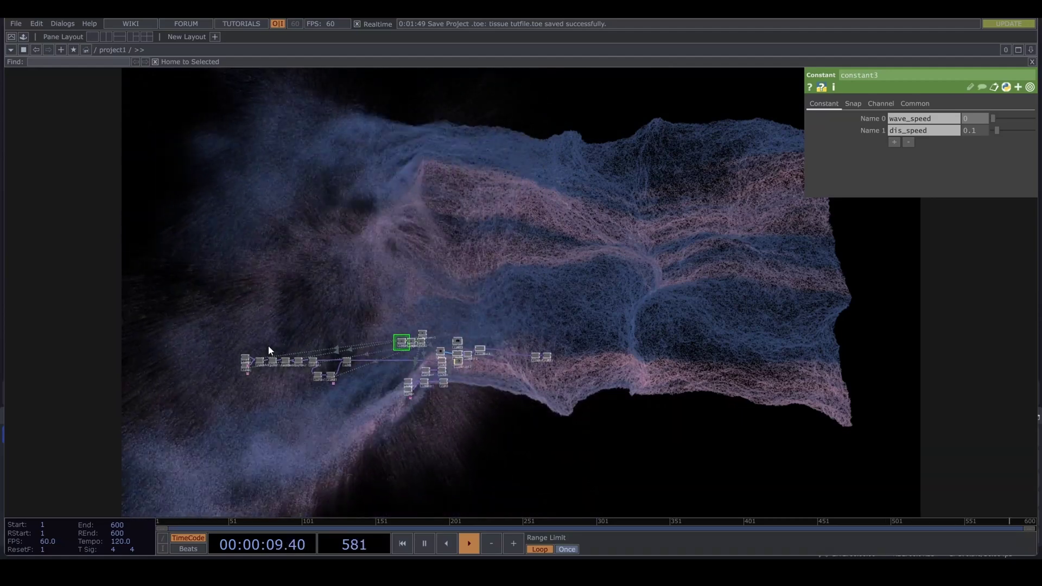
- Delete all existing operators from the project1 network
left_click_drag(211, 278, 578, 442)
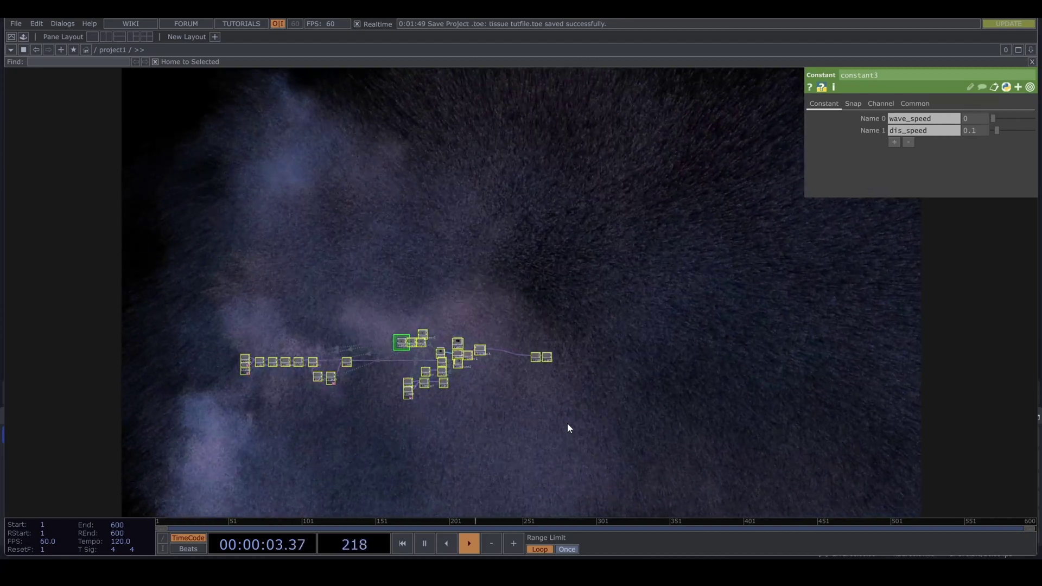
key("Delete")
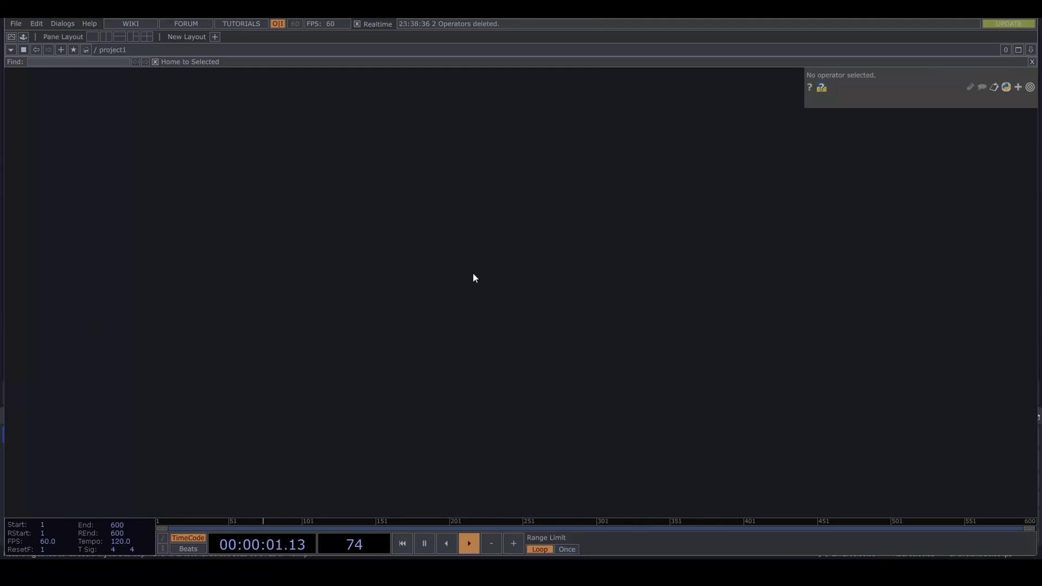
- Add a Constant CHOP to the empty network
key("Tab")
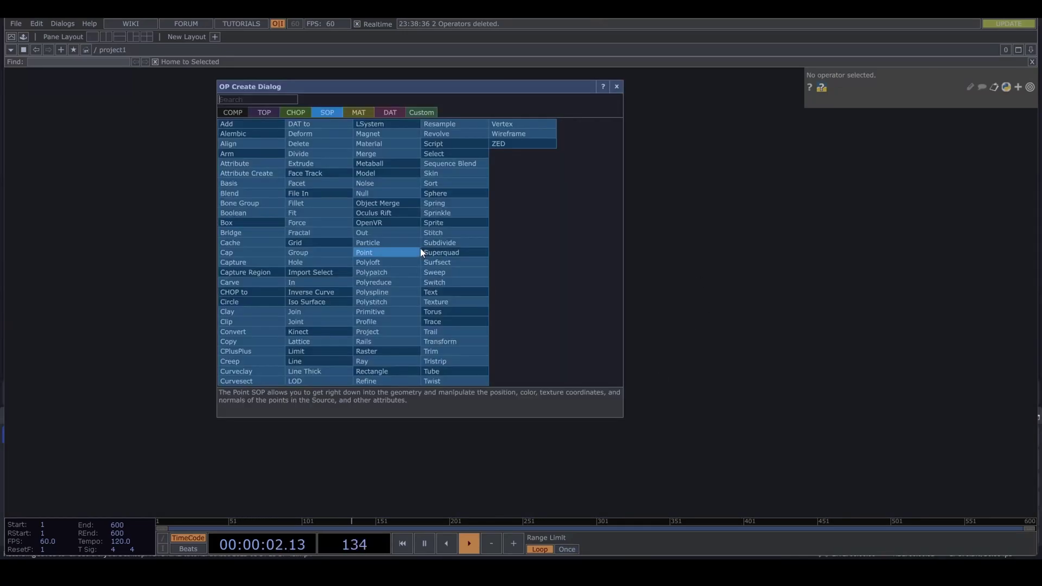
left_click(294, 115)
type("con")
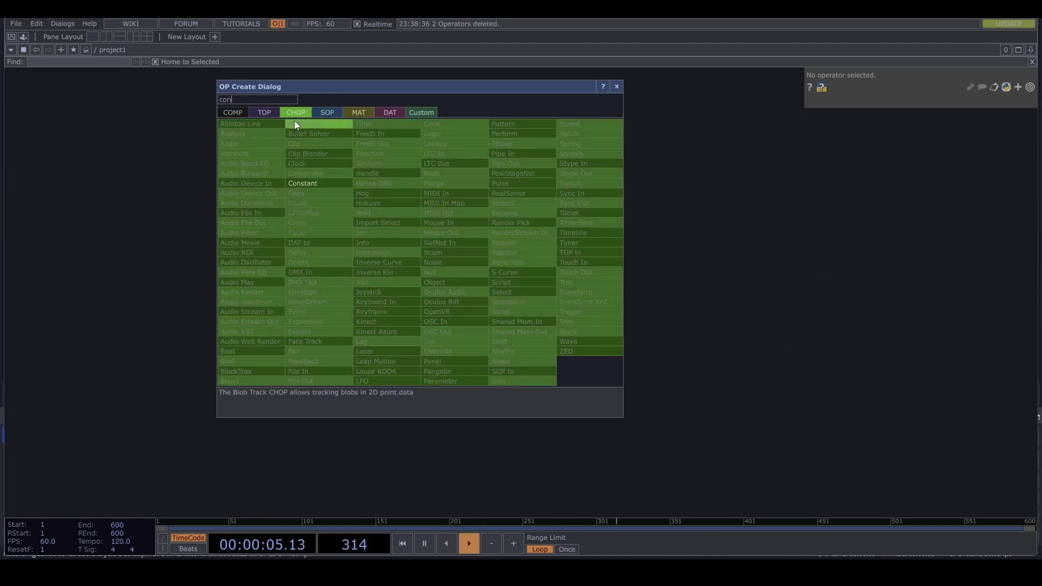
left_click(328, 183)
left_click(466, 251)
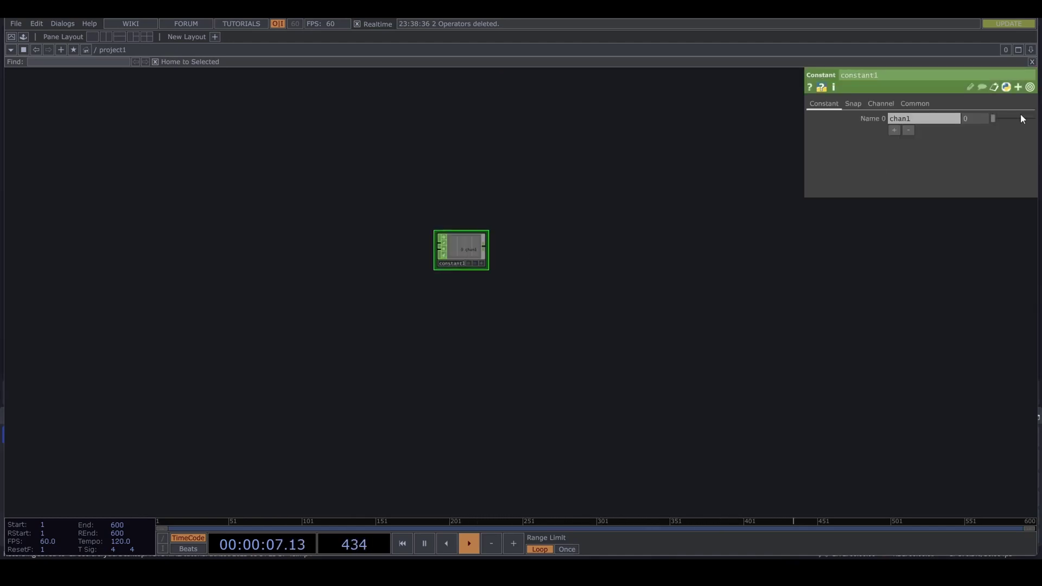
- Define two channels named x and y in the Constant CHOP, each with the value 1280
left_click(939, 125)
type("x")
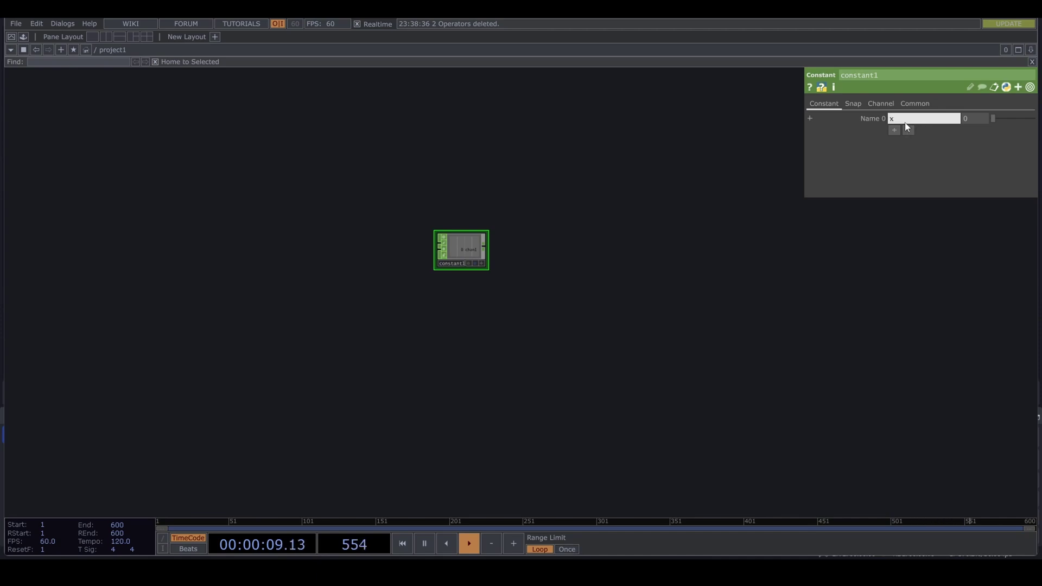
left_click(894, 130)
left_click(919, 132)
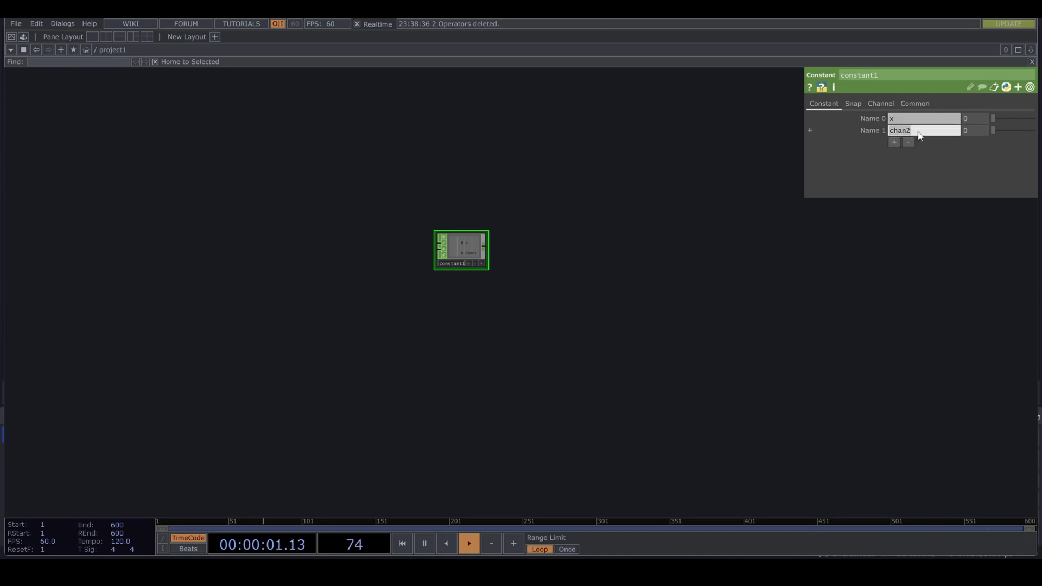
type("y")
key("Return")
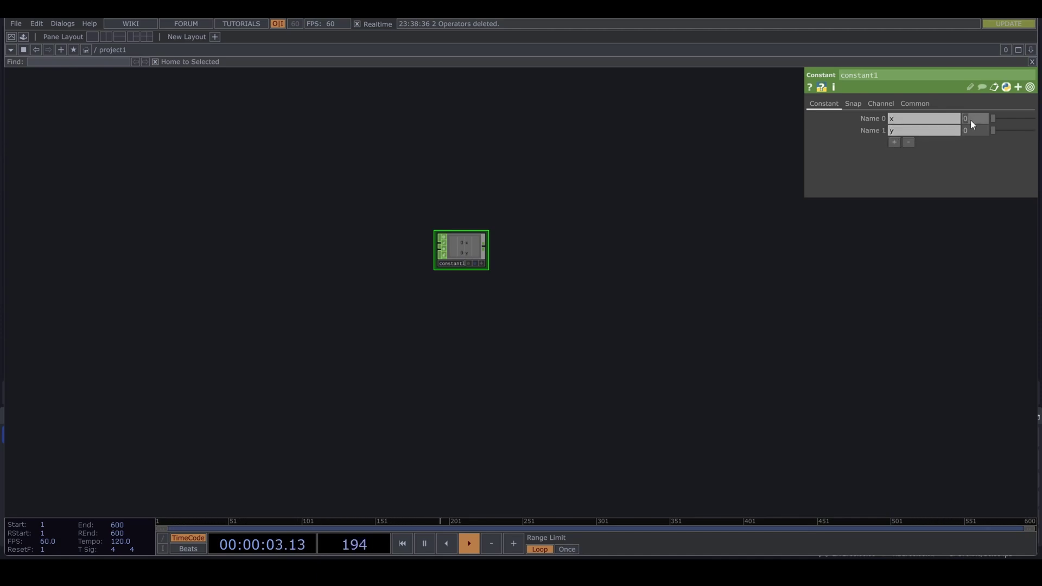
left_click(970, 122)
type("1280")
left_click(973, 133)
type("1280")
left_click(565, 324)
- Add a Box SOP below and beside the Constant CHOP
left_click_drag(569, 345, 535, 323)
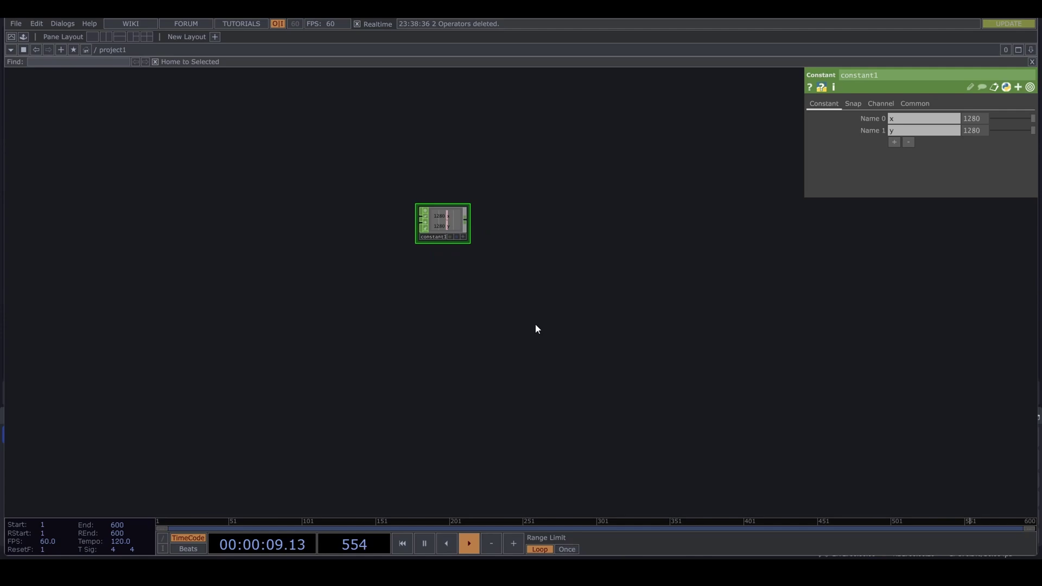
key("Tab")
left_click(441, 187)
type("box")
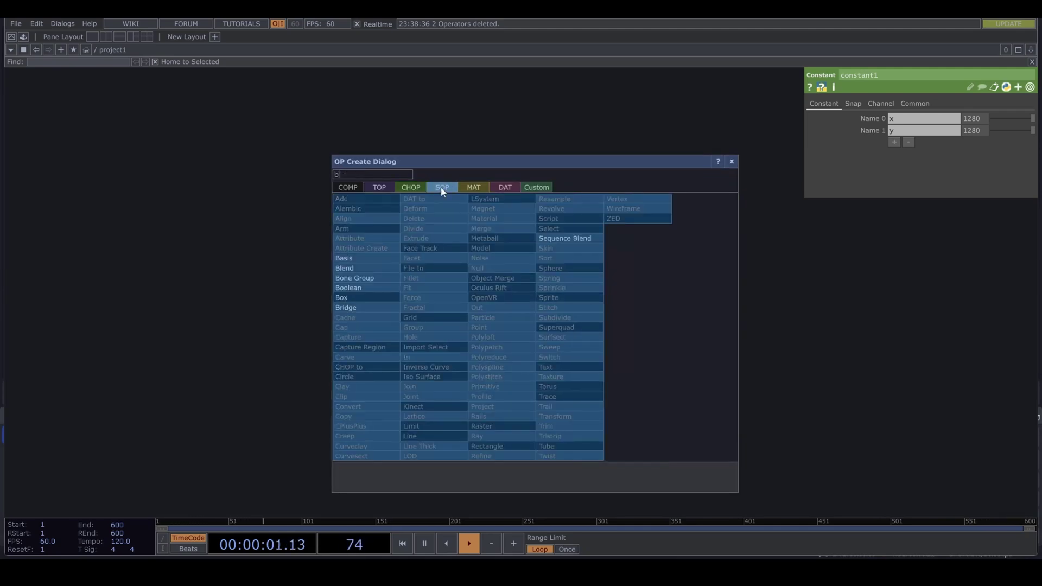
left_click(379, 300)
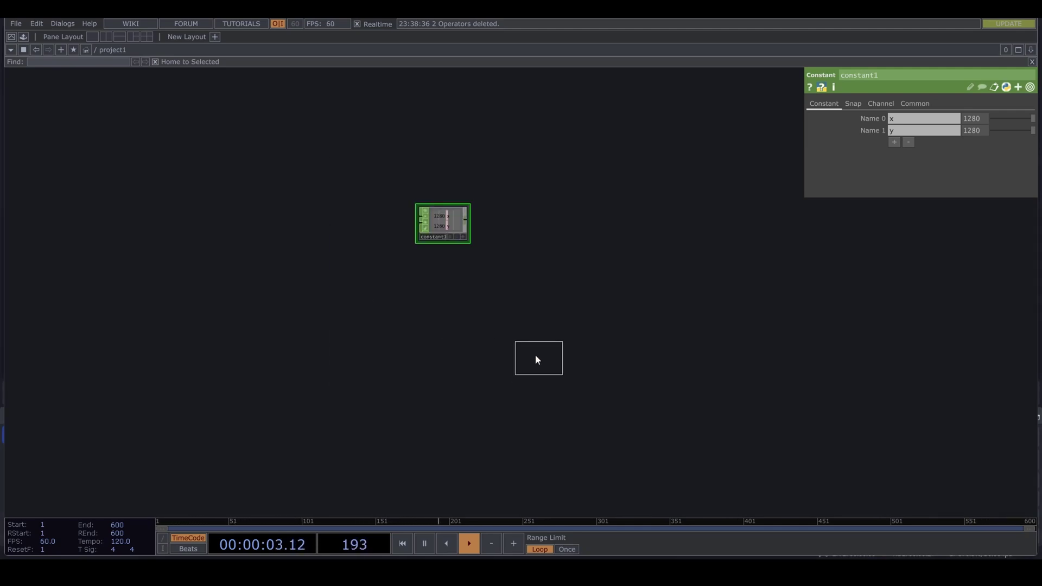
left_click(540, 330)
- Drive the box's Scale with a CHOP reference to the constant's x channel, using the expression 1/op('constant1')['x']
scroll(548, 259, "up", 3)
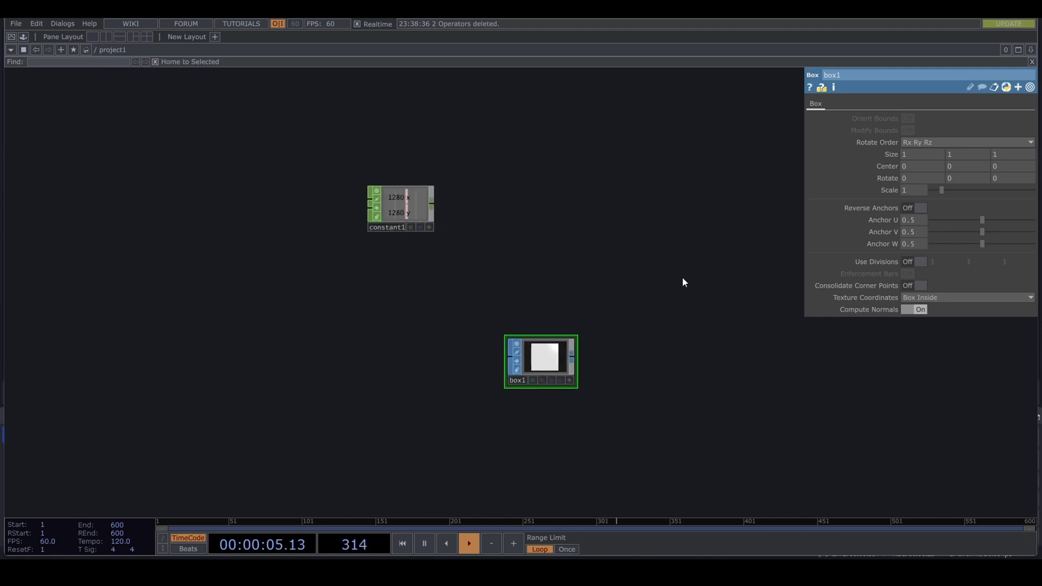
left_click(429, 227)
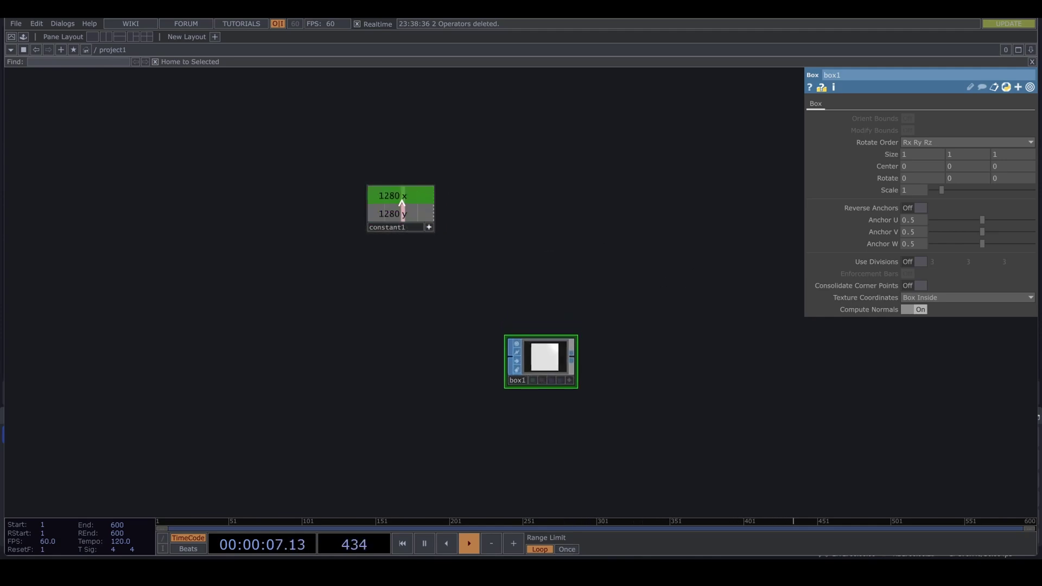
left_click_drag(400, 210, 912, 190)
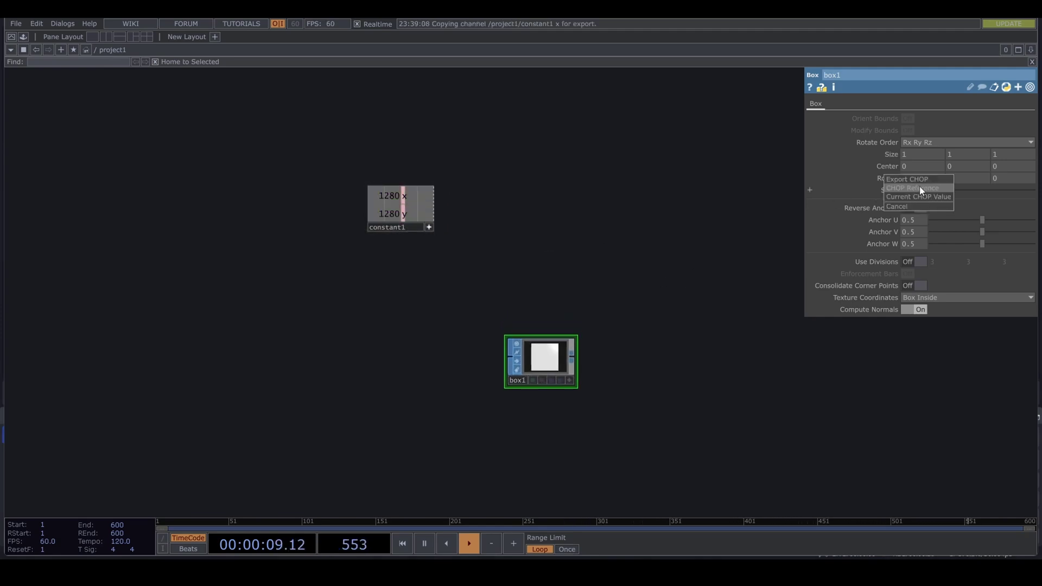
left_click(919, 188)
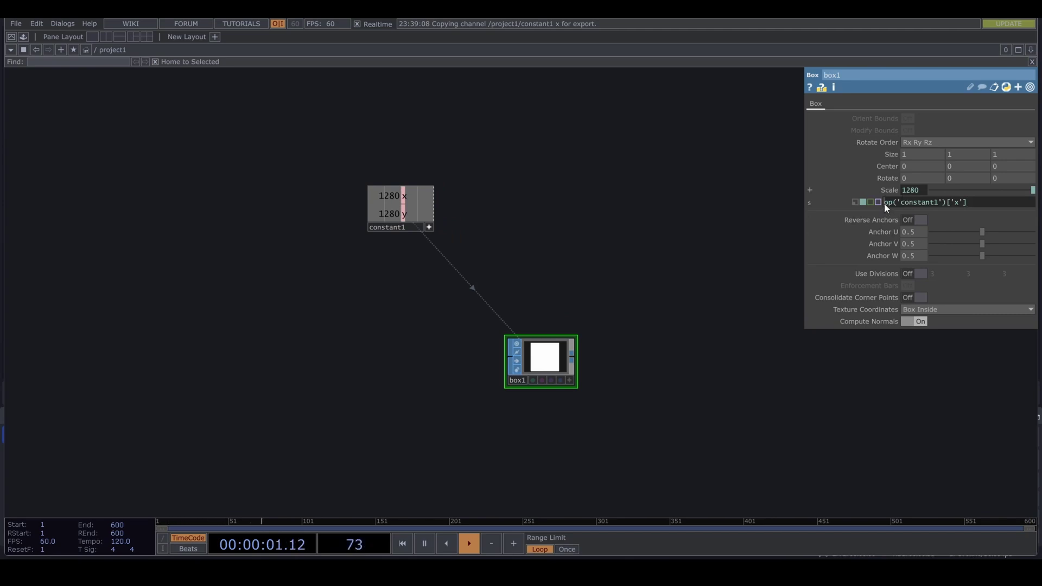
left_click(884, 202)
type("1/")
key("Return")
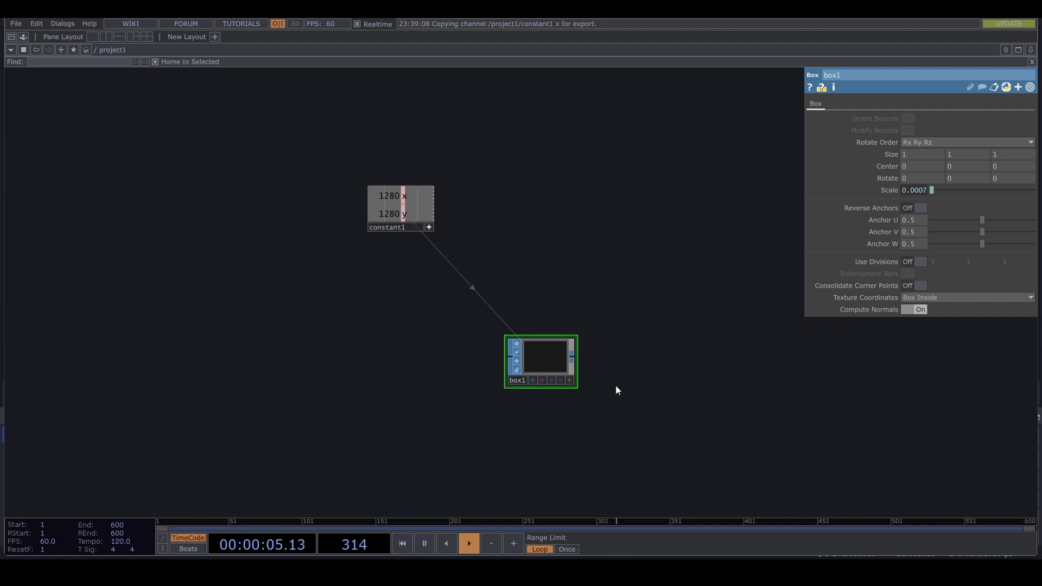
- Add a Geometry COMP fed by the Box SOP's output
left_click_drag(615, 389, 519, 391)
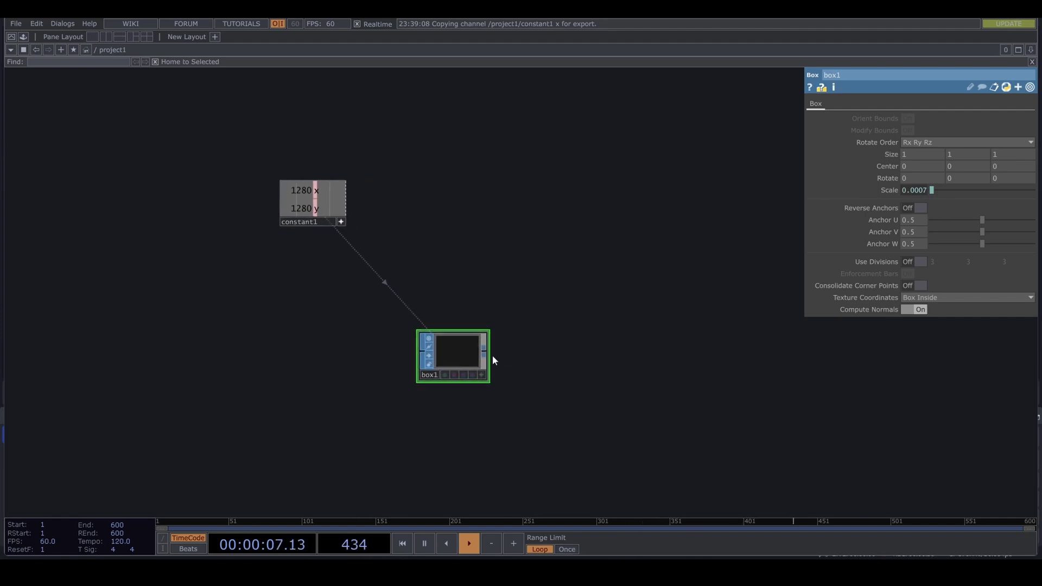
left_click_drag(484, 353, 555, 360)
left_click(554, 356)
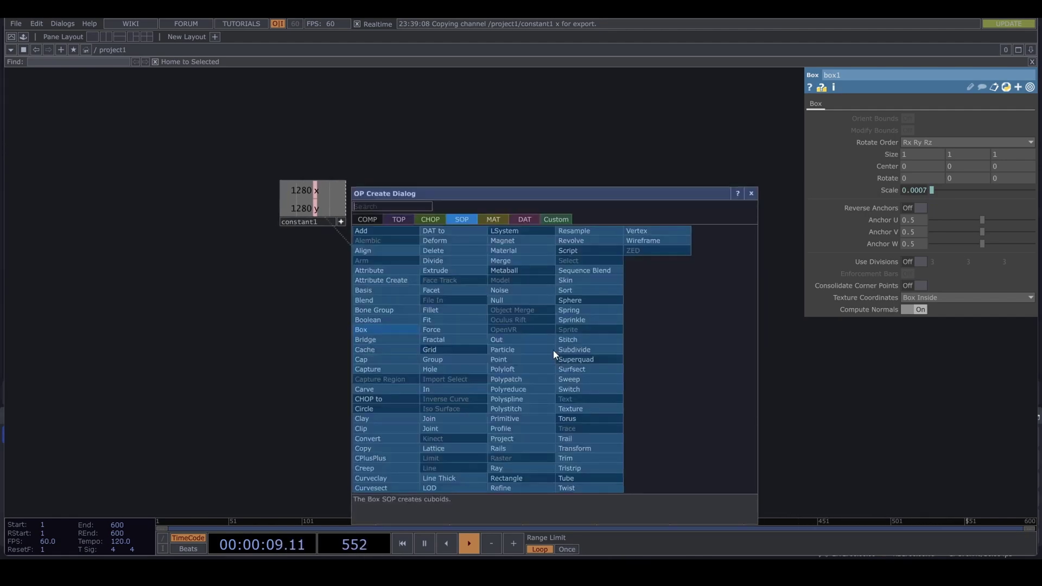
left_click(367, 222)
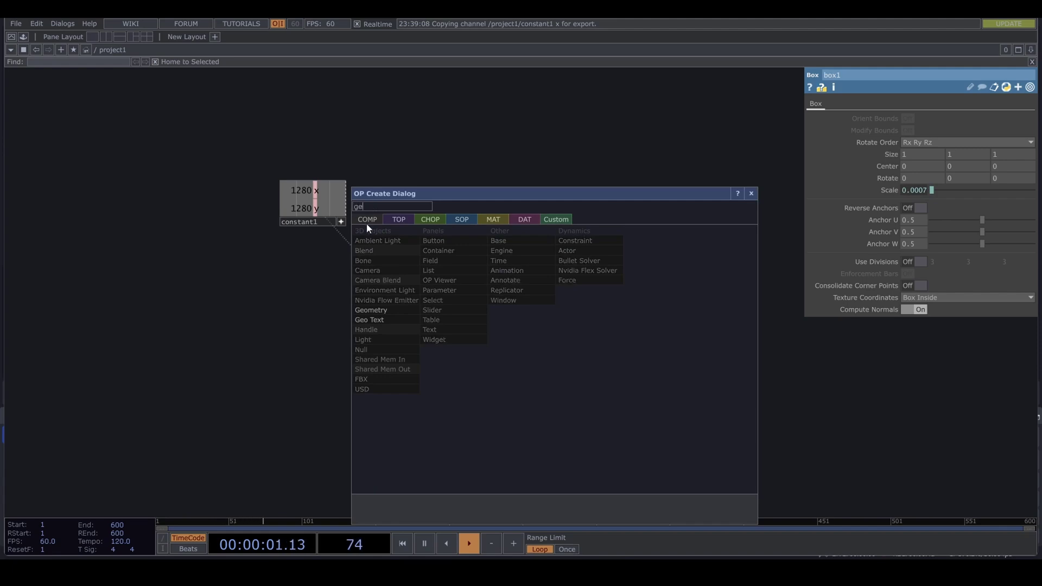
left_click(389, 311)
left_click(585, 356)
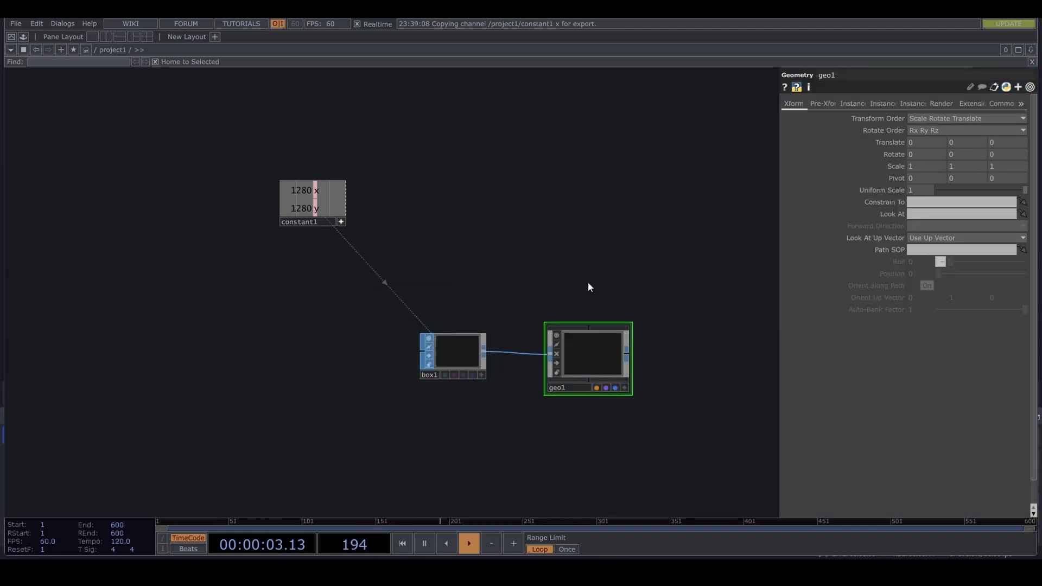
- Place a Camera COMP directly above the Geometry COMP
key("Tab")
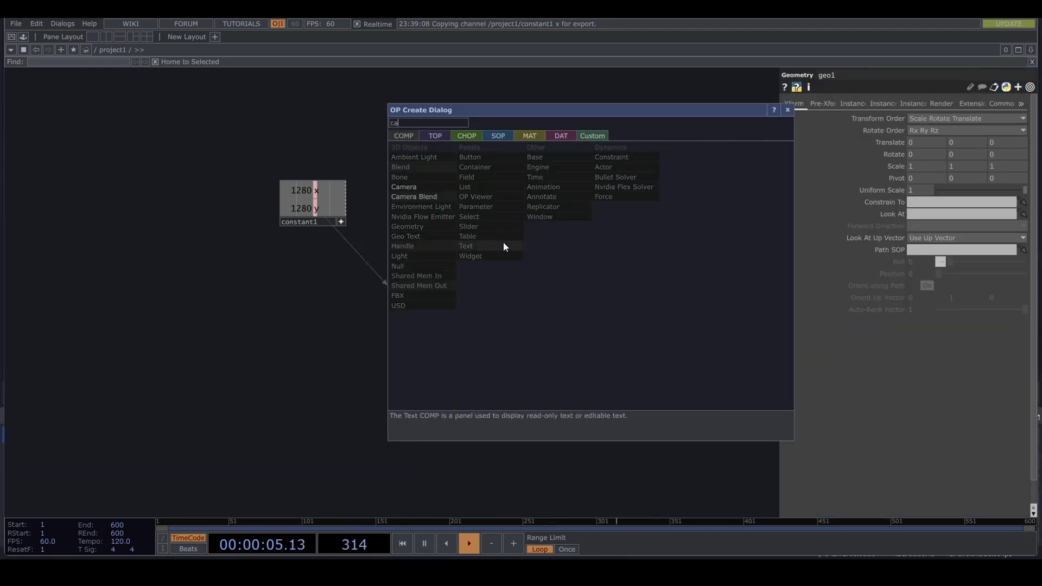
left_click(441, 195)
left_click(583, 275)
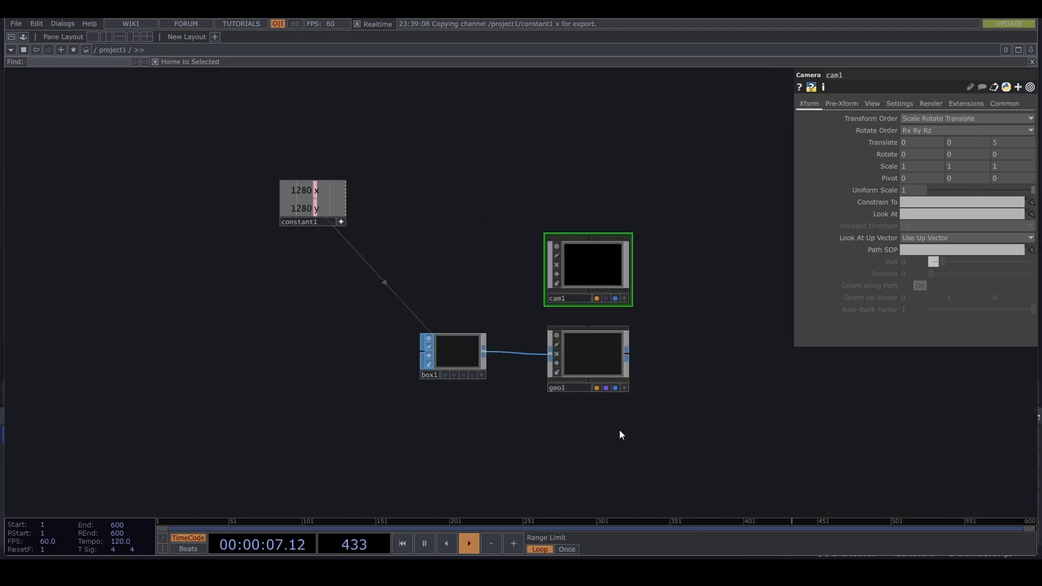
- Add a Constant MAT below the Geometry COMP and assign it as the geometry's material
left_click_drag(575, 449, 576, 391)
key("Tab")
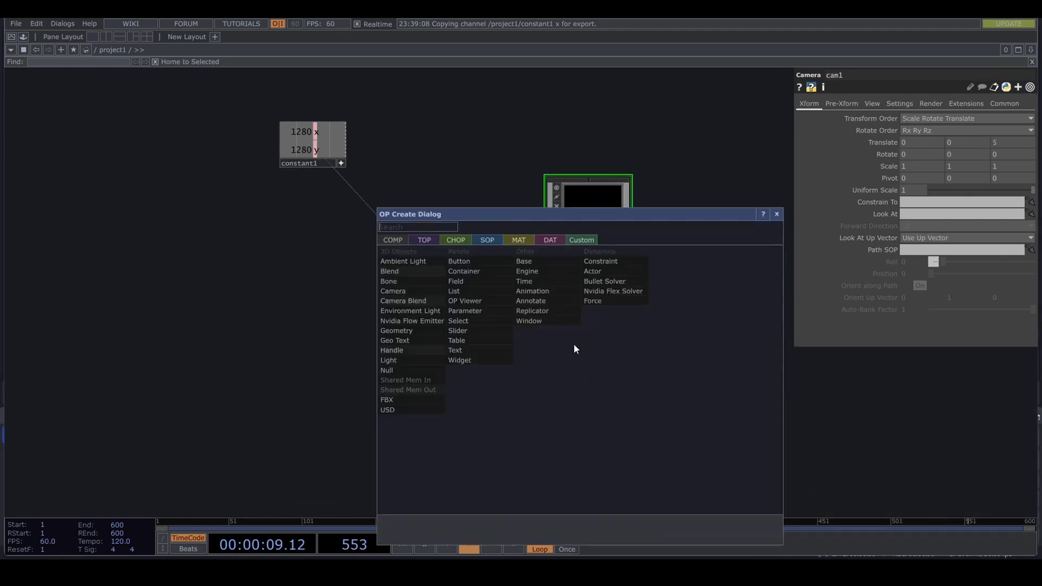
left_click(517, 241)
left_click(400, 252)
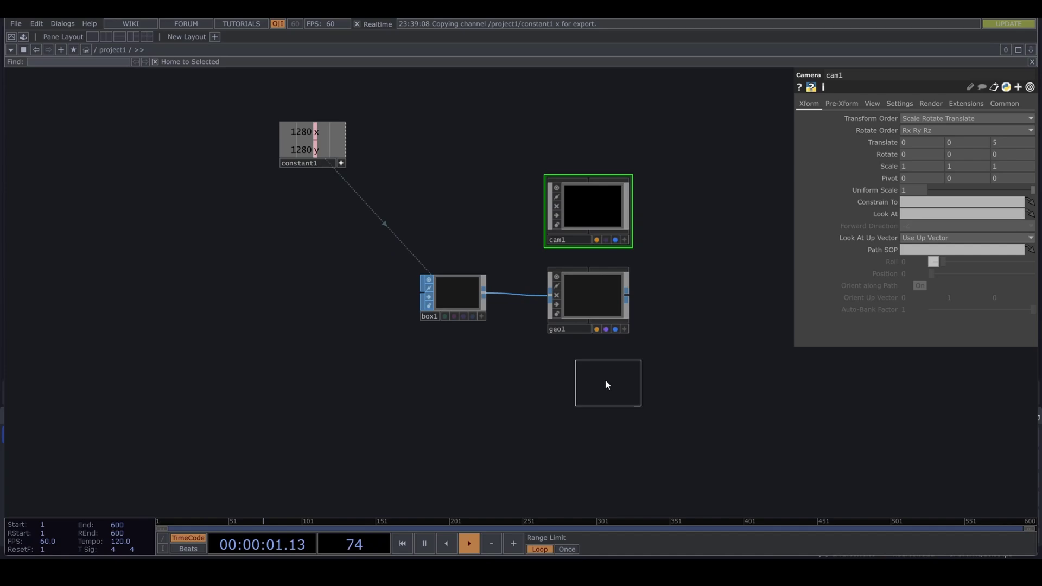
left_click(594, 374)
left_click_drag(593, 374, 590, 308)
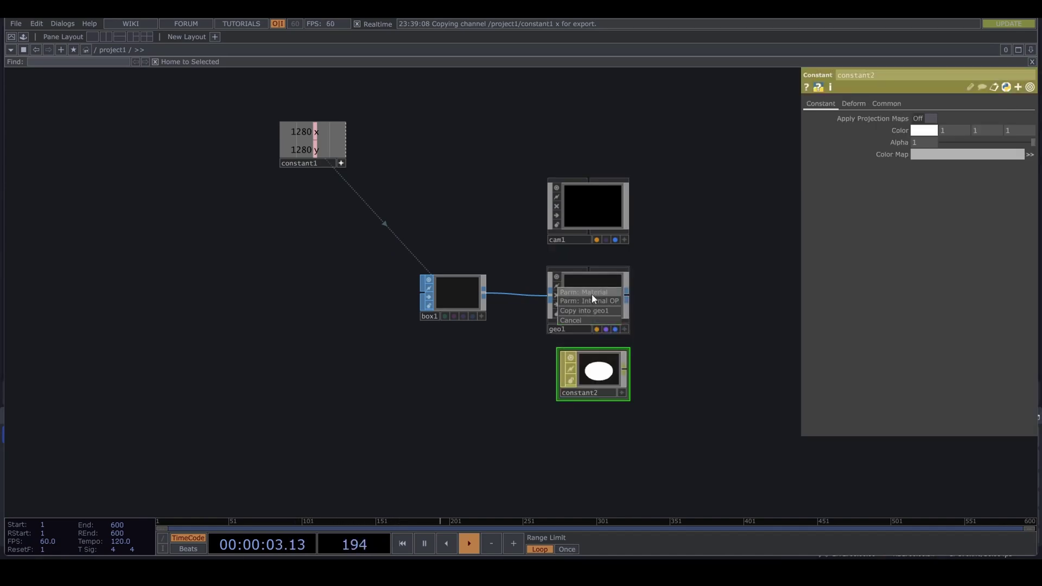
left_click(592, 294)
- Add a Render TOP beside the camera and geometry components
left_click_drag(724, 368, 425, 359)
key("Tab")
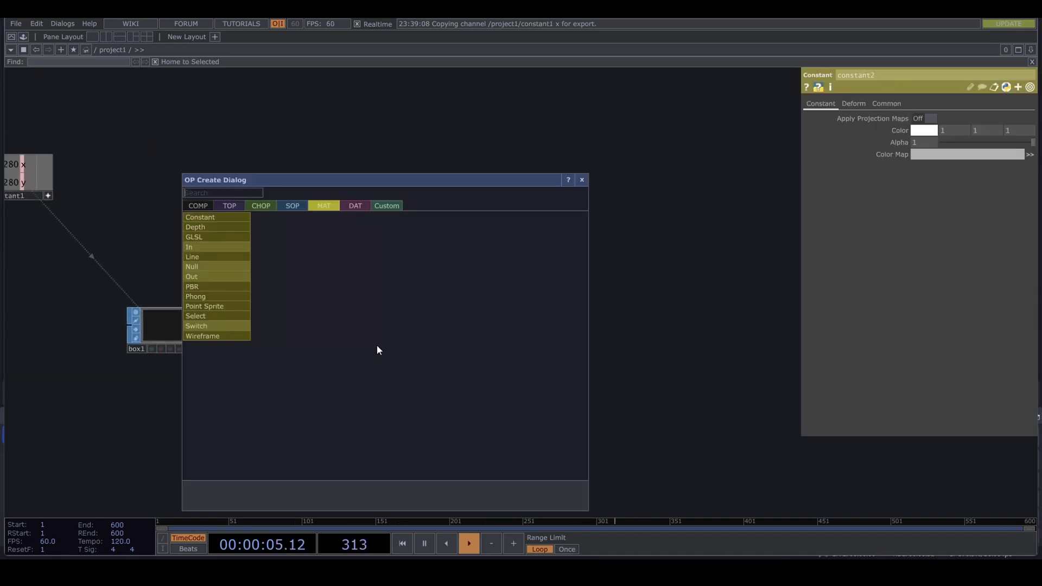
left_click(230, 206)
type("rend")
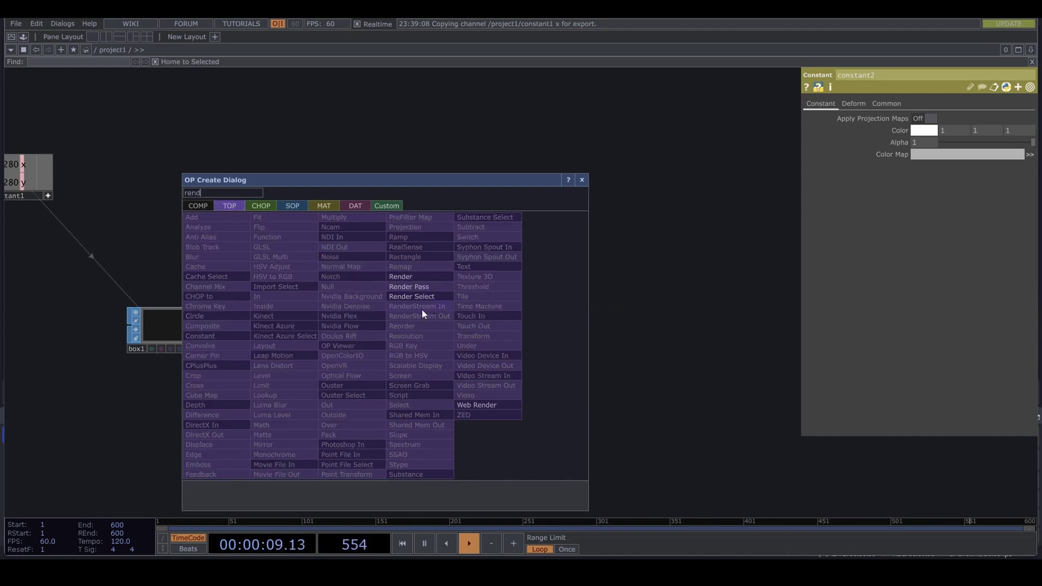
left_click(415, 276)
left_click(379, 342)
- Add a Transform TOP wired to the Render TOP's output, leaving a wide gap between the two
left_click_drag(471, 360, 361, 366)
left_click_drag(298, 344, 682, 353)
left_click(681, 353)
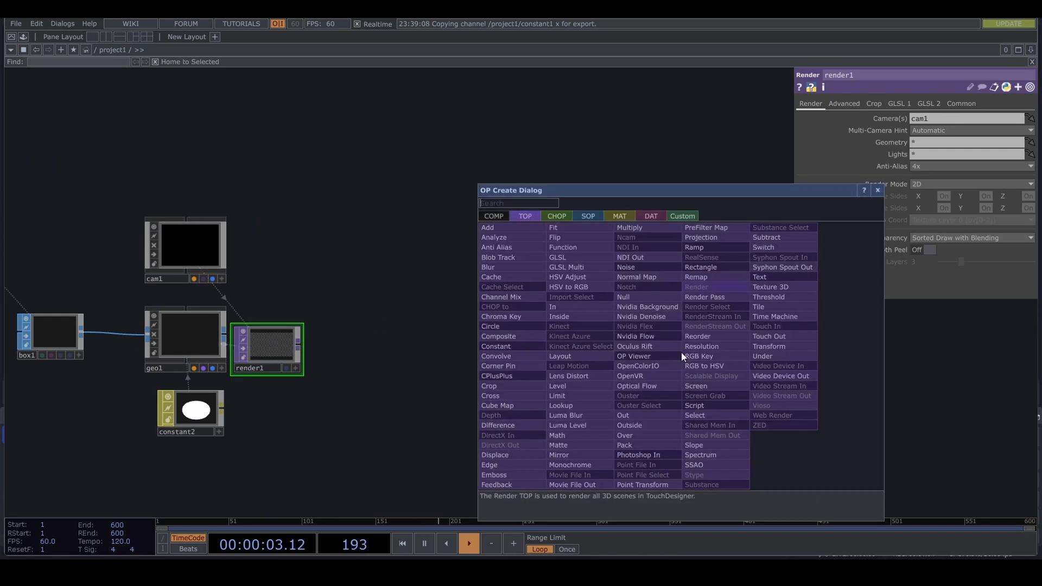
left_click(789, 345)
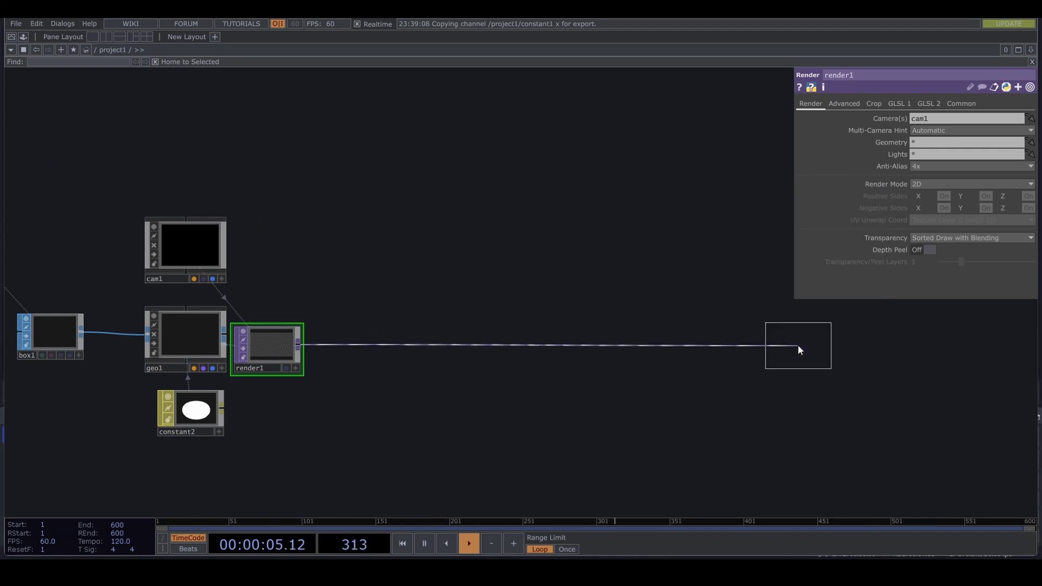
left_click(544, 357)
- Append a Null TOP to the Transform TOP and display it as the network background
left_click(578, 344)
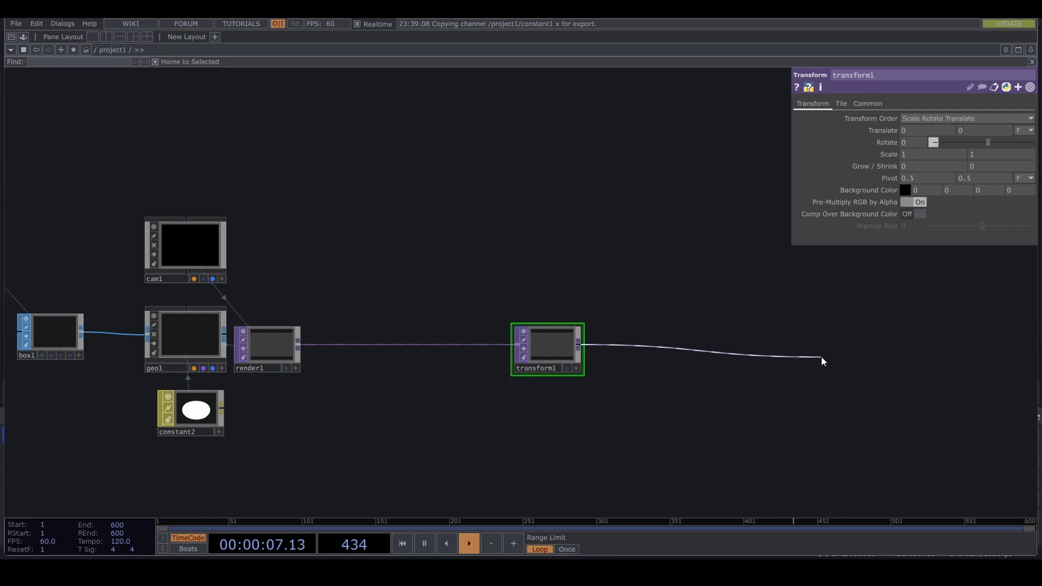
left_click(822, 357)
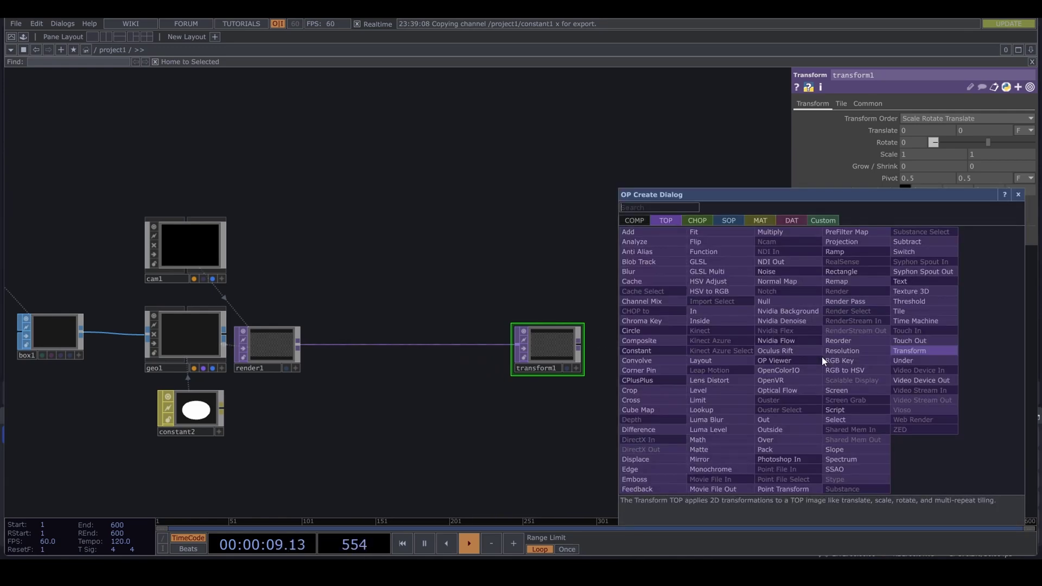
type("n")
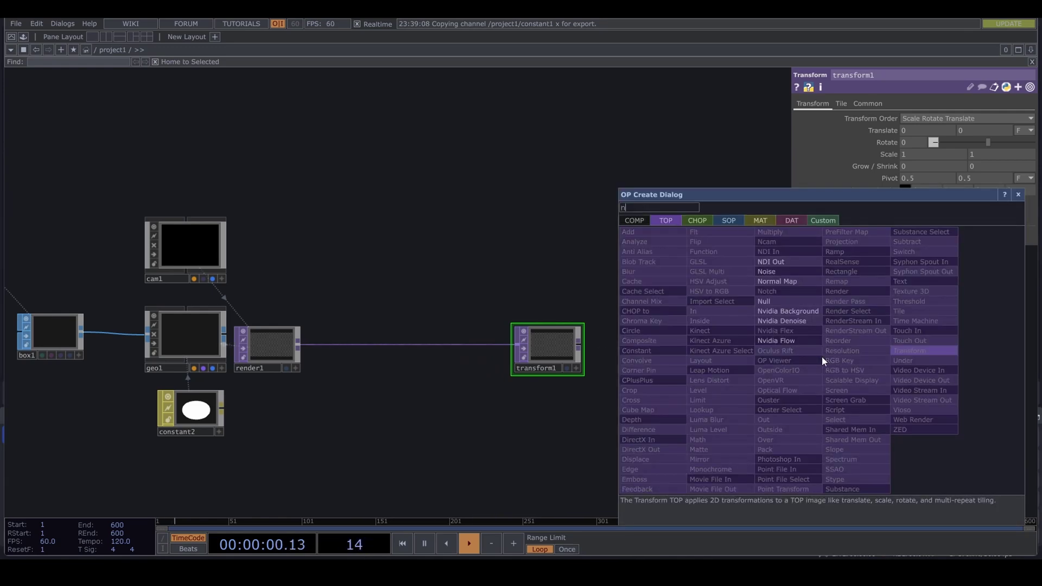
left_click(797, 302)
left_click(725, 347)
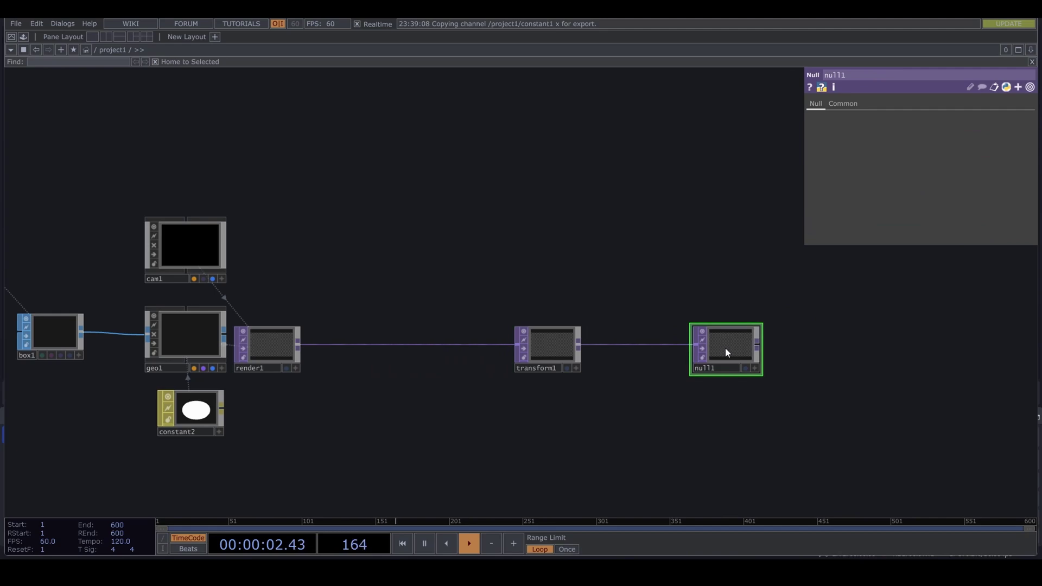
left_click(747, 370)
- Composite the Transform TOP over an opaque black background with alpha 1, and move it closer to the Null TOP
scroll(588, 399, "down", 3)
left_click_drag(588, 399, 812, 392)
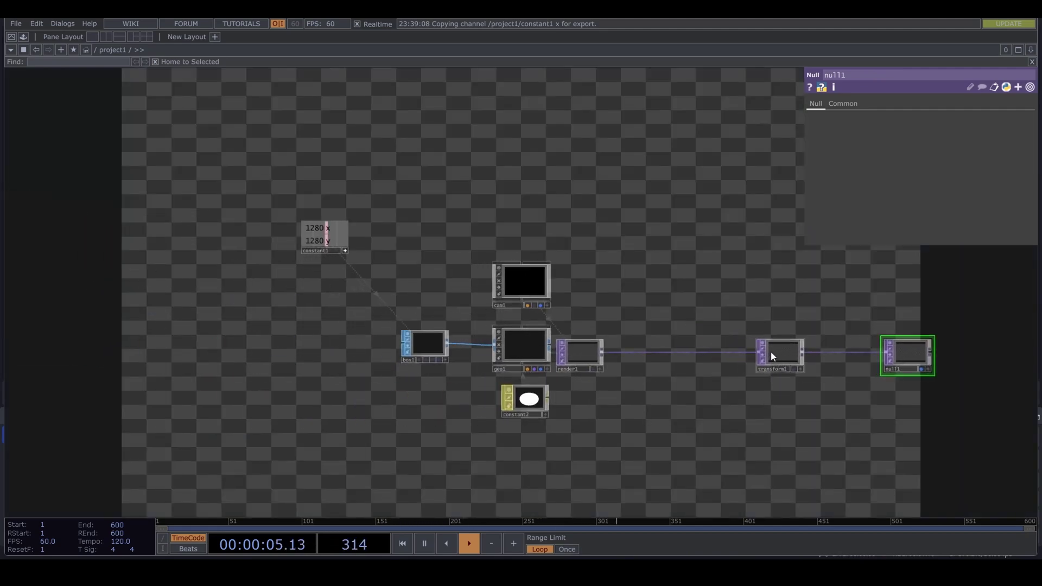
left_click(771, 352)
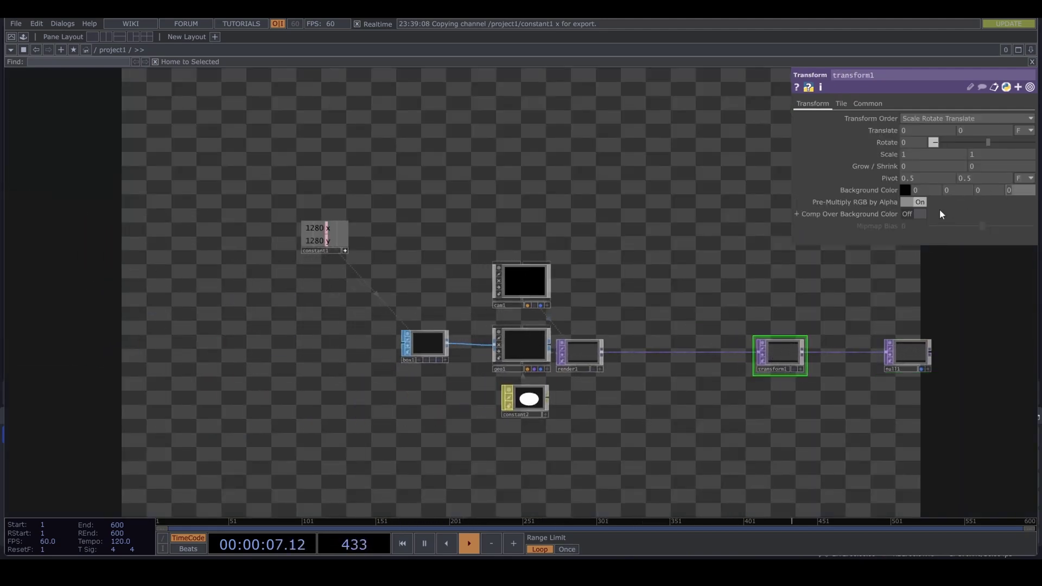
left_click(919, 214)
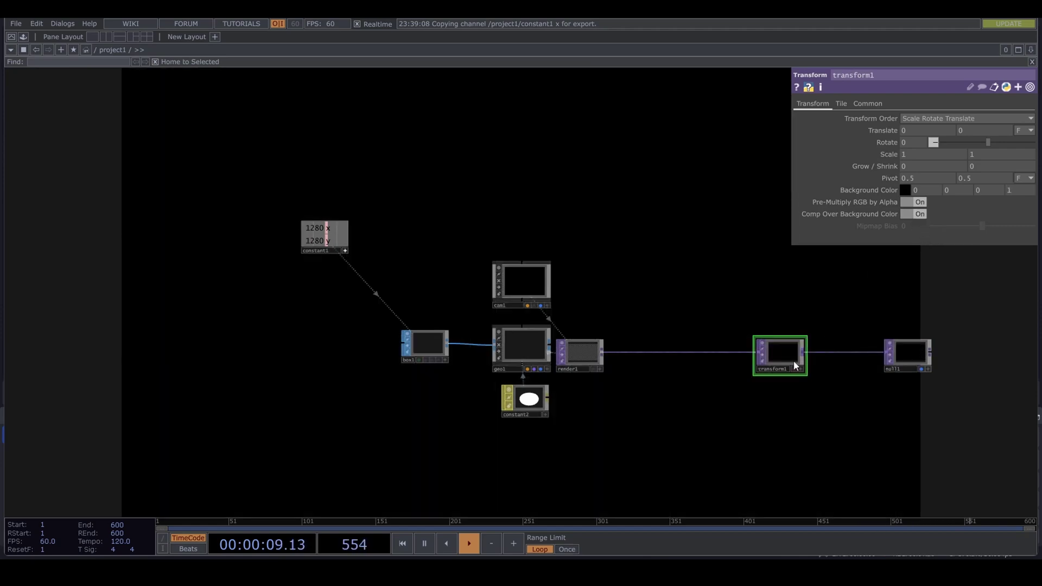
left_click_drag(793, 365, 857, 364)
- Add a Ramp TOP in the empty area well to the left of the Constant CHOP
left_click_drag(713, 405, 934, 406)
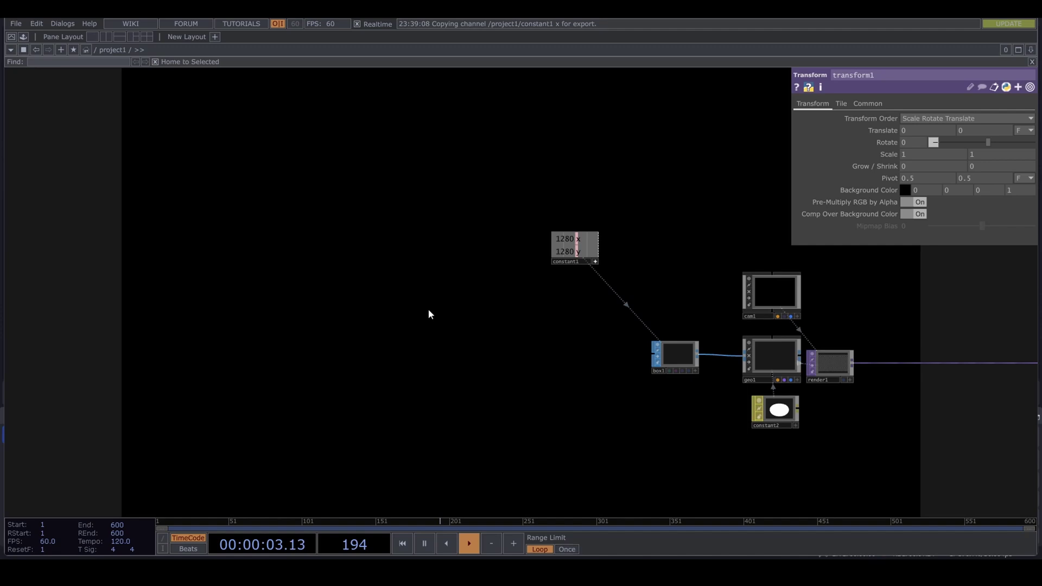
left_click_drag(574, 398, 580, 367)
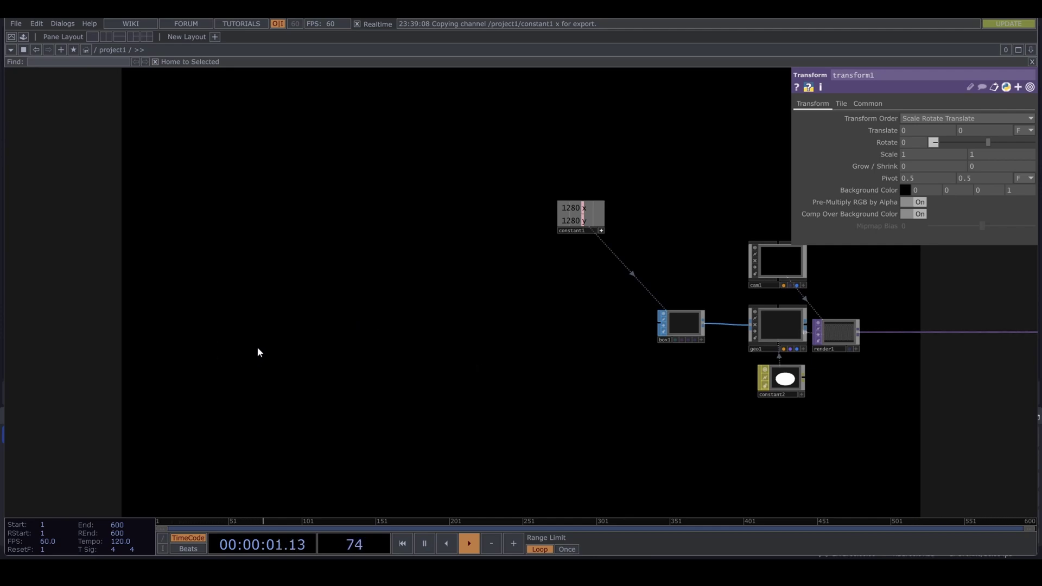
key("Tab")
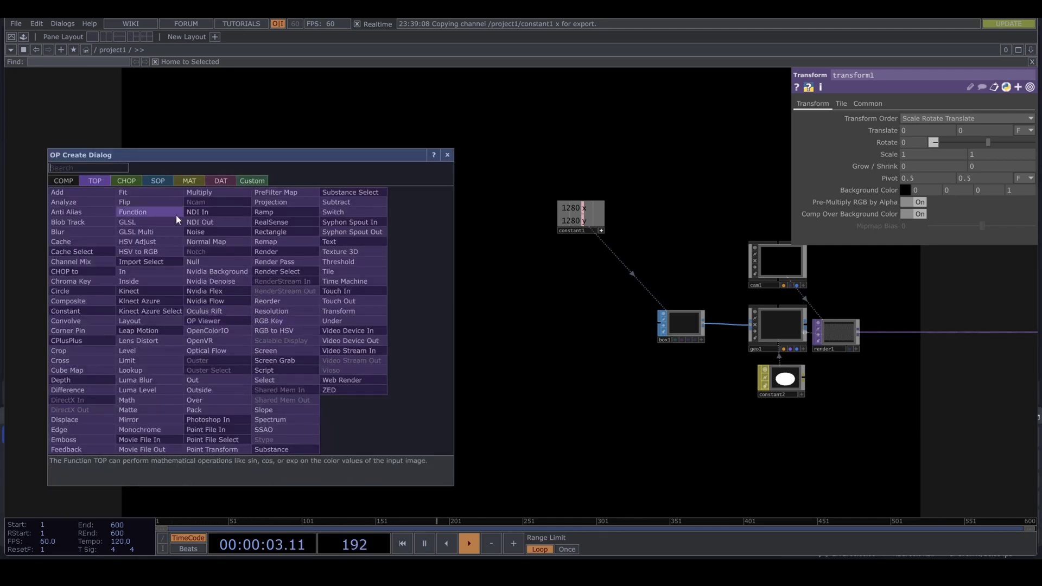
type("ra")
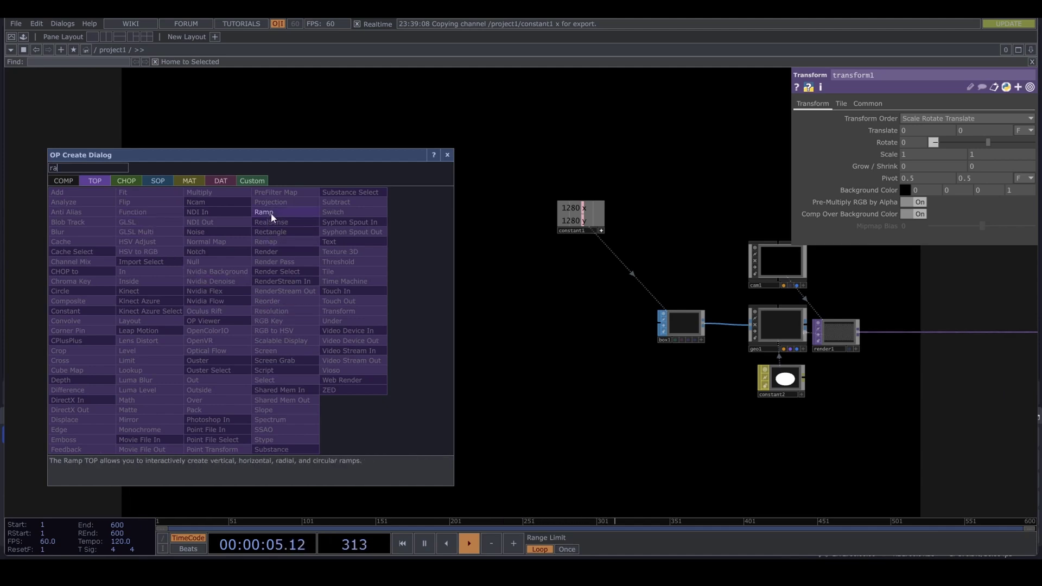
left_click(271, 212)
left_click(291, 301)
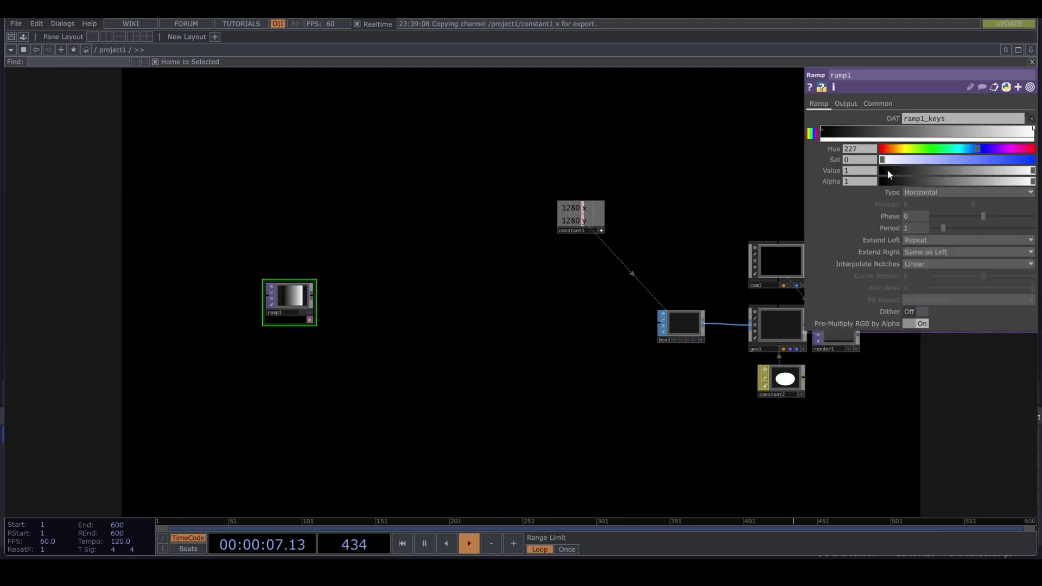
- Set the Ramp TOP's pixel format to 32-bit float (RGBA)
left_click(889, 104)
left_click(941, 238)
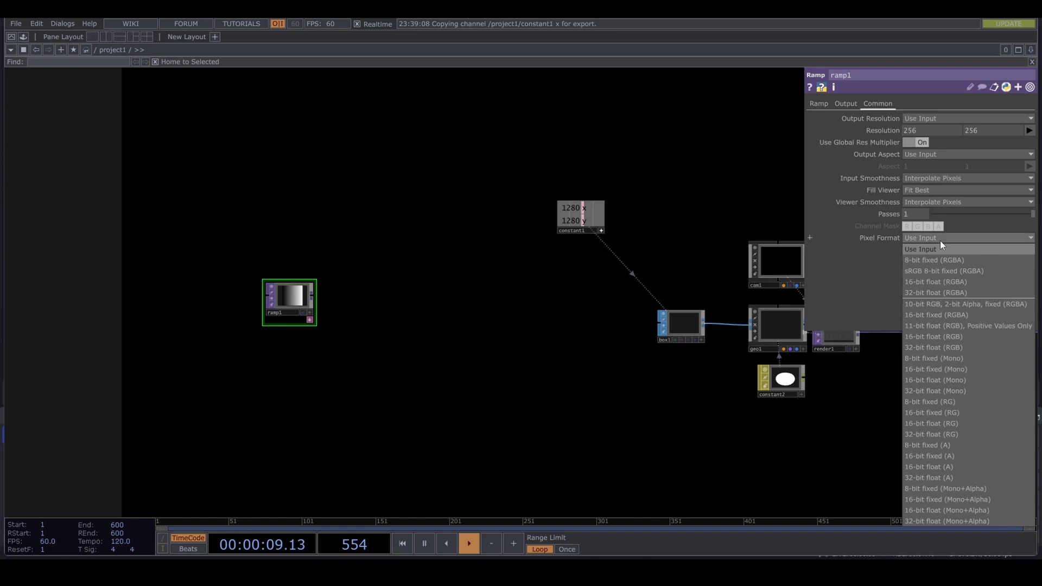
left_click(952, 293)
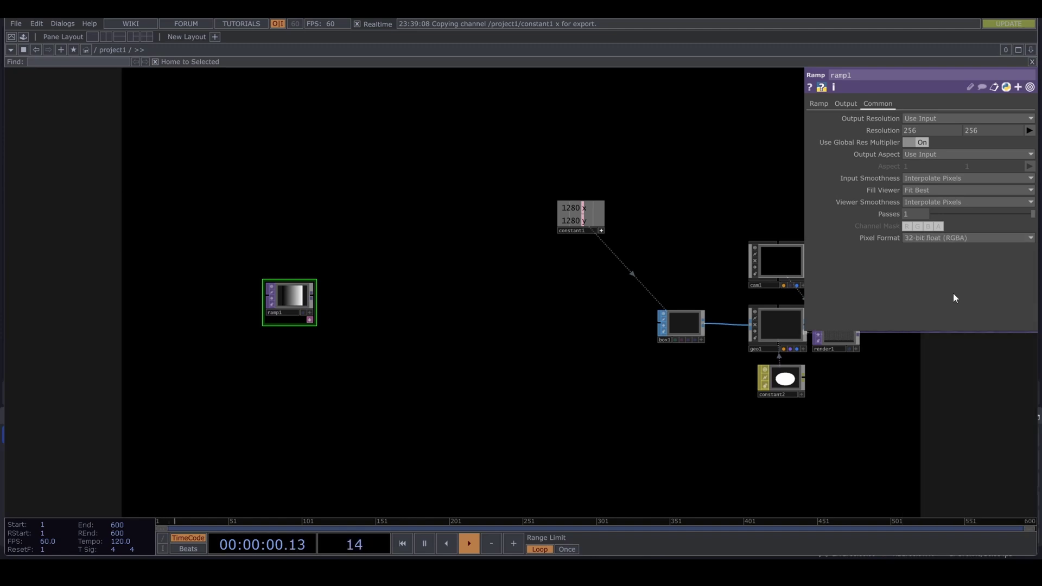
left_click(819, 104)
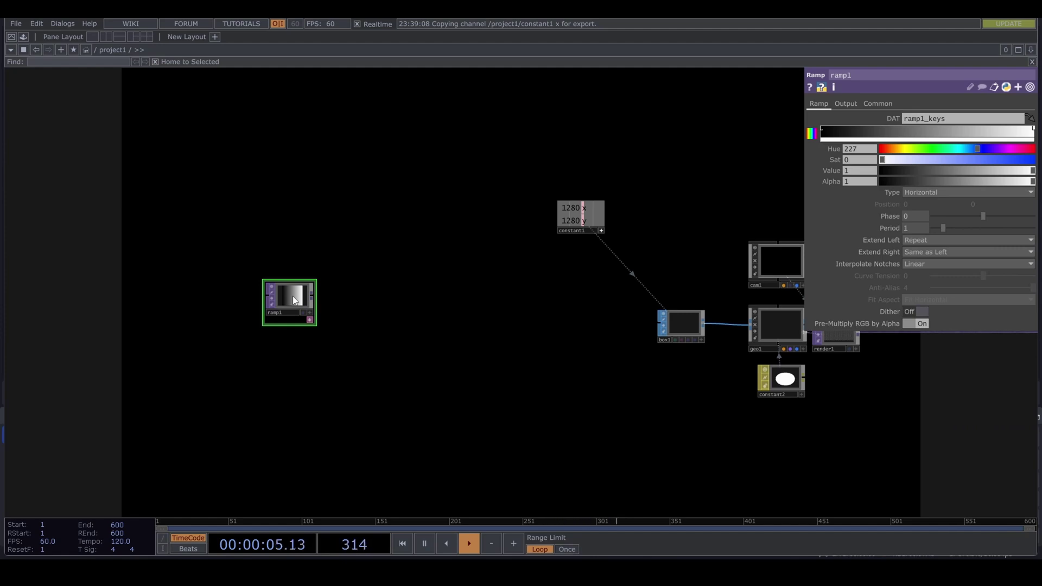
- Drive the ramp's resolution with CHOP references to the Constant CHOP's x and y channels
left_click(888, 105)
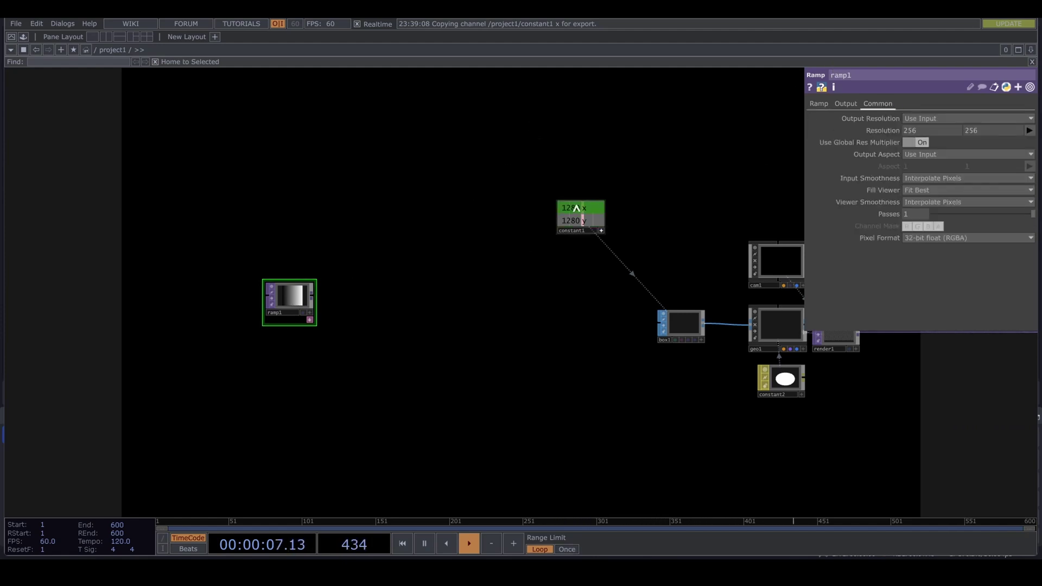
left_click_drag(924, 131, 925, 131)
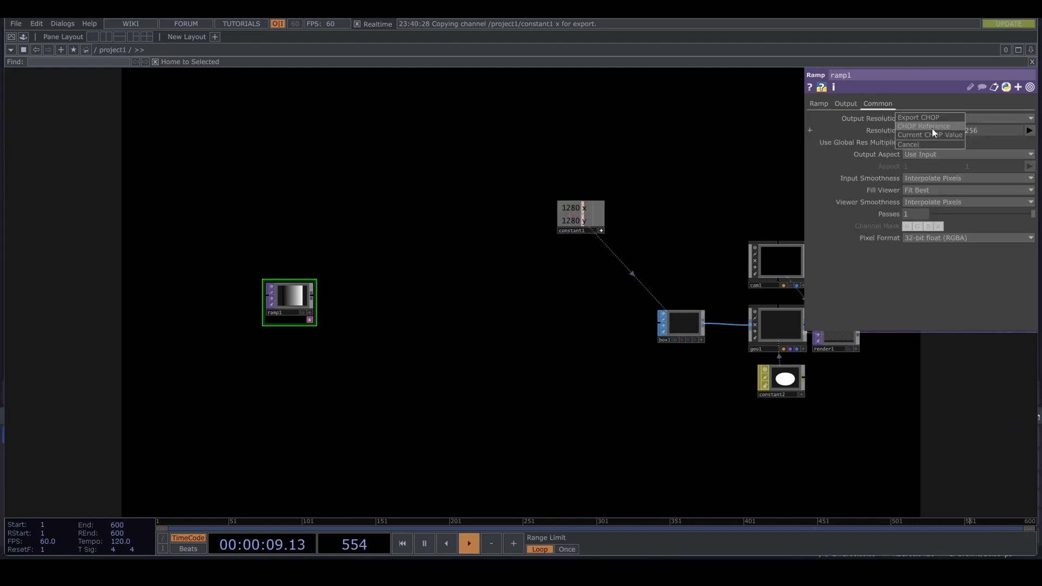
left_click(932, 129)
left_click_drag(580, 220, 980, 130)
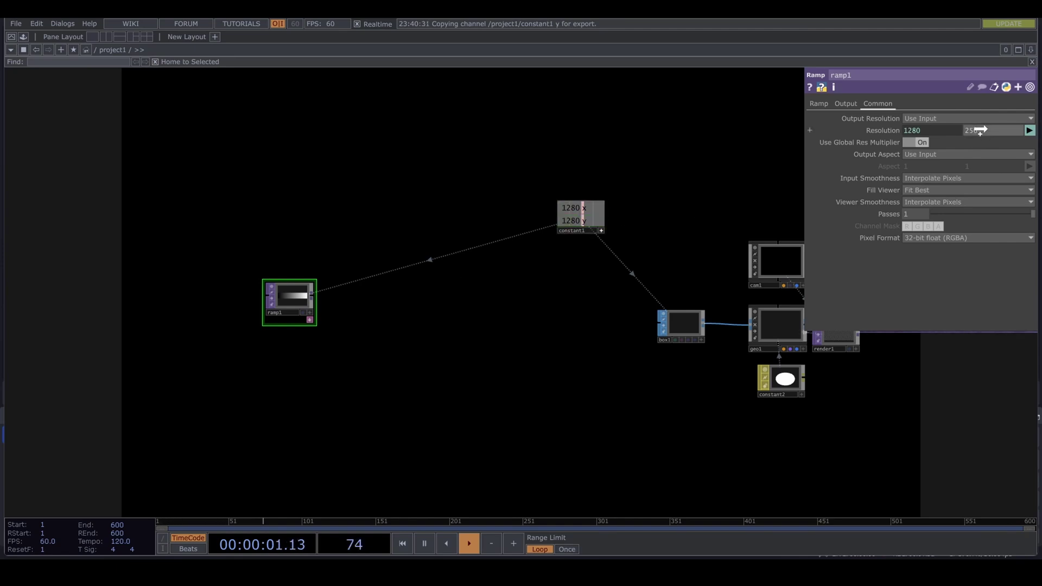
left_click(987, 129)
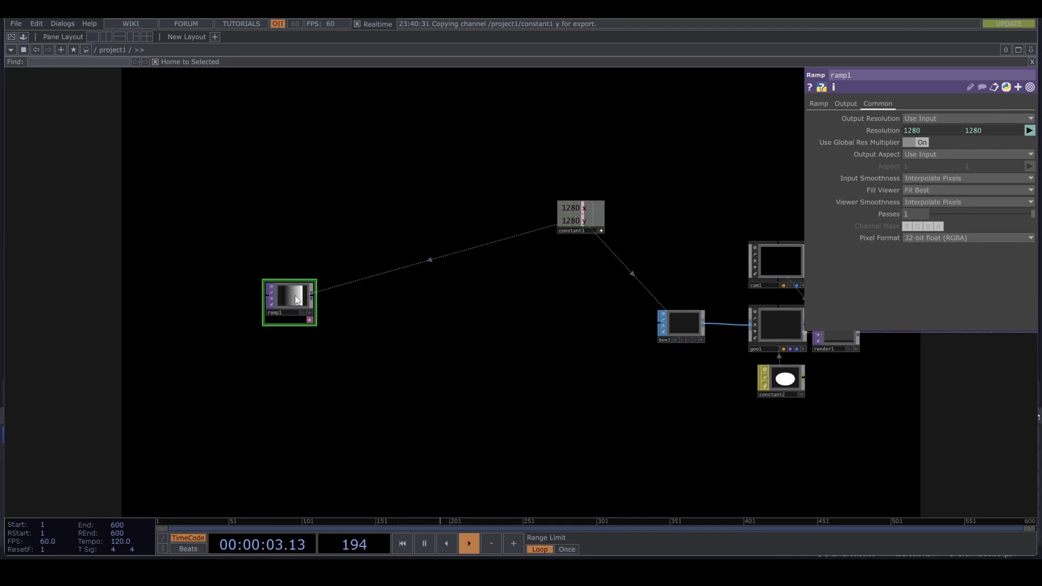
- Duplicate the Ramp TOP directly below the original and set the copy's type to Vertical
key("ctrl+c")
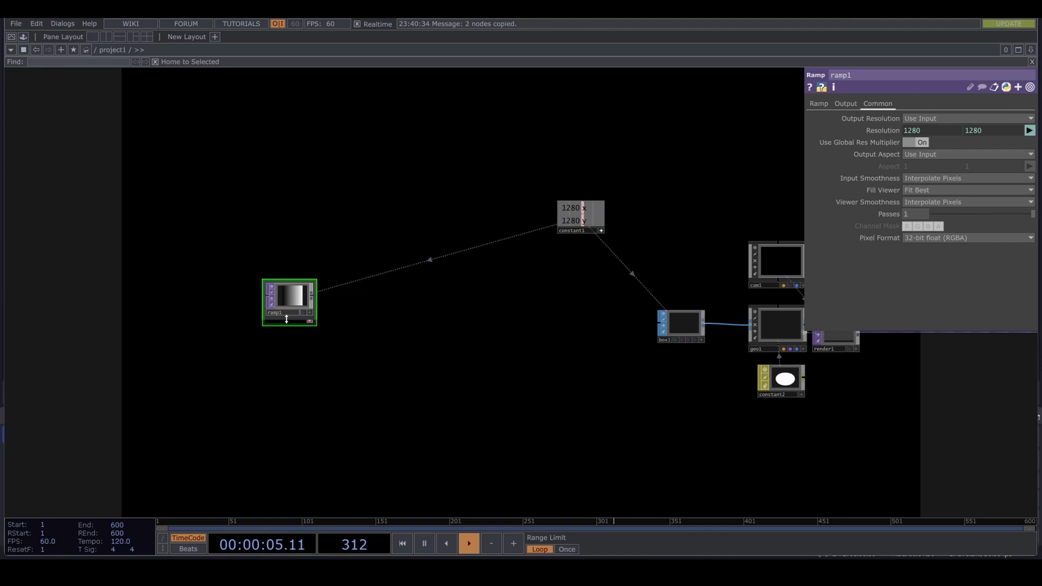
key("ctrl+v")
left_click(333, 333)
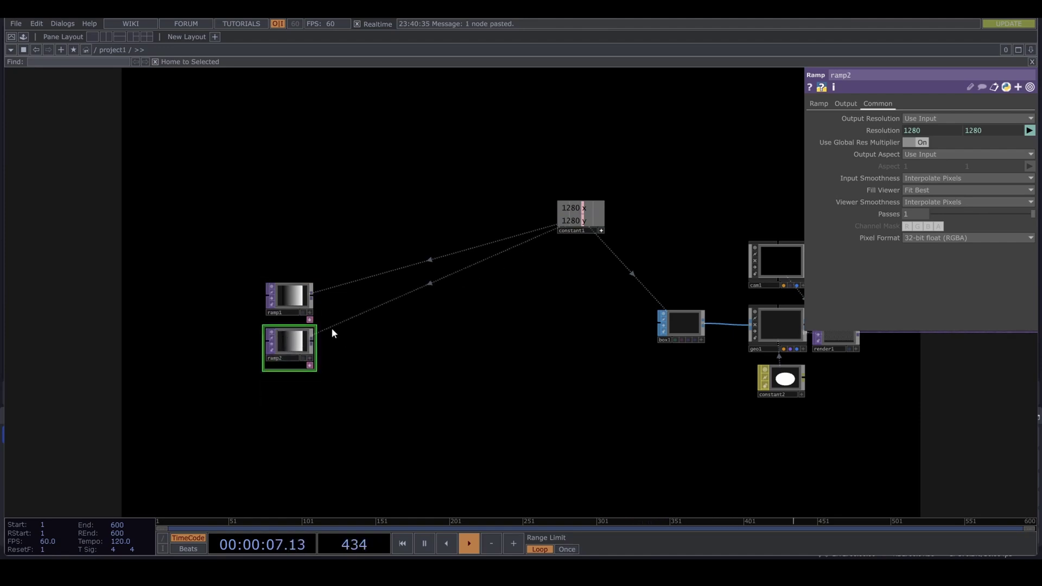
left_click(817, 103)
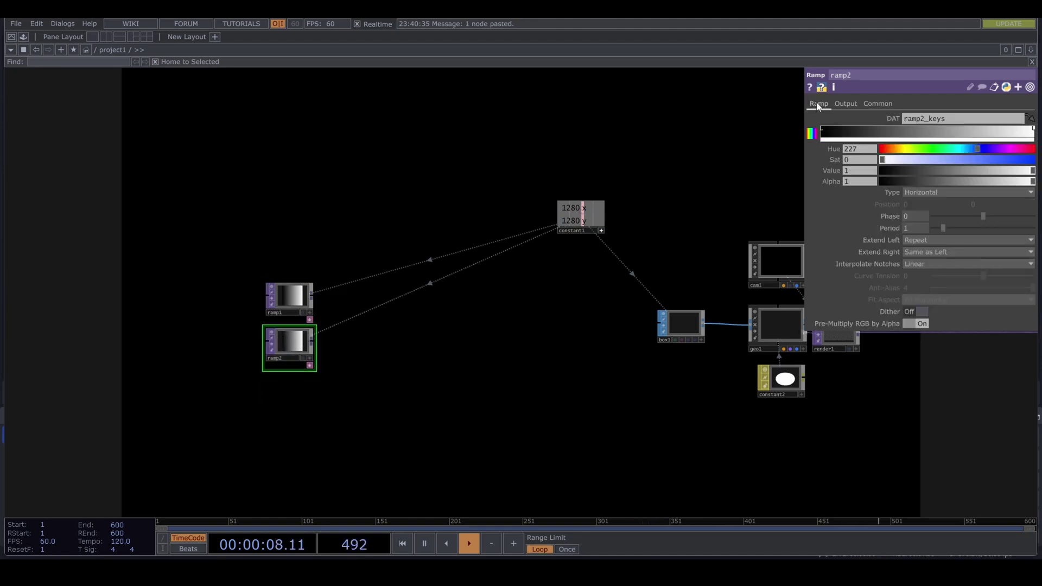
left_click(937, 194)
left_click(927, 205)
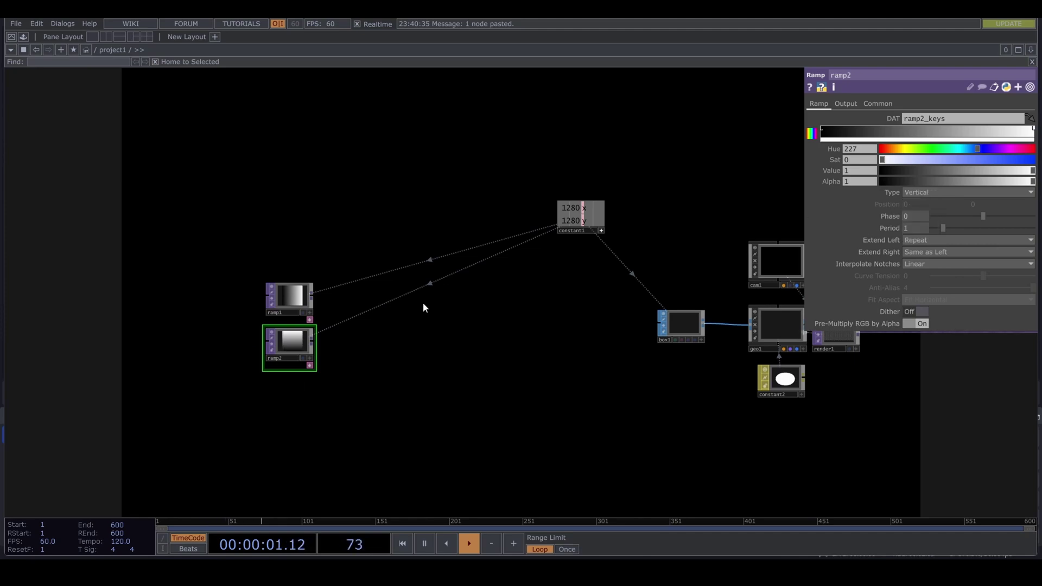
- Add a Reorder TOP beside the ramps, with the horizontal ramp as first input and the vertical ramp as second
left_click(362, 312)
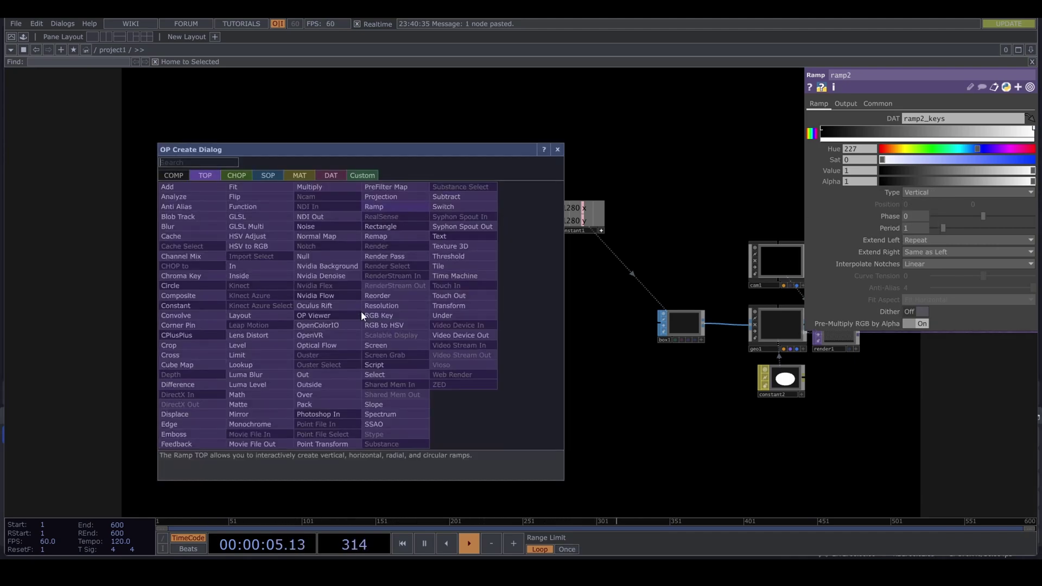
type("re")
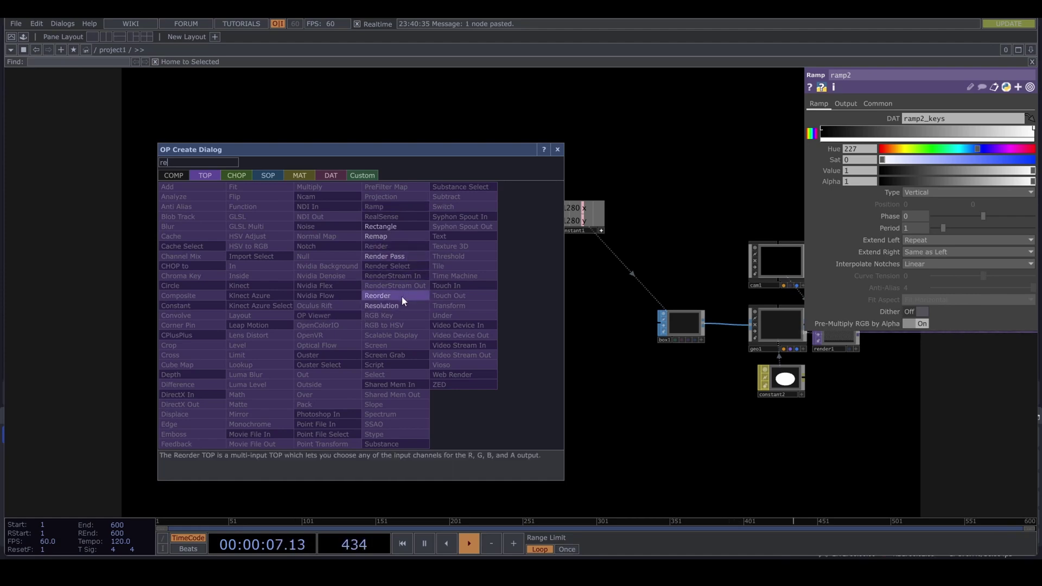
left_click(402, 295)
left_click(379, 314)
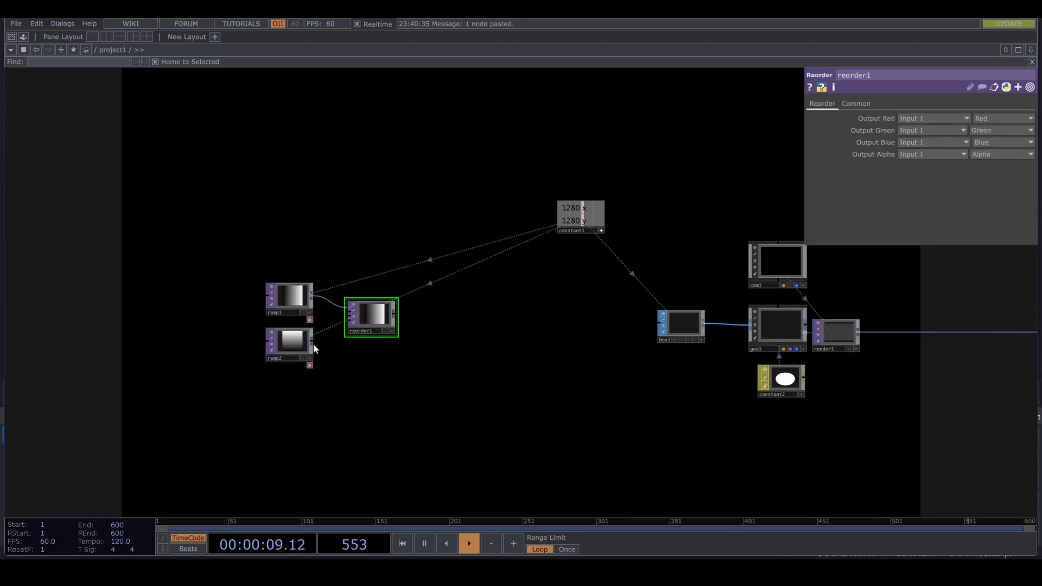
left_click_drag(313, 345, 342, 314)
left_click_drag(342, 314, 348, 313)
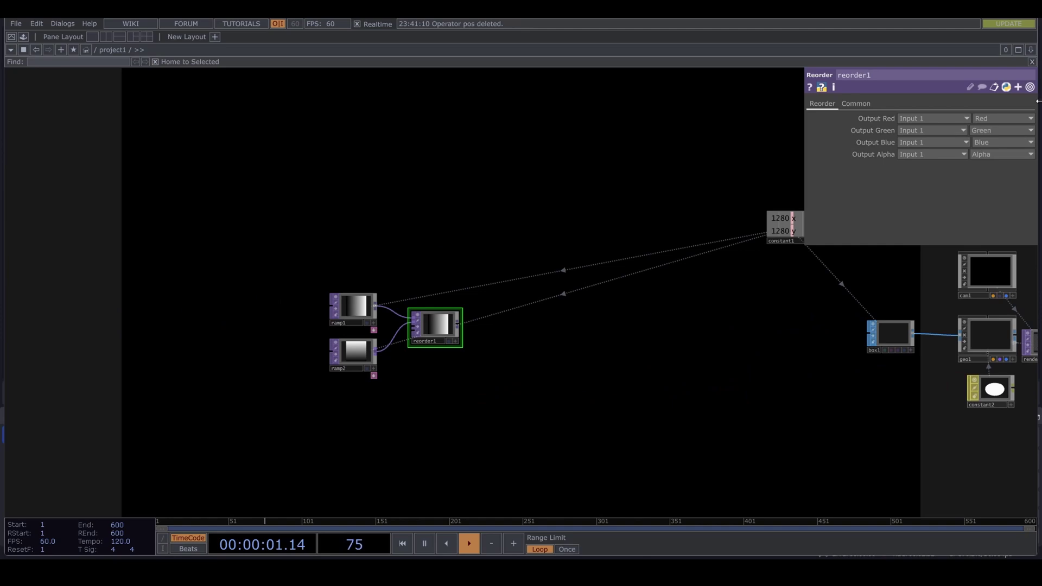
- In the Reorder TOP, take Output Green from Input 2 and set Output Blue to Zero
left_click(940, 129)
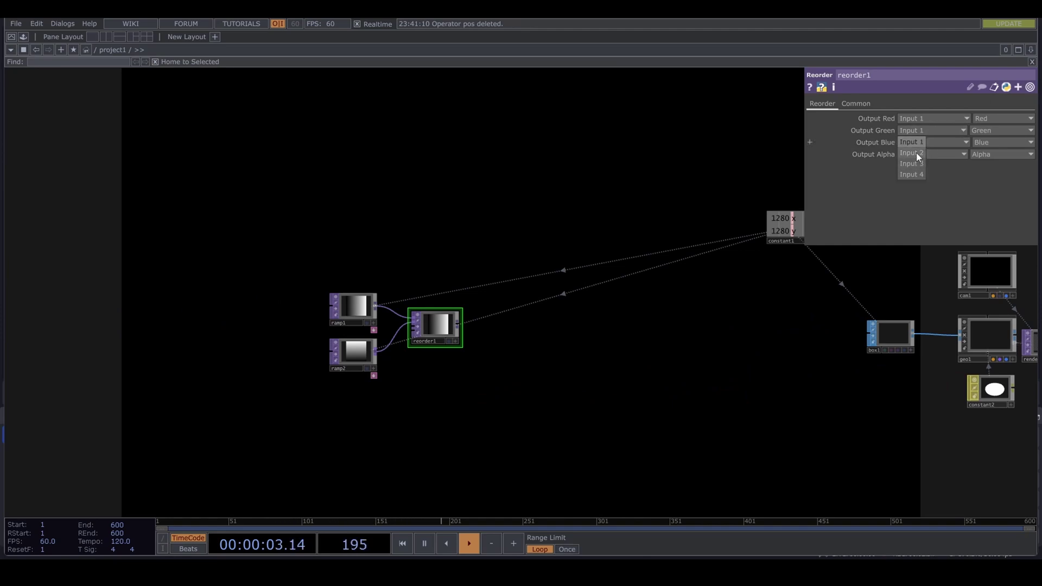
left_click(916, 152)
left_click(985, 140)
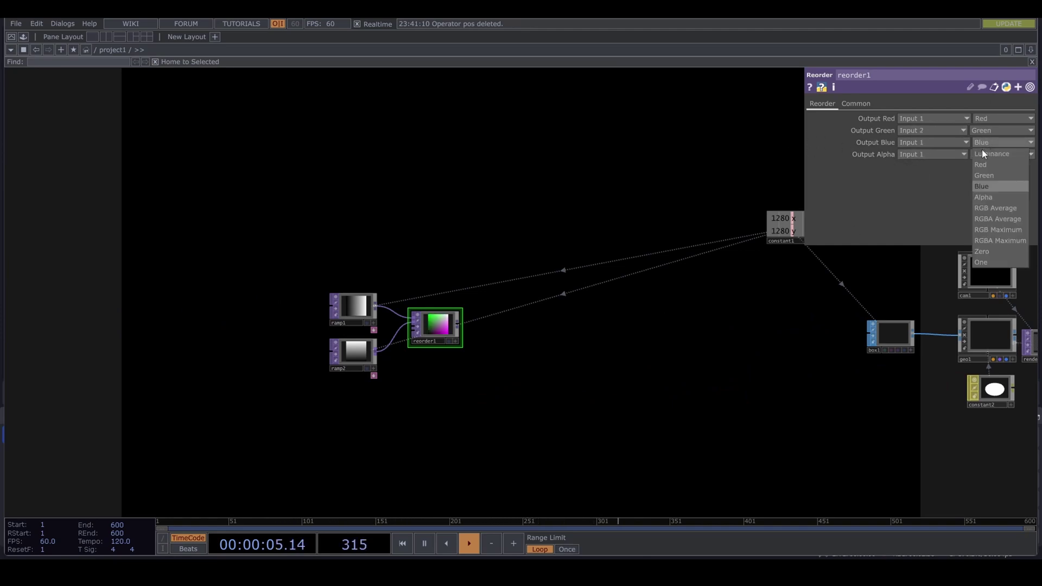
left_click(995, 253)
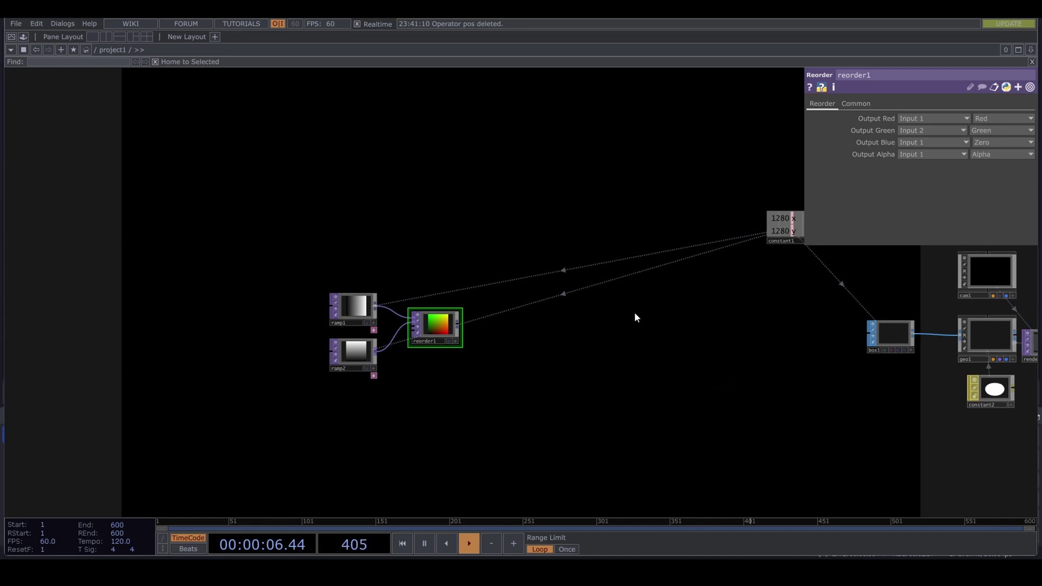
- Append a Null TOP to the Reorder TOP, place it below the Box SOP and rename it pos
left_click(461, 325)
left_click(498, 328)
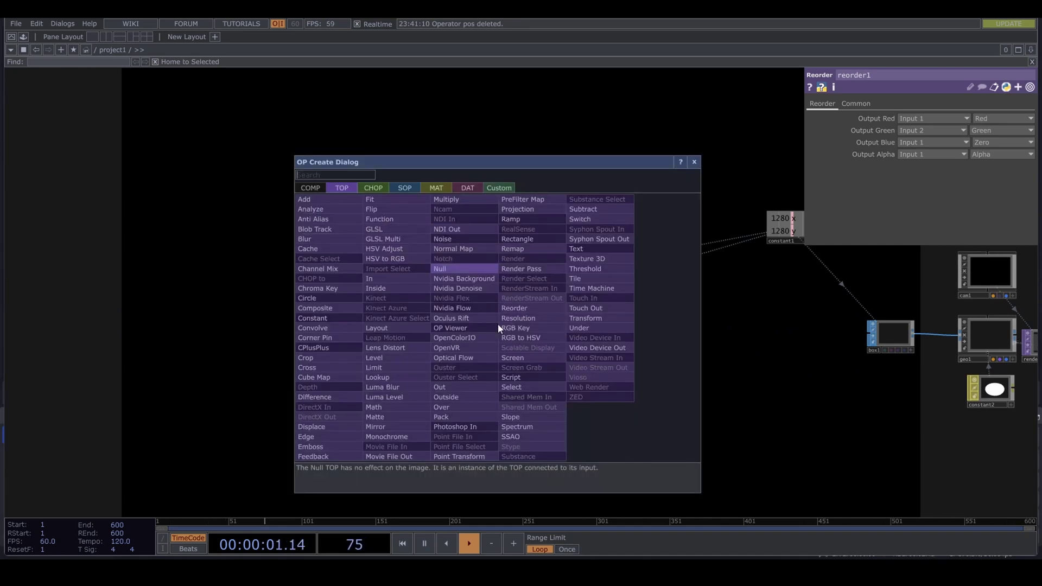
left_click(481, 269)
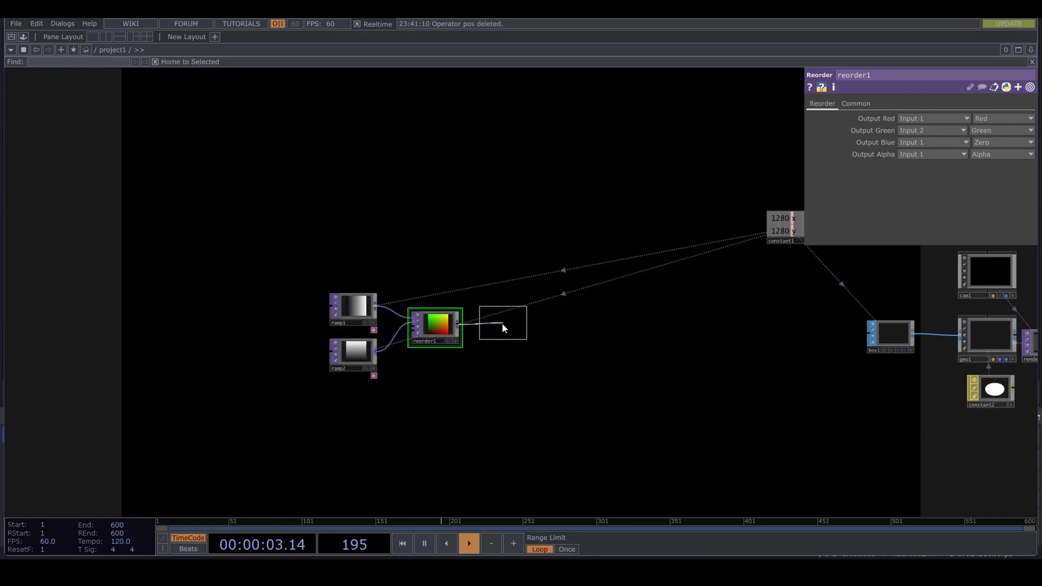
left_click(499, 326)
left_click_drag(559, 368, 811, 390)
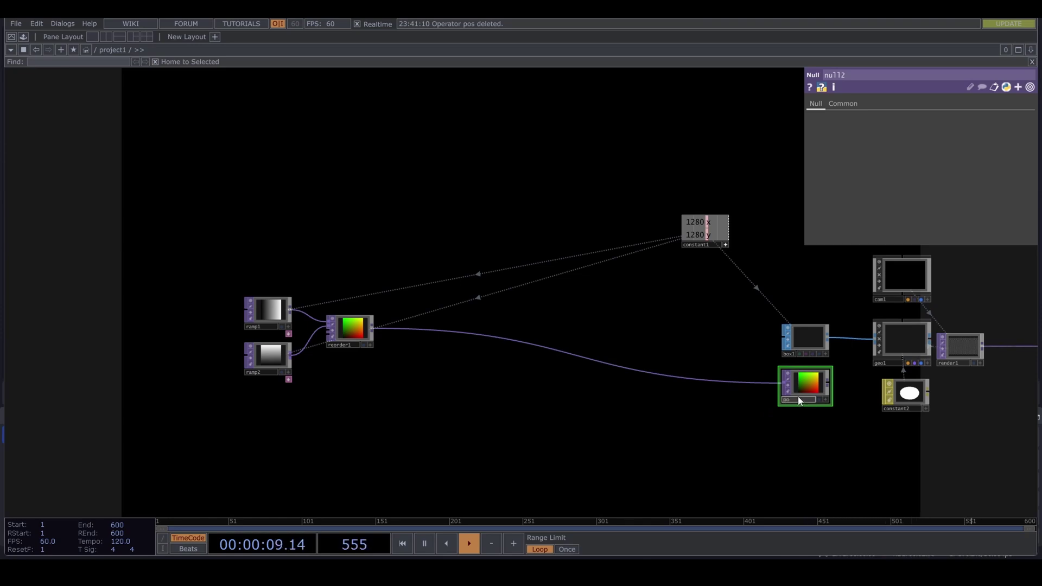
type("s")
key("Return")
- Turn on instancing for the Geometry COMP and assign the pos null as its Translate OP
left_click_drag(855, 367, 667, 372)
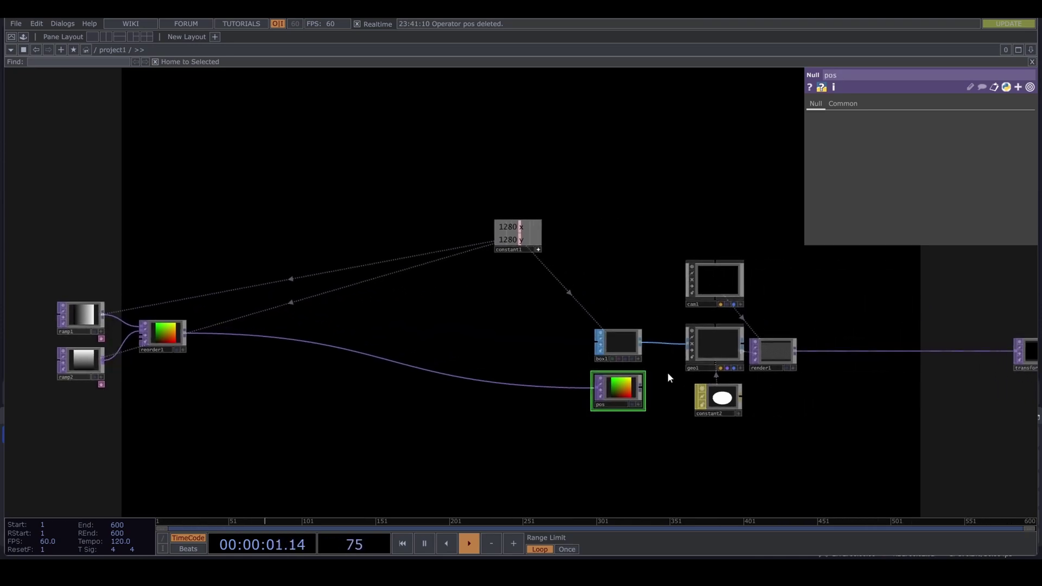
left_click(708, 346)
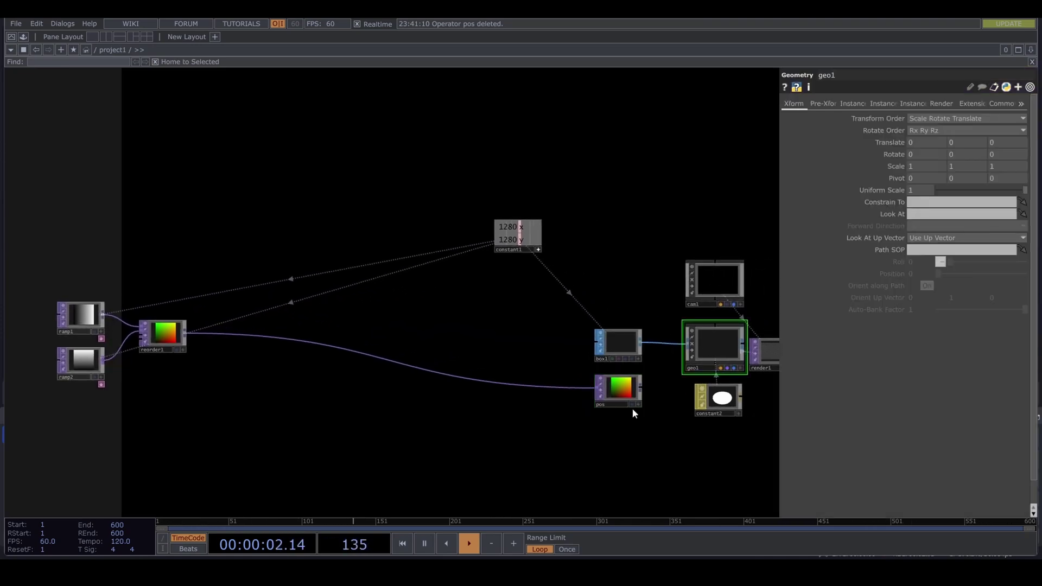
left_click(853, 103)
left_click(922, 118)
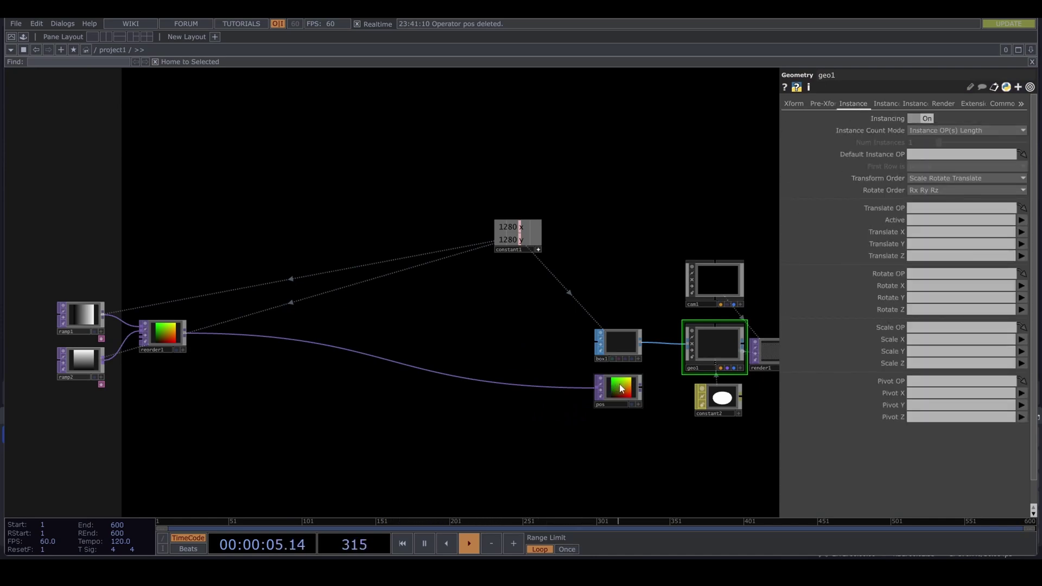
left_click_drag(622, 388, 944, 209)
- Map the Geometry COMP's instance Translate X to r, Translate Y to g, Translate Z to b and Active to a
left_click(1022, 232)
left_click(1022, 245)
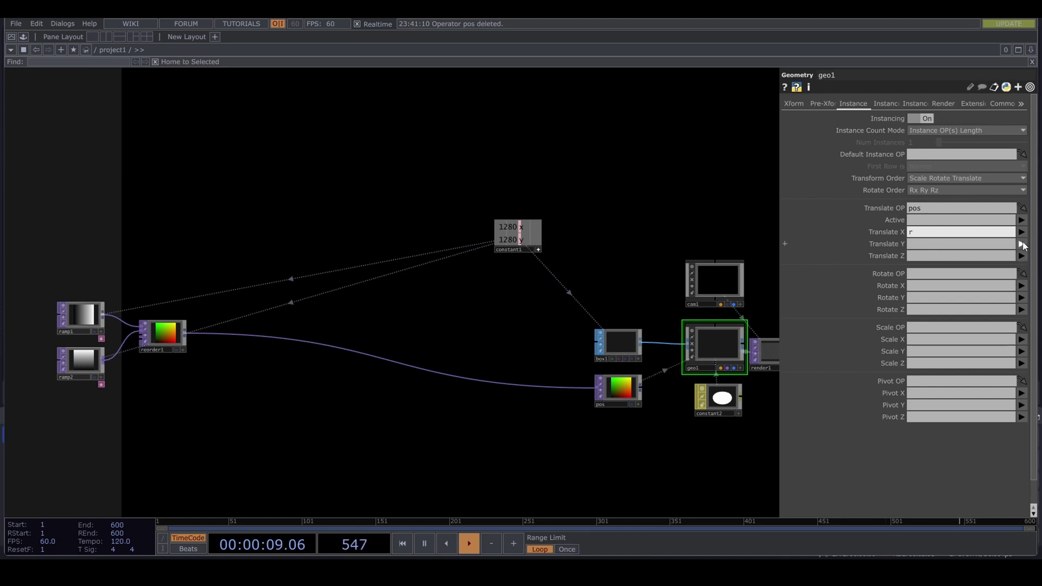
left_click(1021, 244)
left_click(1022, 266)
left_click(1021, 255)
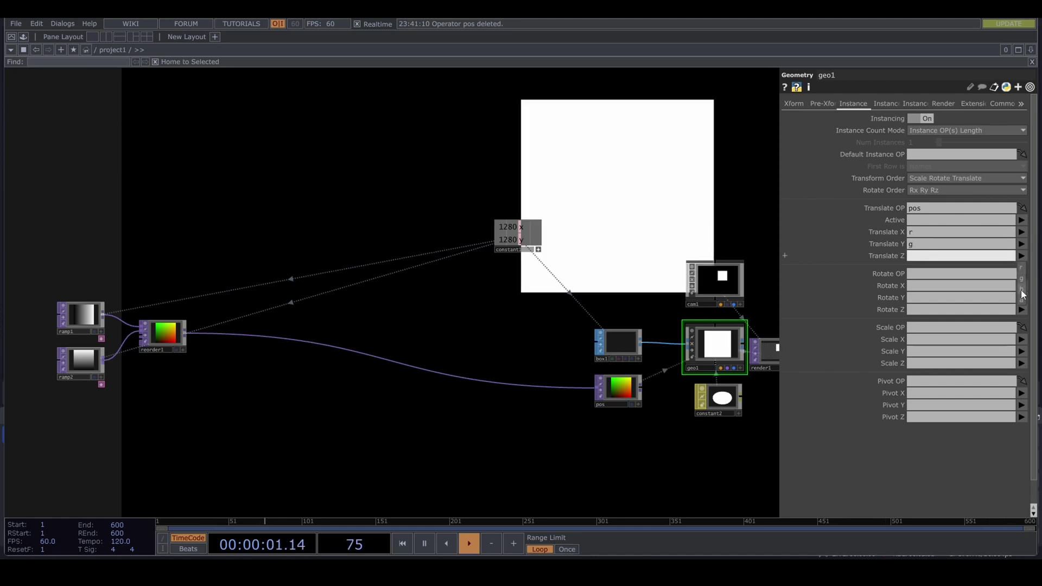
left_click(1021, 289)
left_click(1021, 220)
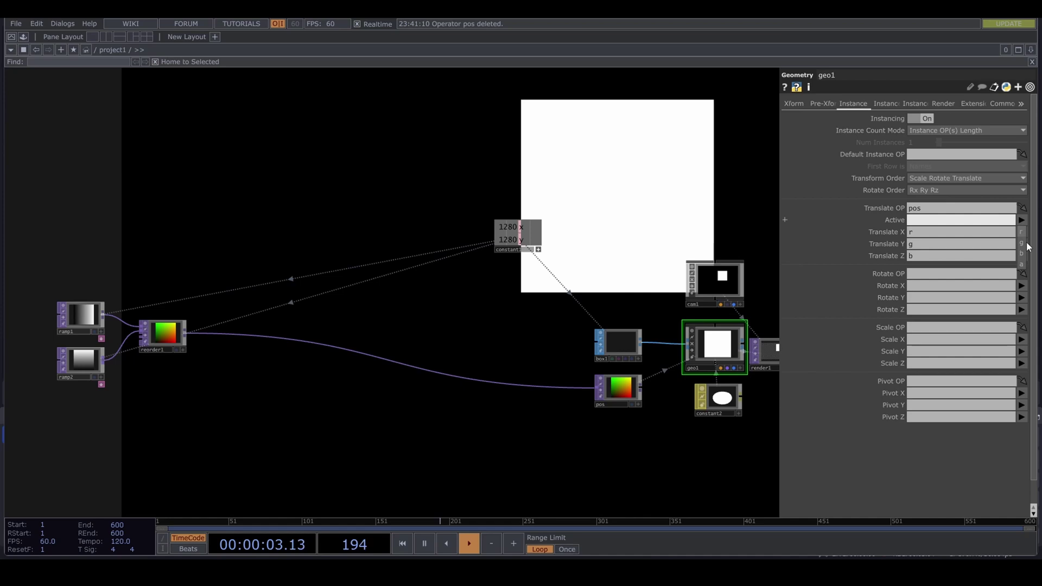
left_click(1021, 265)
- Insert a Point Transform TOP between the Reorder TOP and the pos null and set its Translate X and Y to -0.5
left_click_drag(467, 431, 527, 426)
left_click_drag(656, 391, 681, 389)
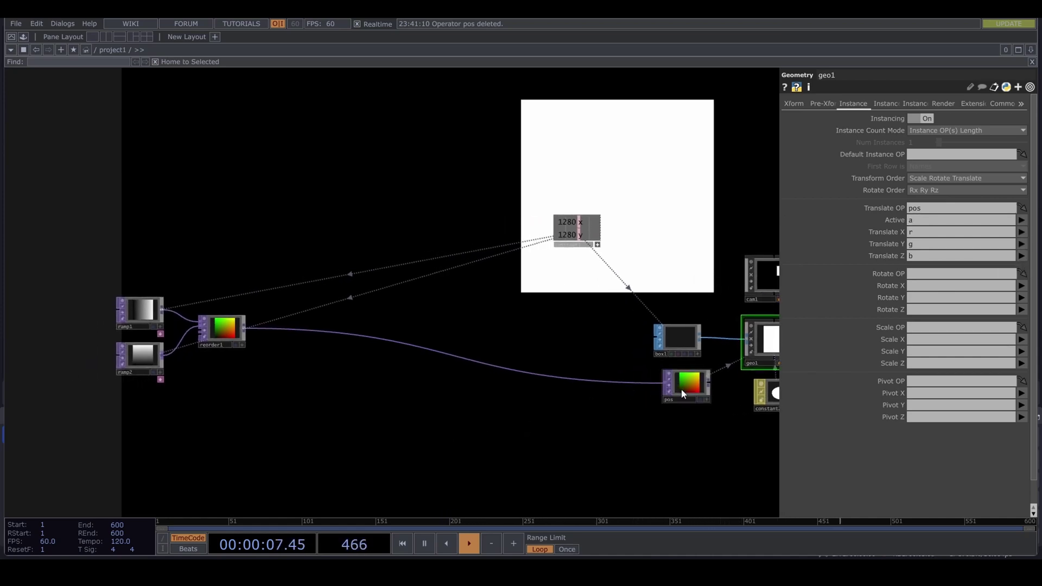
right_click(627, 382)
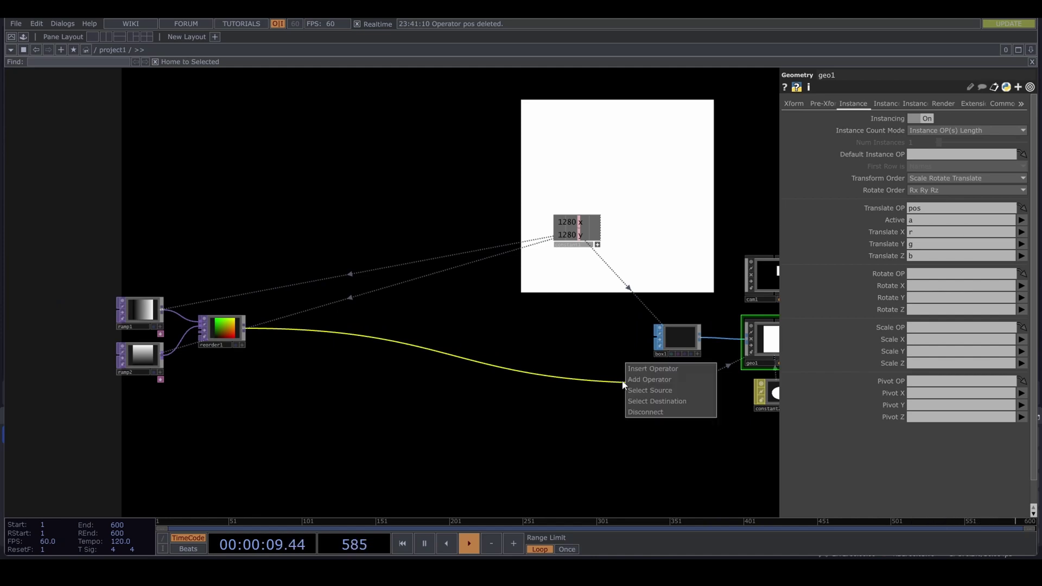
left_click(646, 368)
type("poi")
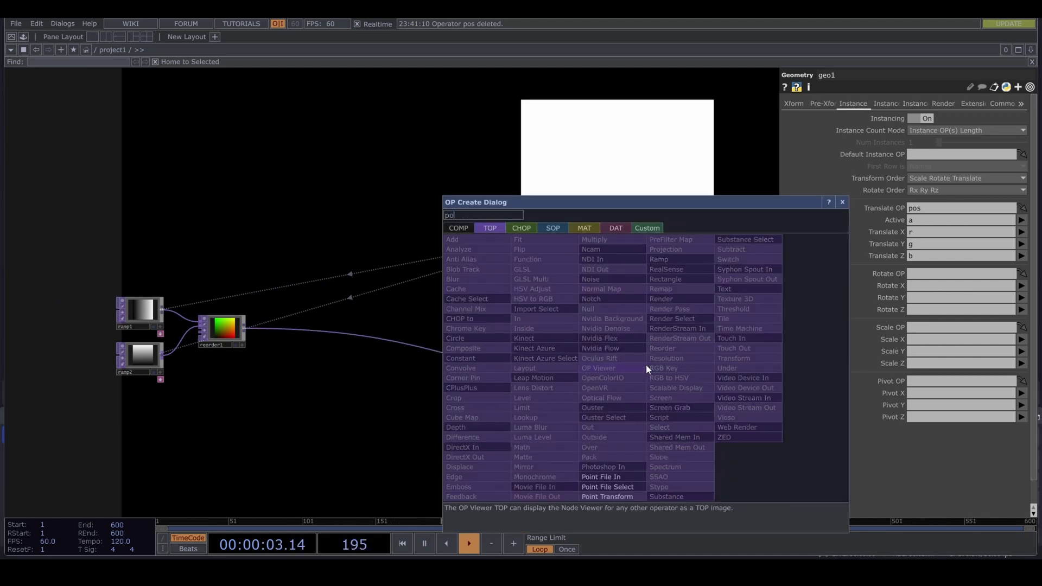
left_click(614, 494)
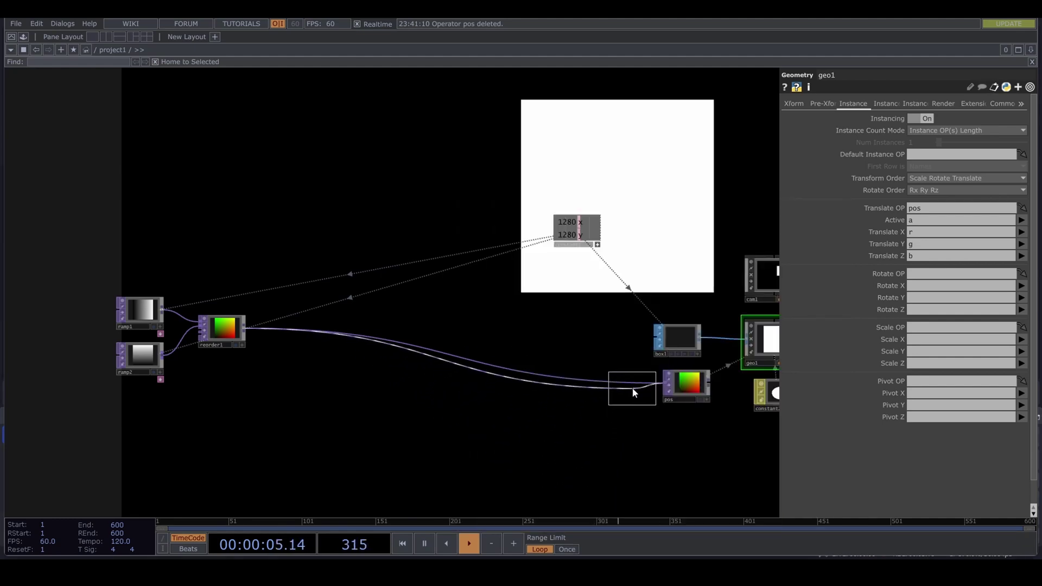
left_click(635, 388)
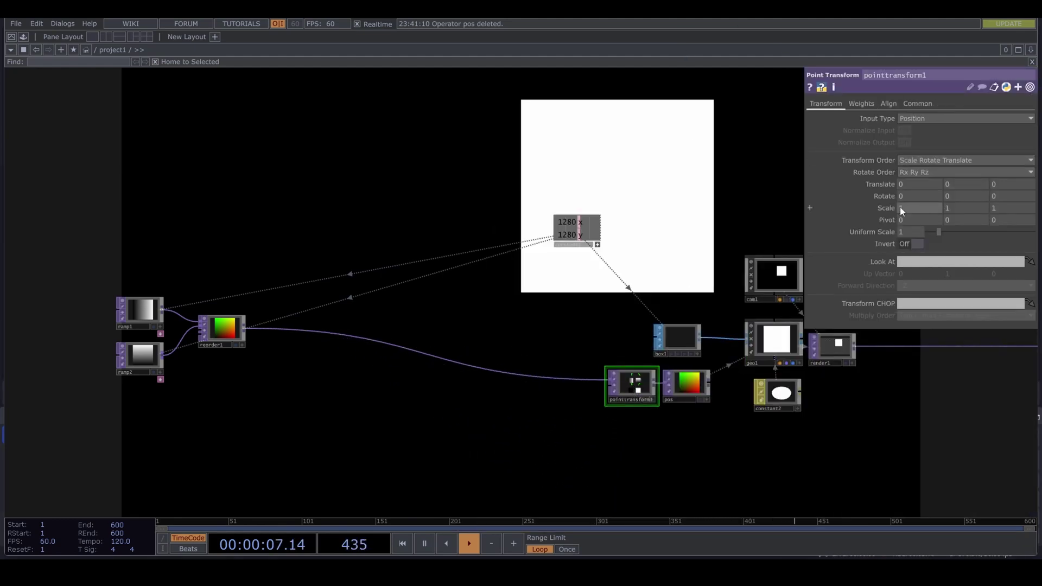
middle_click_drag(908, 182, 874, 181)
middle_click_drag(970, 179, 919, 182)
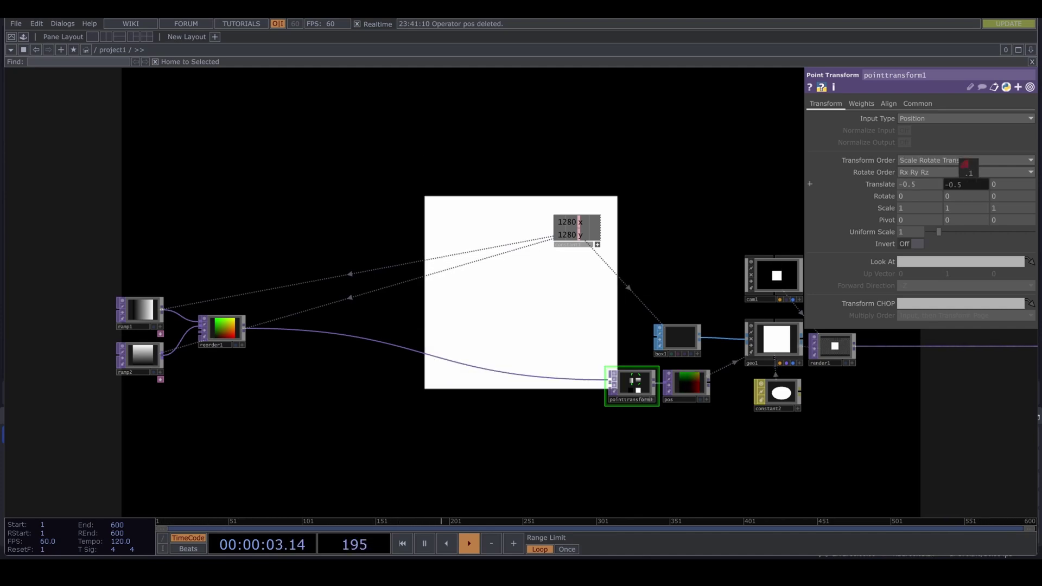
- Move the ramps and Reorder TOP farther from the Point Transform TOP and insert a Noise TOP right after the Reorder TOP
left_click_drag(451, 406, 613, 429)
right_click_drag(368, 420, 272, 298)
left_click_drag(381, 349, 225, 395)
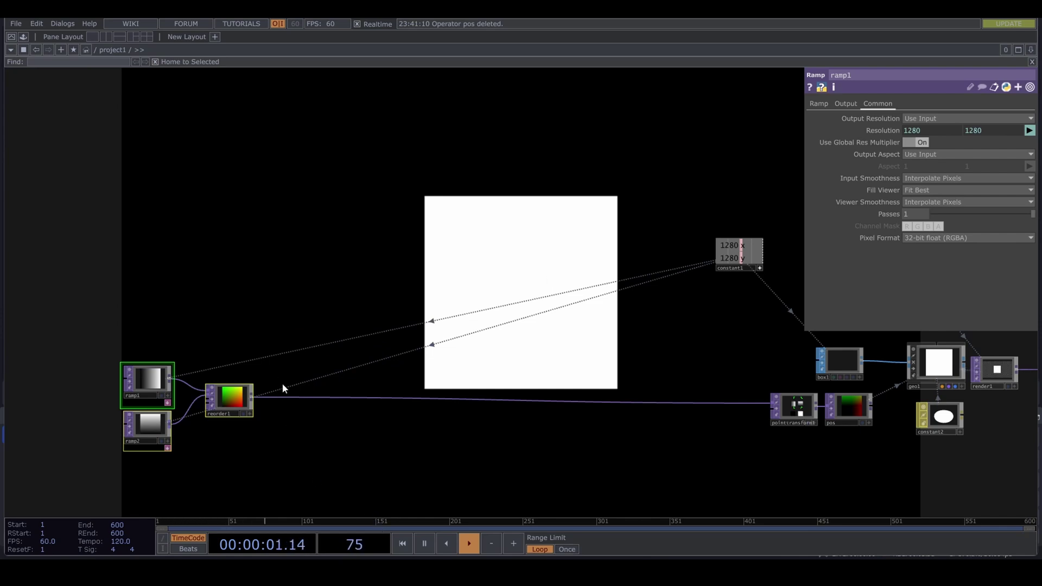
right_click(282, 397)
left_click(295, 391)
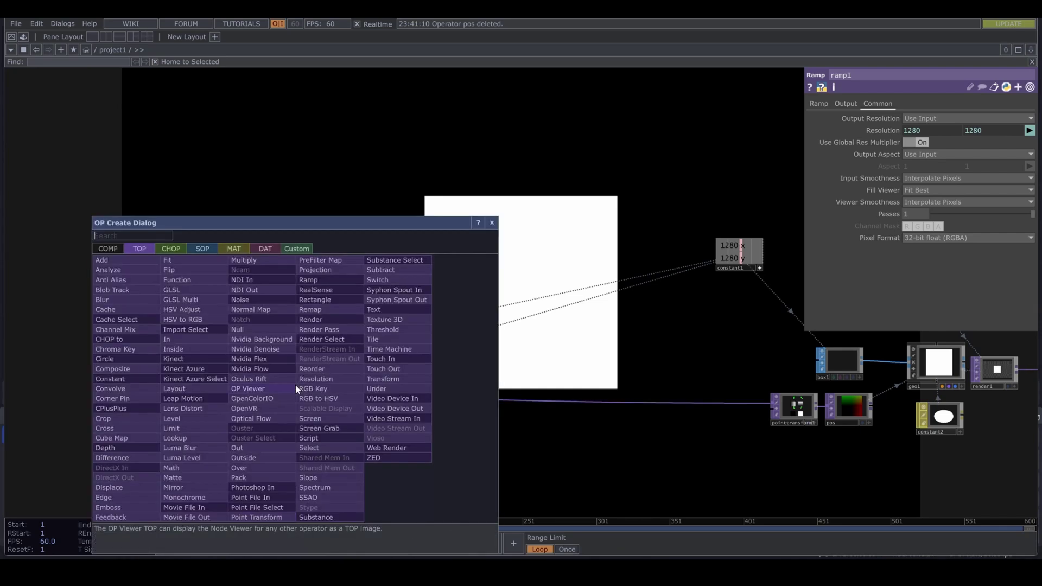
type("no")
left_click(247, 299)
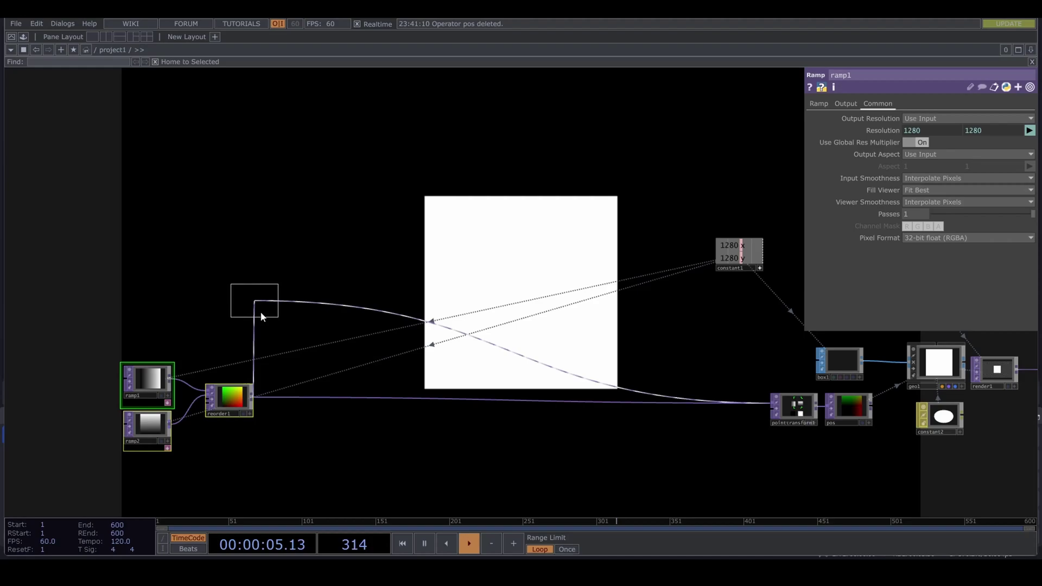
left_click(290, 401)
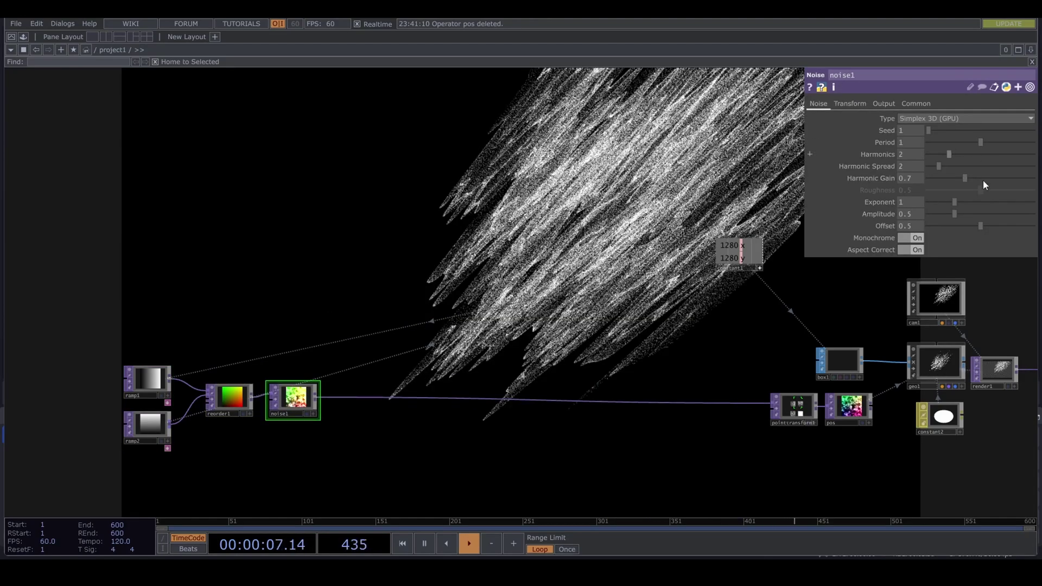
- Set the Noise TOP's Type to Random, Offset to 0 and Amplitude to 0.001, and turn Monochrome off
left_click_drag(958, 225, 932, 214)
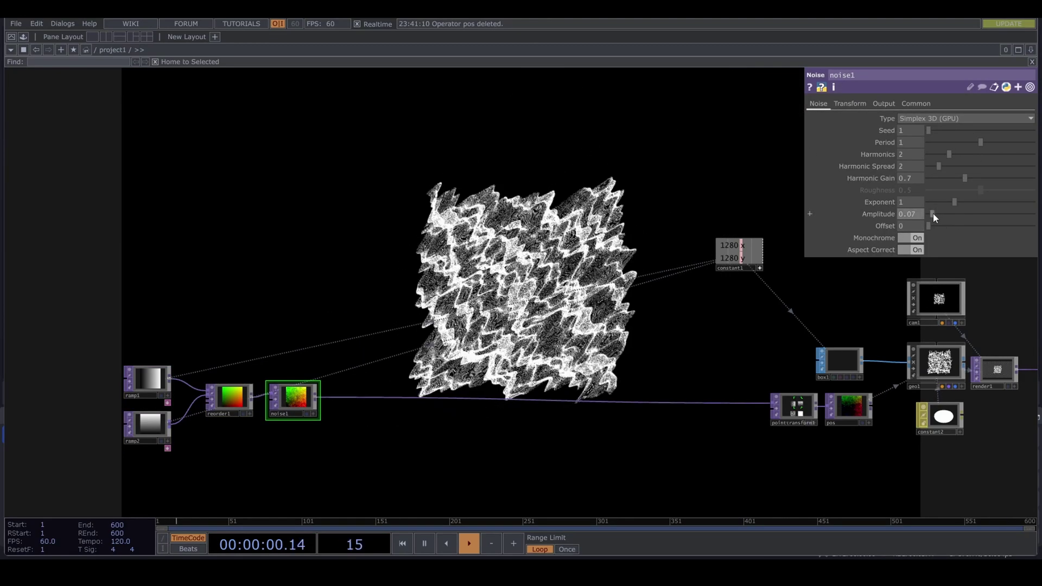
left_click(941, 118)
left_click(946, 237)
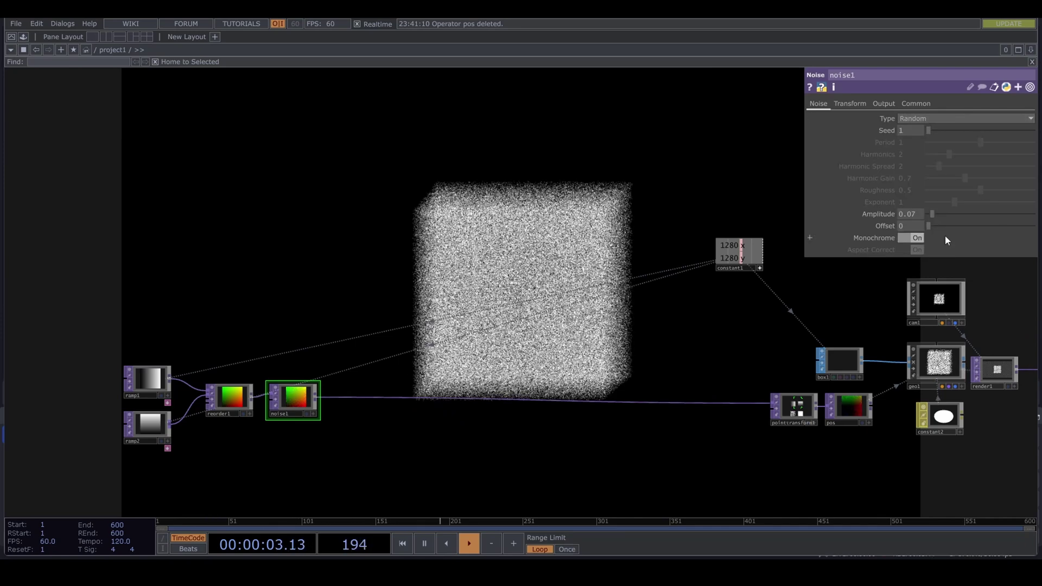
left_click(916, 238)
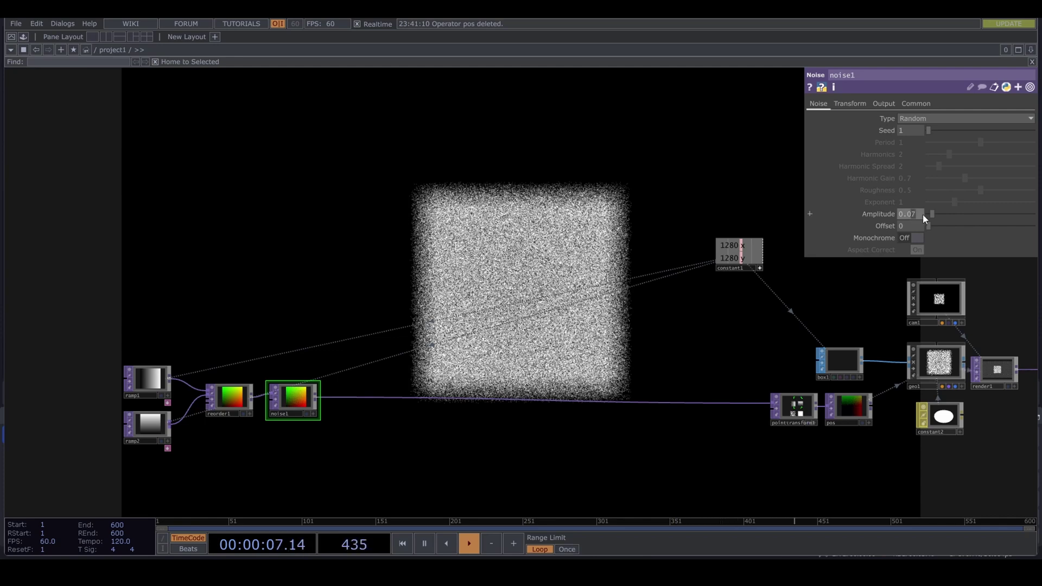
key("Return")
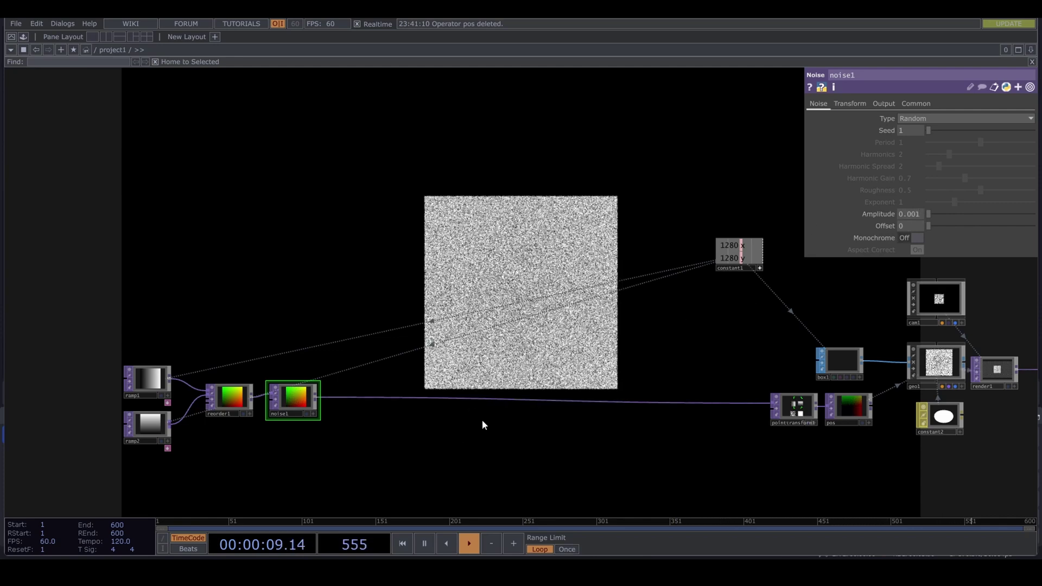
- Make the Camera COMP's viewer active and bring the camera closer to the particle square
left_click_drag(754, 327, 474, 386)
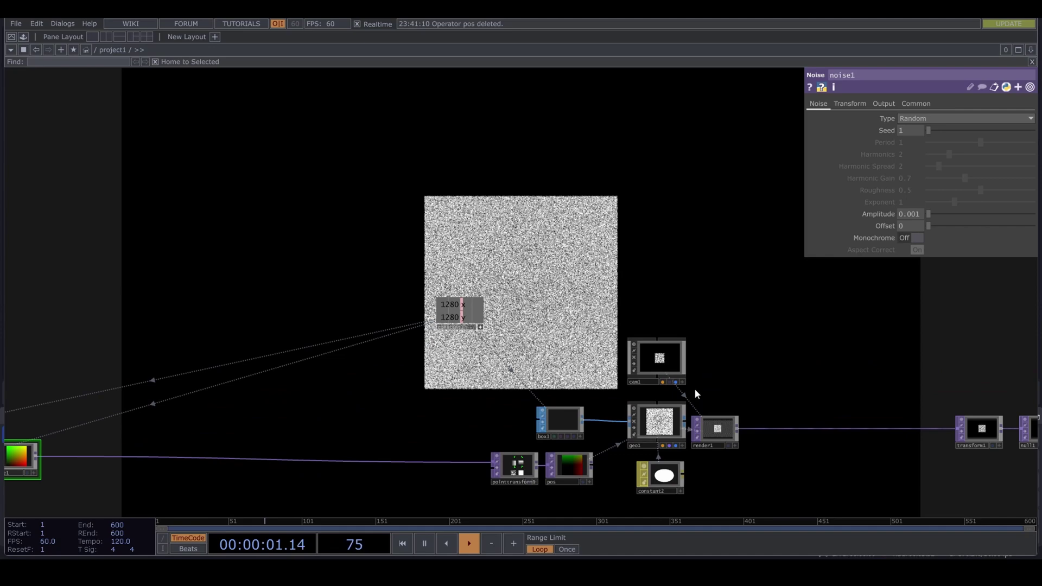
left_click(682, 382)
scroll(655, 358, "up", 2)
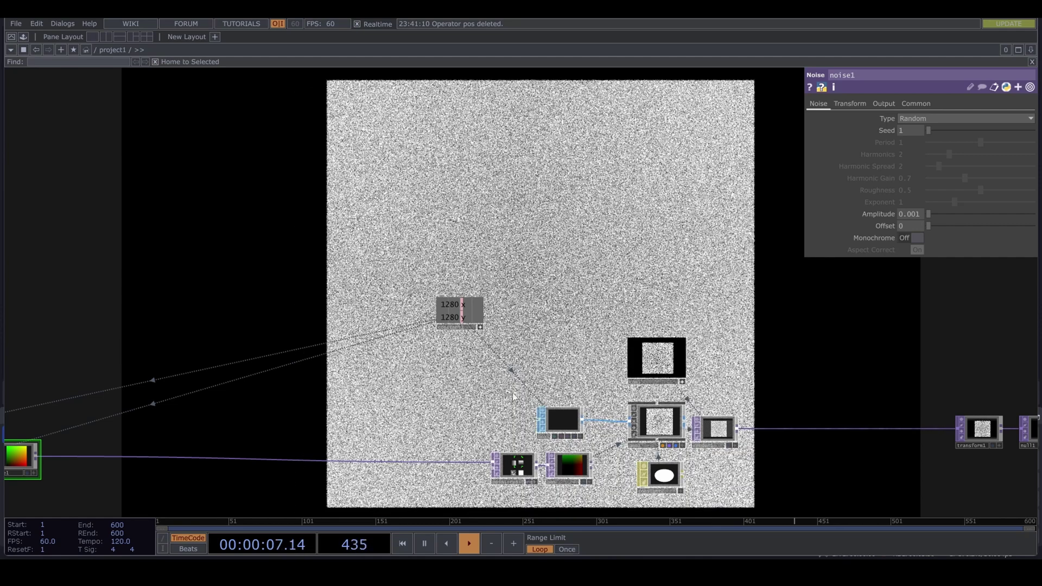
- Move the ramps, Reorder and Noise TOPs farther from the Point Transform TOP and insert a second Noise TOP after the first
scroll(286, 400, "down", 3)
left_click_drag(286, 400, 615, 326)
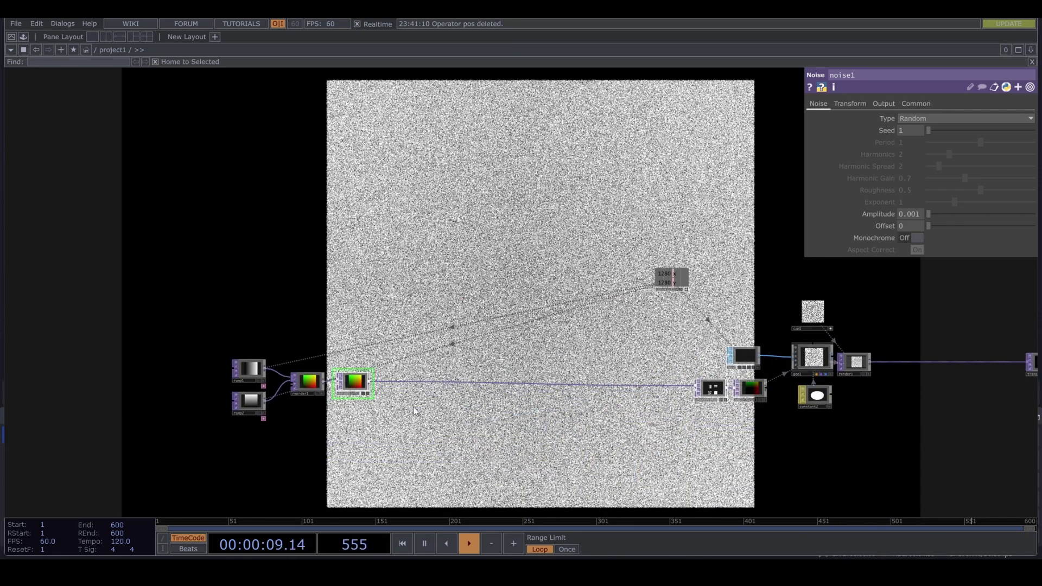
left_click_drag(413, 405, 482, 405)
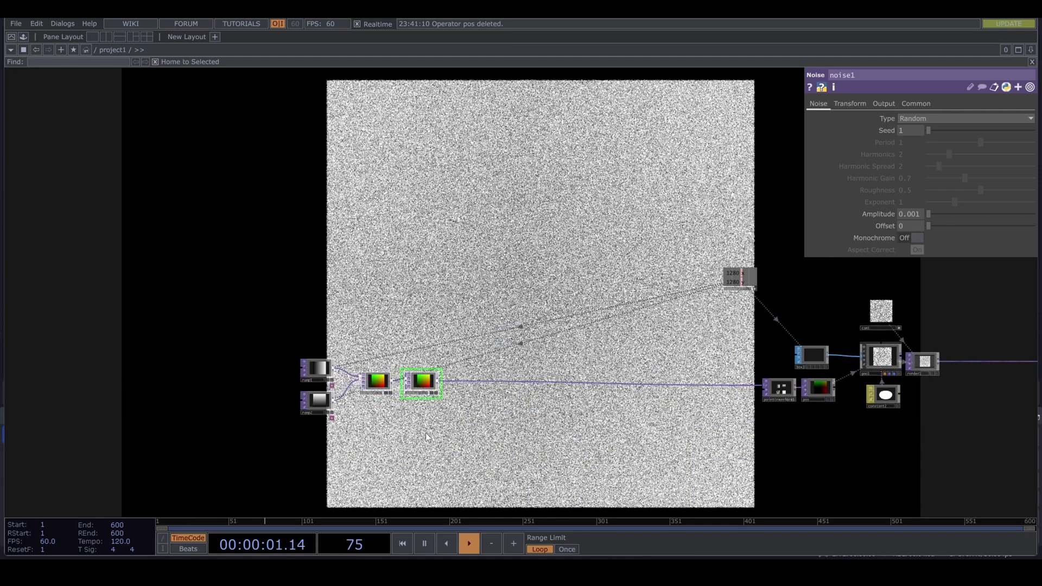
left_click_drag(426, 433, 249, 327)
left_click_drag(437, 381, 299, 387)
right_click(334, 386)
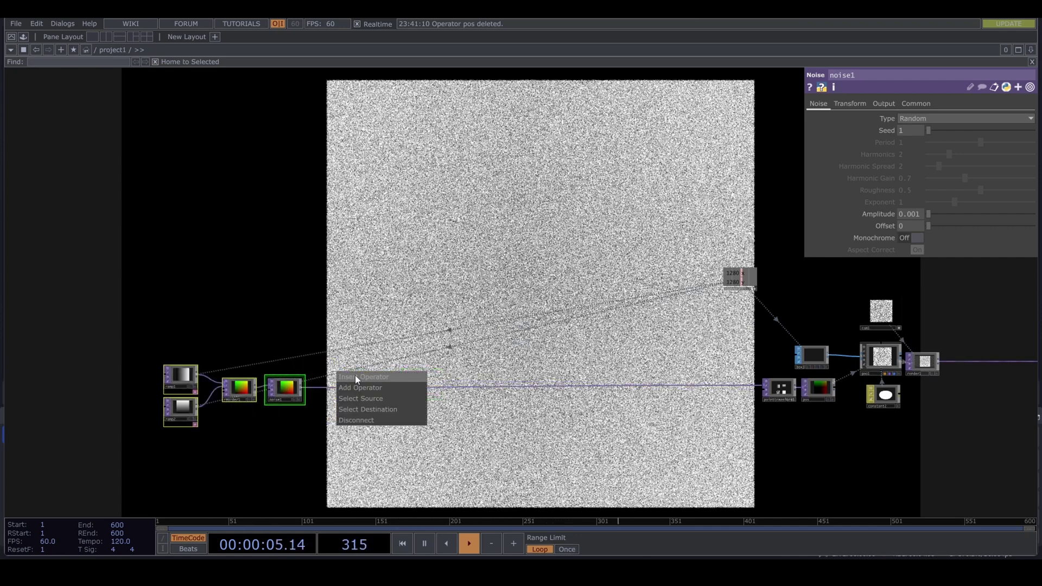
left_click(356, 375)
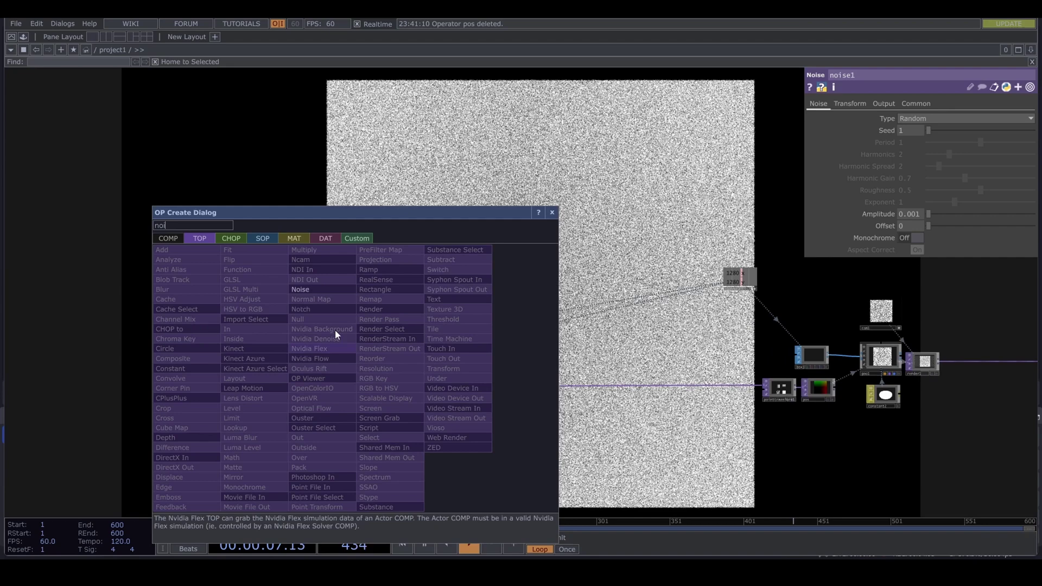
left_click(337, 288)
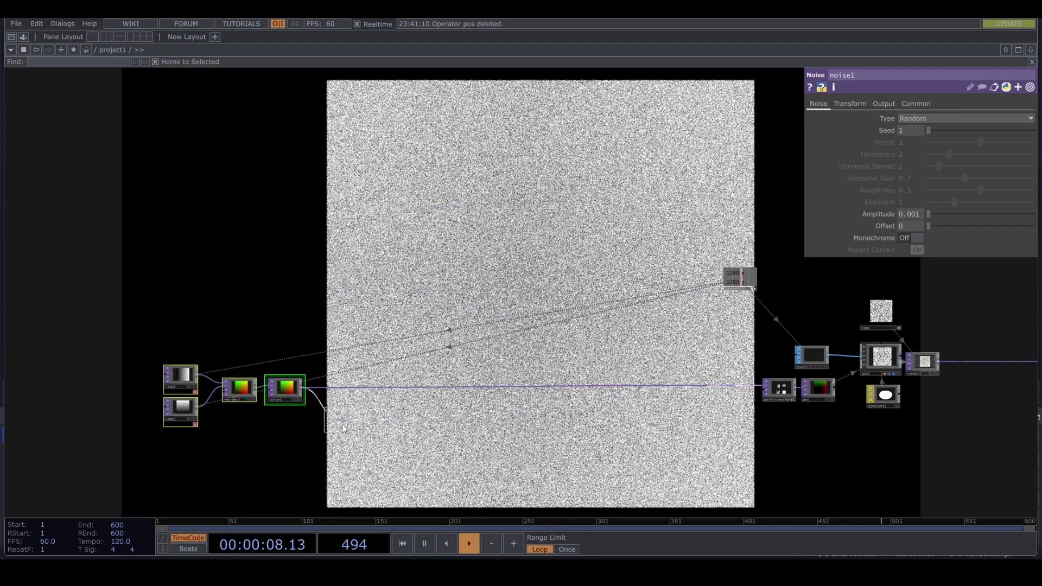
left_click(339, 393)
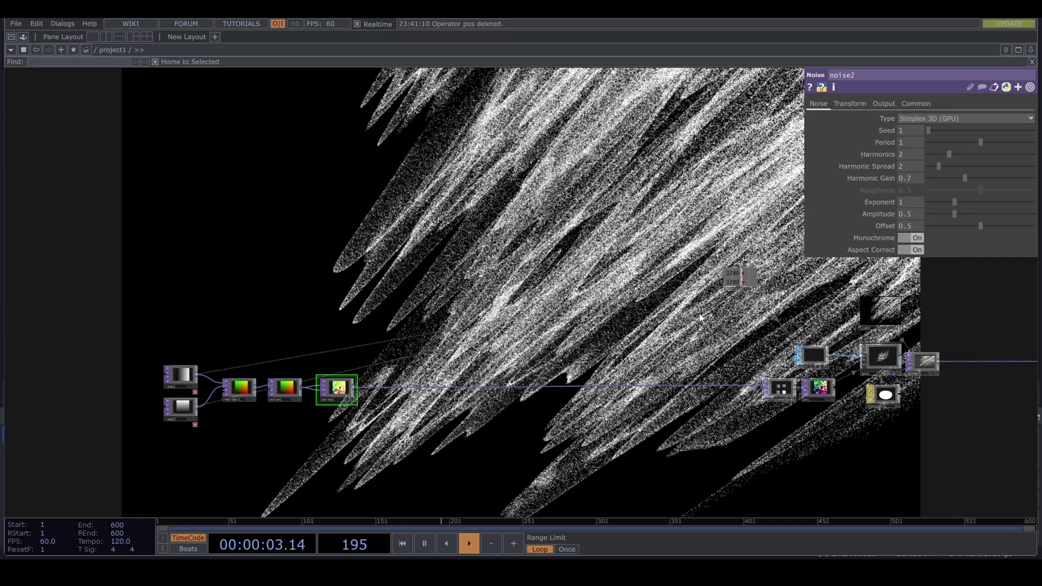
- Turn Monochrome off in the second Noise TOP and set its Offset to 0 and Amplitude to 0.04
left_click(914, 240)
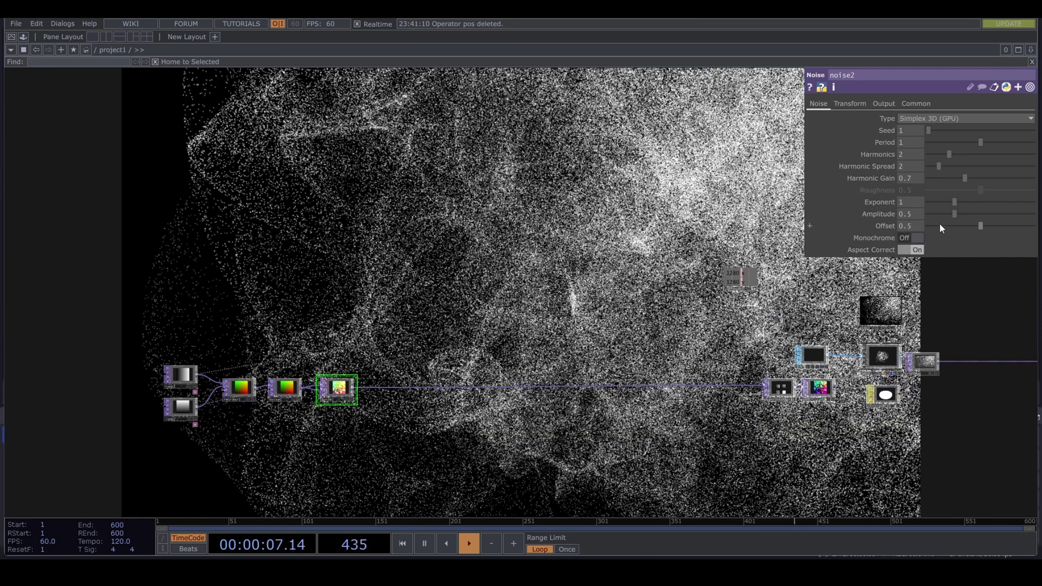
left_click_drag(939, 223, 864, 219)
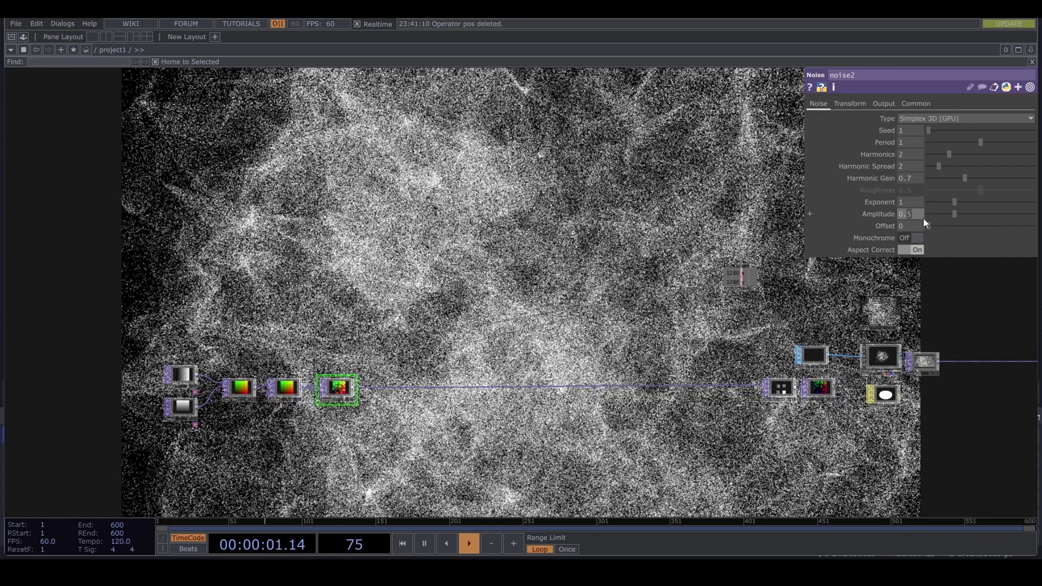
type("0")
type("4")
key("Return")
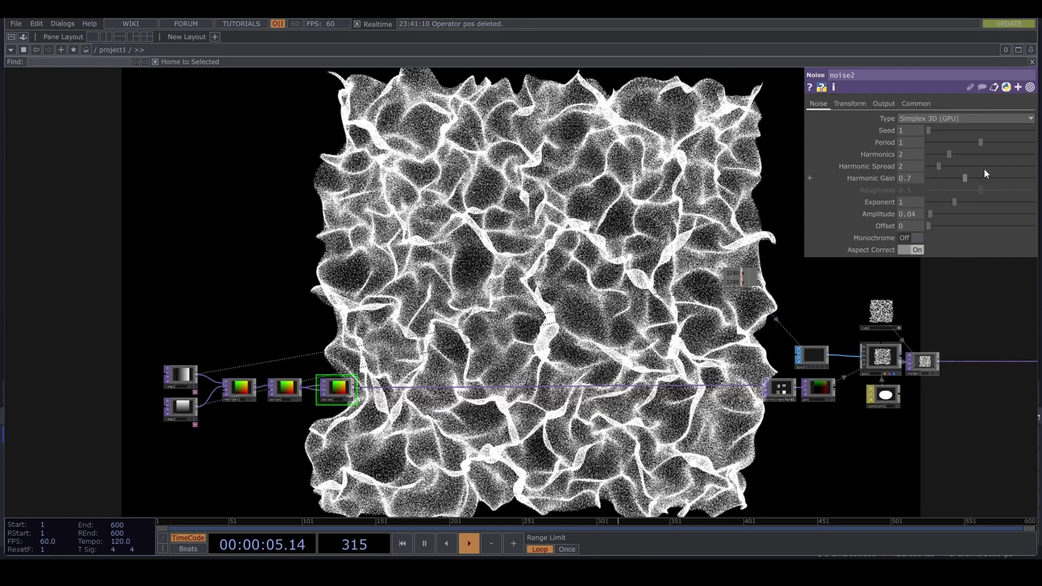
- Set the second Noise TOP's Period to 2 and Harmonics to 10, and its transform Scale to 0.2 on all axes
left_click_drag(988, 140, 1038, 142)
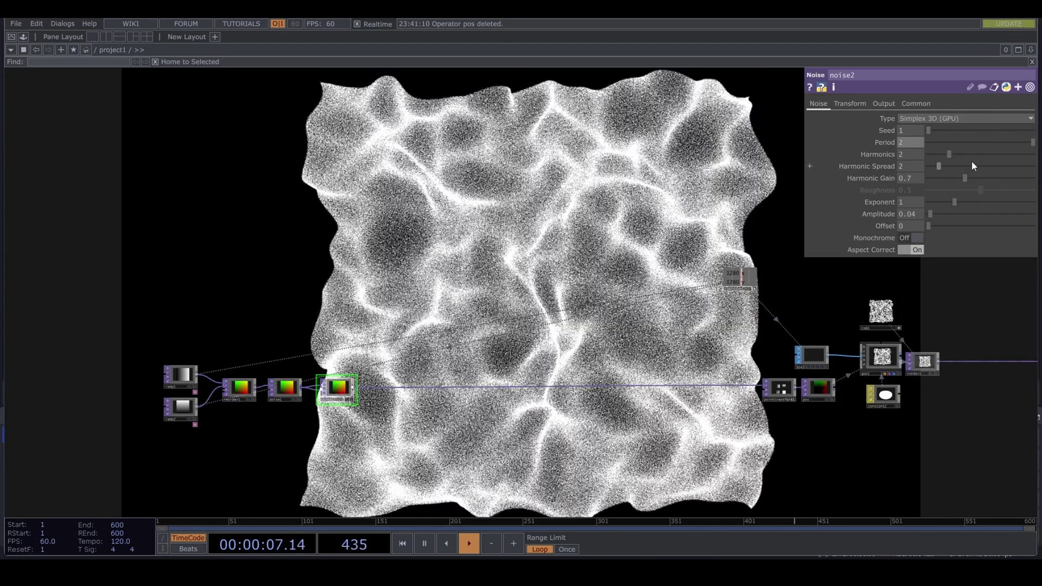
left_click_drag(949, 154, 1038, 164)
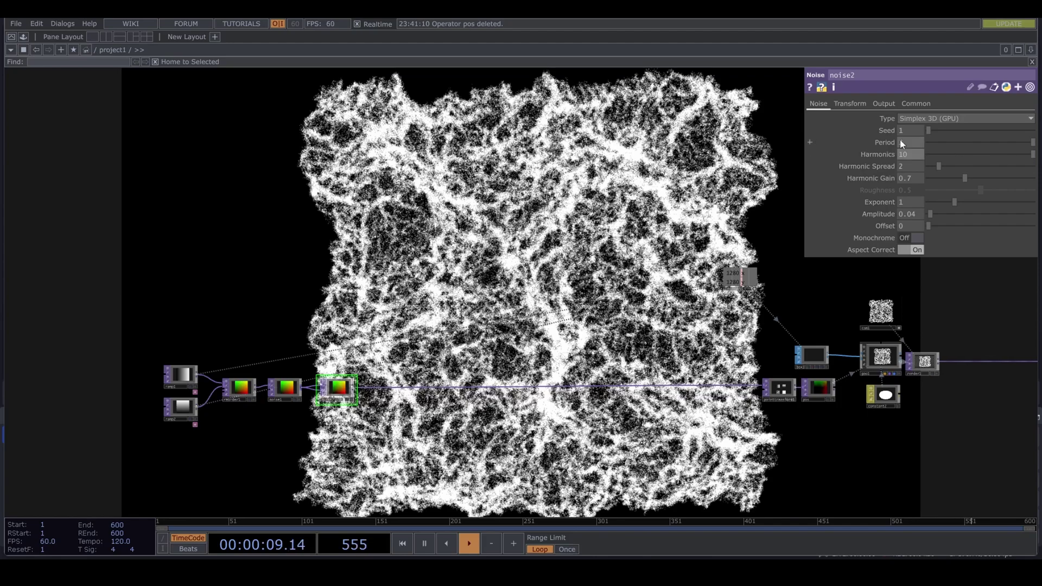
left_click(849, 103)
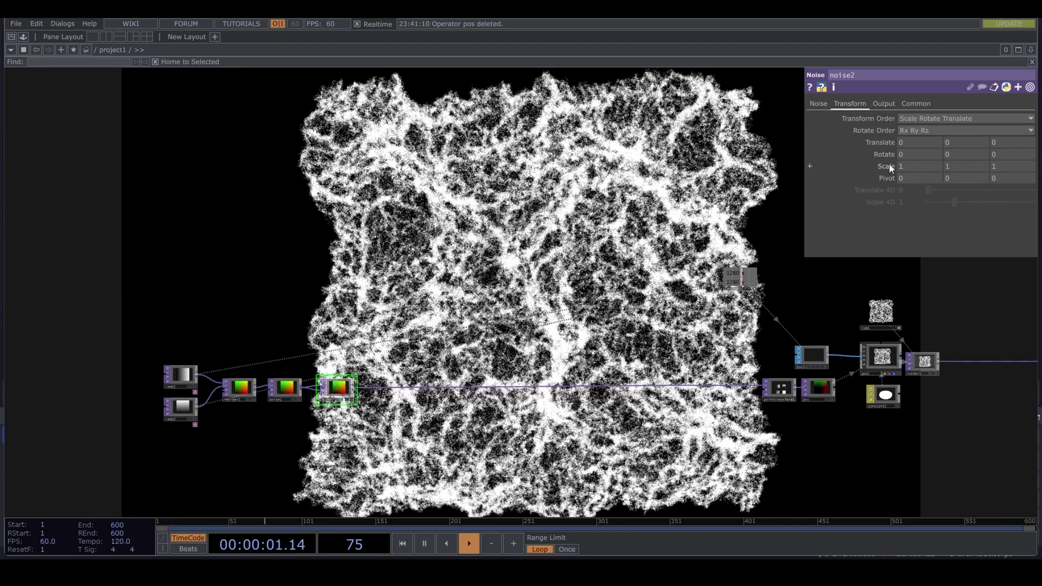
middle_click_drag(889, 164, 831, 164)
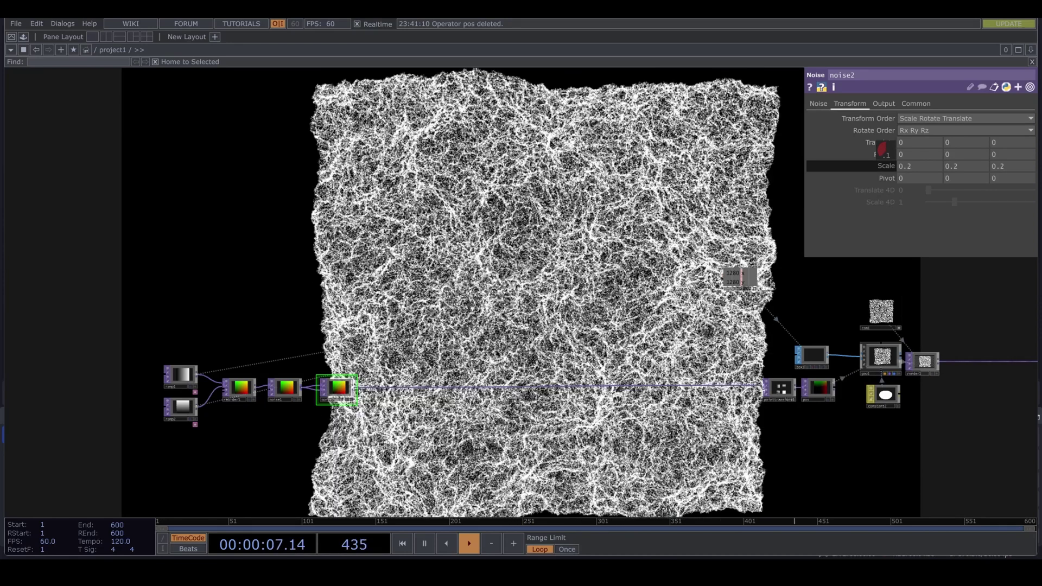
left_click(815, 104)
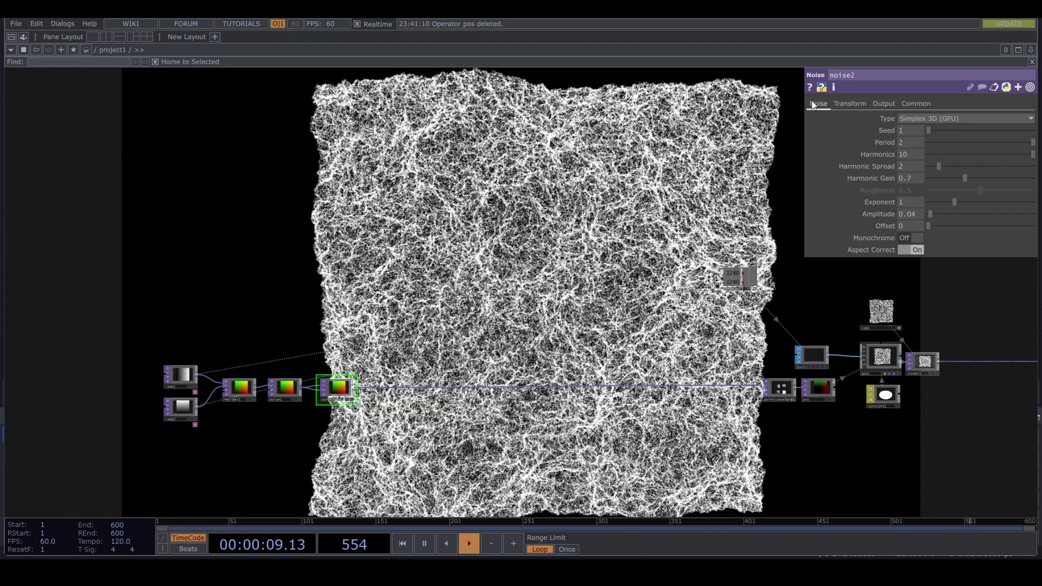
mouse_move(1022, 150)
left_mouse_down()
mouse_move(1001, 150)
mouse_move(1033, 150)
left_mouse_up()
- Add a third channel named ratio to the Constant CHOP that holds the x and y values
left_click_drag(465, 420, 605, 382)
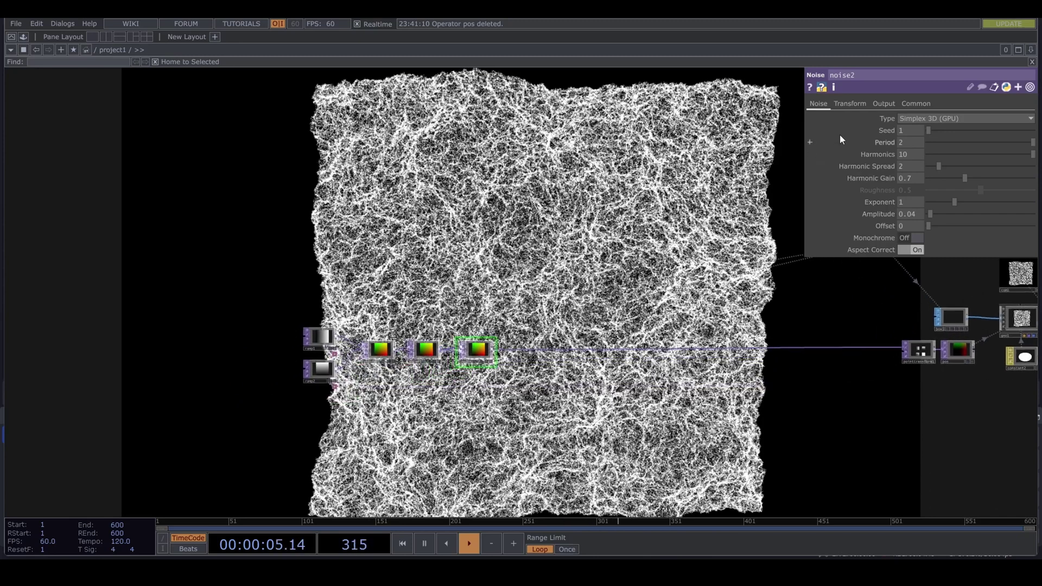
left_click_drag(481, 404, 283, 242)
scroll(440, 359, "up", 3)
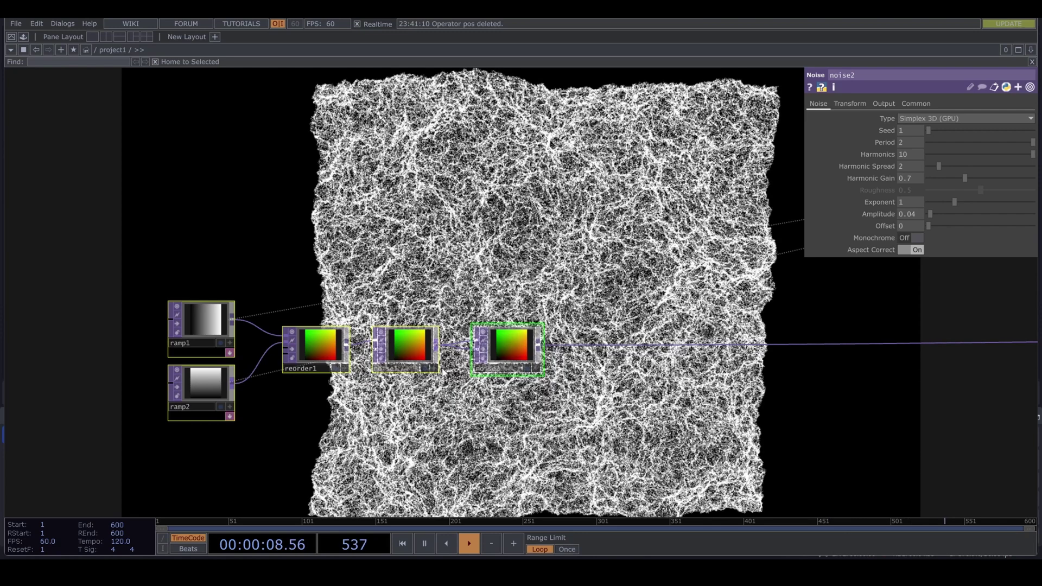
left_click_drag(489, 345, 296, 344)
scroll(689, 295, "down", 3)
left_click_drag(760, 306, 371, 328)
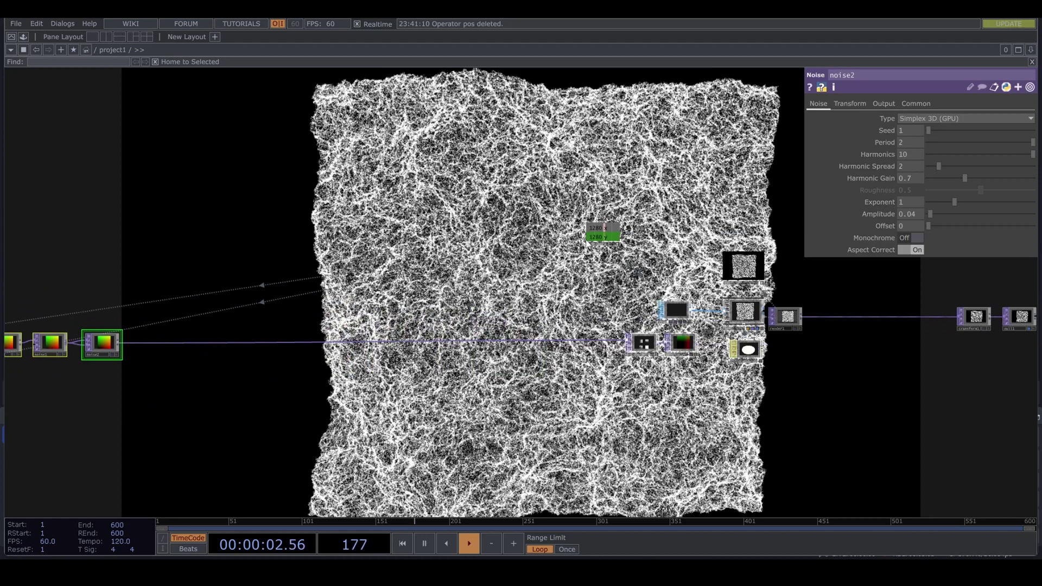
left_click(602, 245)
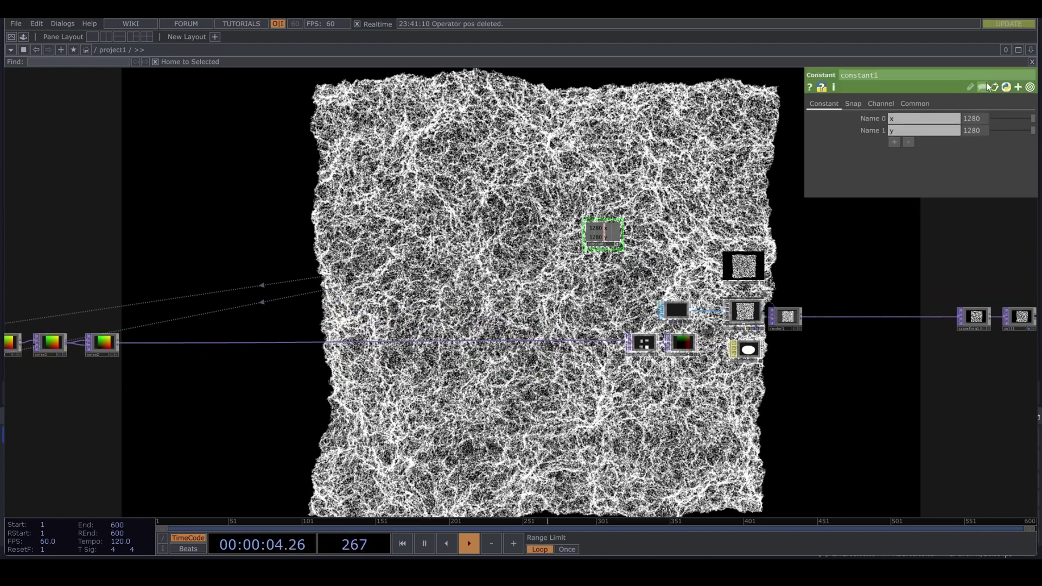
left_click(896, 143)
double_click(921, 147)
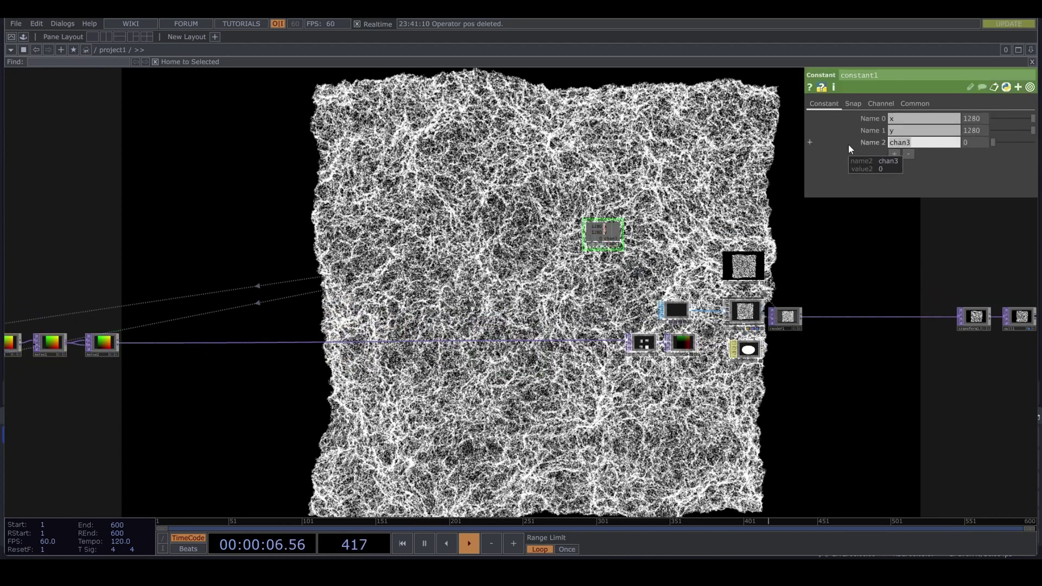
type("ratio")
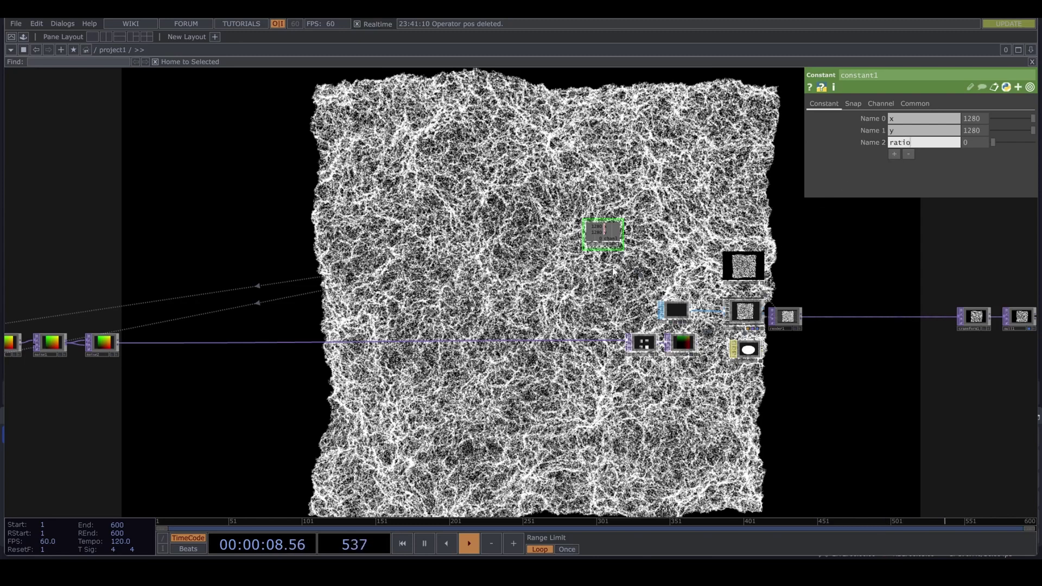
- Set the ratio channel's value to 16/9
left_click(972, 142)
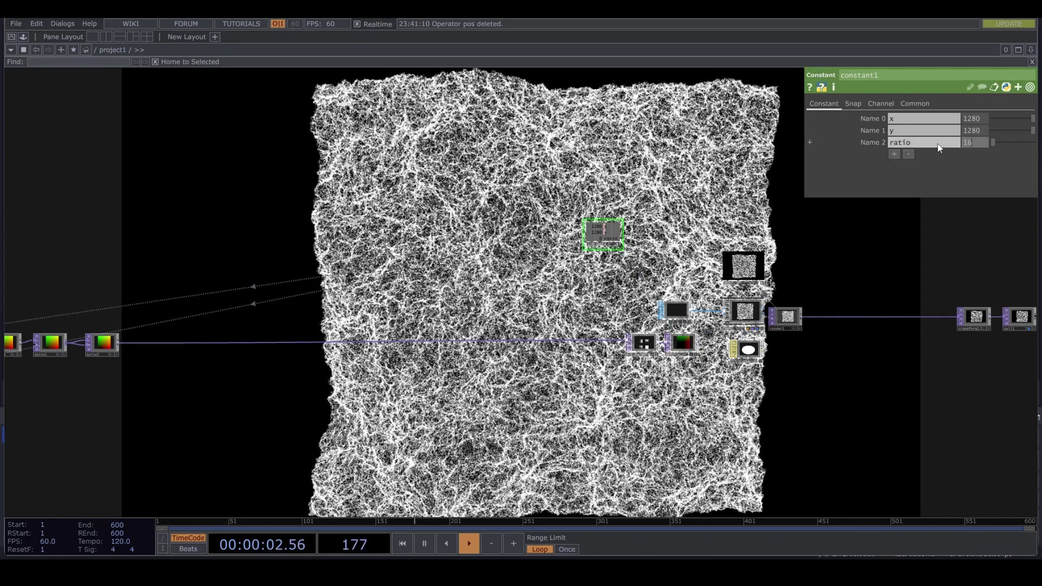
type("16/9")
key("Return")
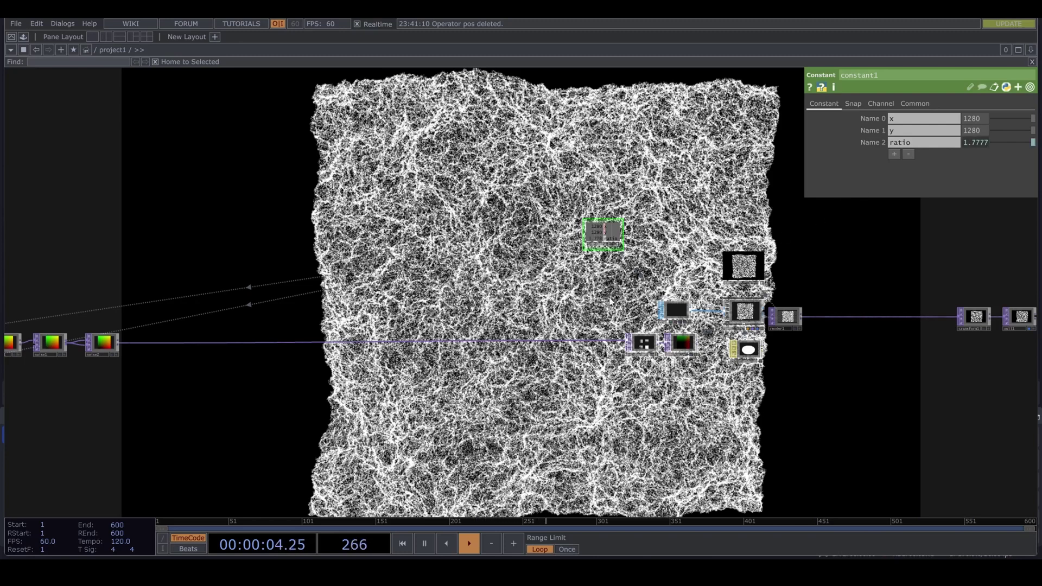
- Link the Point Transform TOP's X Scale to the Constant CHOP's ratio channel as a CHOP Reference
scroll(661, 348, "up", 3)
left_click(648, 339)
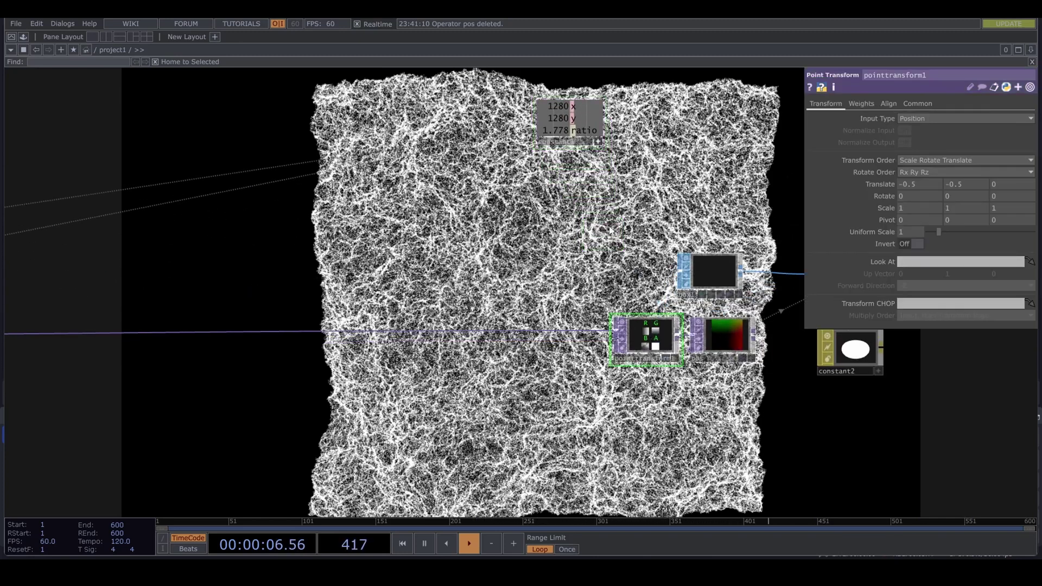
scroll(611, 230, "down", 3)
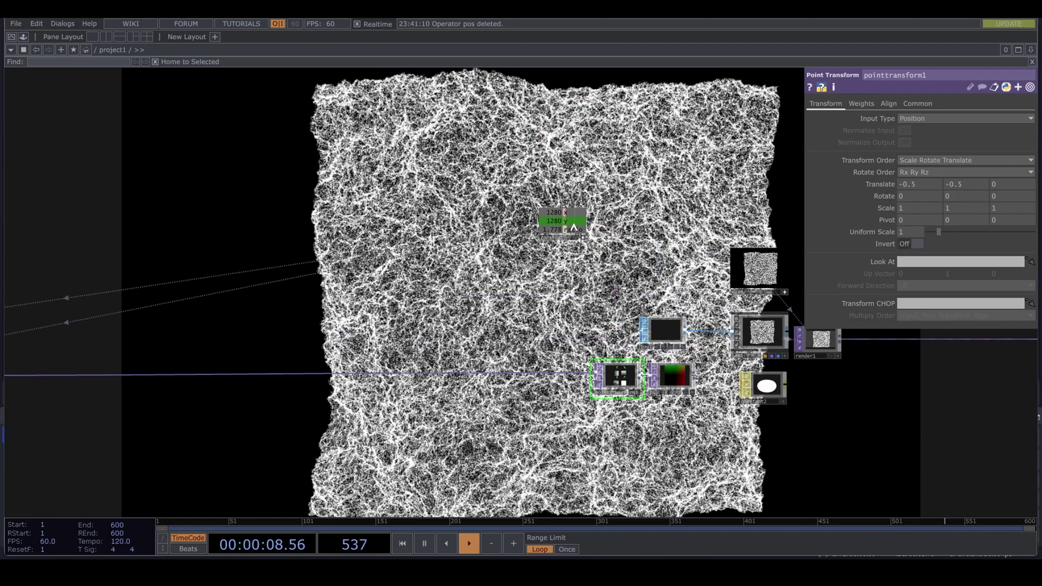
left_click_drag(573, 229, 916, 214)
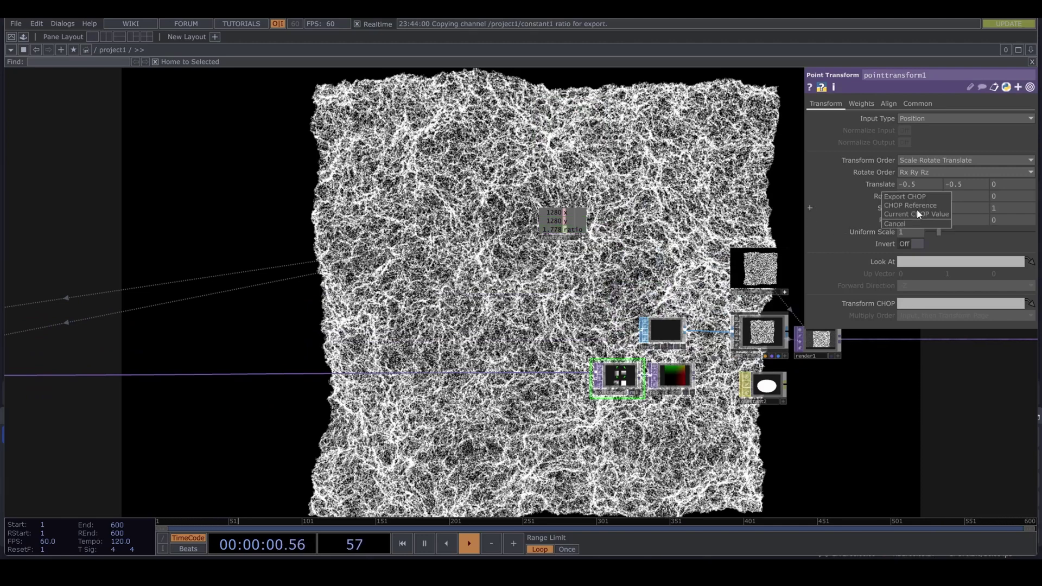
left_click(917, 206)
- Set the Point Transform TOP's X Translate to -0.77 and pull the camera back to frame the widened particle sheet
middle_click_drag(908, 185, 873, 190)
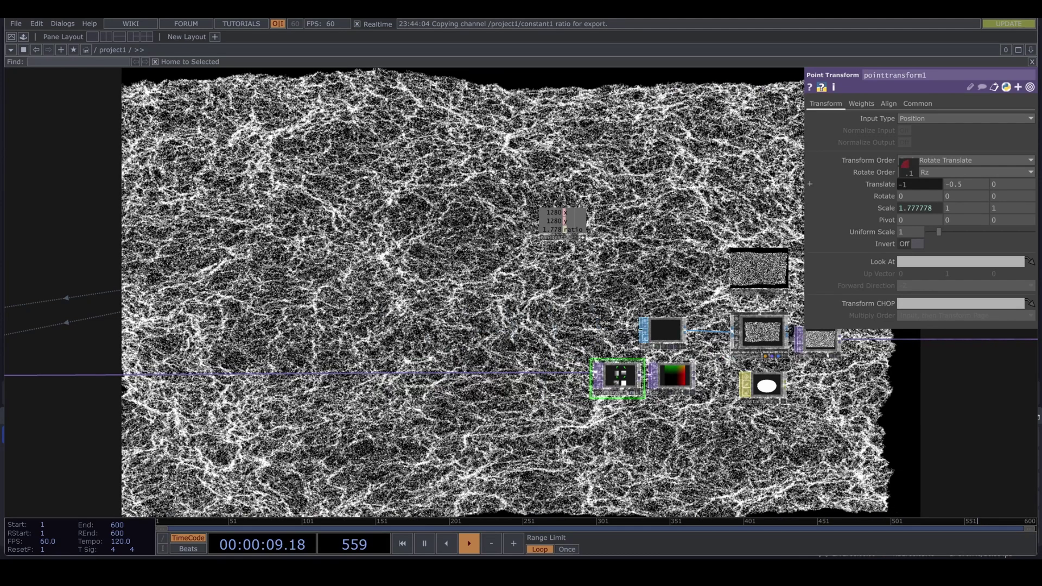
middle_click_drag(871, 189, 911, 163)
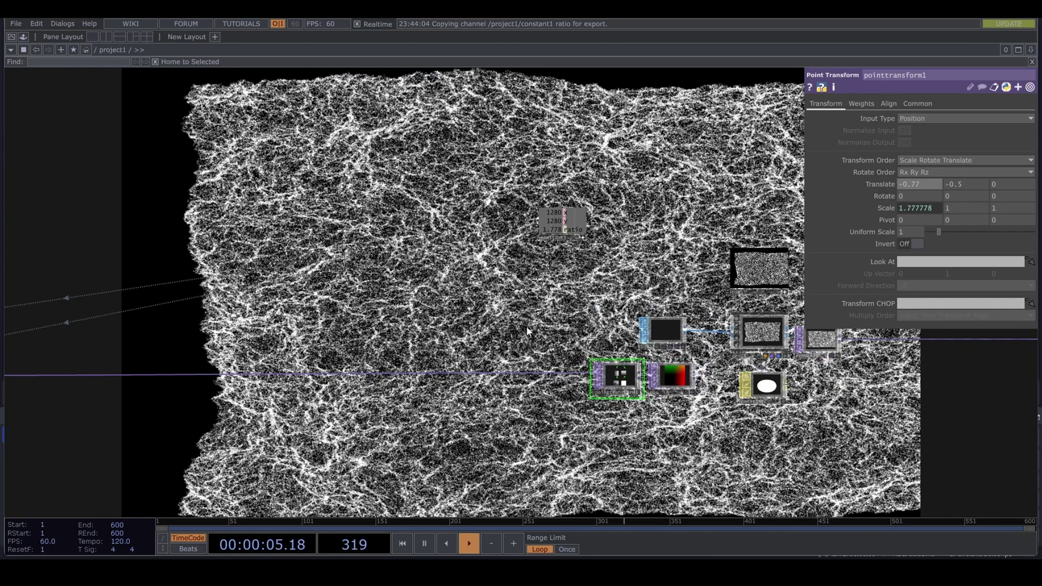
left_click_drag(738, 240, 652, 238)
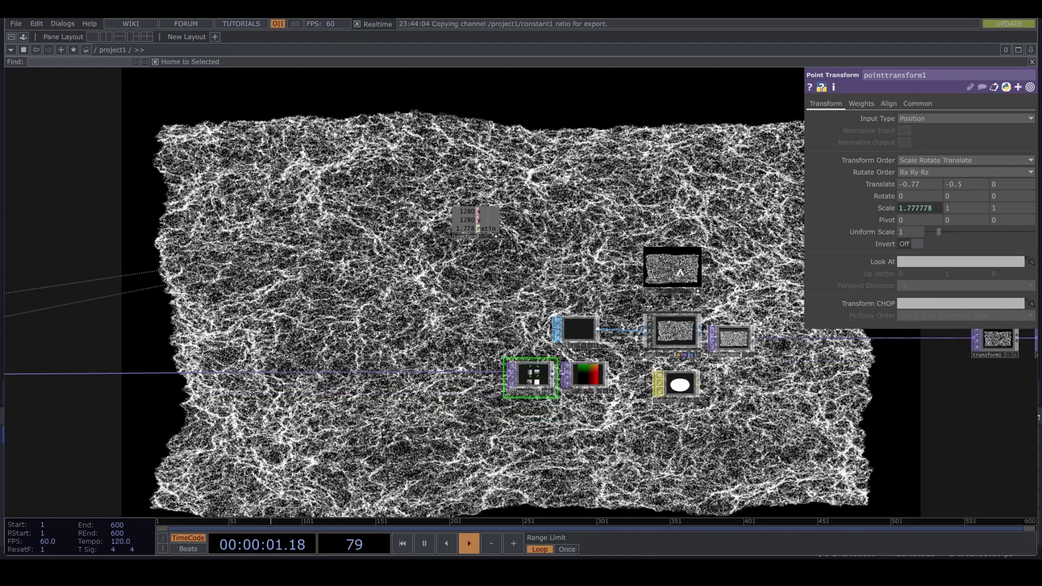
scroll(434, 353, "down", 3)
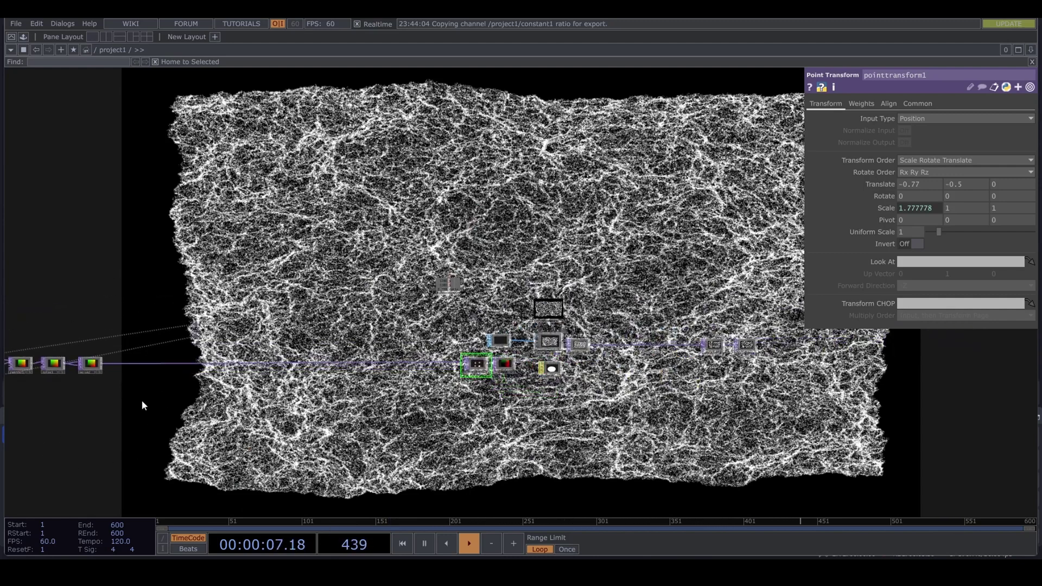
- Set the second Noise TOP's Amplitude to 0.03 with Harmonic Gain at 0.7
left_click_drag(143, 406, 252, 381)
left_click(242, 371)
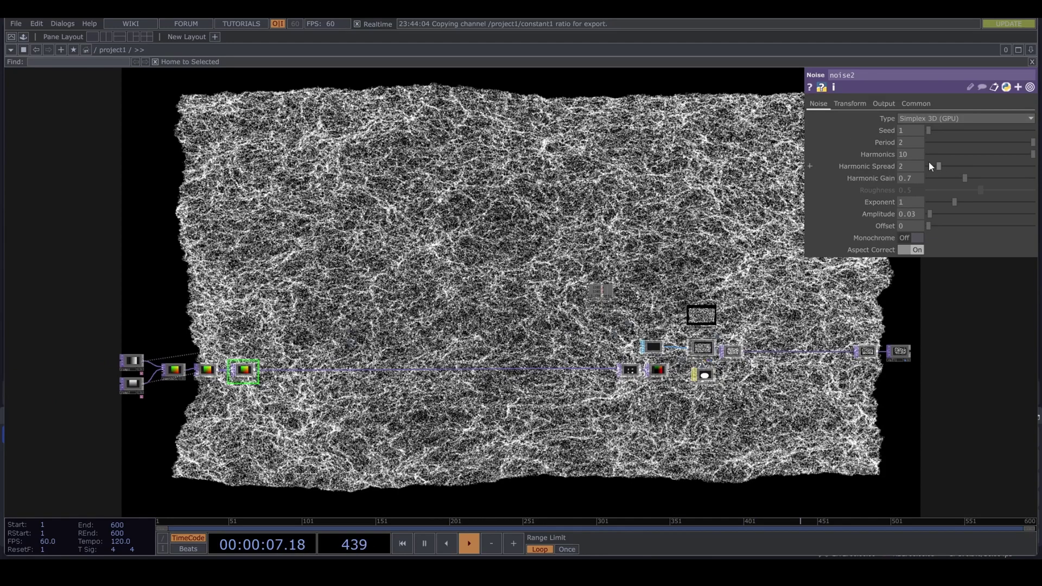
mouse_move(965, 179)
left_mouse_down()
mouse_move(976, 176)
mouse_move(966, 174)
left_mouse_up()
- Insert a third Noise TOP into the chain directly after the second one
left_click_drag(230, 407, 311, 413)
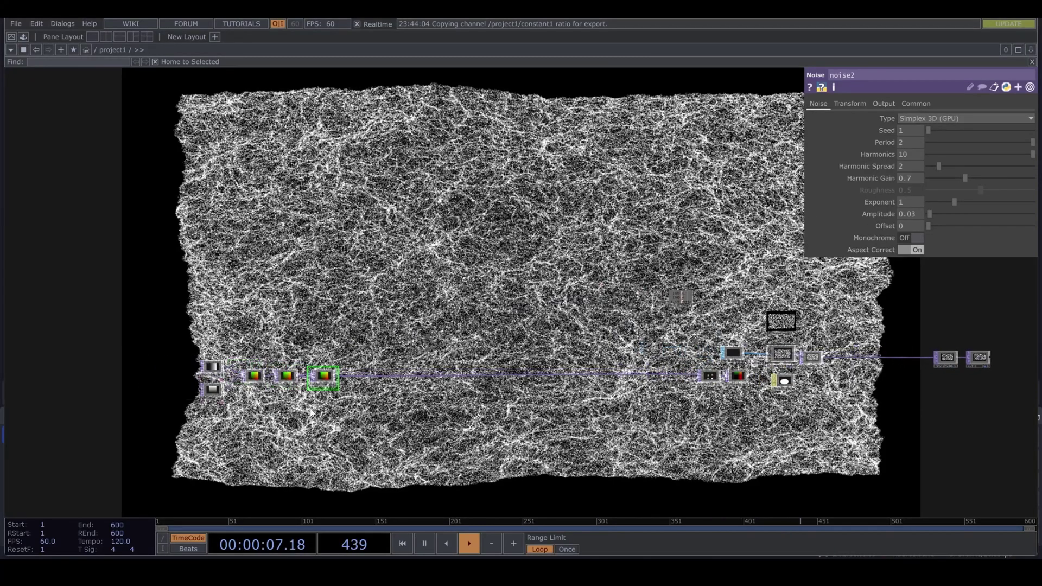
right_click(367, 375)
left_click(408, 362)
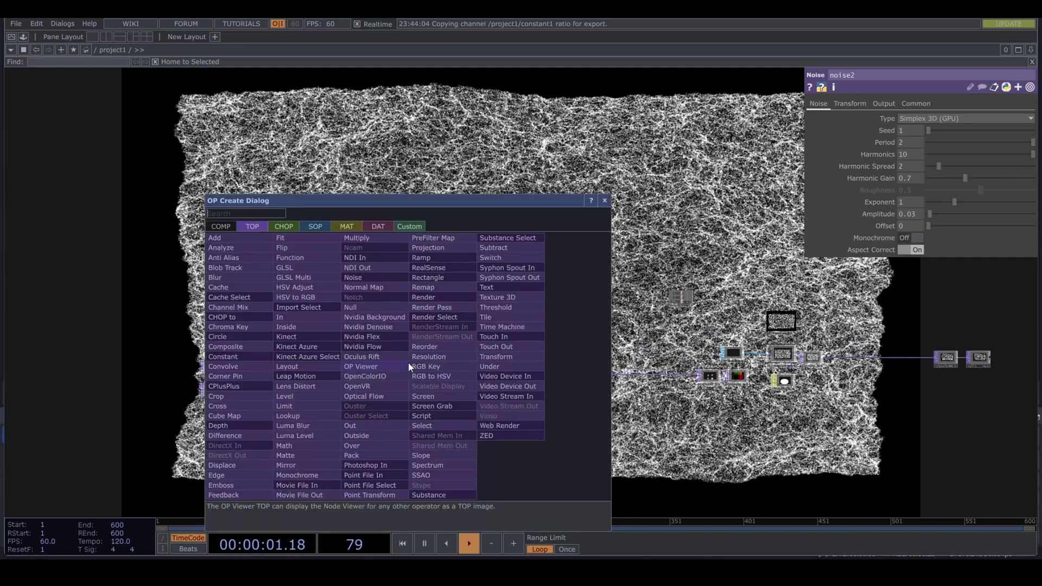
left_click(390, 277)
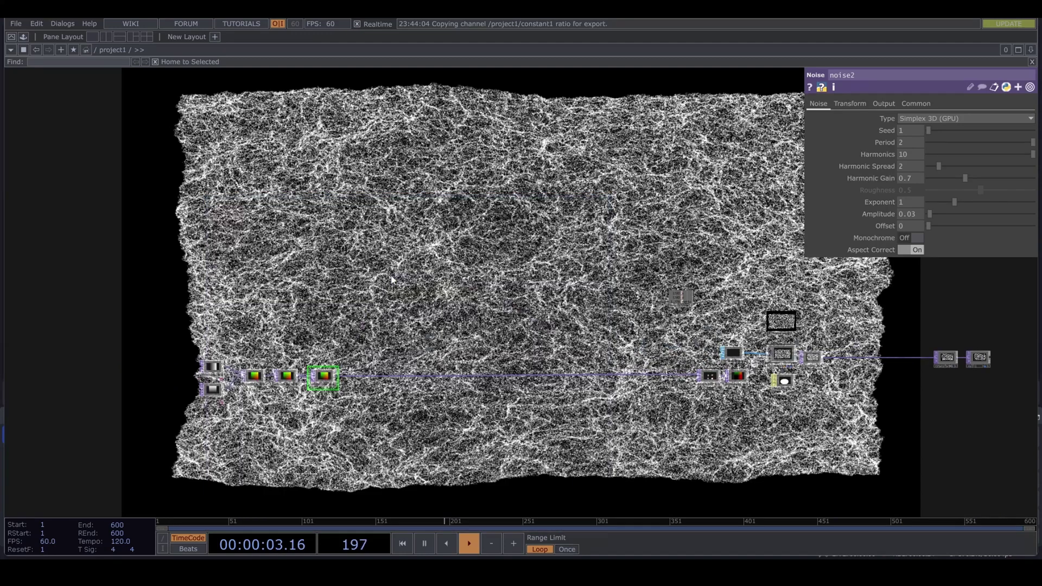
left_click(367, 379)
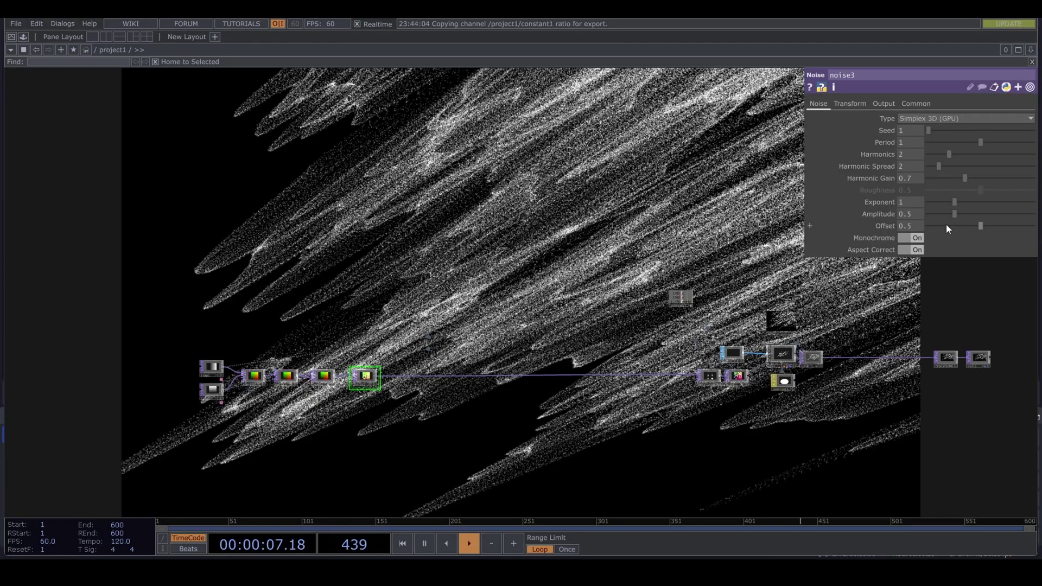
- Set the third Noise TOP to Perlin 3D (GPU) with Period 2, Amplitude 0.25, Offset 0 and Monochrome off
mouse_move(946, 224)
left_mouse_down()
mouse_move(917, 226)
mouse_move(945, 214)
mouse_move(936, 214)
left_mouse_up()
left_click(912, 239)
left_click(931, 117)
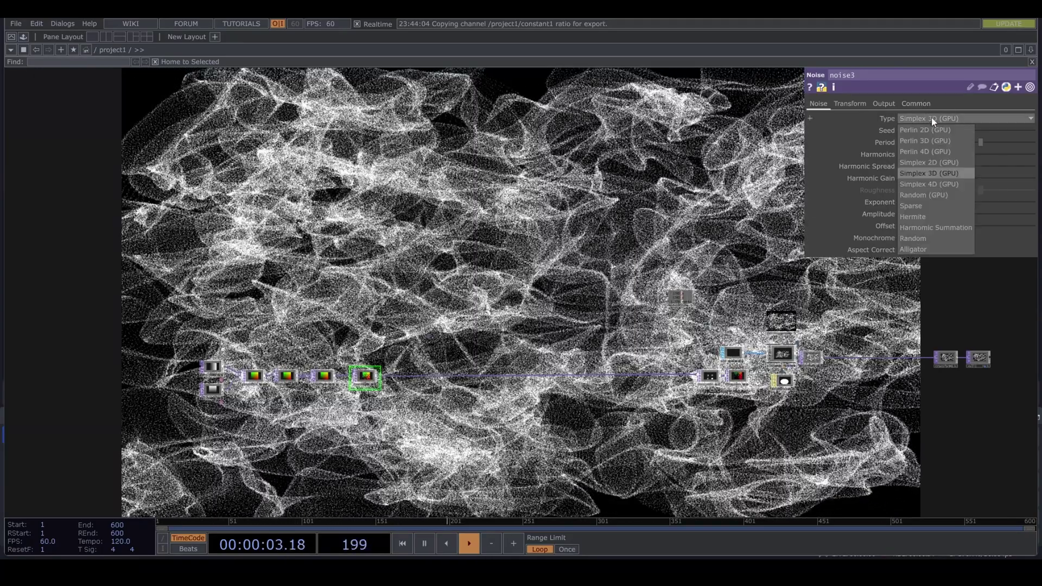
left_click(941, 139)
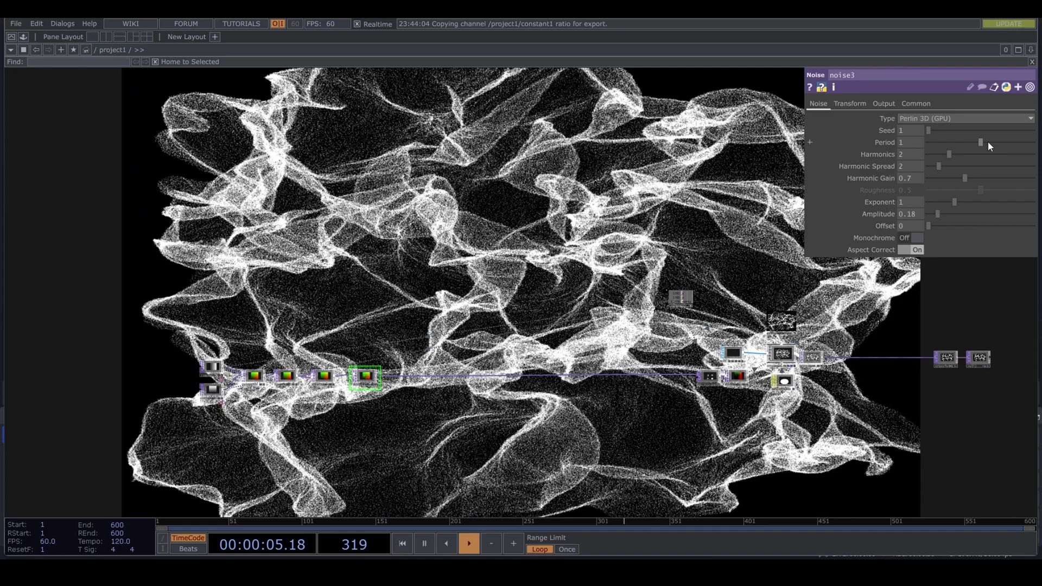
left_click_drag(982, 141, 1038, 141)
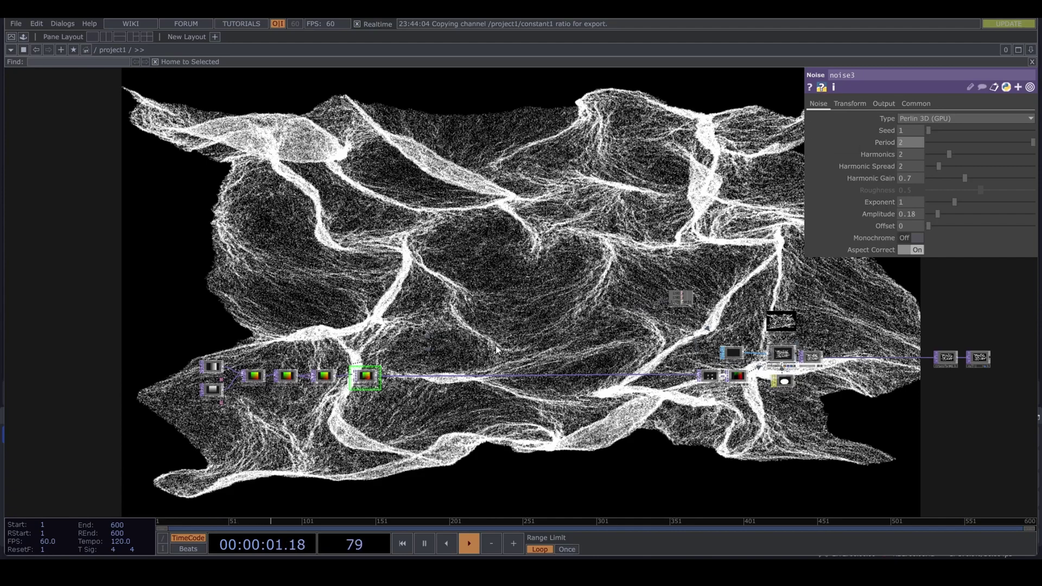
scroll(368, 380, "up", 5)
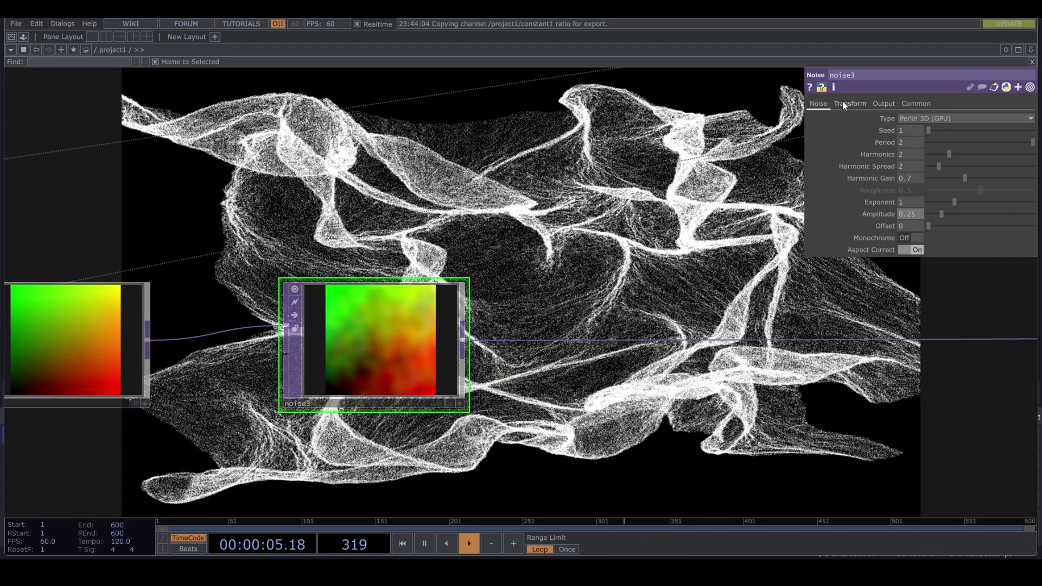
- Set the third Noise TOP's transform Y Scale to 0.5
left_click(847, 103)
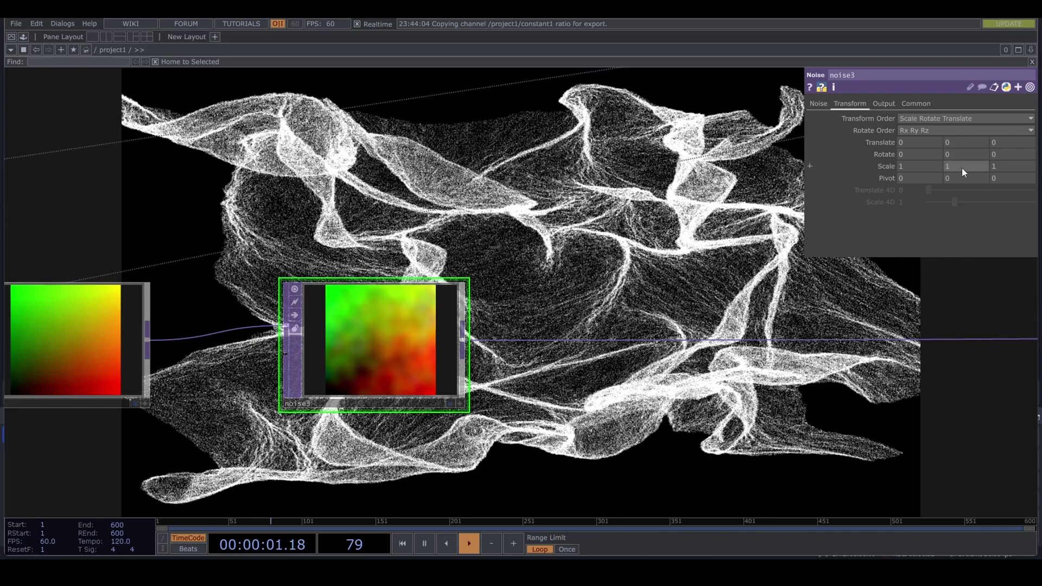
middle_click_drag(961, 168, 939, 168)
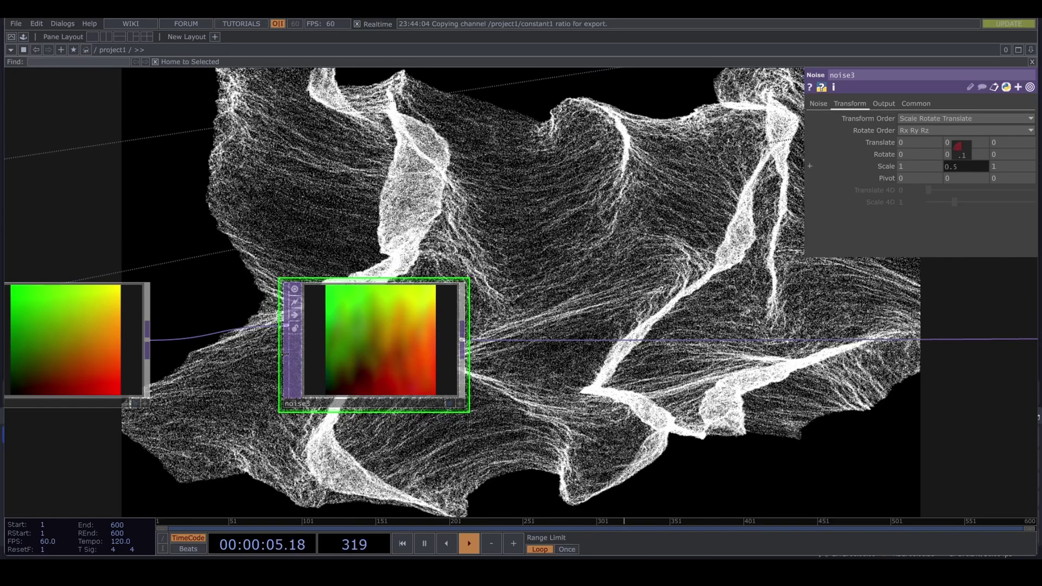
middle_click_drag(939, 167, 938, 167)
- Create a Constant CHOP above the chain with a channel named wave_speed set to 0.22
scroll(711, 212, "down", 4)
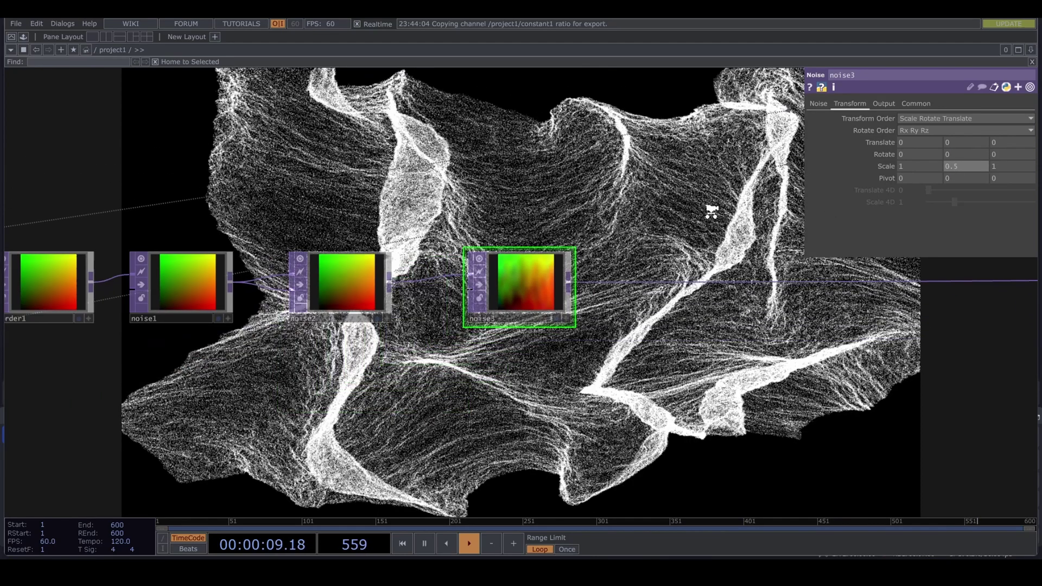
left_click_drag(554, 252, 253, 343)
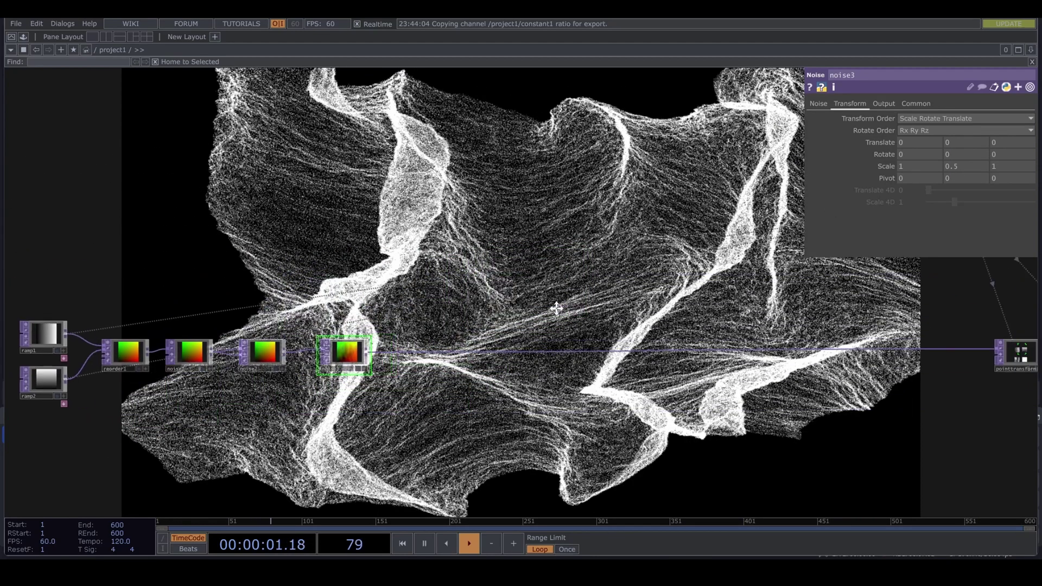
key("Tab")
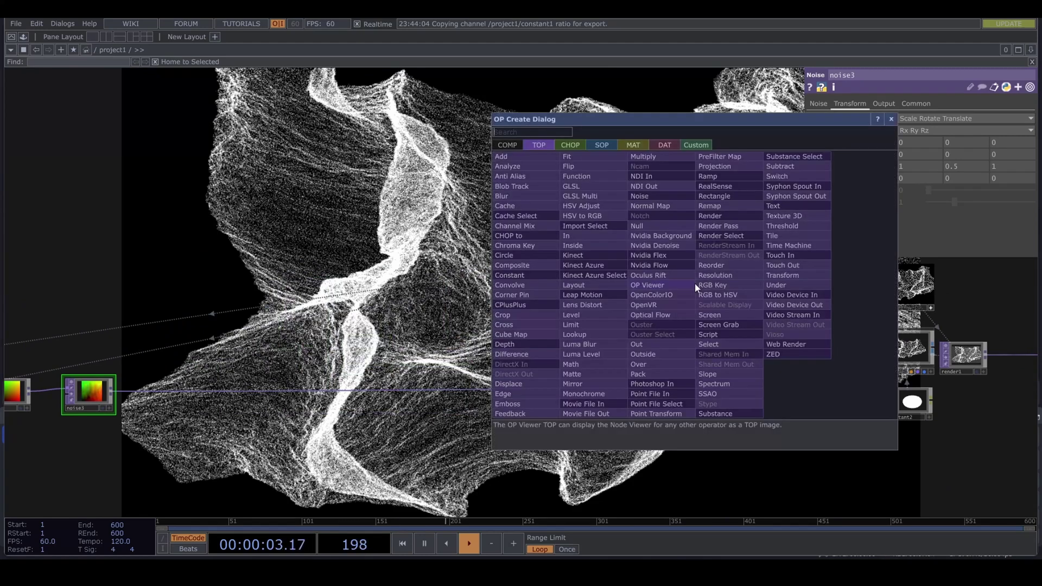
left_click(578, 148)
type("con")
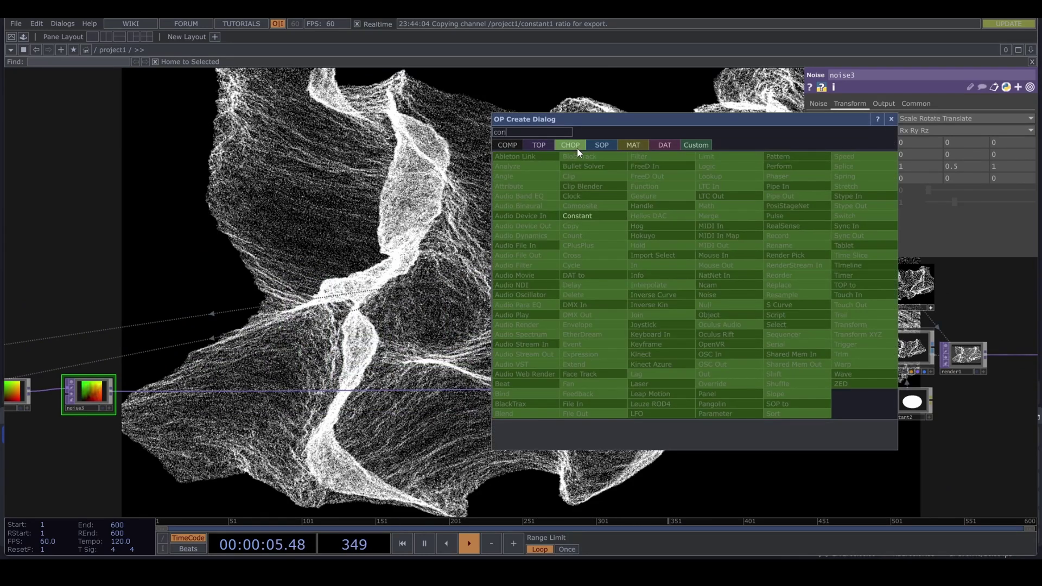
left_click(607, 216)
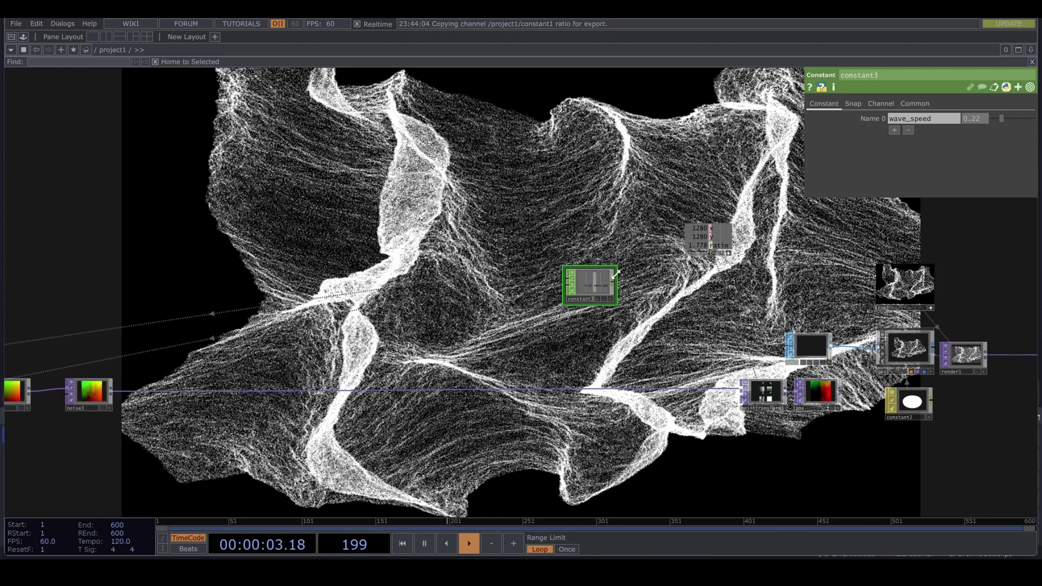
- Append a Speed CHOP to the wave_speed Constant CHOP
key("Tab")
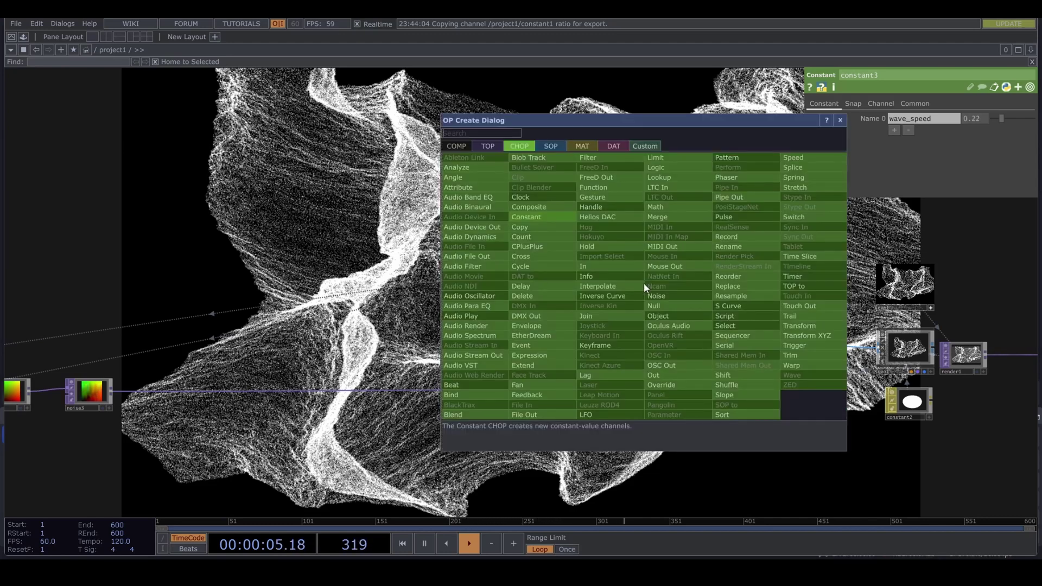
type("spe")
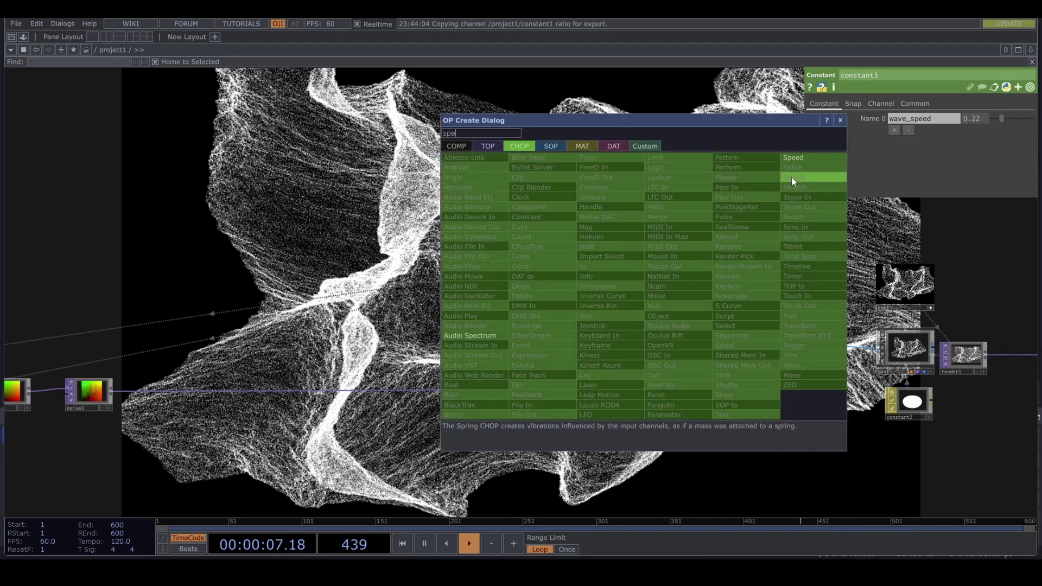
left_click(795, 158)
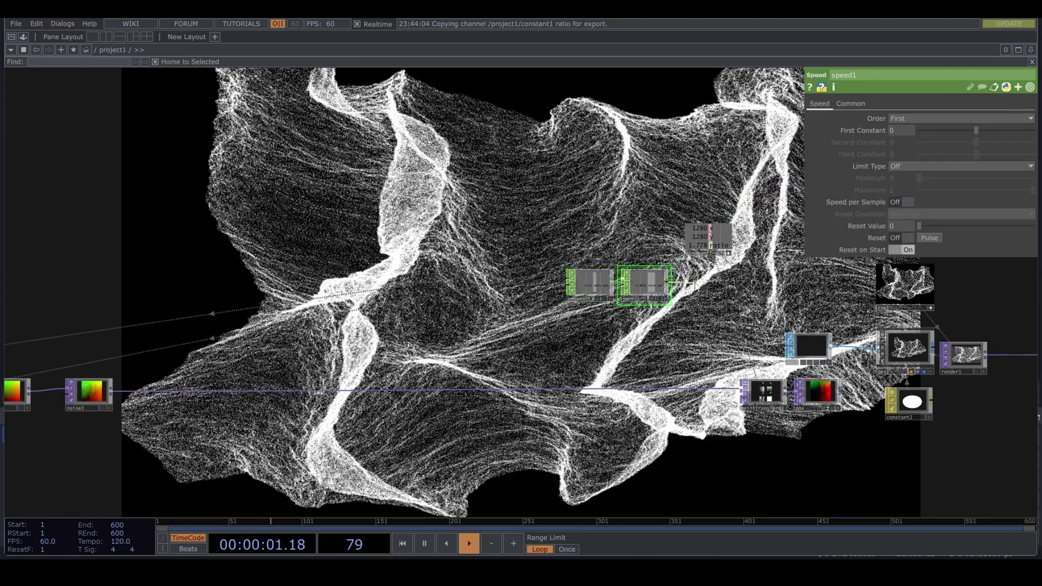
- Append a Null CHOP to the Speed CHOP
key("Tab")
type("nu")
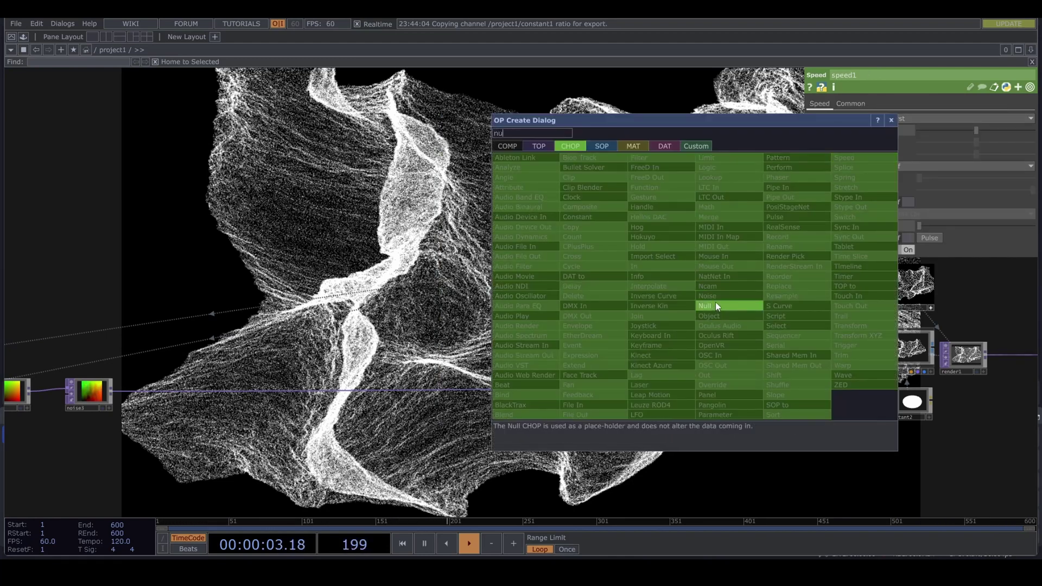
left_click(715, 304)
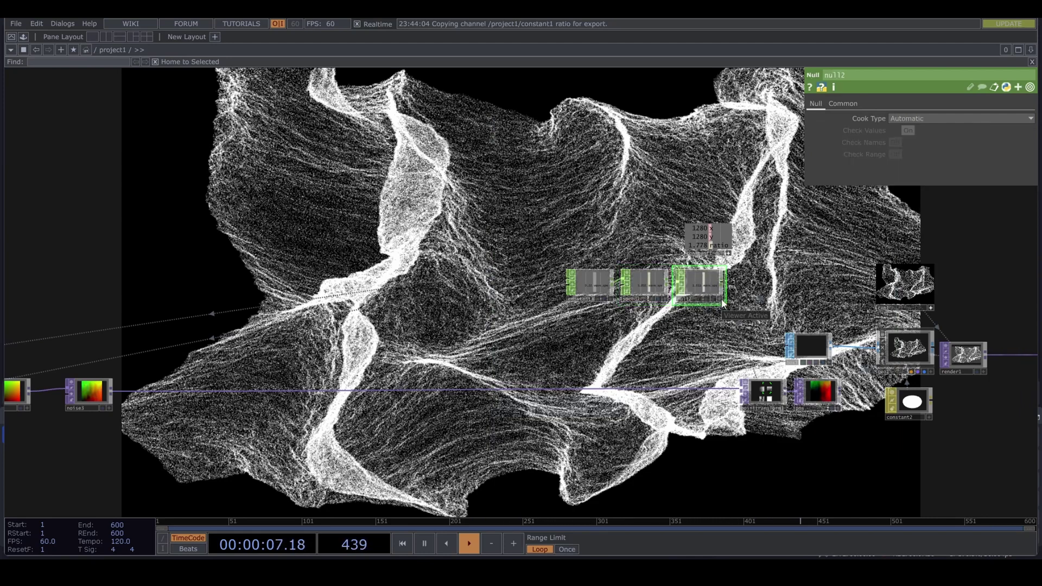
- Drive the third Noise TOP's Translate X with a reference to the Null CHOP's wave_speed channel
left_click_drag(463, 367, 593, 357)
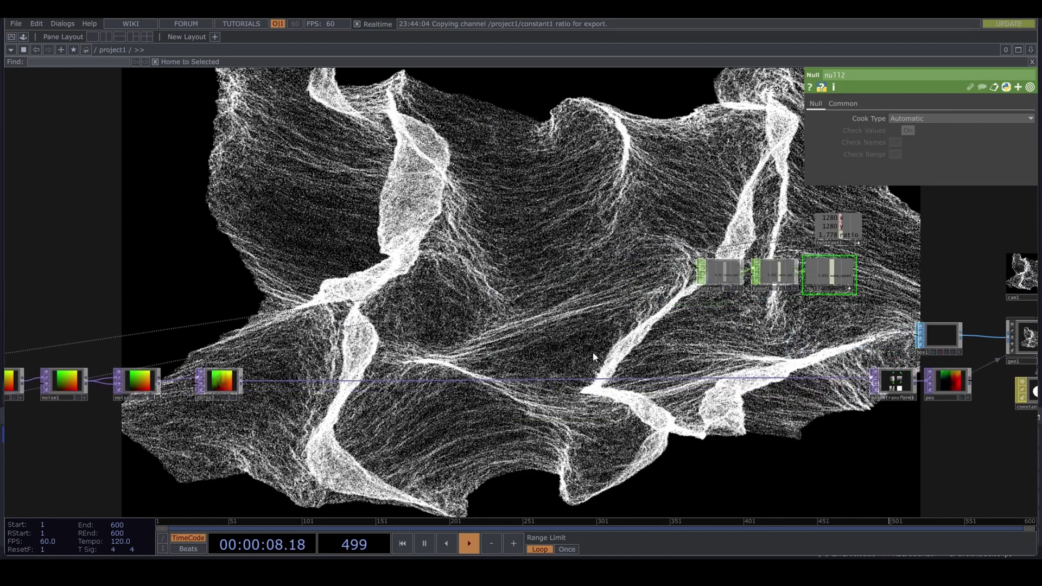
left_click(235, 382)
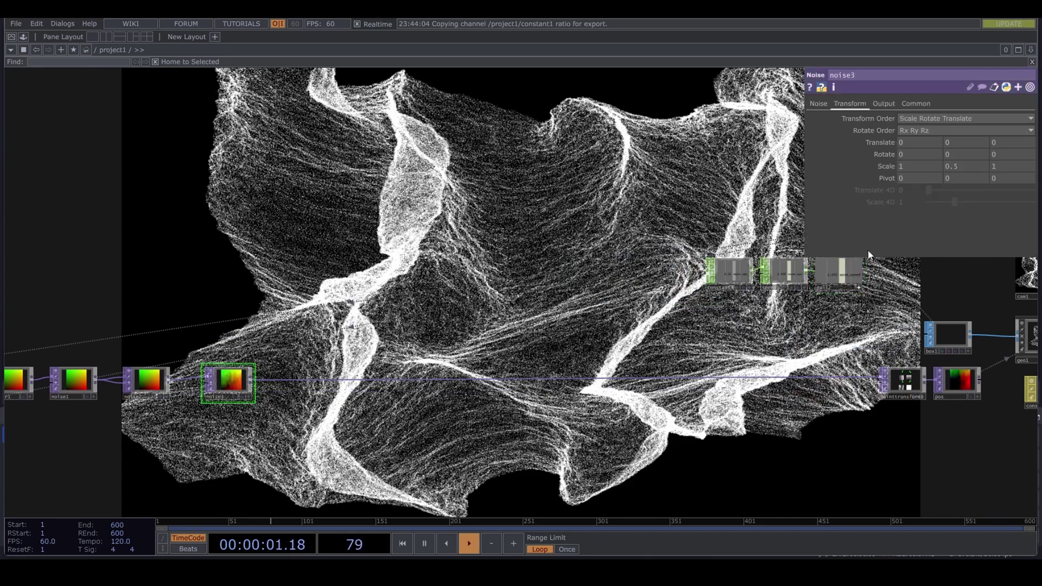
left_click(917, 138)
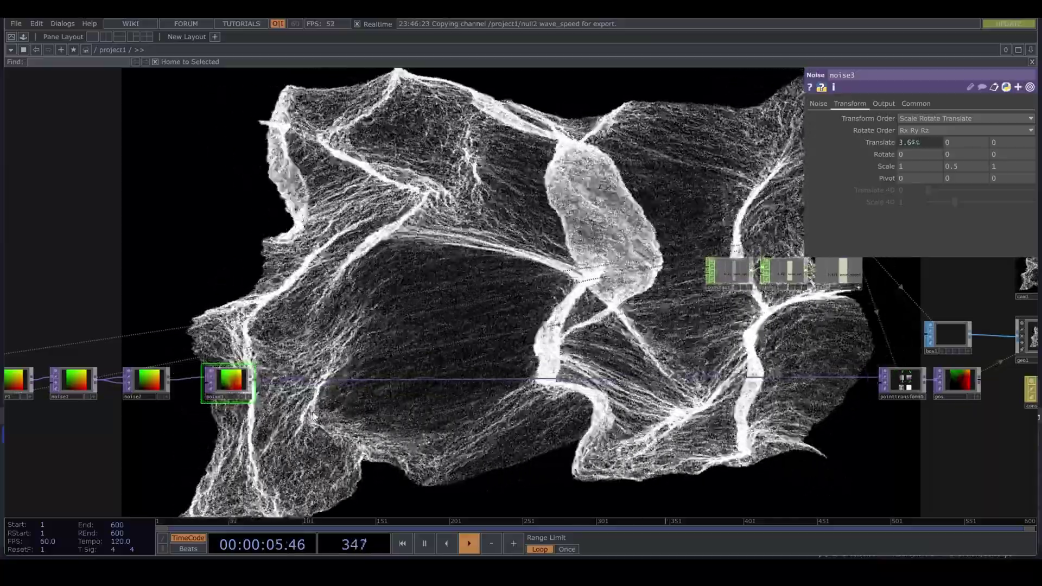
- Disconnect the Point Transform TOP from the third Noise TOP and insert it between the Reorder TOP and the first Noise TOP
scroll(314, 414, "down", 3)
scroll(313, 414, "up", 5)
left_click_drag(219, 431, 363, 418)
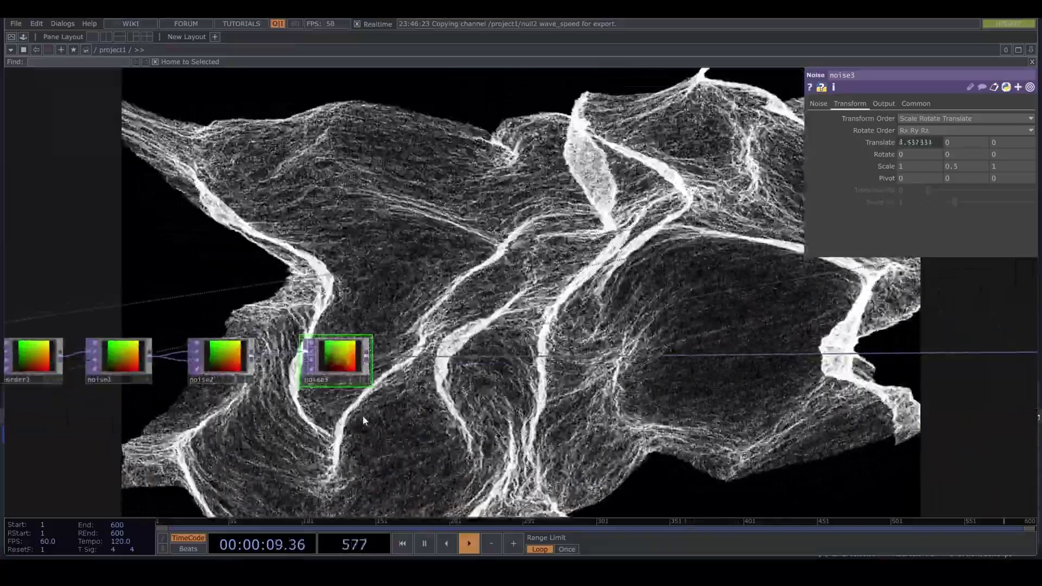
scroll(362, 421, "down", 2)
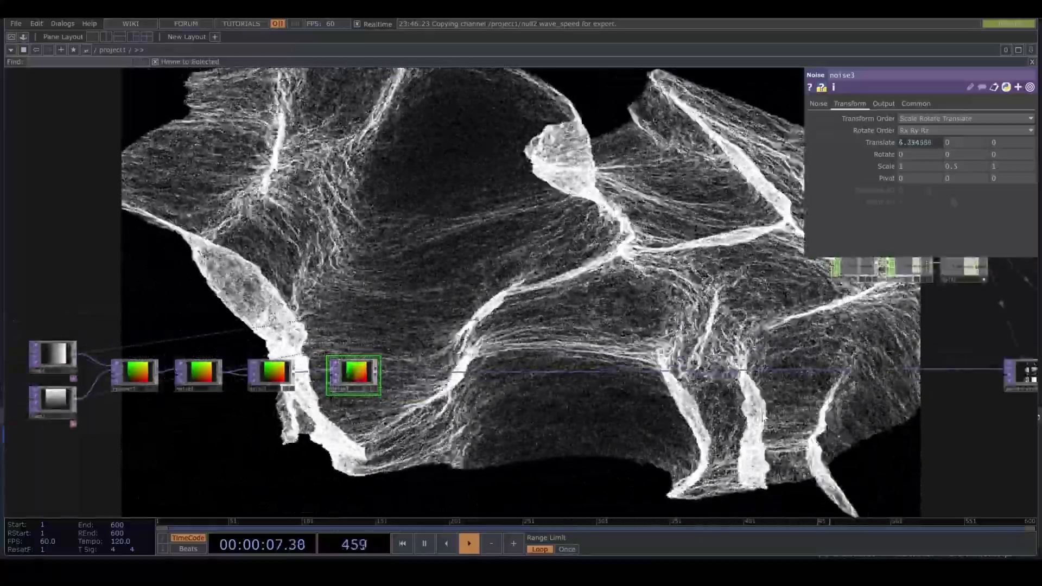
left_click_drag(763, 417, 676, 414)
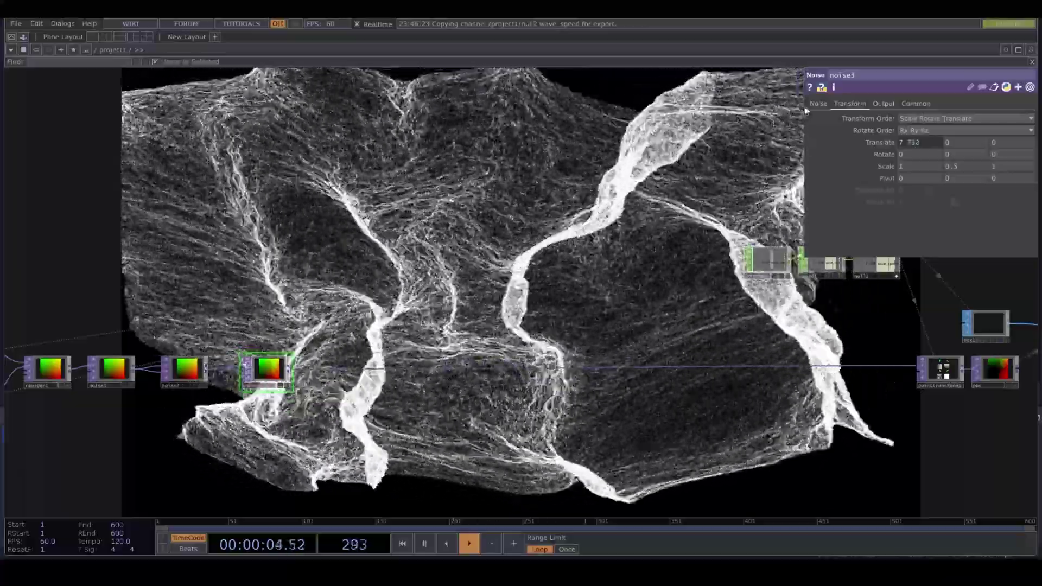
left_click(818, 104)
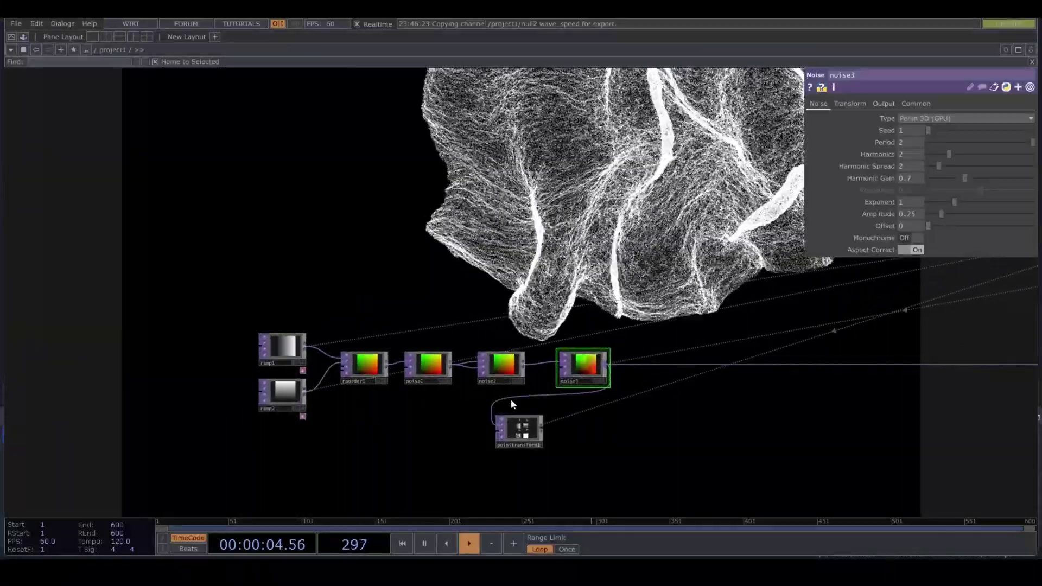
right_click(511, 399)
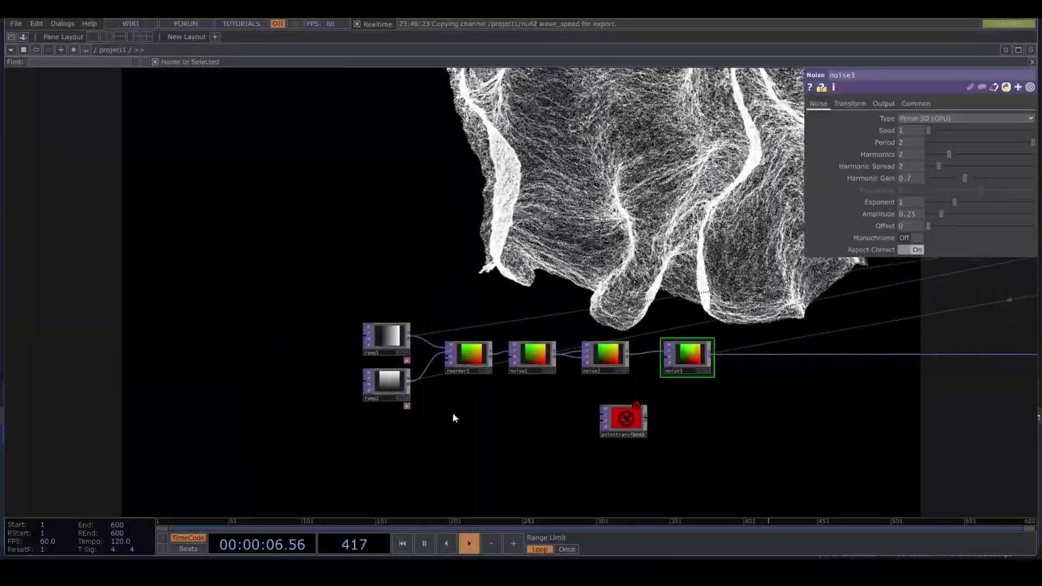
left_click_drag(479, 423, 383, 331)
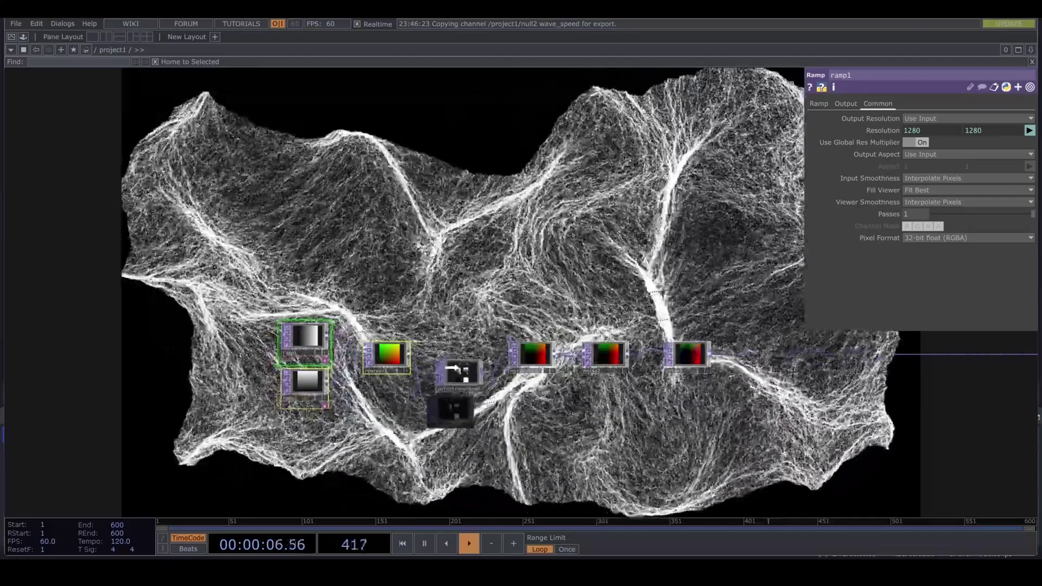
- Raise the third Noise TOP's Amplitude to about 0.36
scroll(531, 396, "down", 3)
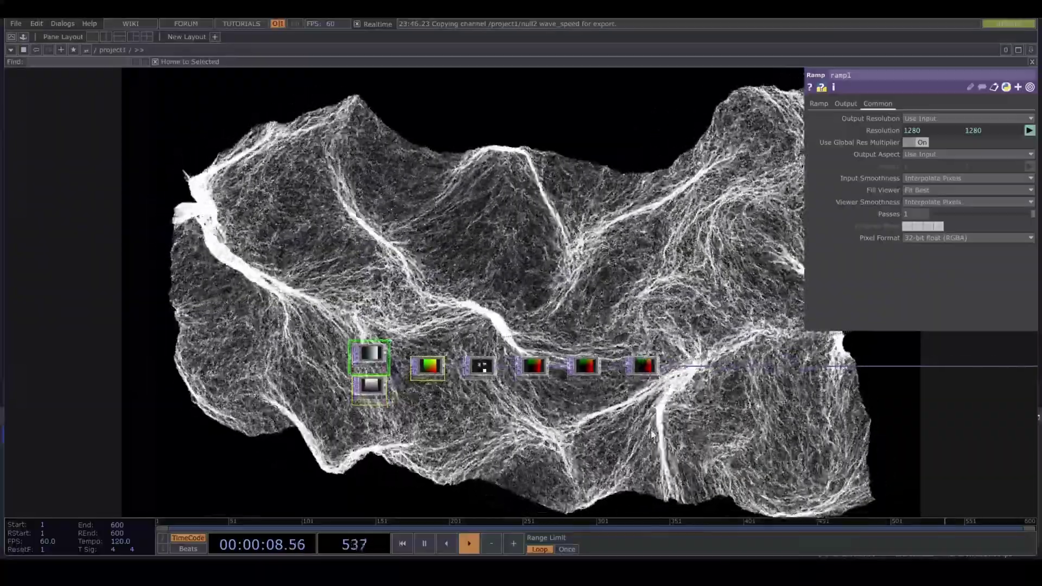
left_click_drag(653, 434, 424, 429)
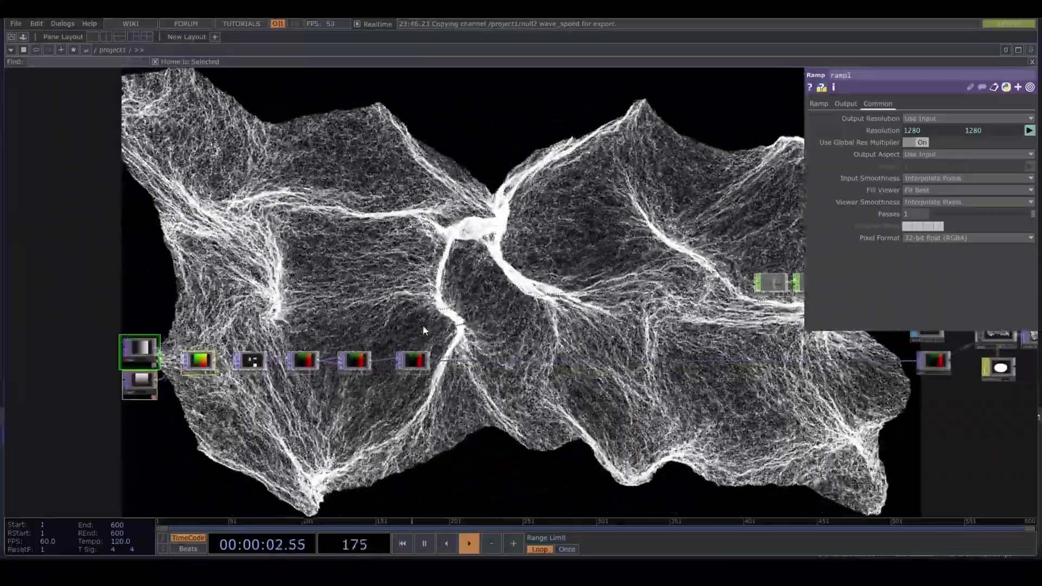
left_click(412, 361)
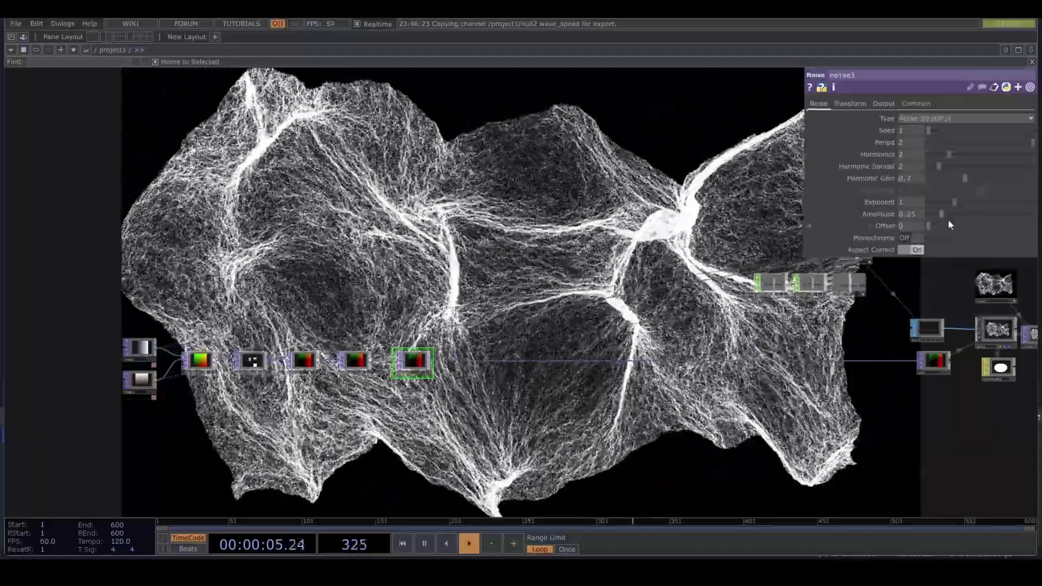
left_click_drag(949, 215, 946, 213)
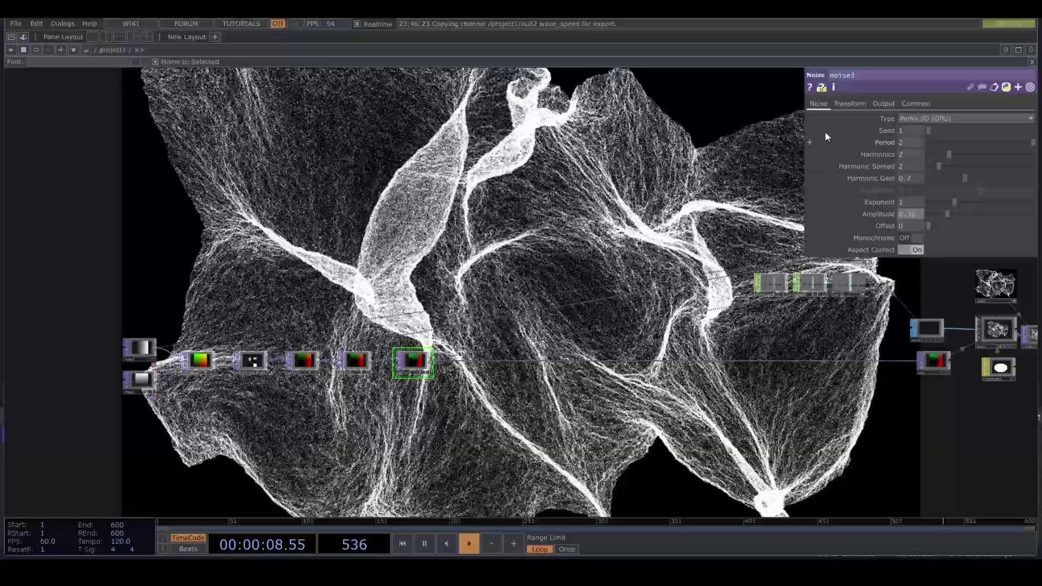
- Reference the wave_speed channel in the third Noise TOP's Translate Z and multiply the expression by 0.4
left_click(849, 103)
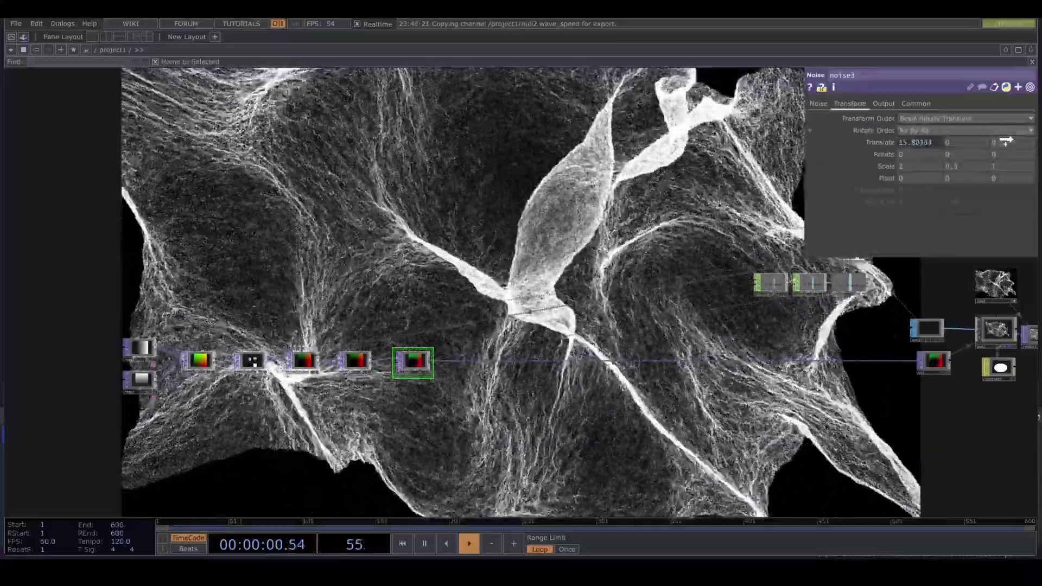
left_click_drag(1007, 141, 1014, 140)
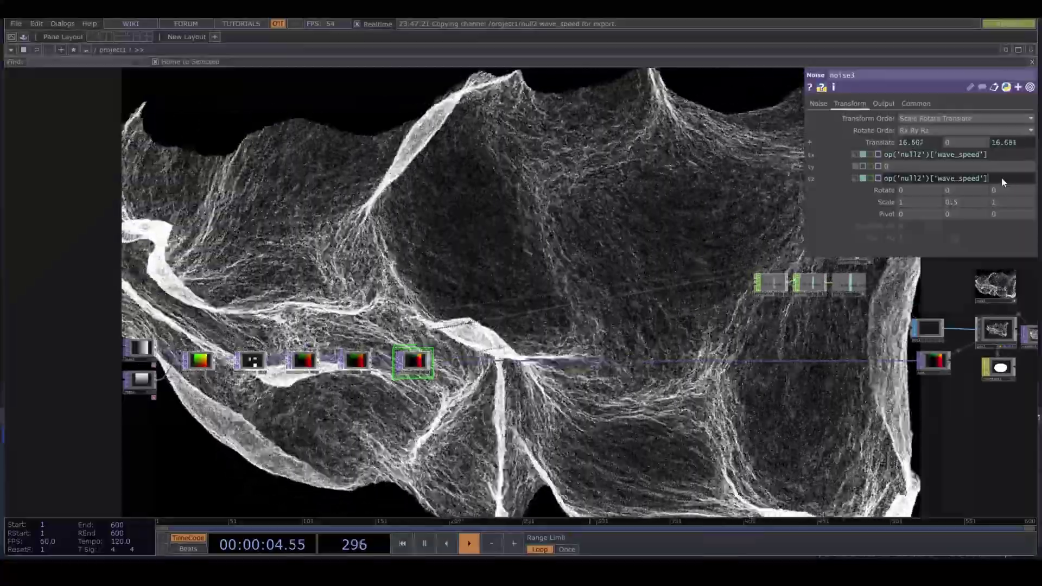
left_click(1001, 177)
type("*0.")
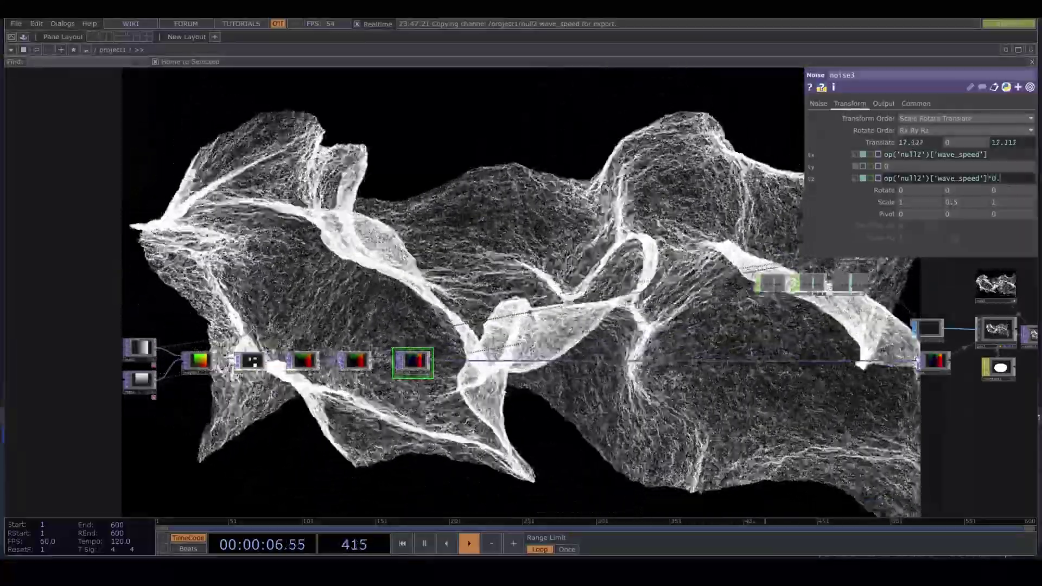
type("4")
left_click(533, 388)
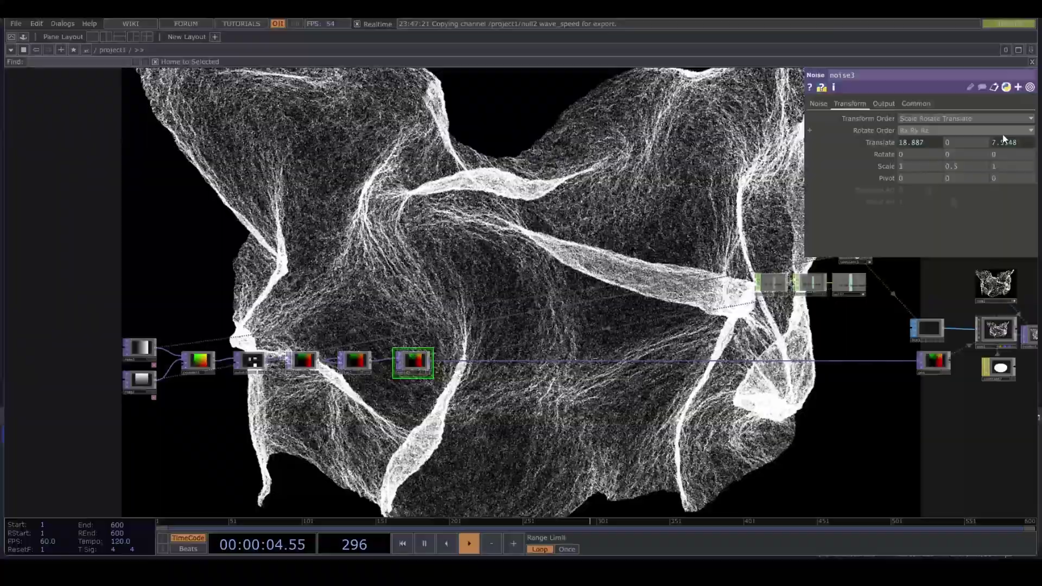
- Change the multiplier in the third Noise TOP's Translate Z expression to 0.5
left_click(1003, 142)
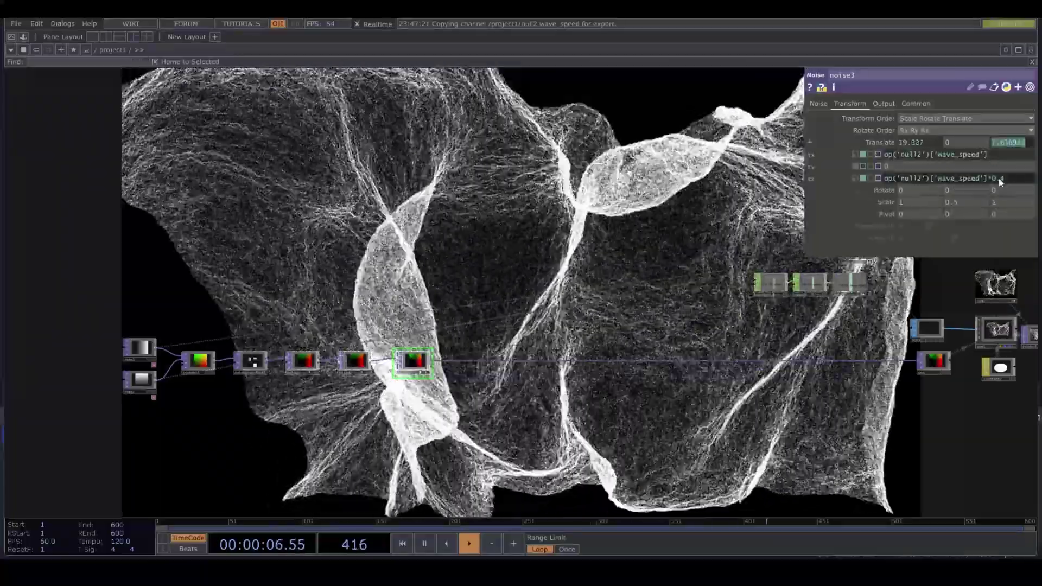
left_click(1001, 179)
key("BackSpace")
type("5")
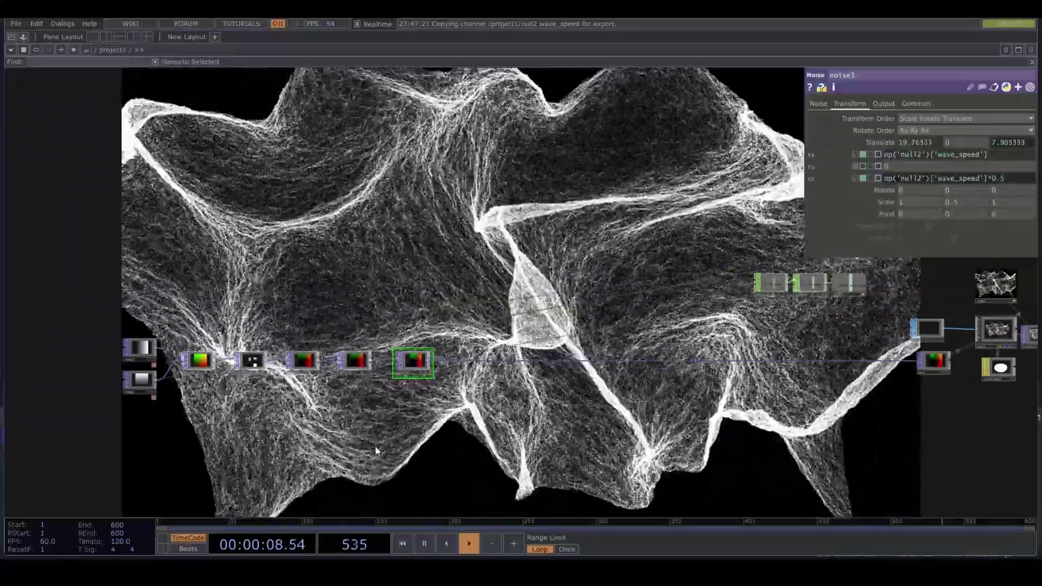
left_click(375, 446)
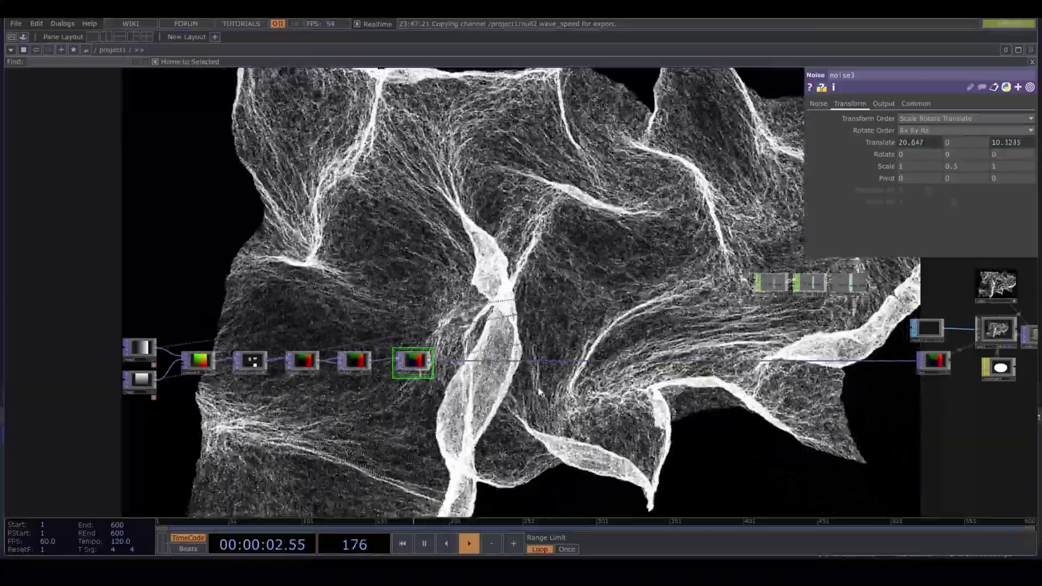
- Add a separate Noise TOP below the end of the position chain, near the pos Null TOP
left_click_drag(586, 412, 358, 407)
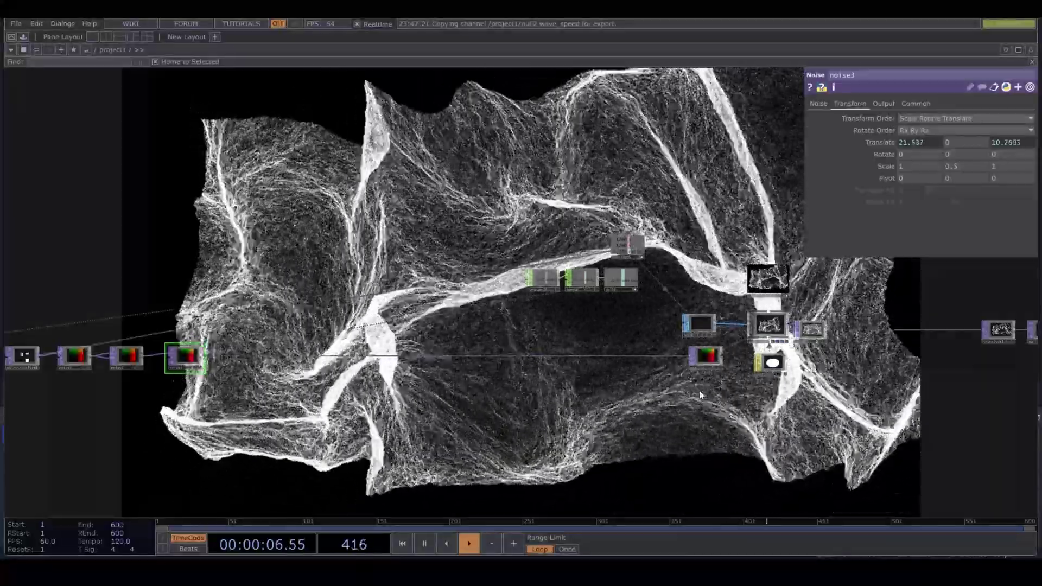
key("Tab")
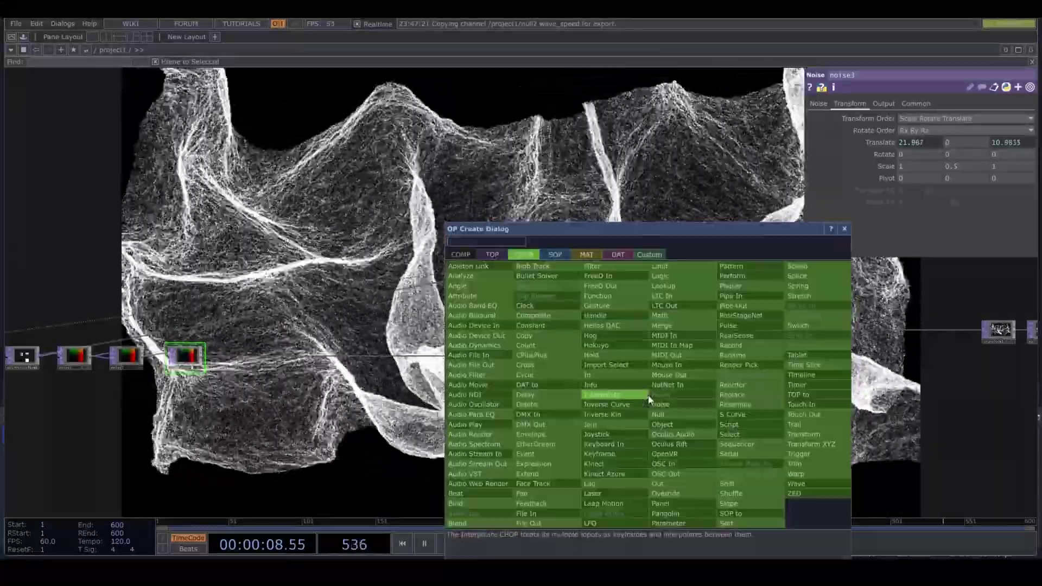
left_click(494, 254)
type("noi")
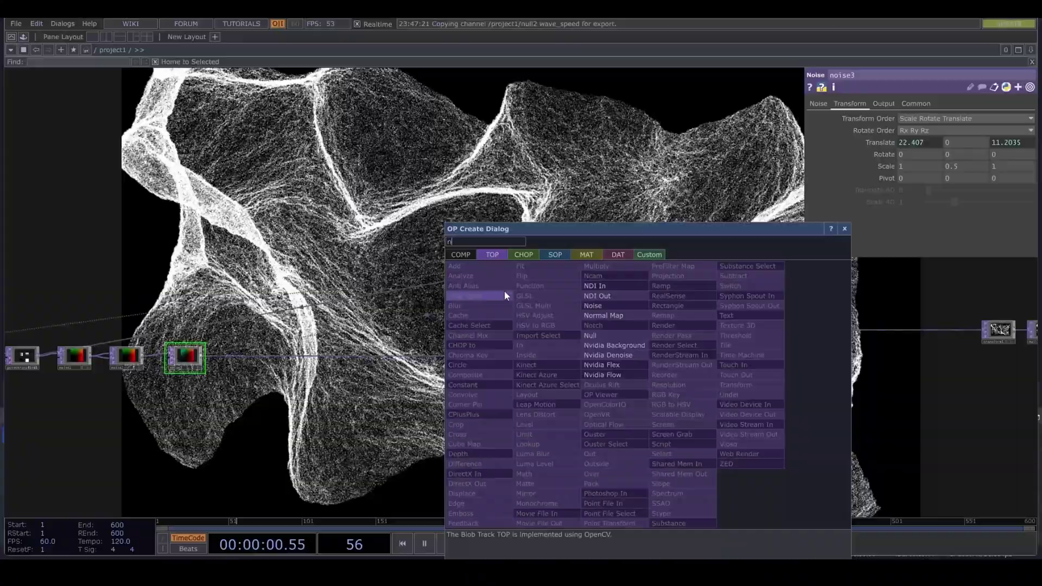
left_click(603, 306)
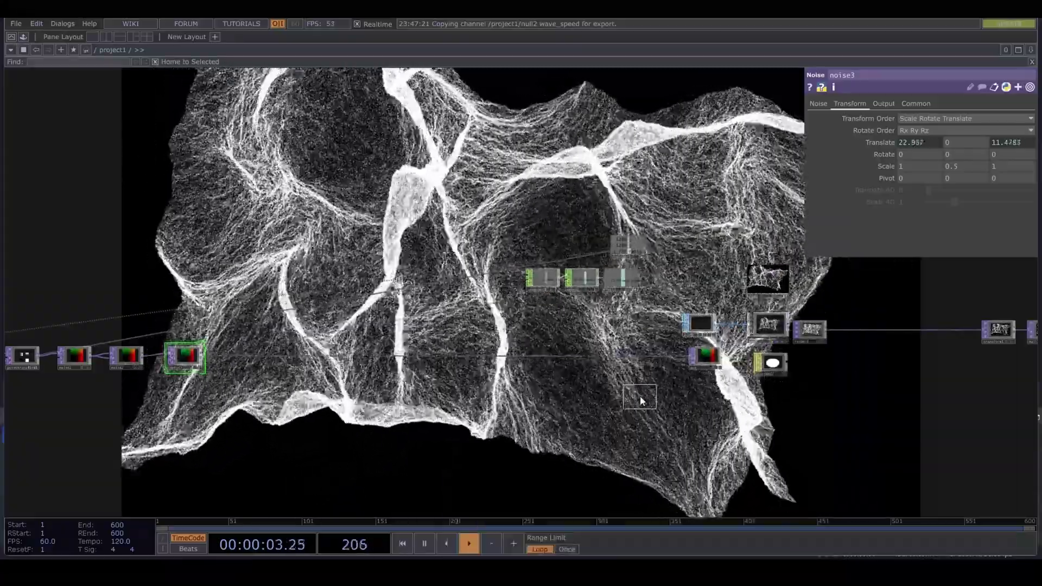
left_click(640, 395)
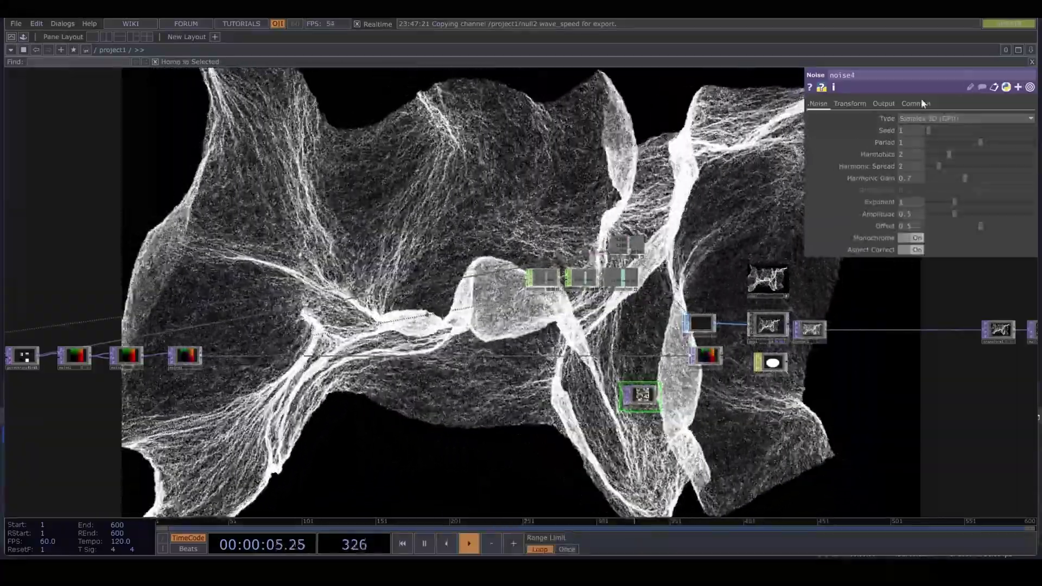
- Set the new Noise TOP's pixel format to 32-bit float (Mono)
left_click(917, 103)
left_click(917, 238)
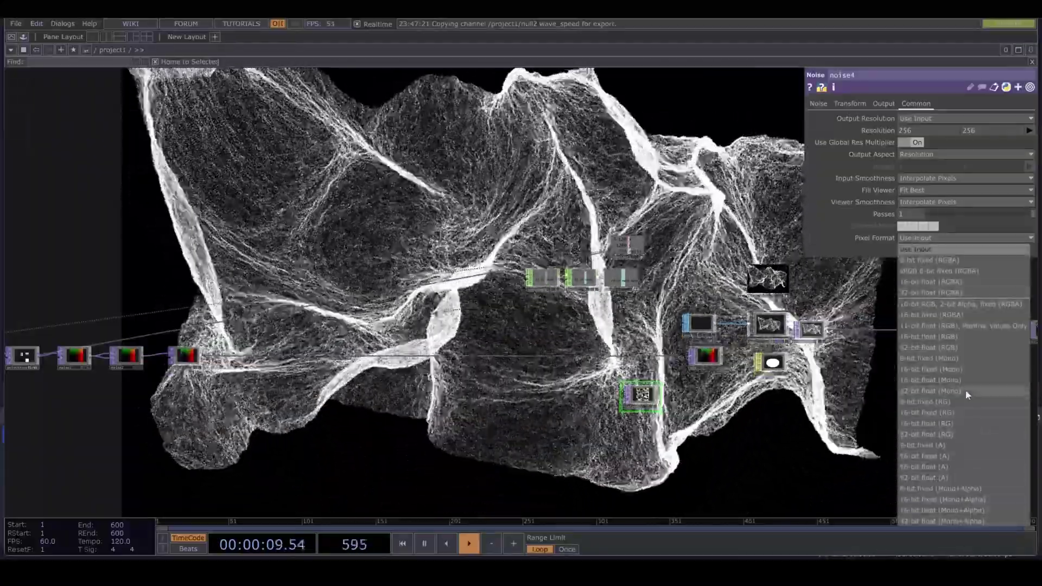
left_click(965, 390)
- Reference the x and y channels of the resolution Constant CHOP in the new Noise TOP's resolution, giving 1280 by 1280
scroll(640, 382, "up", 5)
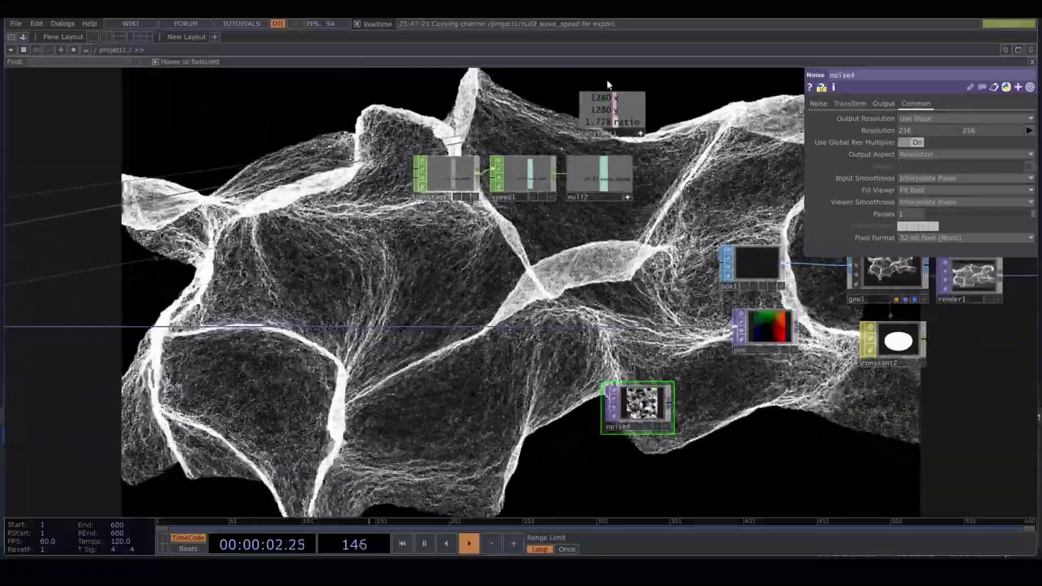
left_click_drag(616, 99, 918, 133)
left_click(918, 137)
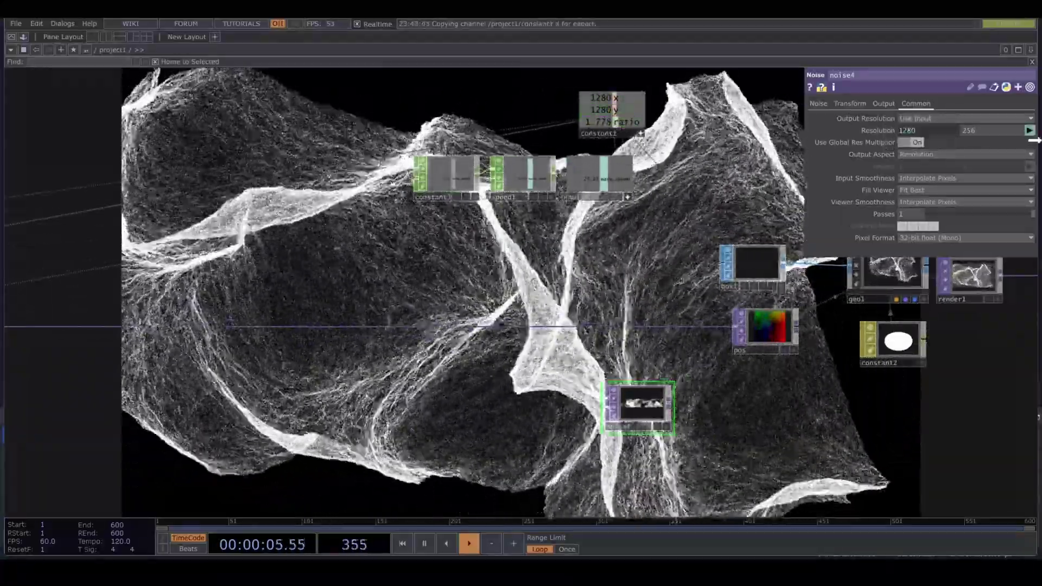
left_click_drag(1034, 140, 978, 129)
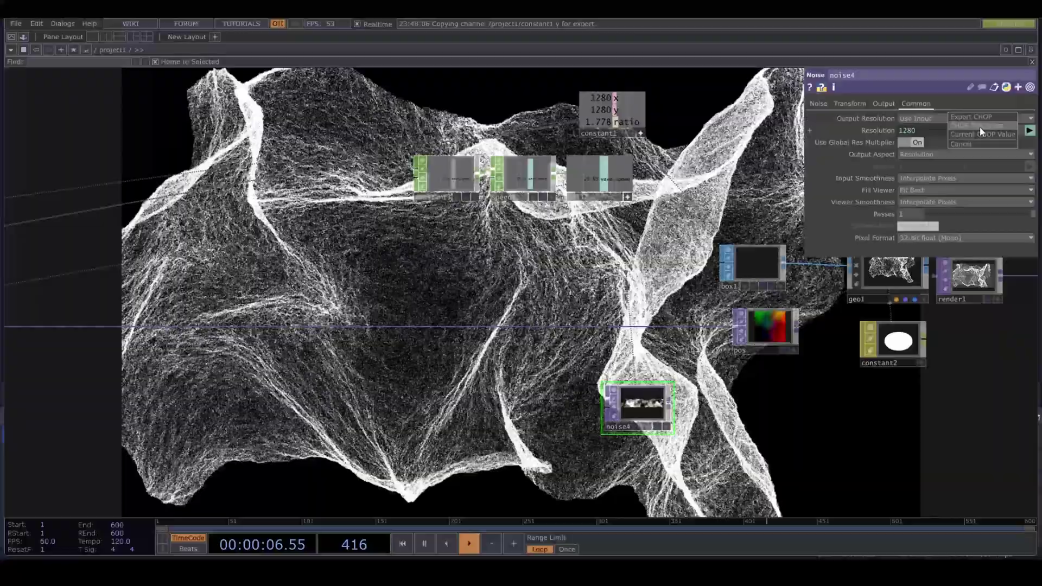
left_click(981, 130)
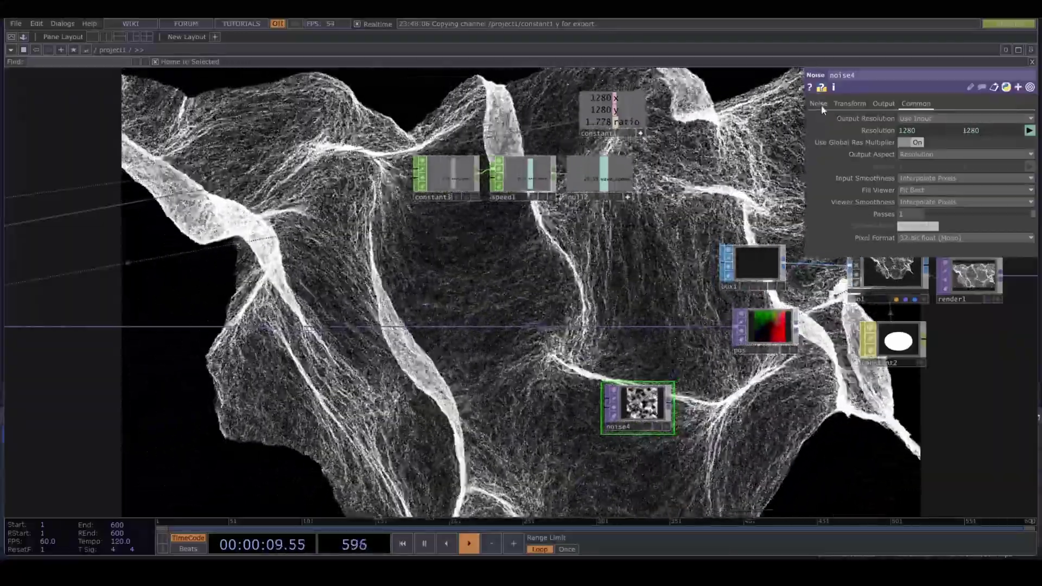
- Add a Null TOP after the mono Noise TOP and name it scale
left_click(819, 103)
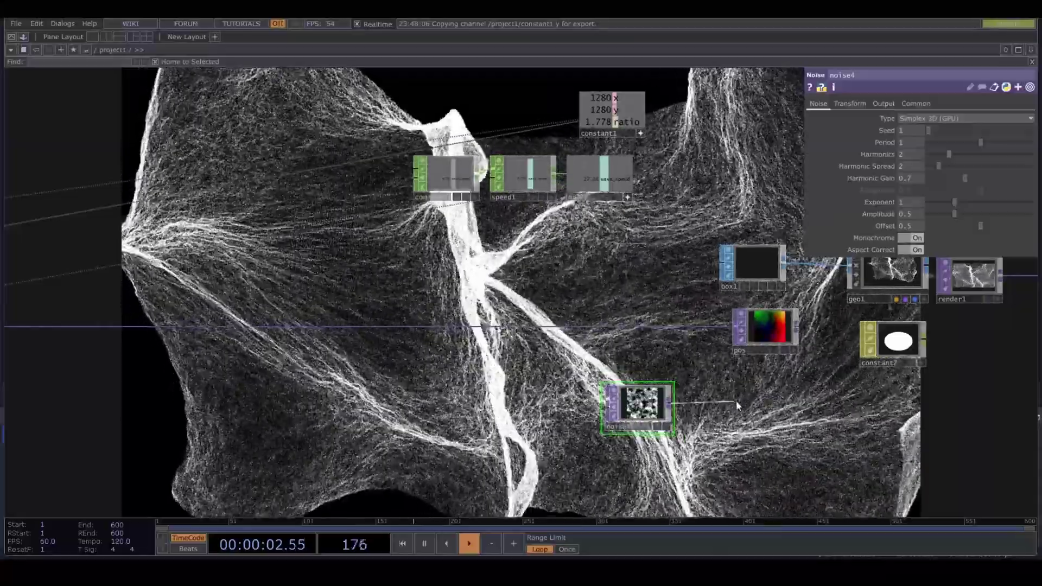
left_click(747, 402)
type("n")
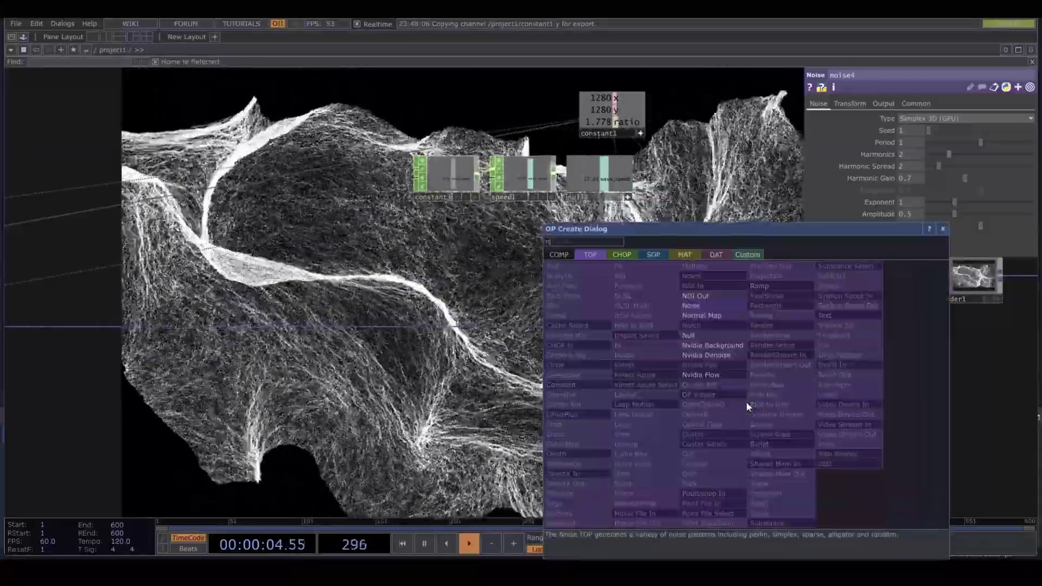
type("u")
left_click(714, 337)
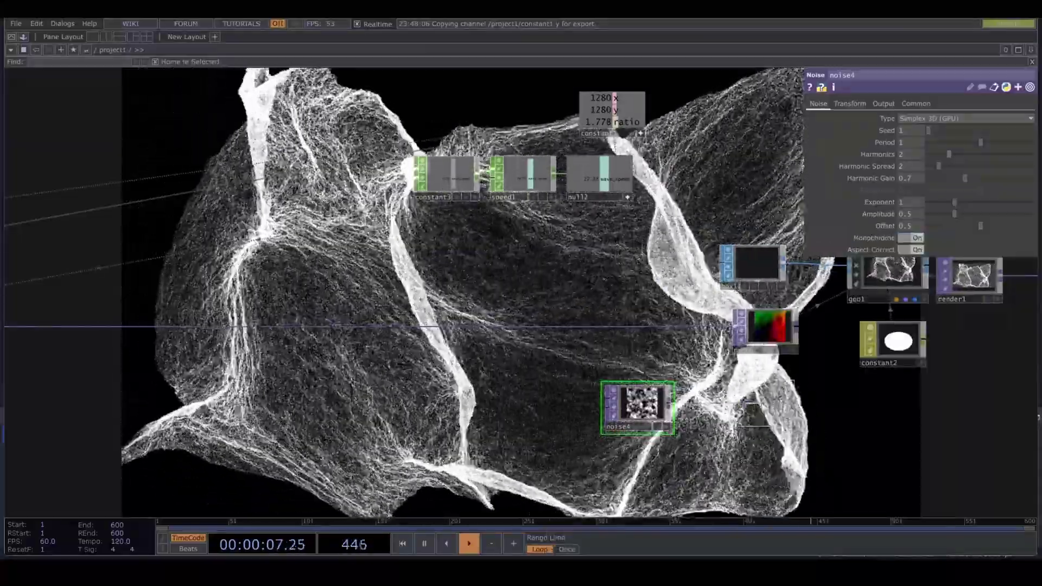
left_click(757, 429)
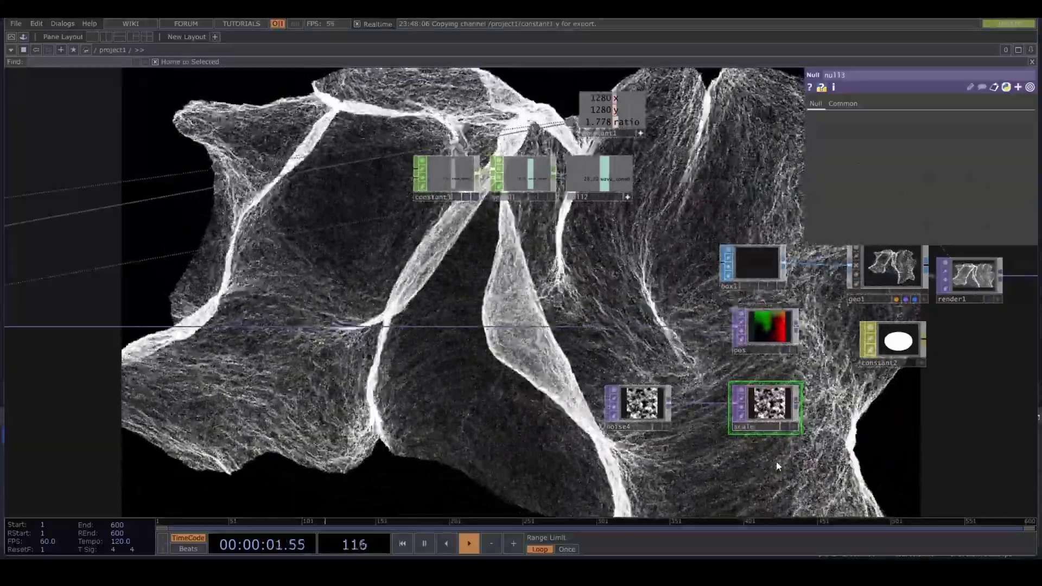
key("Return")
- Set the offset of the Noise TOP feeding the scale Null to 1
left_click_drag(816, 436, 799, 457)
left_click(624, 426)
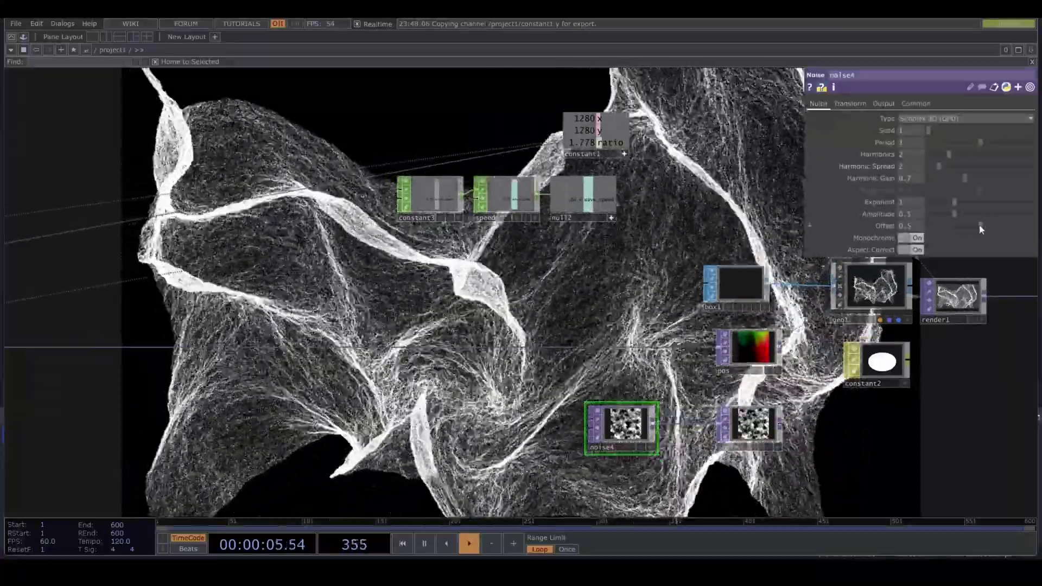
left_click_drag(981, 227, 1013, 228)
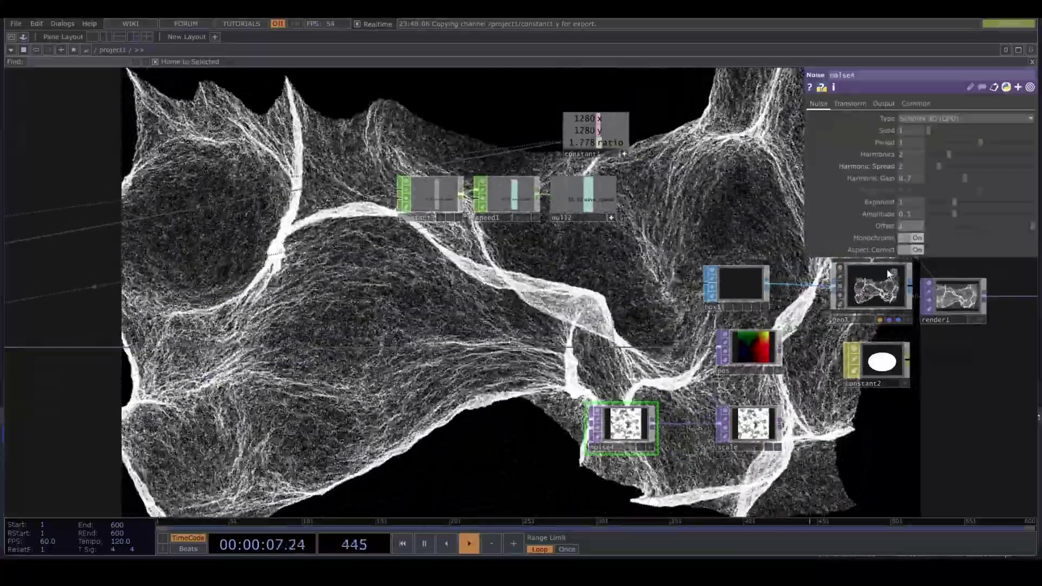
- Assign the scale TOP as the Geometry COMP's instance Scale OP, mapping Scale X, Y and Z to r, g and b
left_click(888, 277)
left_click_drag(730, 429, 931, 323)
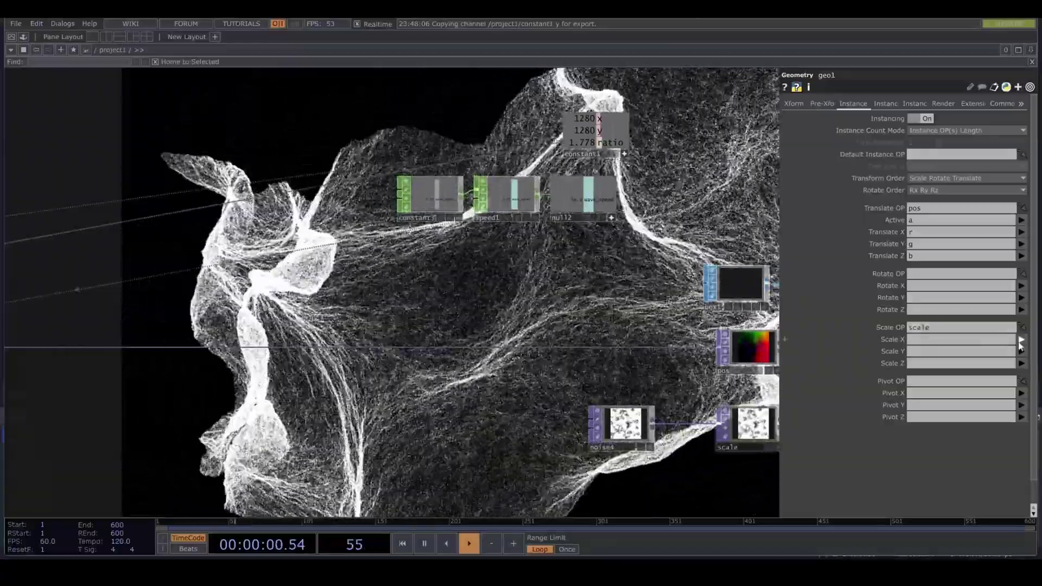
left_click(1021, 340)
left_click(1024, 356)
left_click(1021, 351)
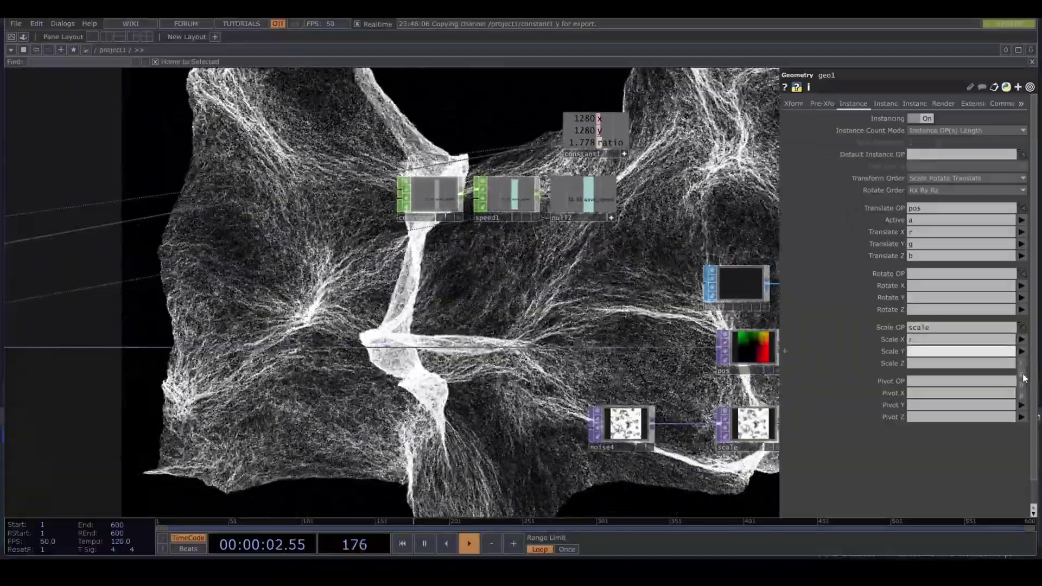
left_click(1027, 374)
left_click(1022, 364)
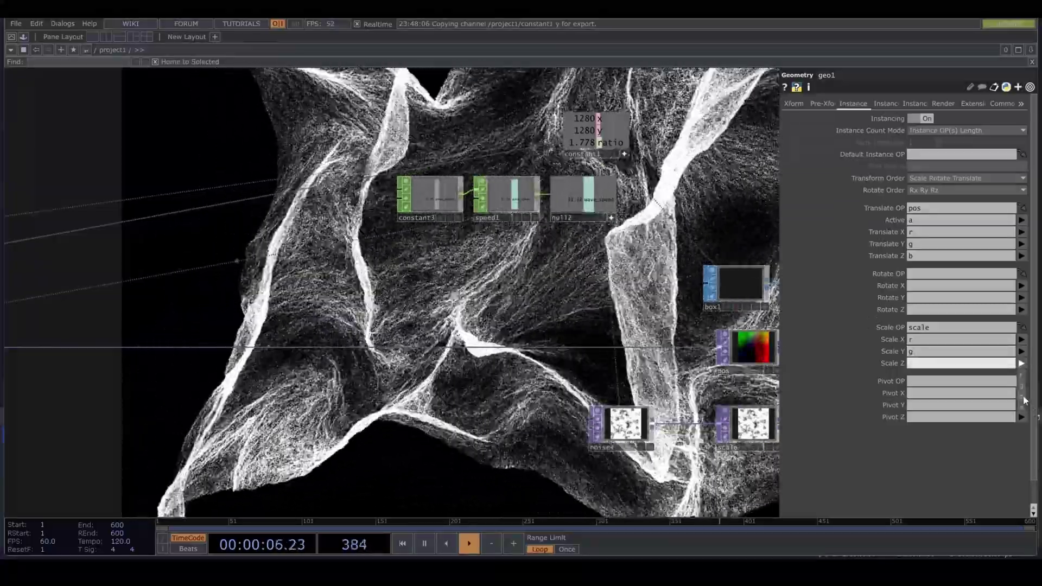
left_click(1025, 401)
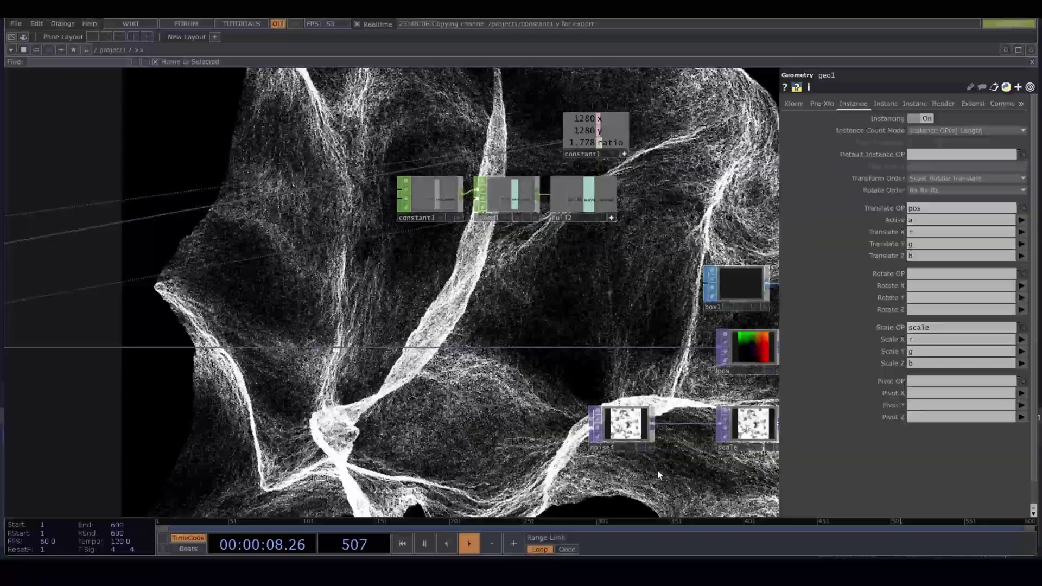
- Set the scale Noise TOP's period to 2, harmonics to 10 and amplitude to 0.659
left_click_drag(657, 470, 592, 466)
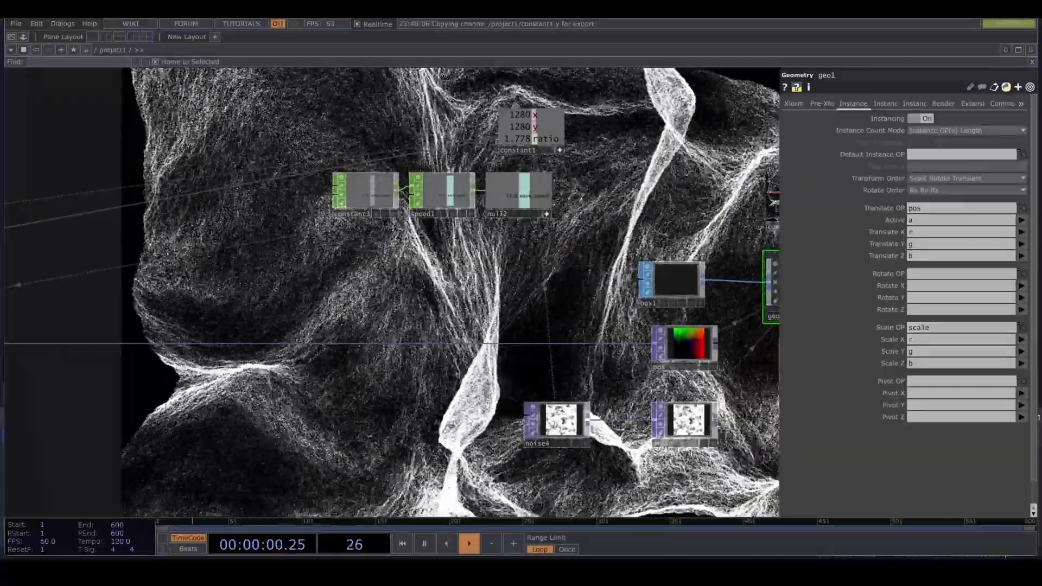
key("p")
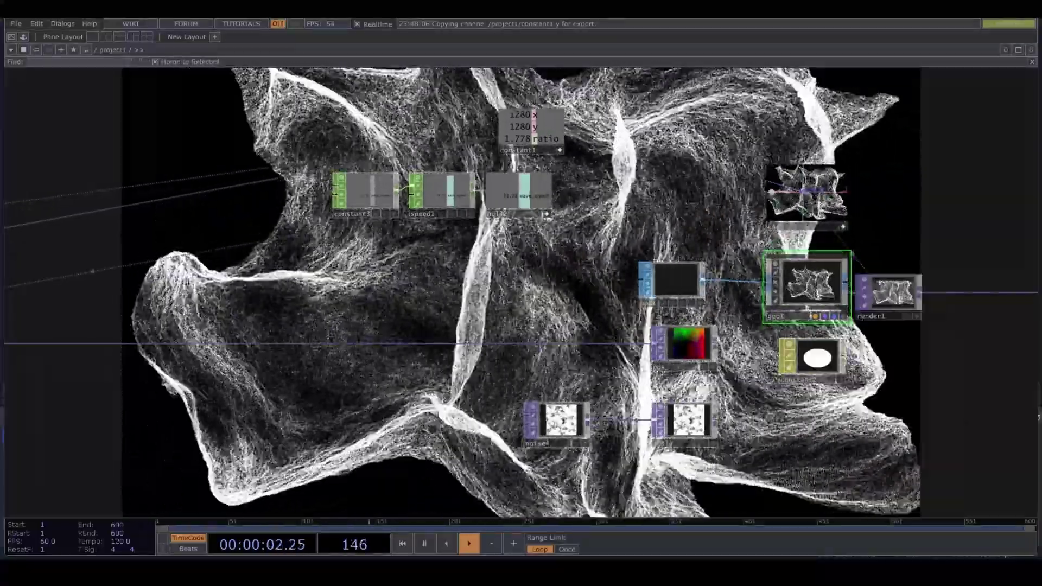
left_click(559, 424)
key("p")
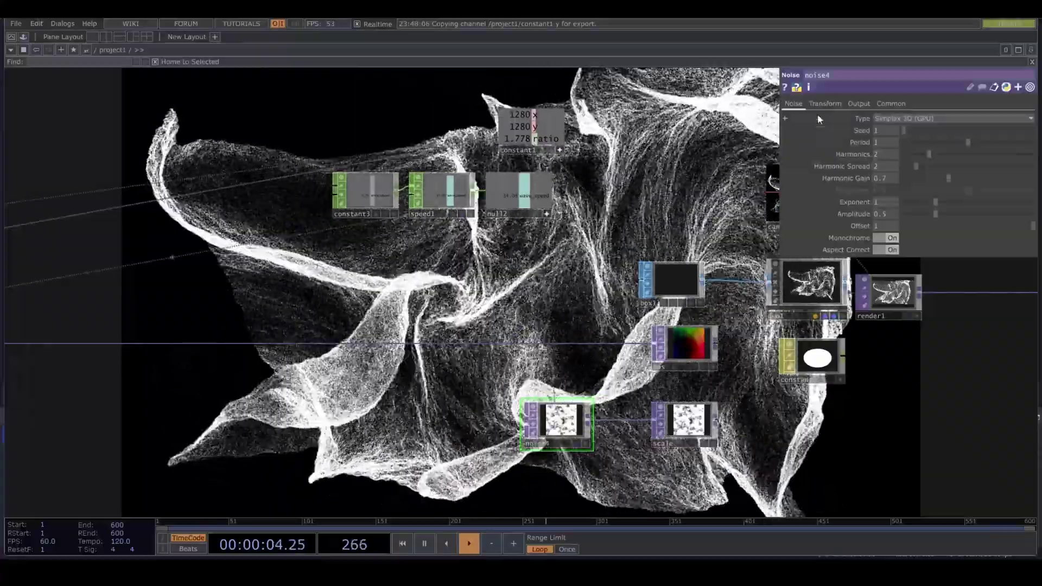
left_click_drag(967, 143, 1000, 145)
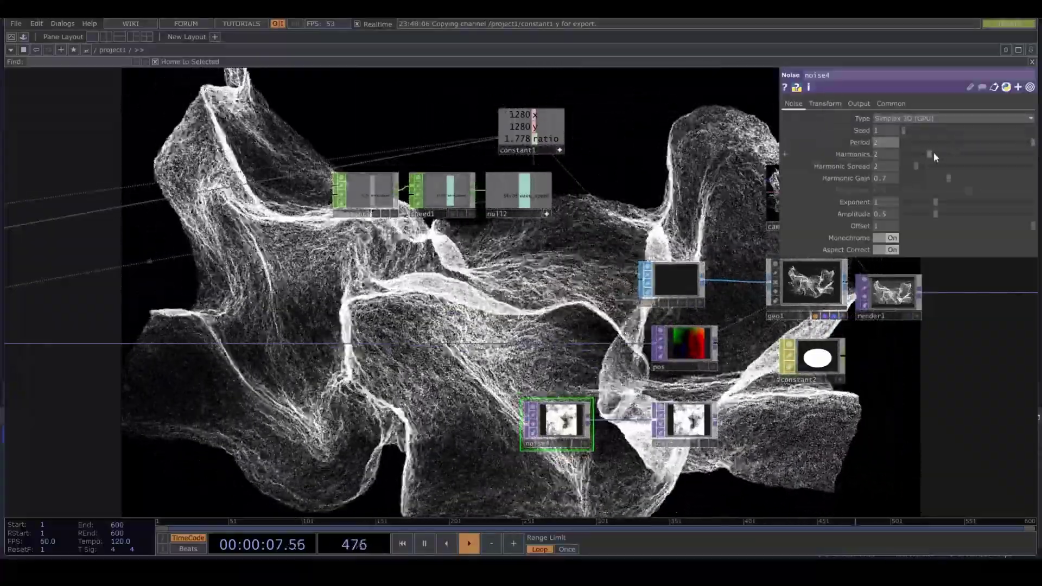
left_click_drag(934, 154, 1017, 154)
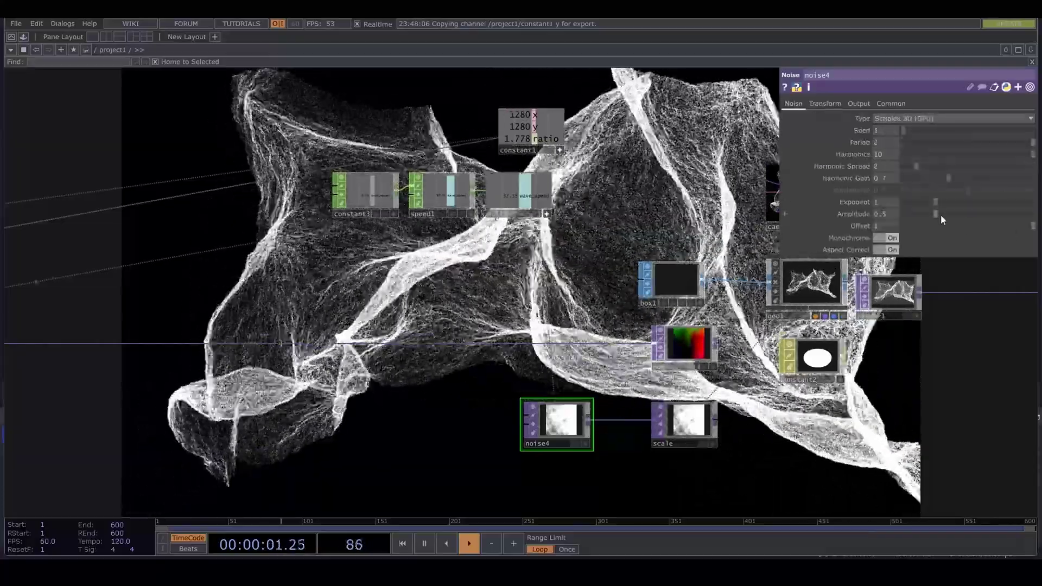
left_click_drag(938, 213, 948, 213)
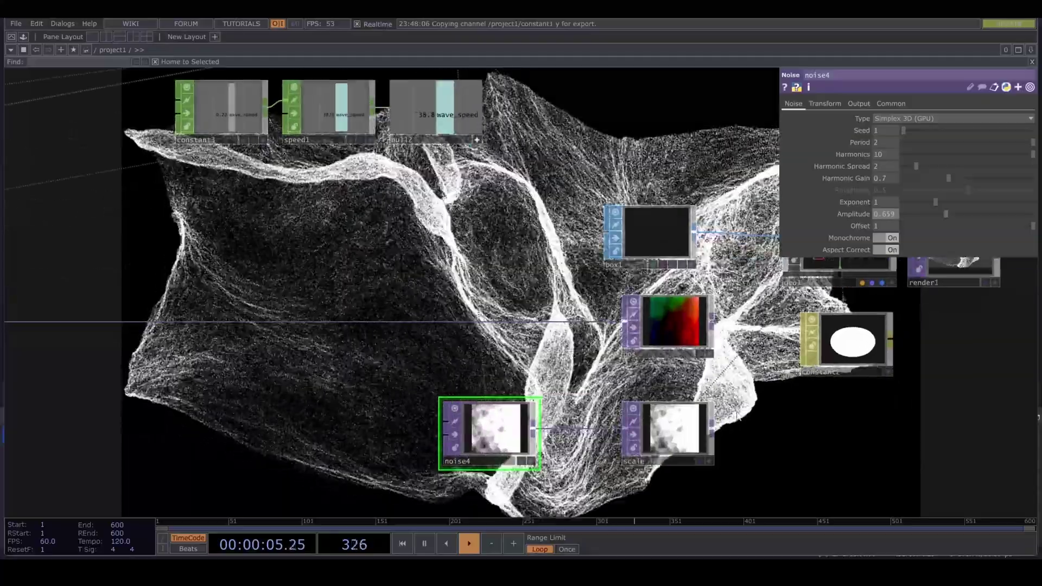
- Change the scale Noise TOP's type to Perlin 3D (GPU) and its exponent to 0.92
left_click_drag(737, 416, 778, 371)
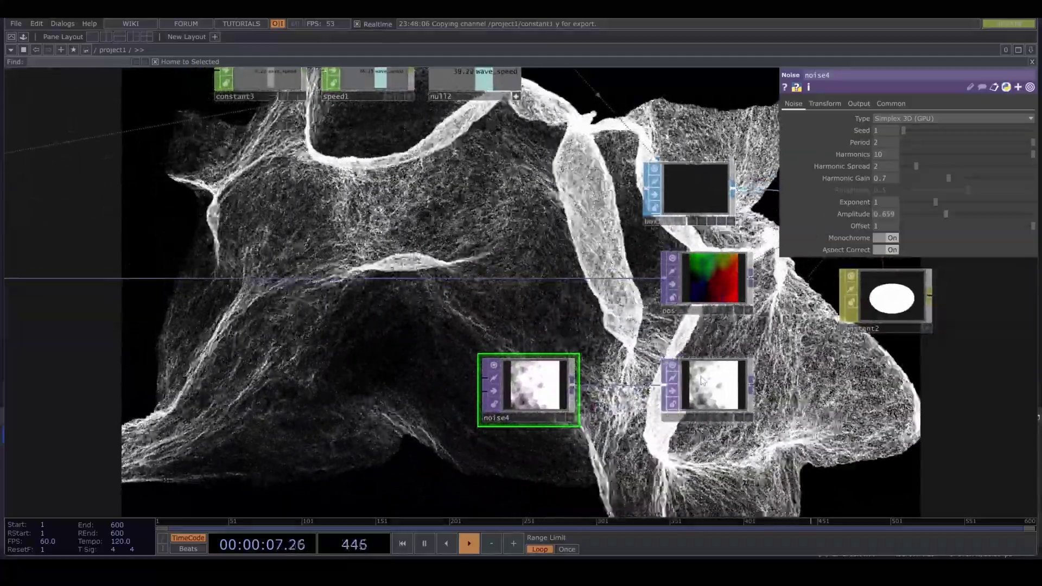
scroll(672, 386, "down", 2)
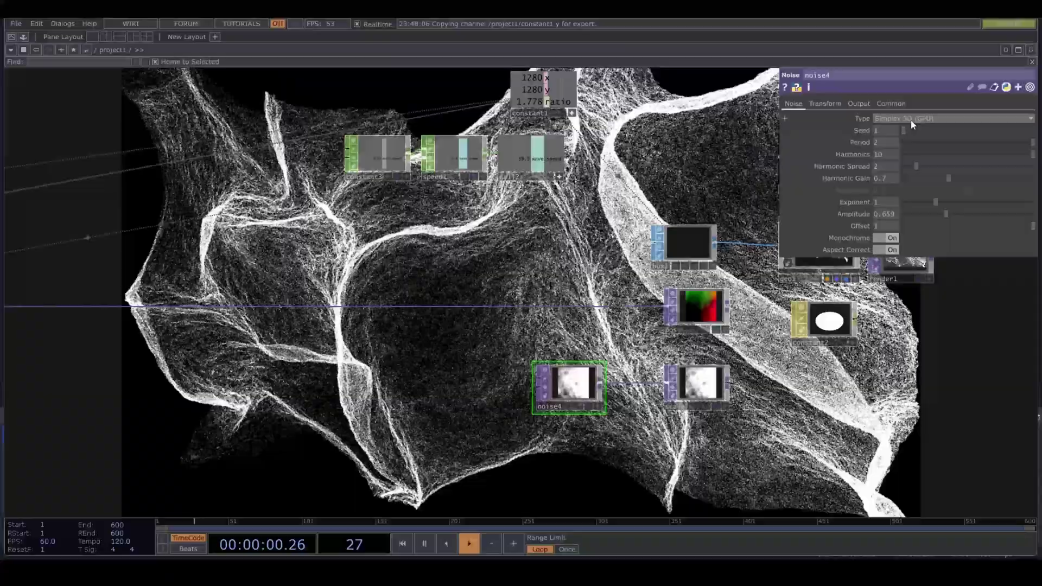
left_click(911, 119)
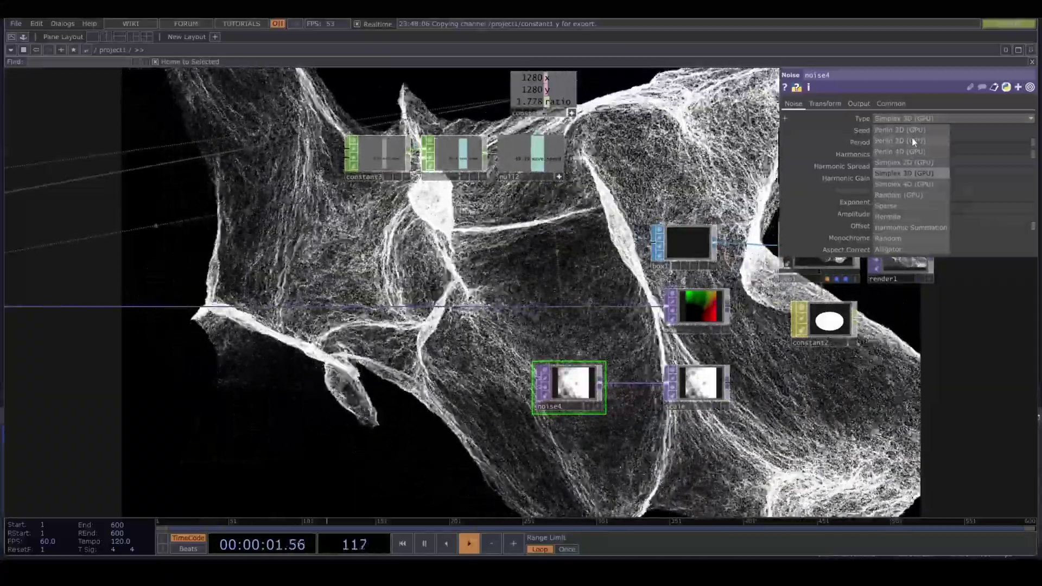
left_click(912, 139)
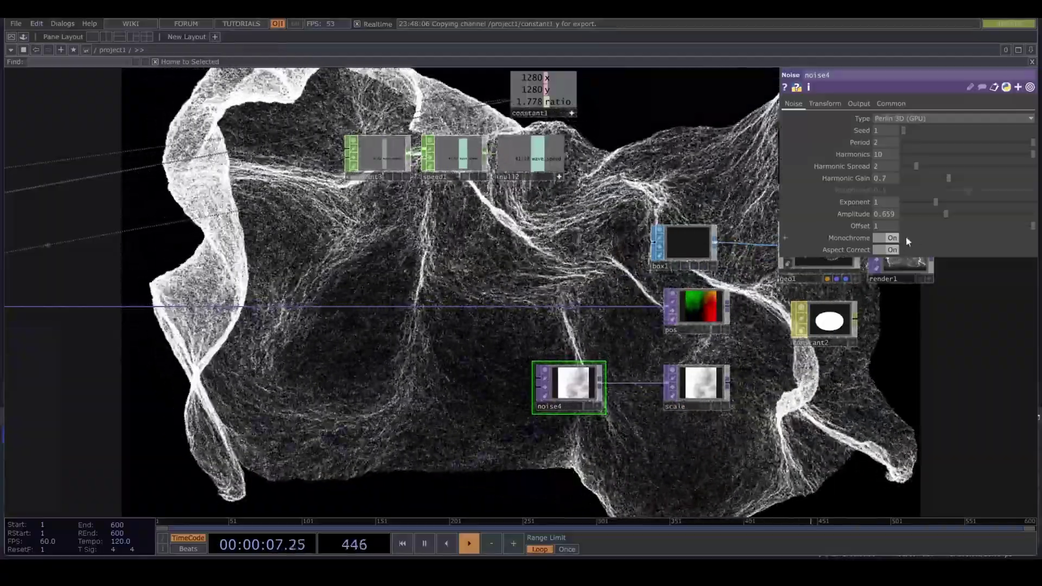
left_click(932, 202)
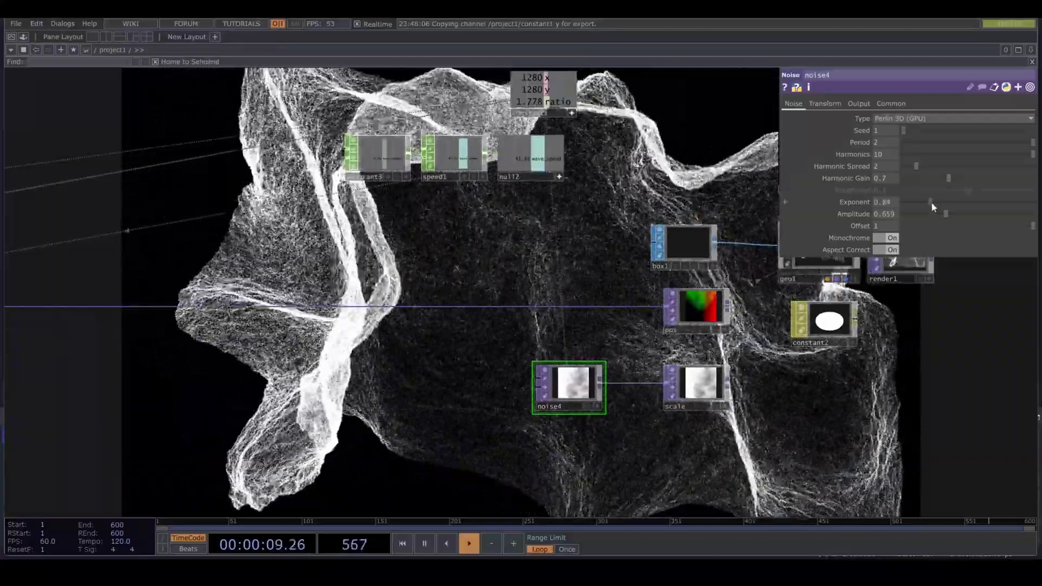
left_click(933, 203)
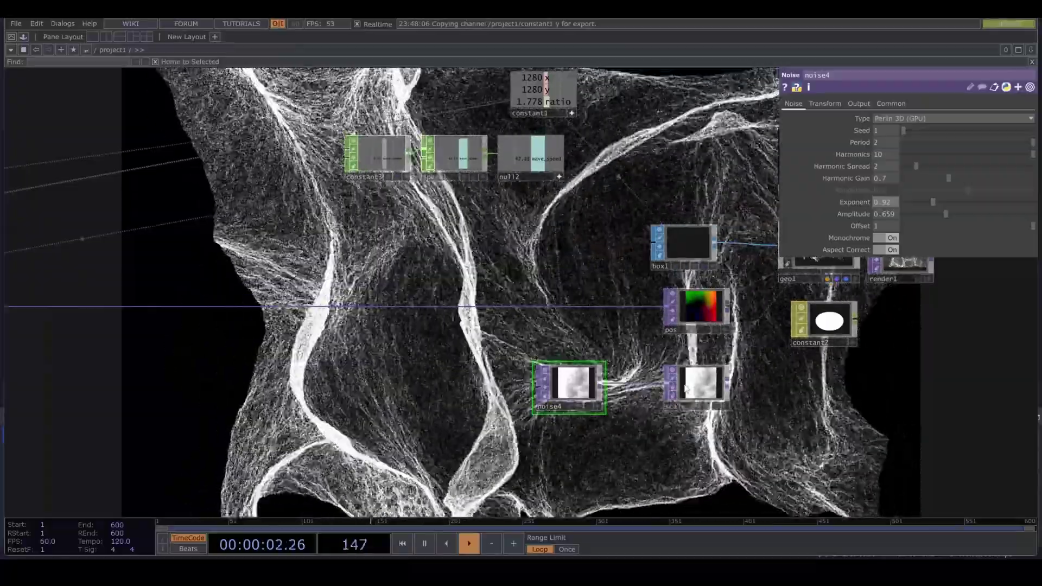
- Lower the alpha of the Constant MAT below the Geometry COMP to 0.482
scroll(688, 382, "up", 3)
left_click_drag(755, 374, 541, 407)
left_click(675, 325)
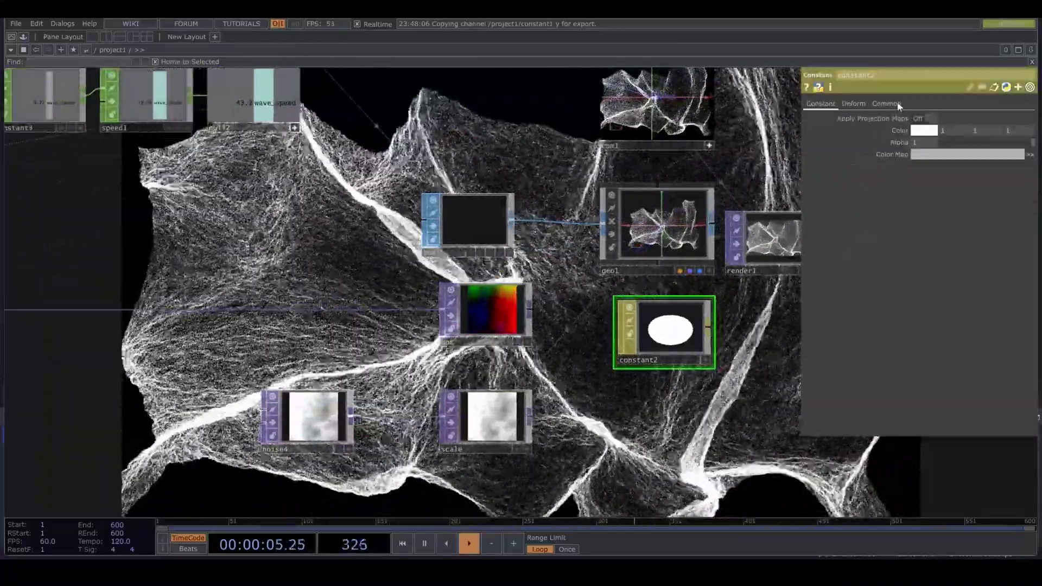
left_click(888, 104)
left_click(821, 103)
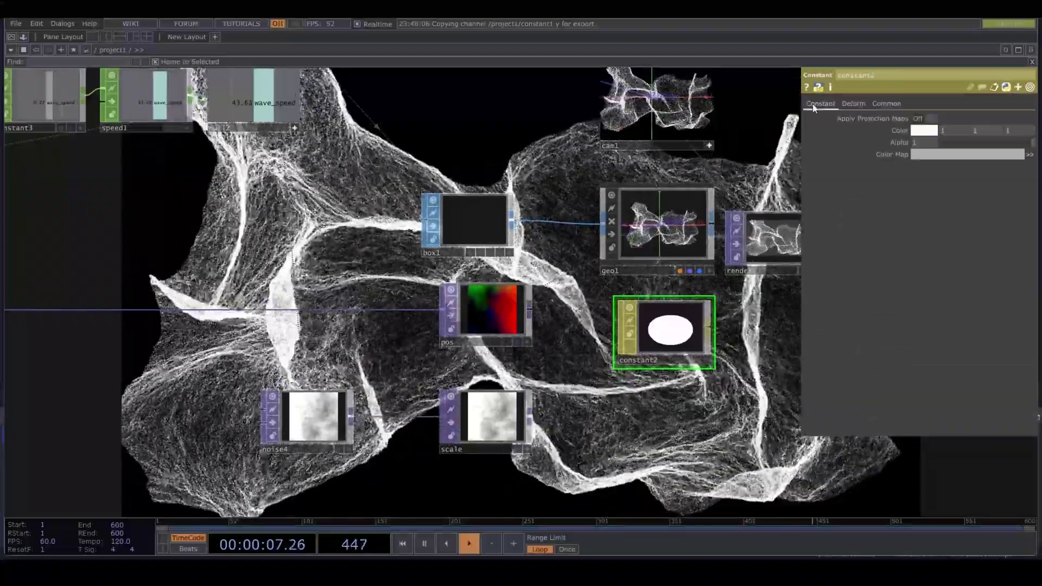
left_click(989, 143)
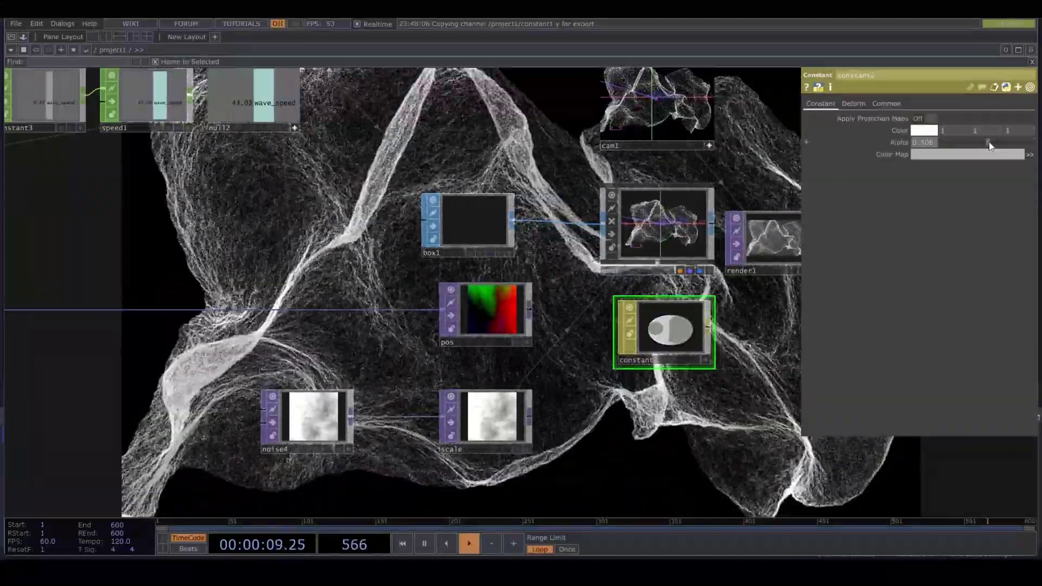
left_click_drag(988, 143, 986, 143)
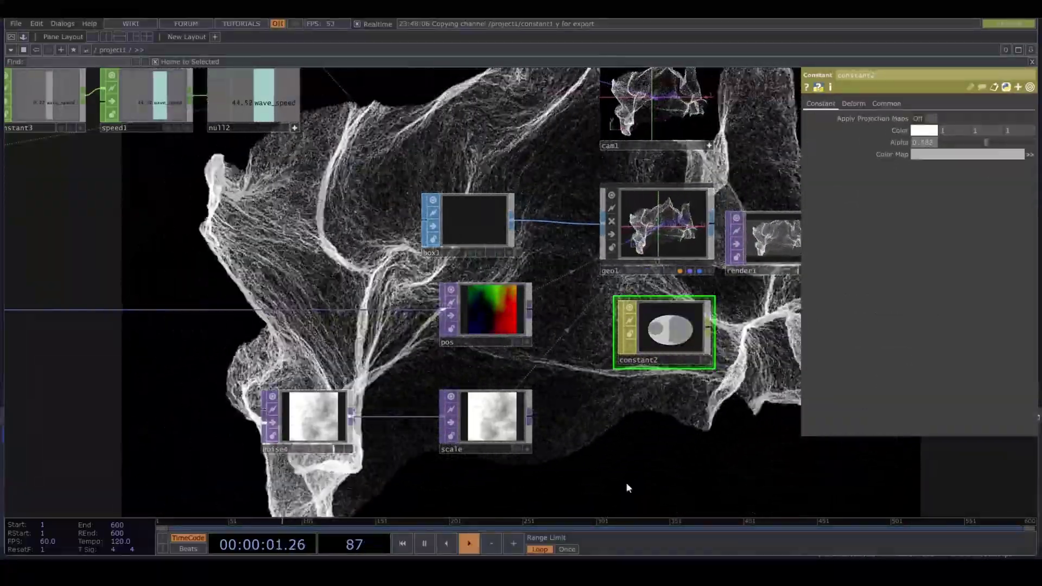
- Set the wave_speed channel in its Constant CHOP to 0.12
scroll(602, 442, "down", 3)
scroll(602, 442, "down", 3)
left_click_drag(365, 448, 536, 428)
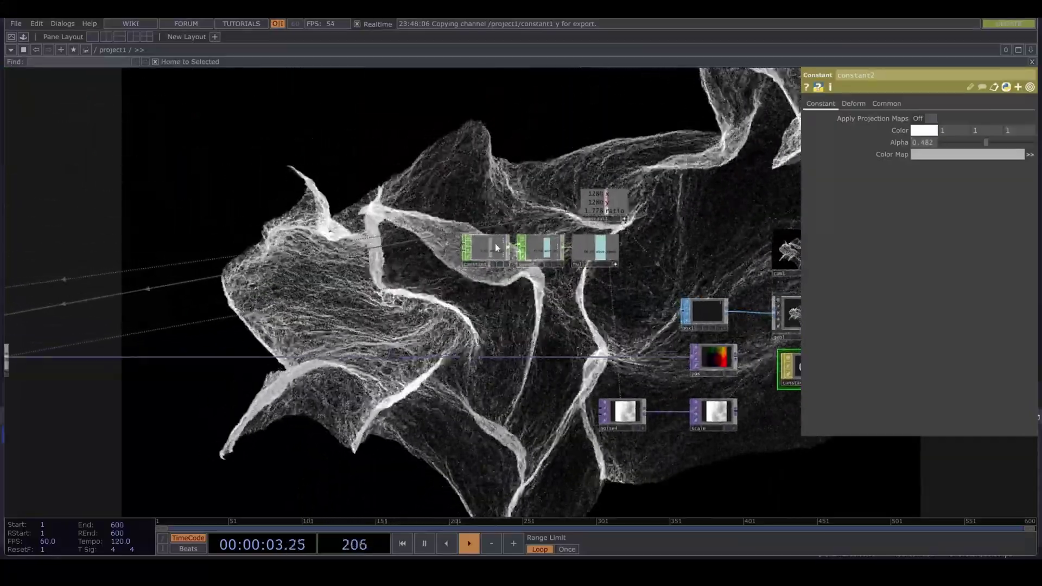
left_click(495, 247)
left_click_drag(1001, 117, 998, 118)
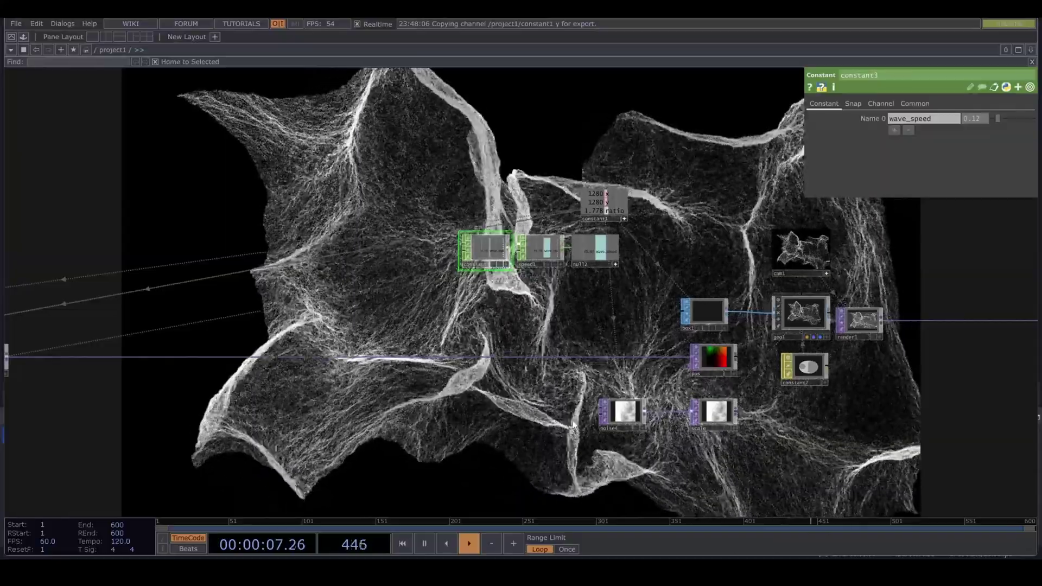
- Branch a new Noise TOP off the last Noise TOP of the position chain and place it below the chain
scroll(461, 429, "down", 2)
left_click_drag(467, 428, 532, 373)
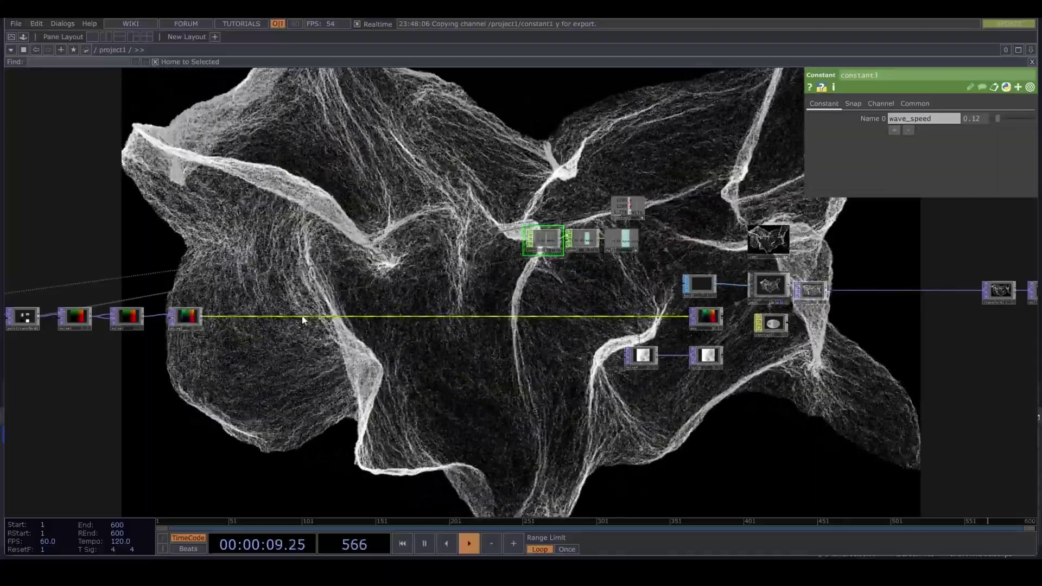
left_click(203, 317)
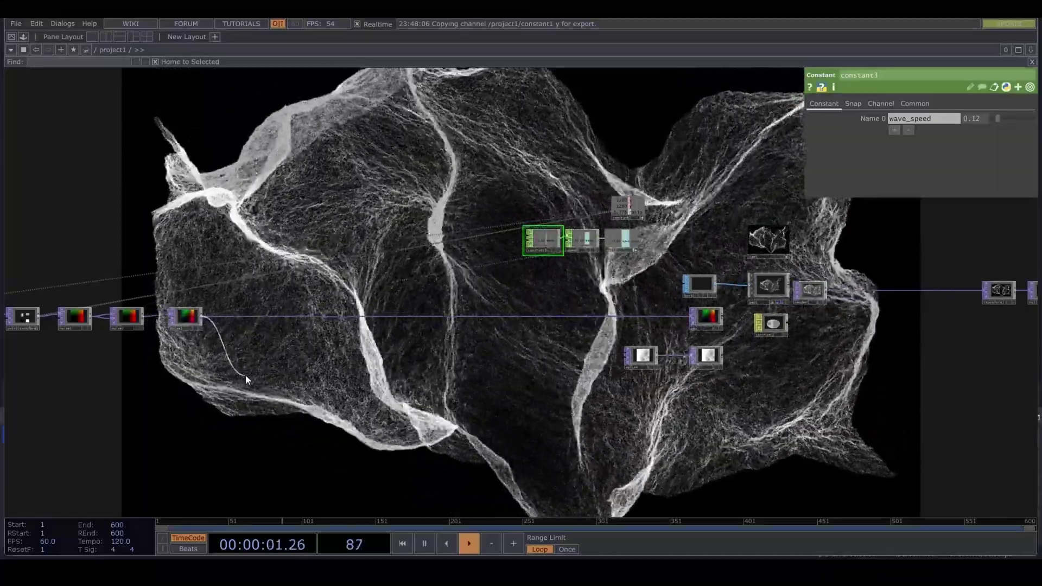
left_click(244, 379)
type("noi")
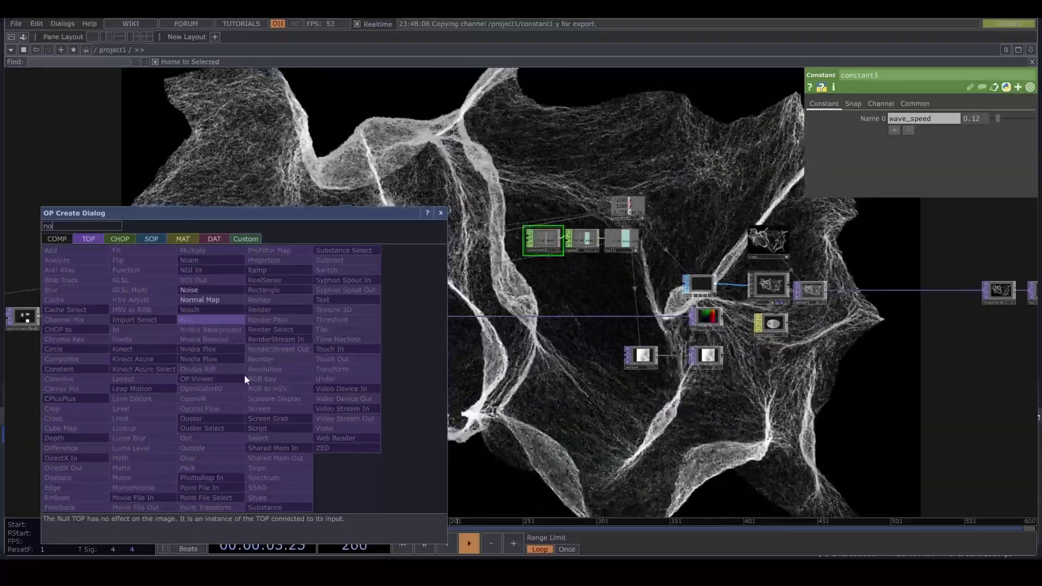
left_click(213, 289)
left_click(226, 377)
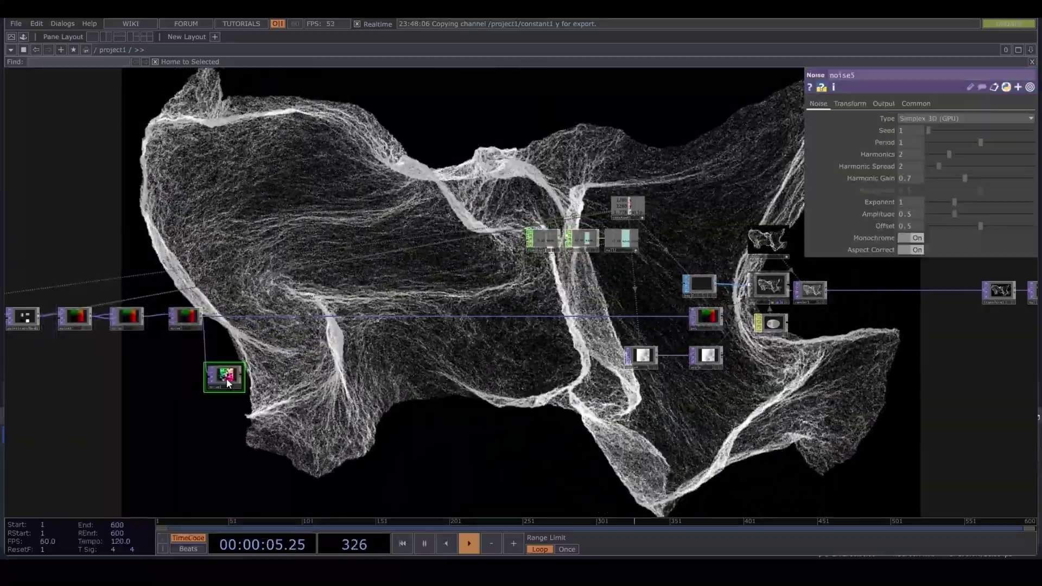
- Set the branched Noise TOP's offset to 0 and amplitude to 1, and open its output settings
left_click_drag(978, 227, 920, 236)
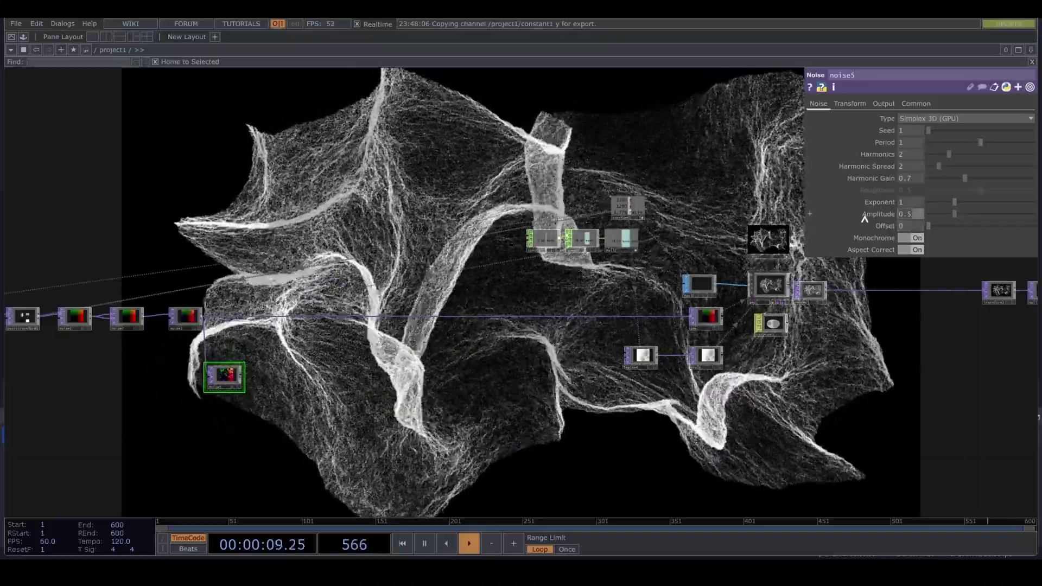
type("1")
key("Return")
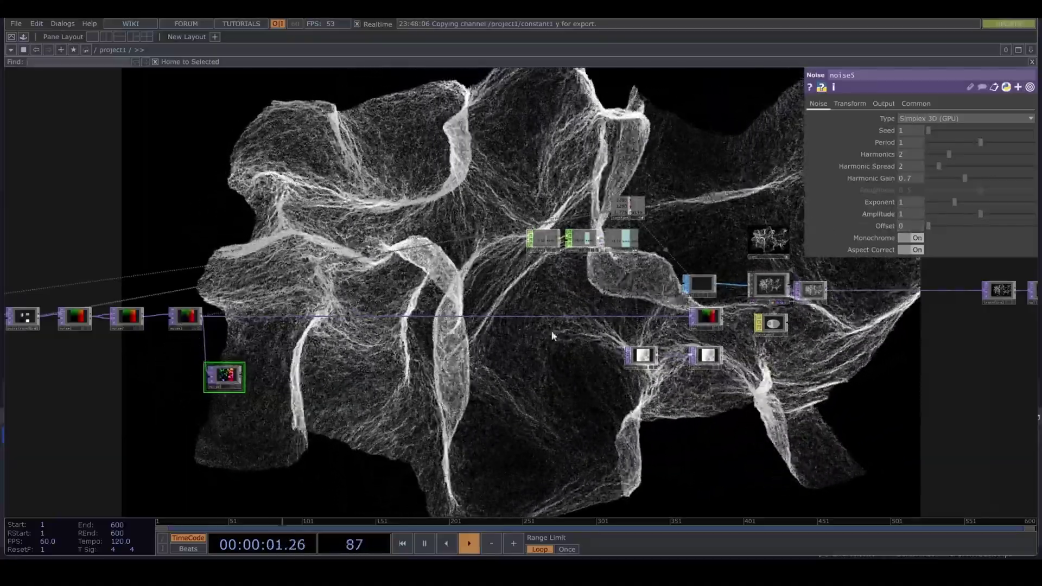
left_click(877, 104)
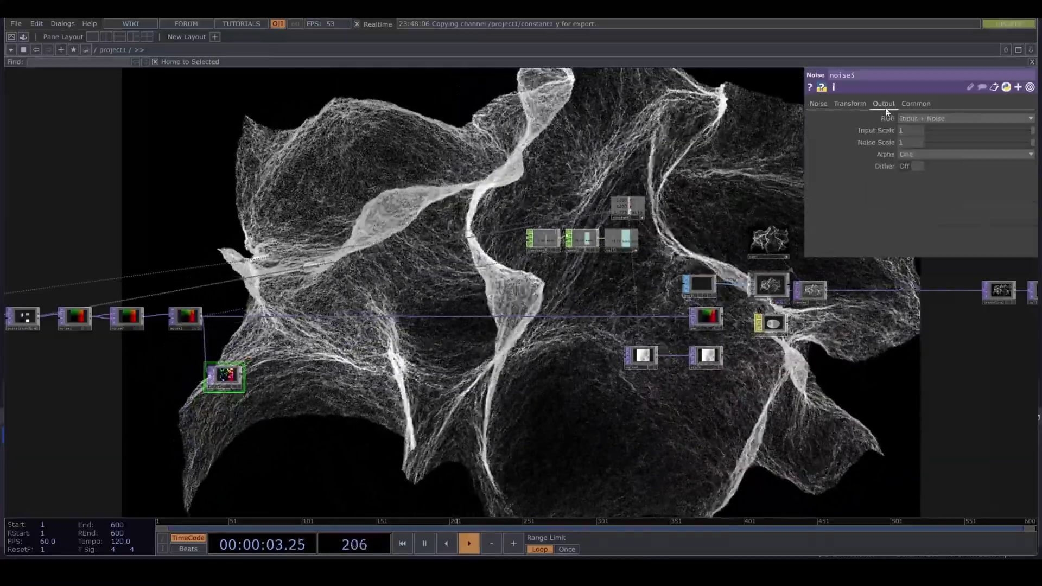
- Set the branched Noise TOP's RGB output to Noise only and turn its Monochrome option off
left_click(923, 120)
left_click(923, 128)
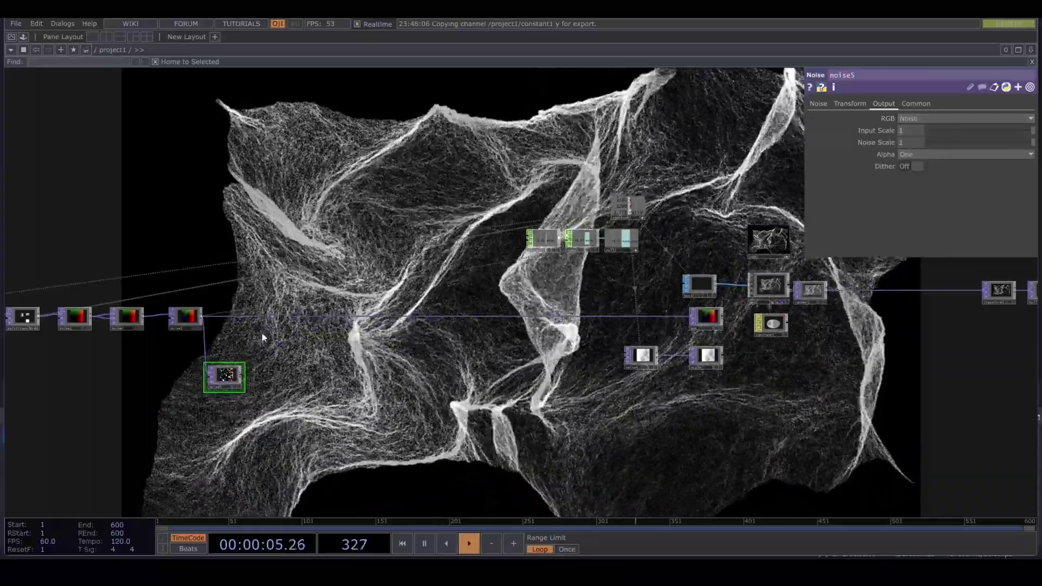
left_click(822, 103)
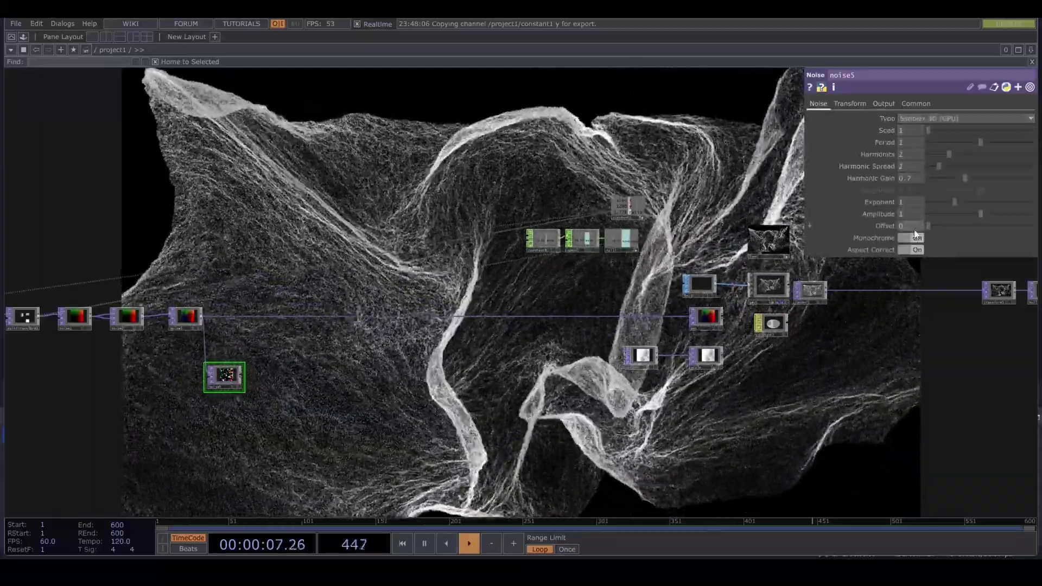
left_click(916, 238)
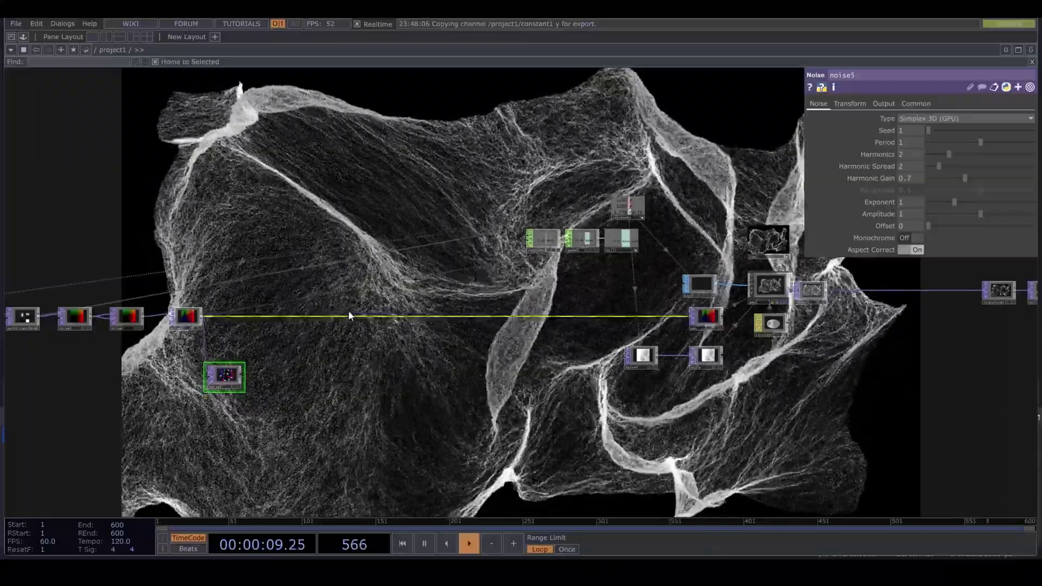
- Insert an Add TOP after the last Noise TOP of the position chain and connect the branched Noise TOP as its second input
right_click(349, 322)
left_click(369, 306)
type("add")
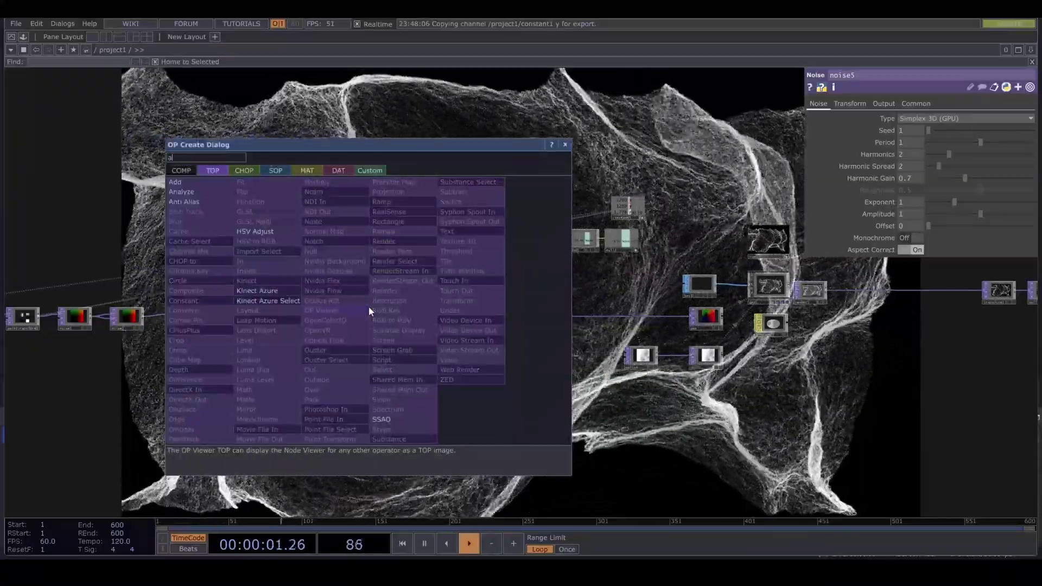
left_click(175, 183)
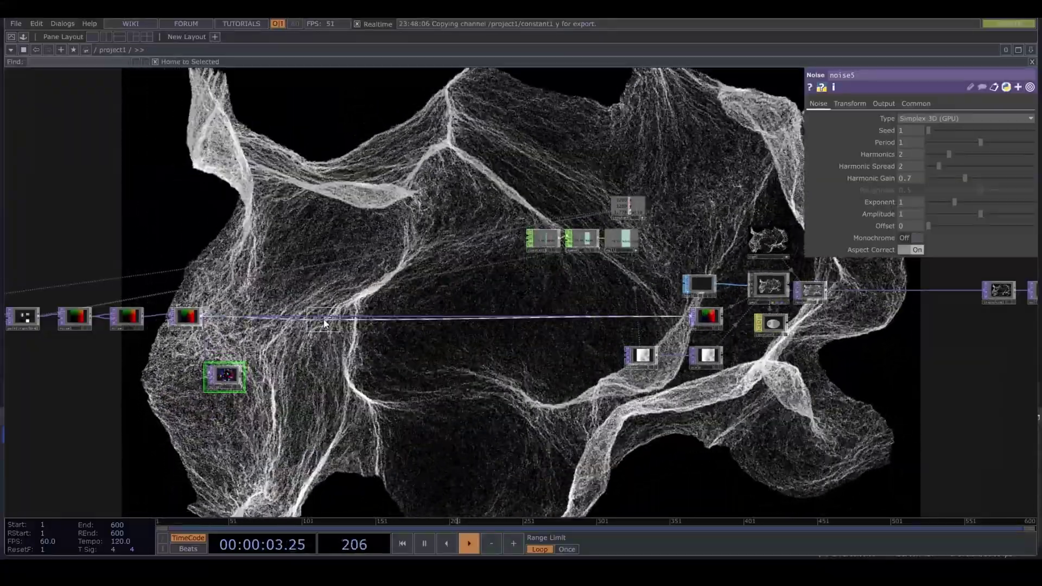
left_click_drag(242, 375, 294, 324)
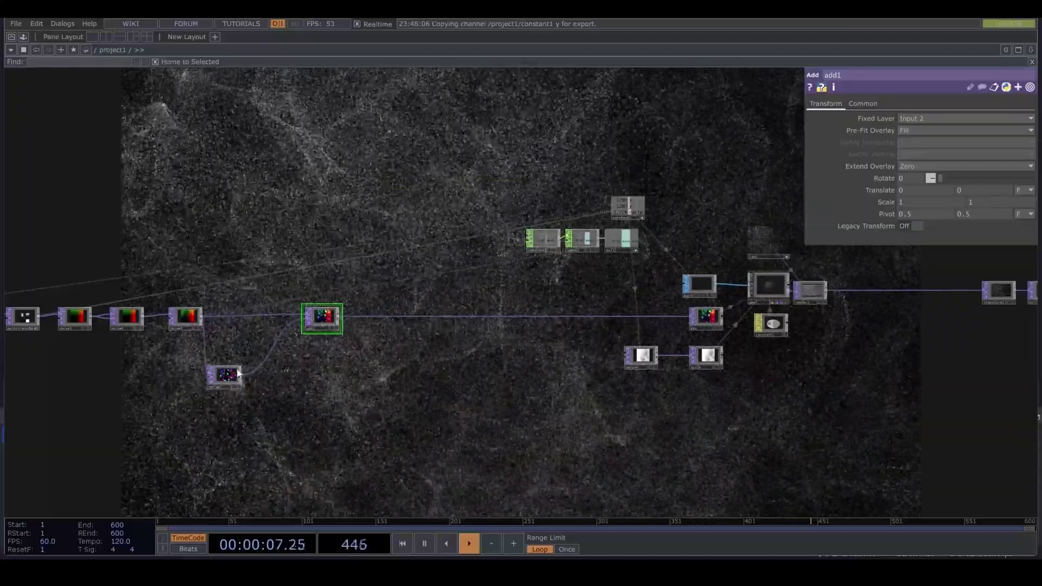
- Set the branched Noise TOP's harmonics to 6 and lower its amplitude to 0
left_click(230, 375)
left_click_drag(962, 153, 989, 153)
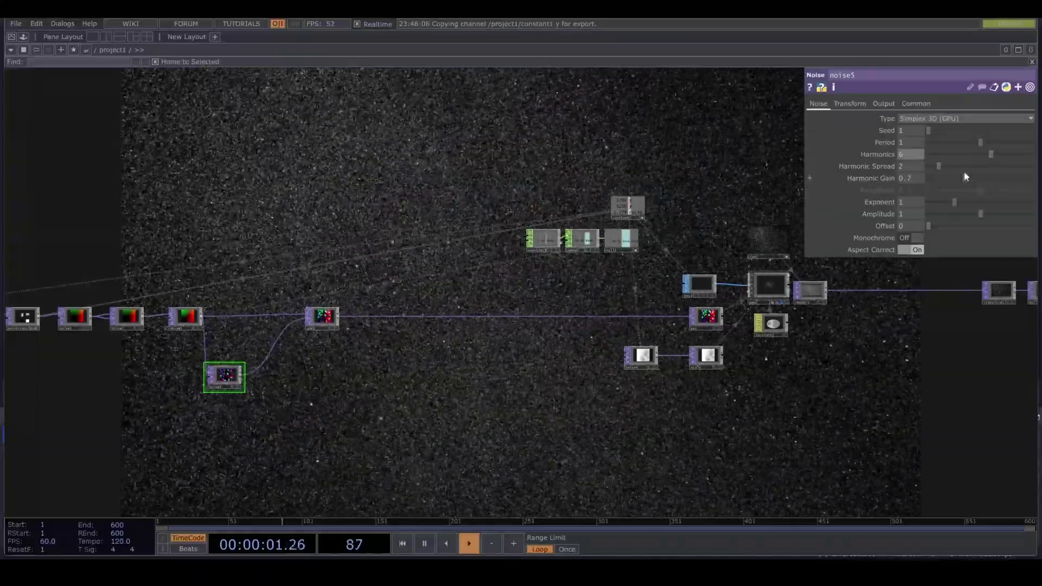
left_click(967, 214)
left_click_drag(953, 217, 898, 242)
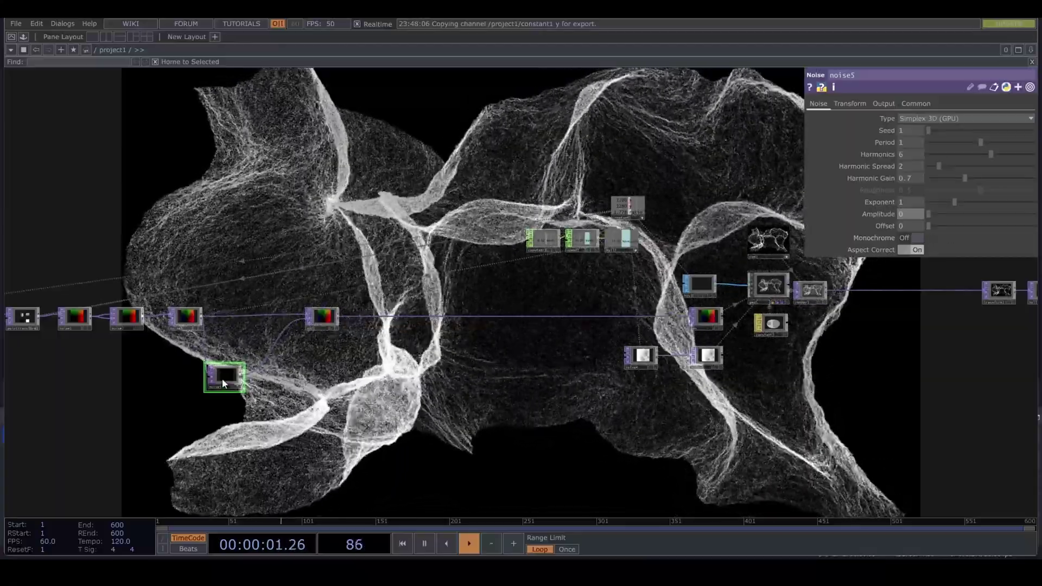
- Insert a Ramp TOP between the branched Noise TOP and the Add TOP, and remove the ramp's black key so it is fully white
left_click_drag(223, 379, 204, 378)
right_click(247, 368)
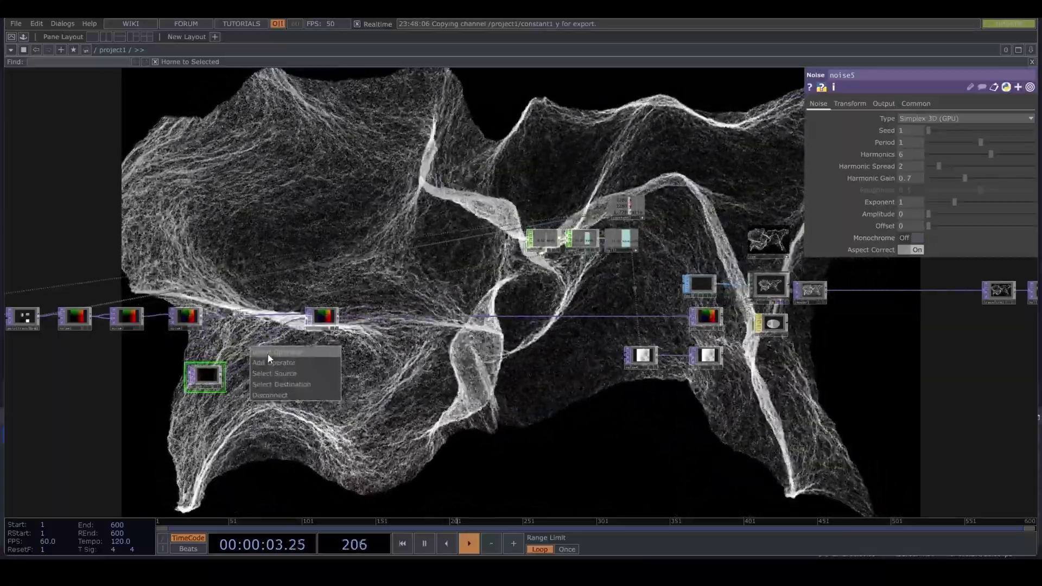
left_click(268, 359)
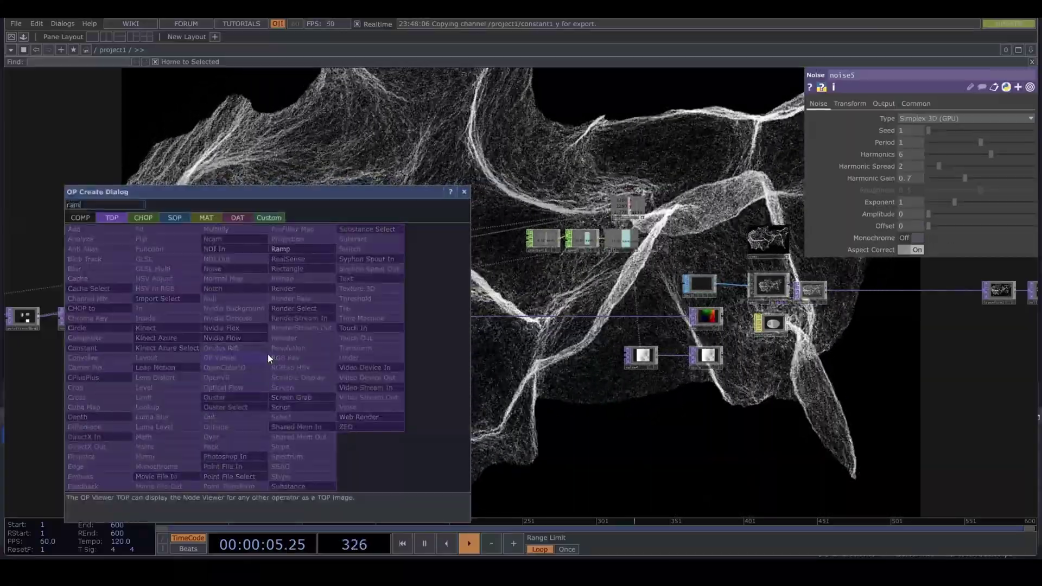
left_click(320, 247)
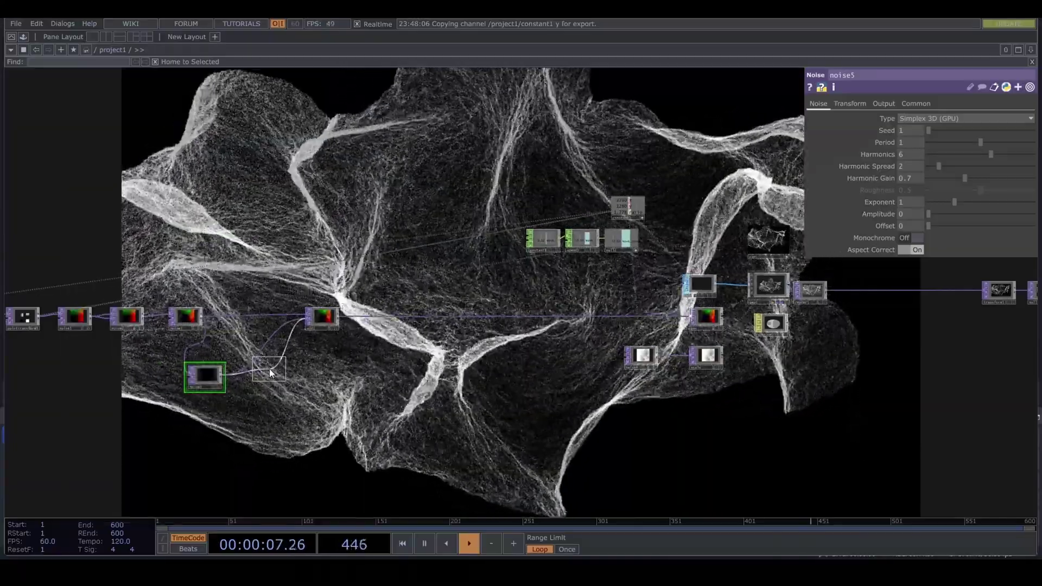
left_click(267, 377)
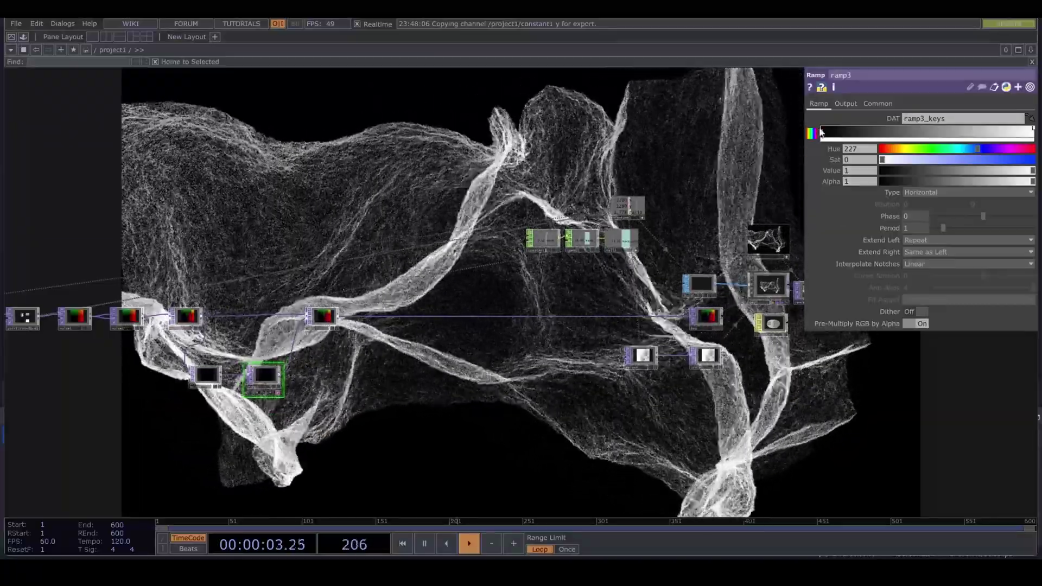
left_click_drag(821, 133, 908, 149)
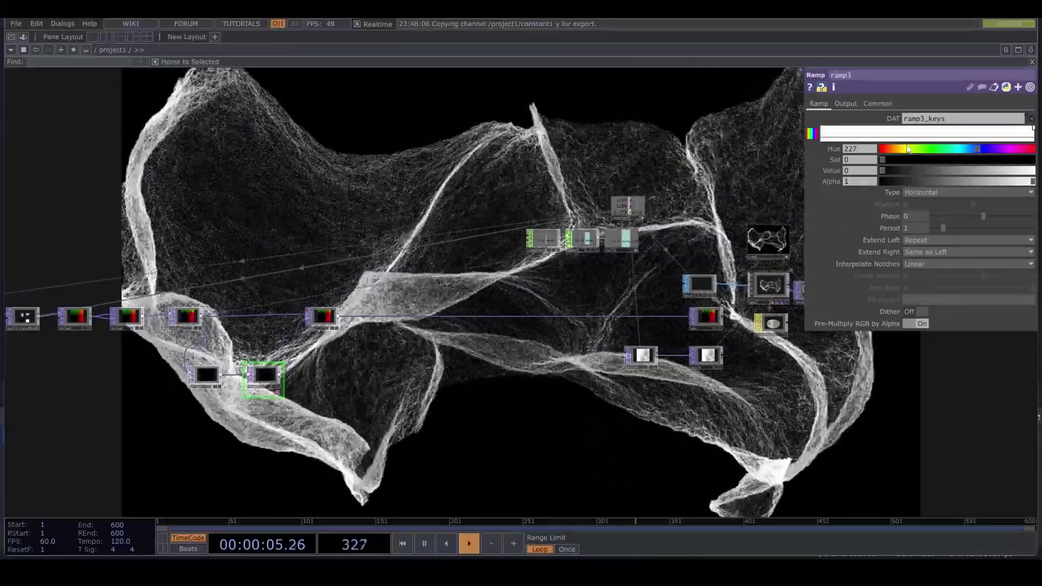
- Raise the branched Noise TOP's amplitude to about 0.3
left_click(207, 374)
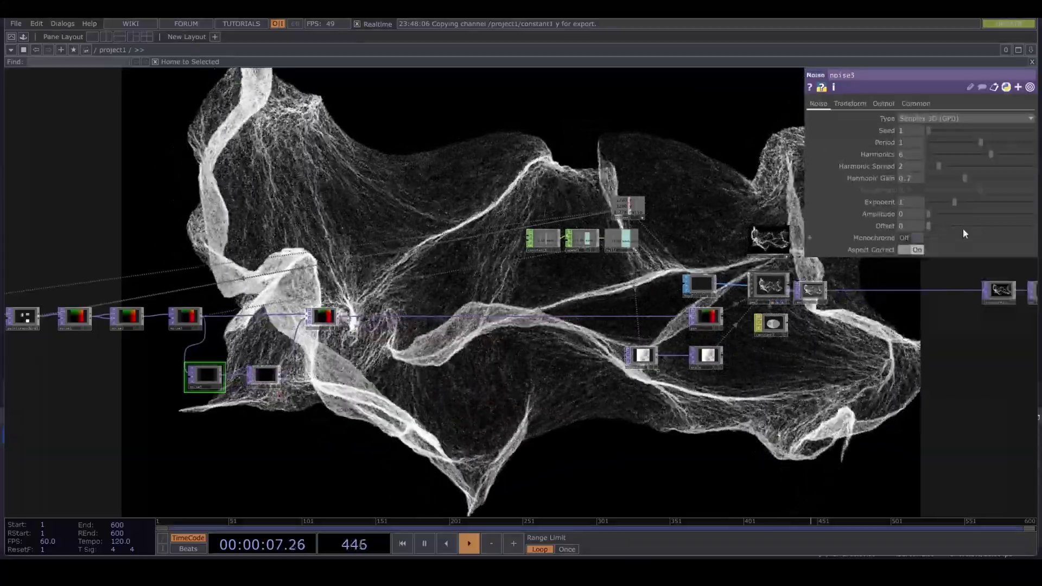
left_click(959, 215)
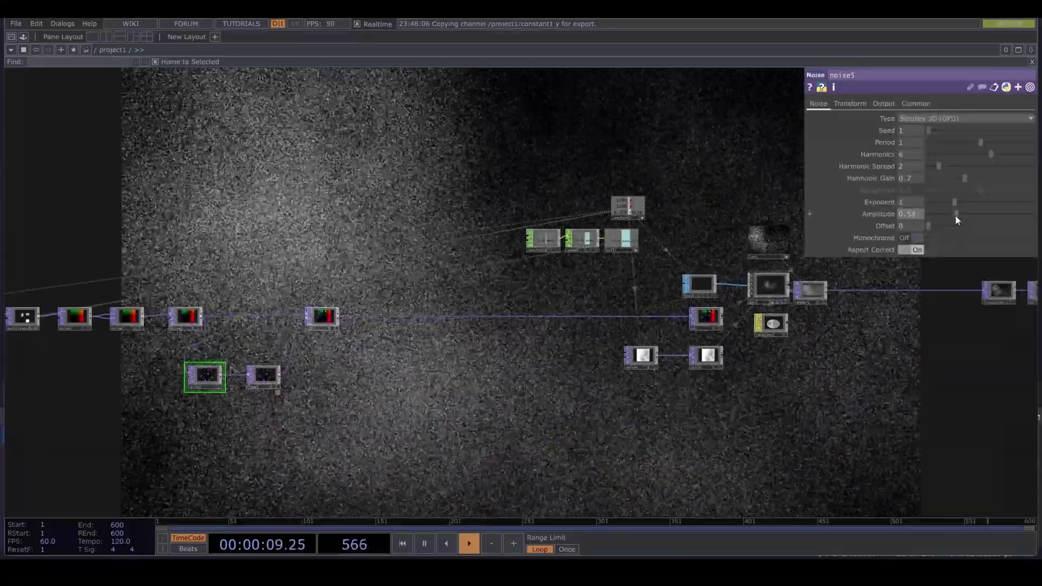
left_click_drag(955, 214, 945, 211)
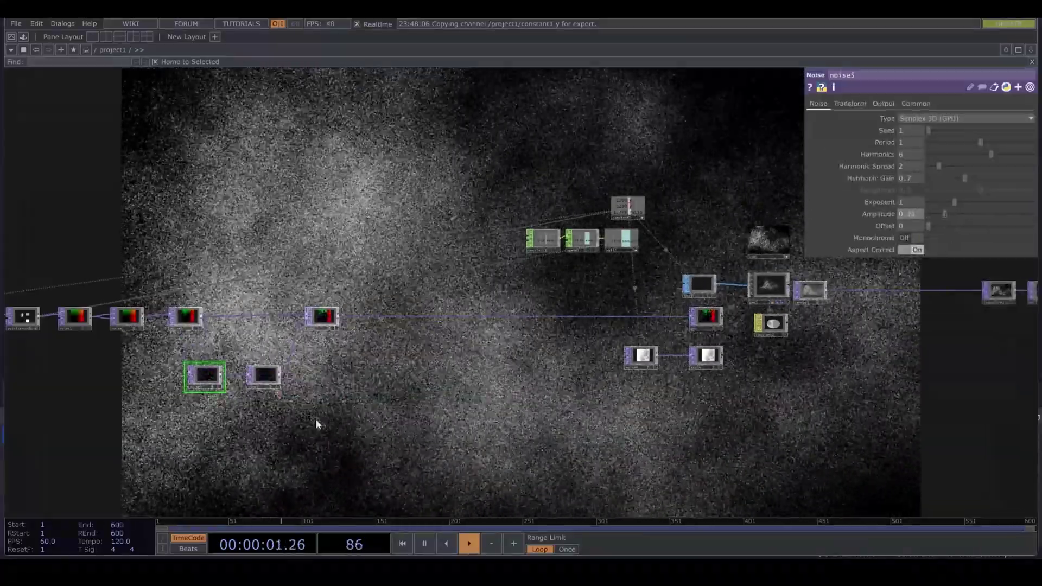
- Add a key near the middle of the Ramp TOP's gradient and set its value to 0
left_click(263, 374)
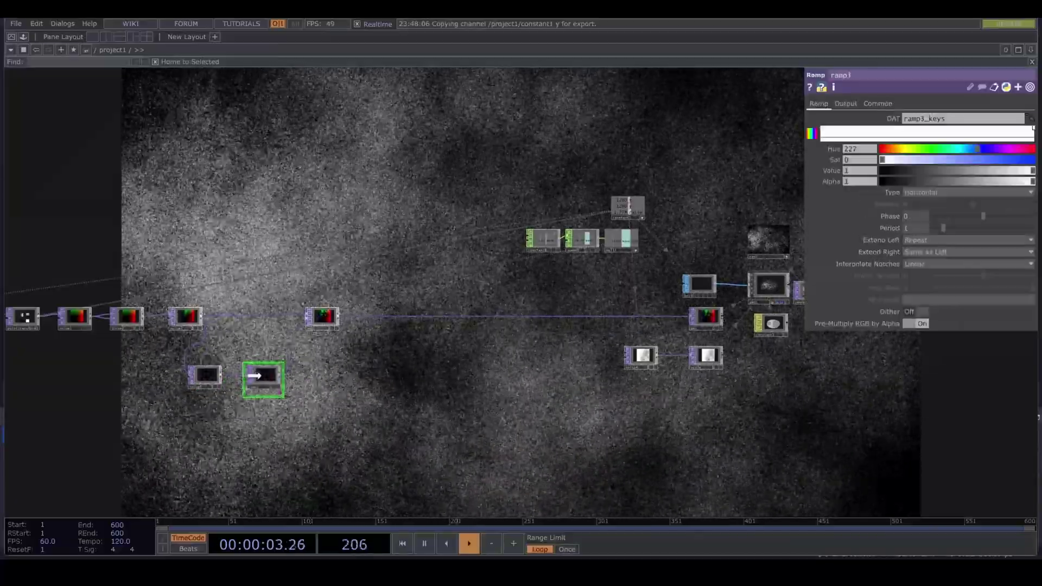
scroll(257, 380, "up", 3)
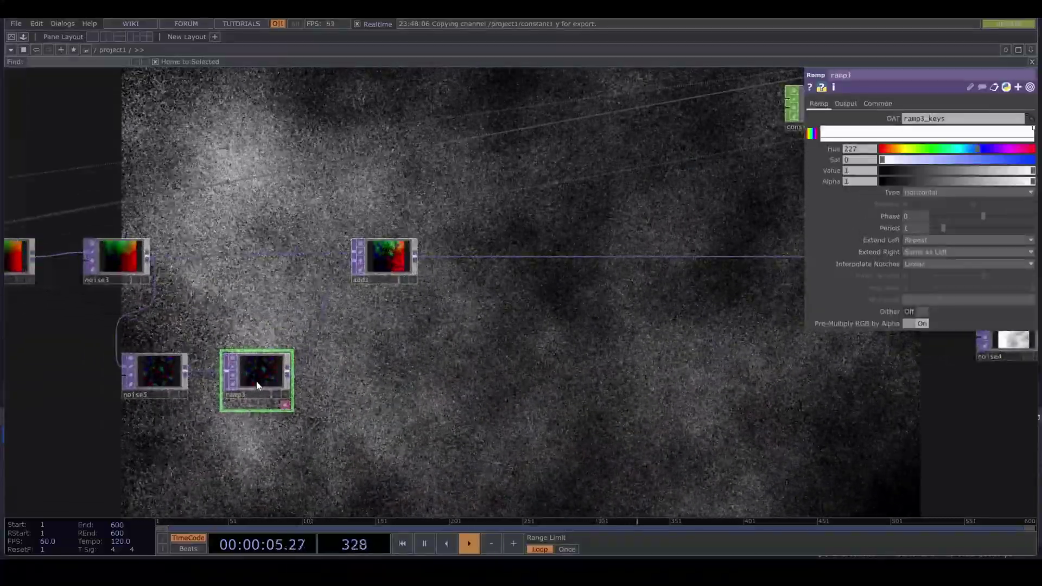
left_click(919, 131)
left_click_drag(939, 171, 878, 181)
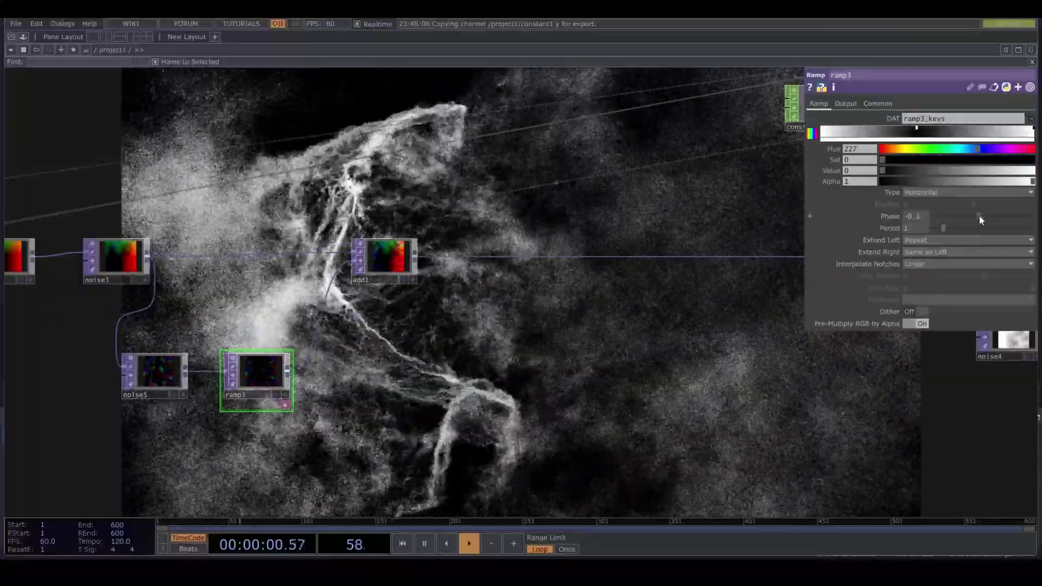
- Set the Ramp TOP's period to 2 and phase to -0.72, and add a second key of value 0 just right of the middle one
left_click_drag(978, 216, 894, 229)
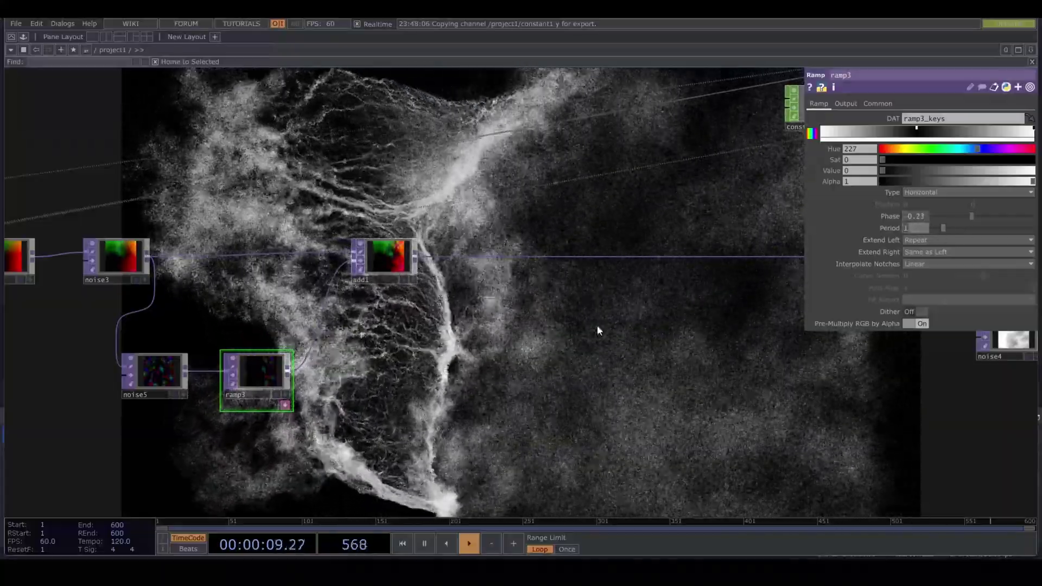
type("2")
key("Return")
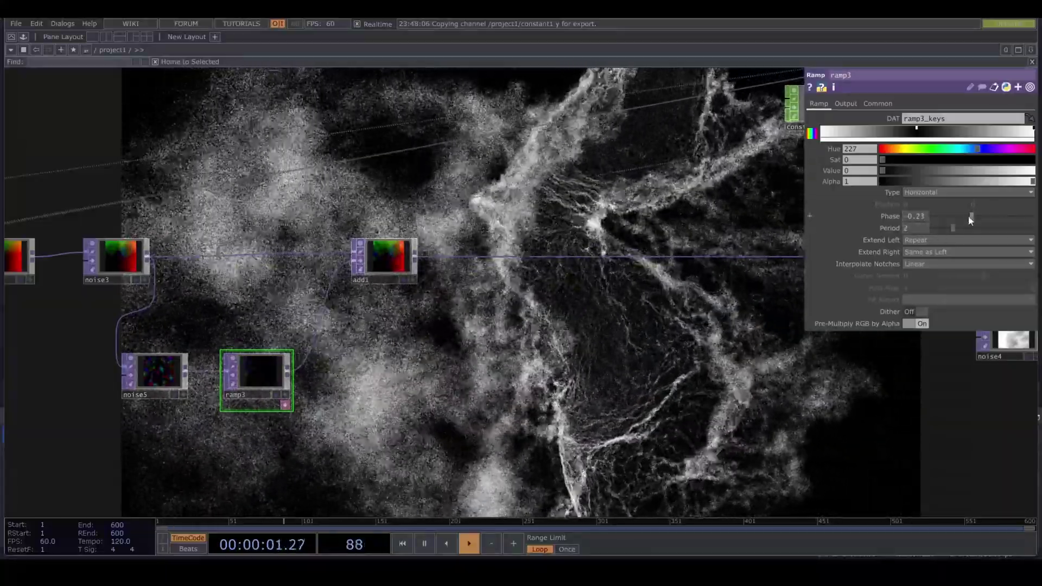
left_click_drag(972, 217, 946, 219)
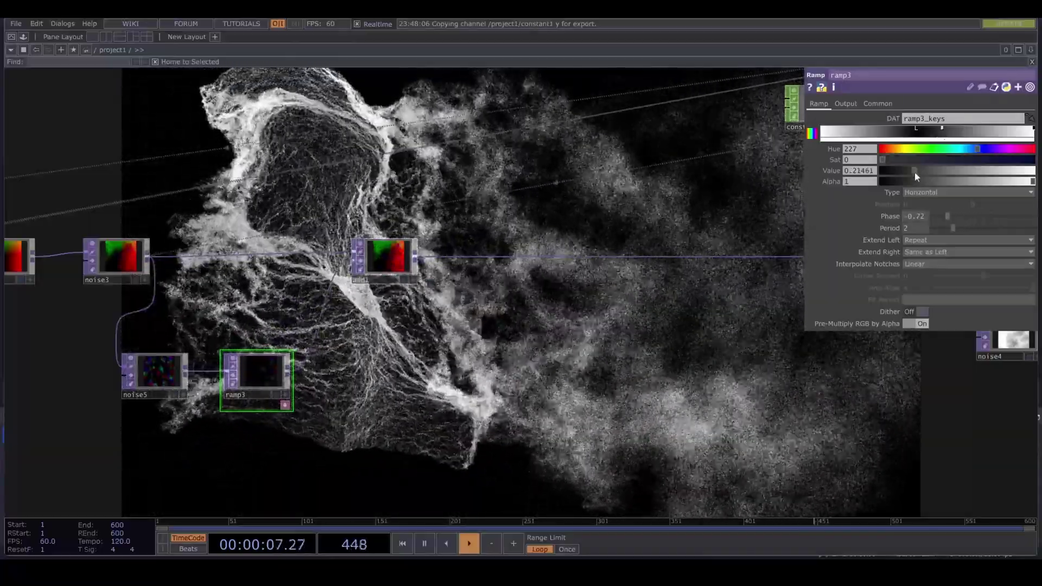
left_click_drag(913, 172, 822, 171)
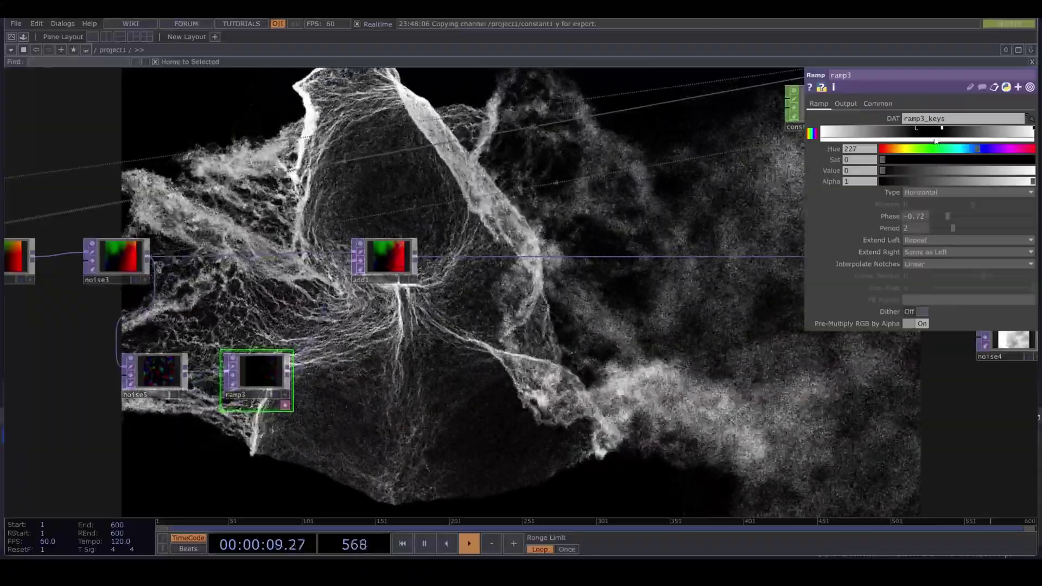
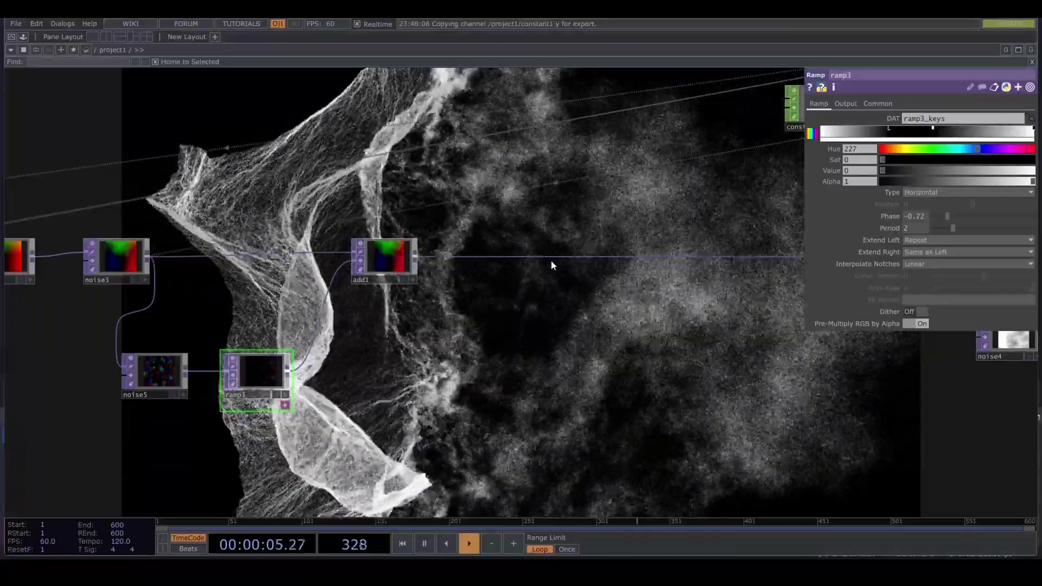
- Name the second channel of the speed Constant CHOP dis_speed and set its value to about 0.33
scroll(571, 232, "down", 2)
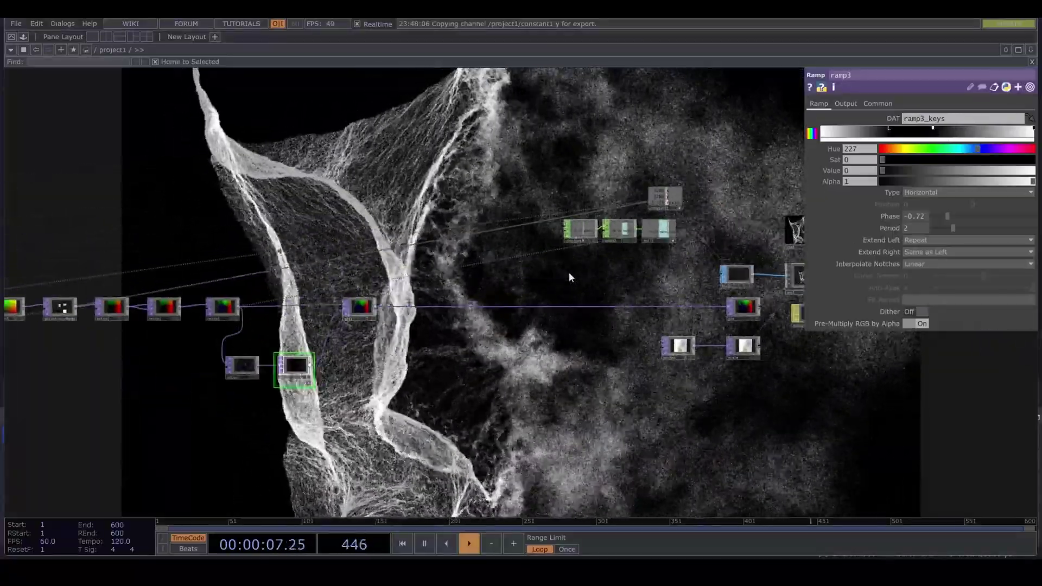
left_click(583, 229)
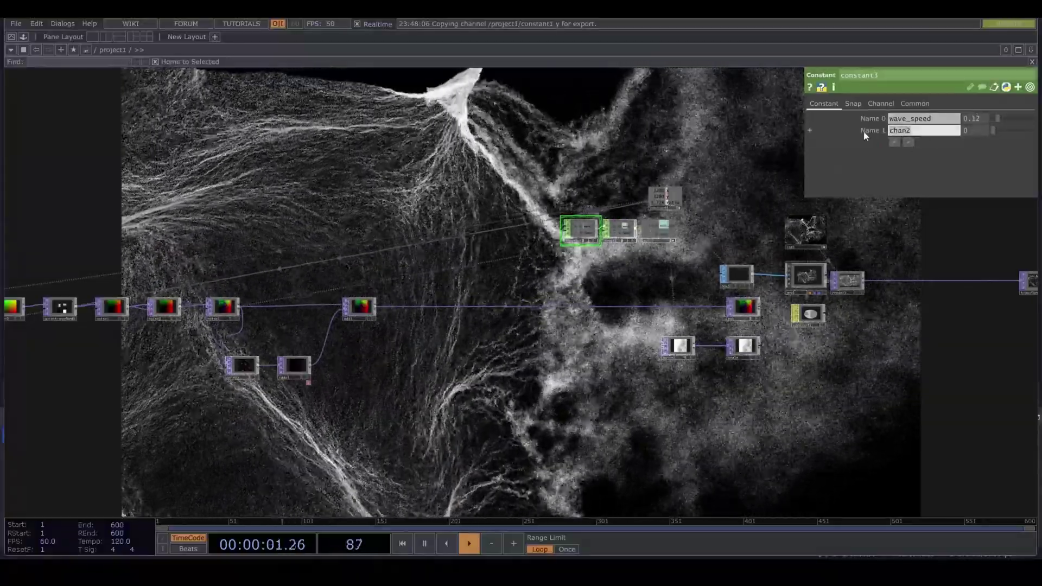
type("dii")
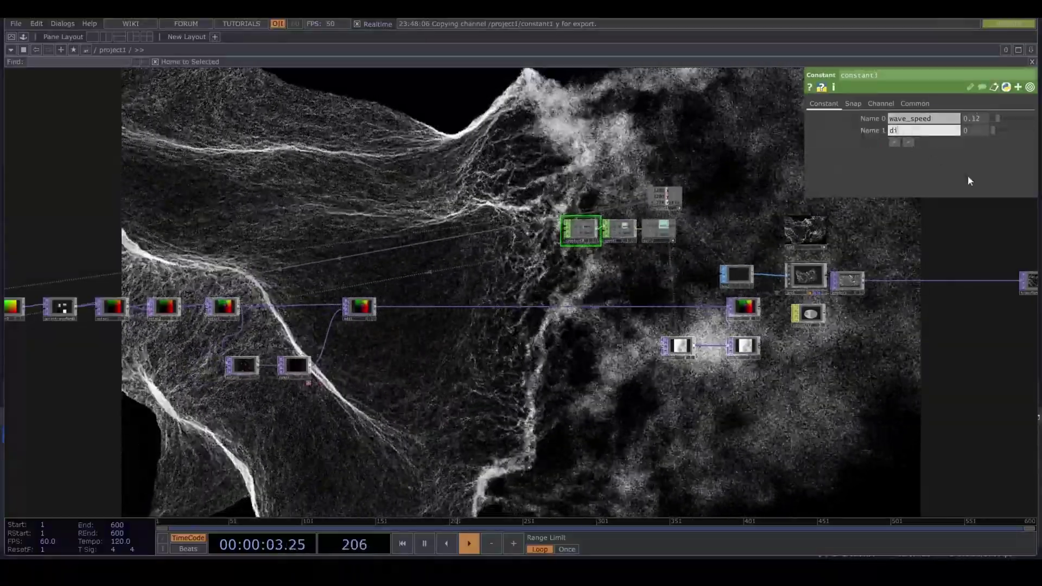
type("s_")
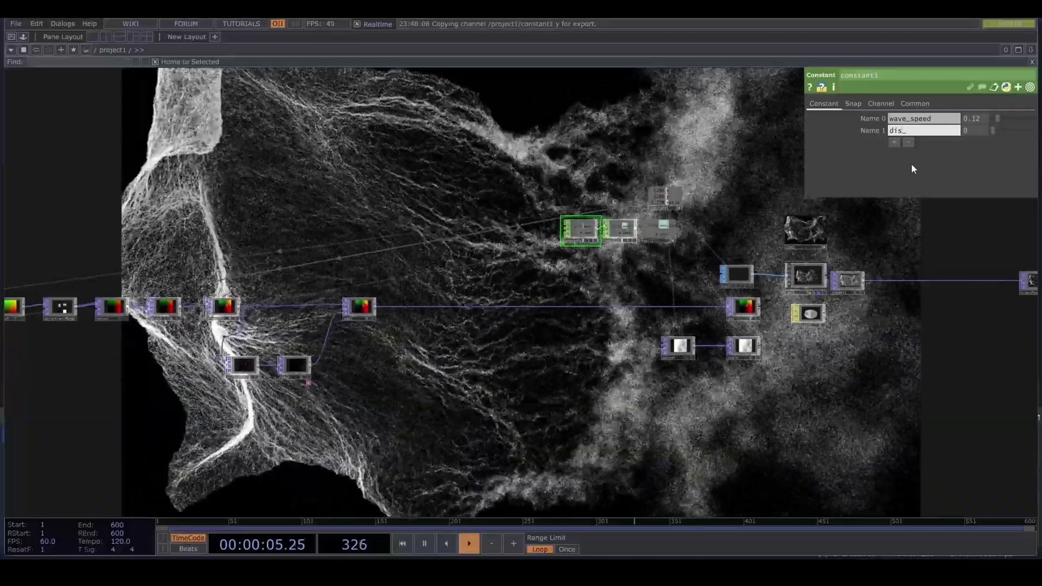
type("speed")
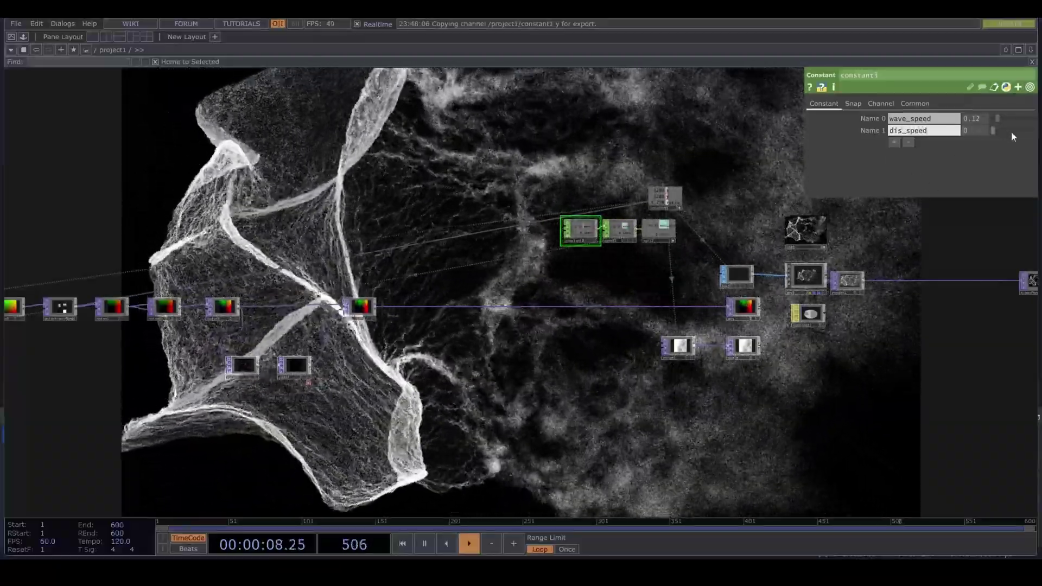
left_click_drag(1011, 133, 1008, 132)
- Drive the Ramp TOP's phase with the dis_speed channel from the null2 CHOP, negated to reverse the direction
left_click(307, 361)
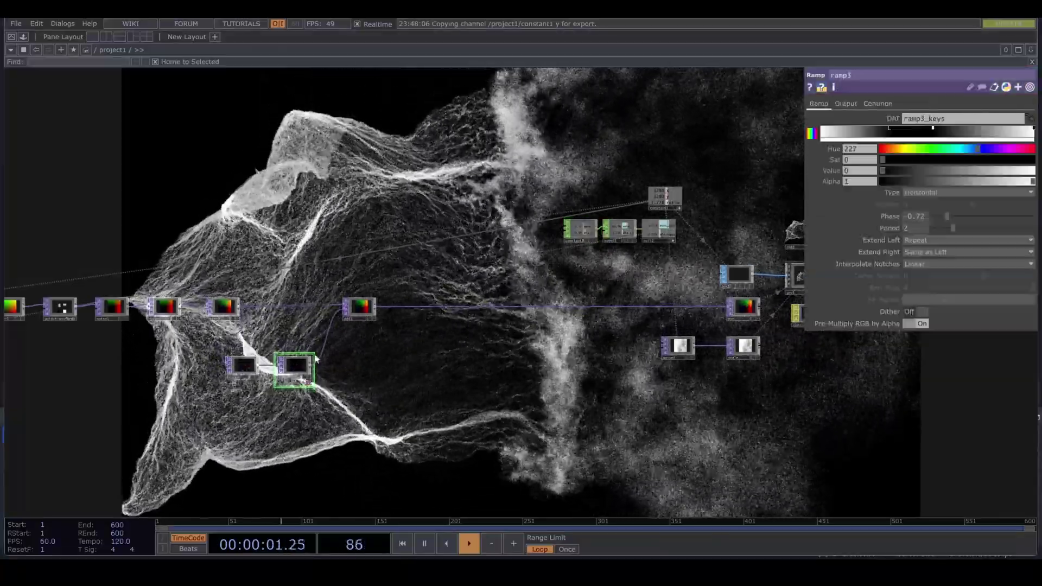
left_click(923, 219)
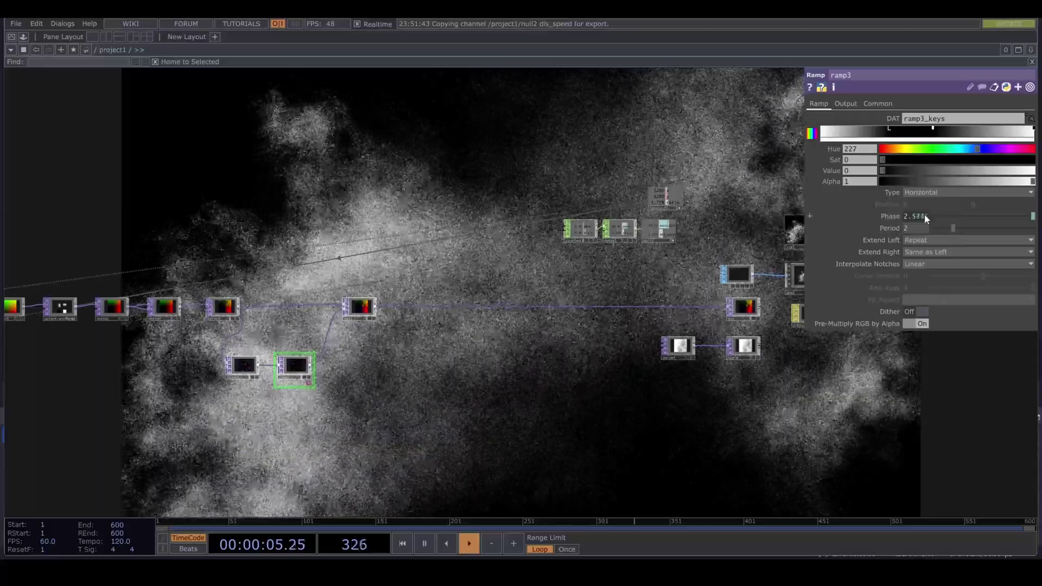
scroll(457, 363, "down", 4)
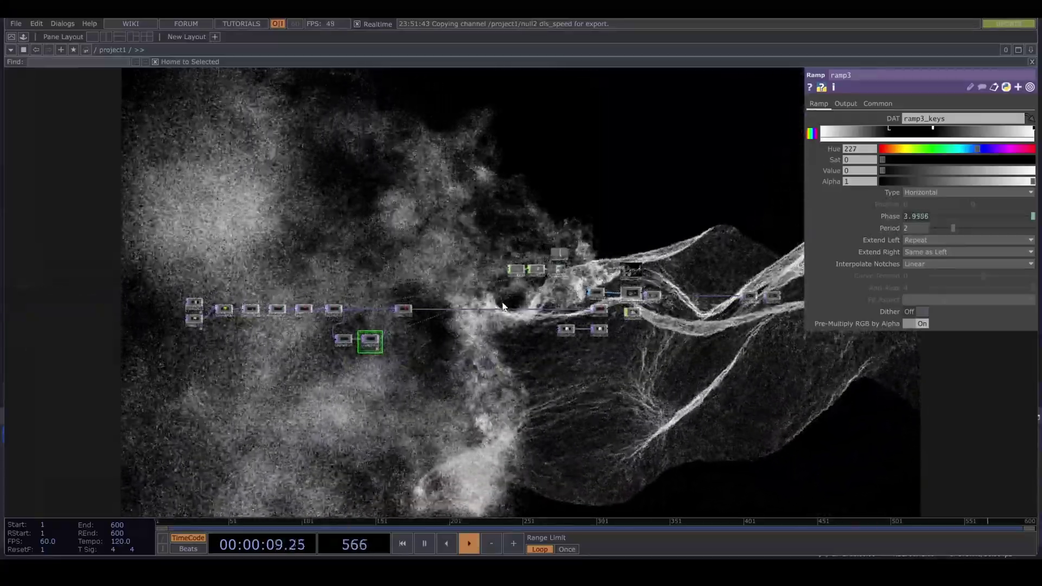
left_click(892, 217)
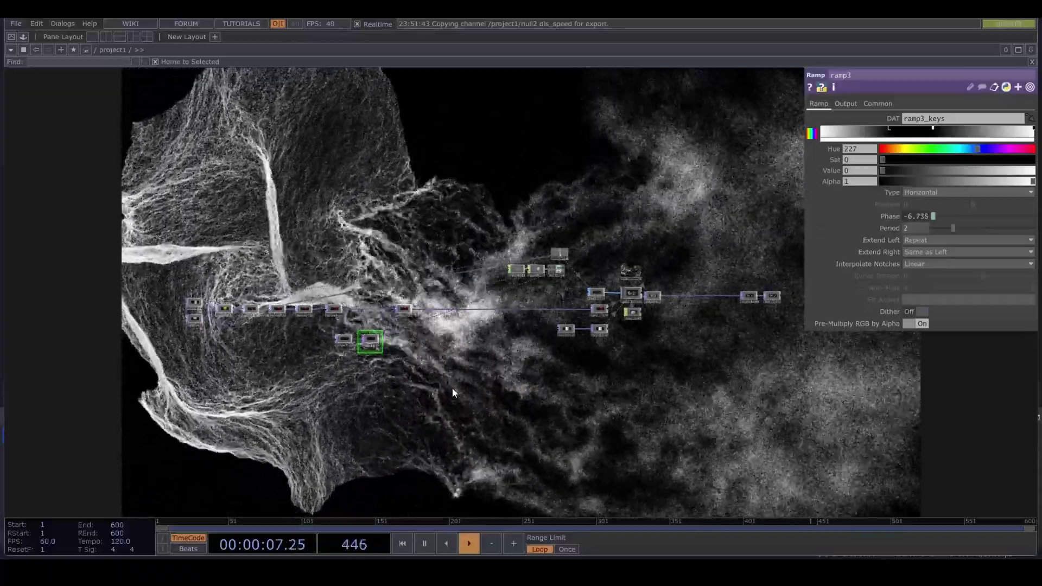
- Set the branched Noise TOP's period to 2, harmonics to 9 and amplitude to about 1.03
scroll(451, 388, "down", 3)
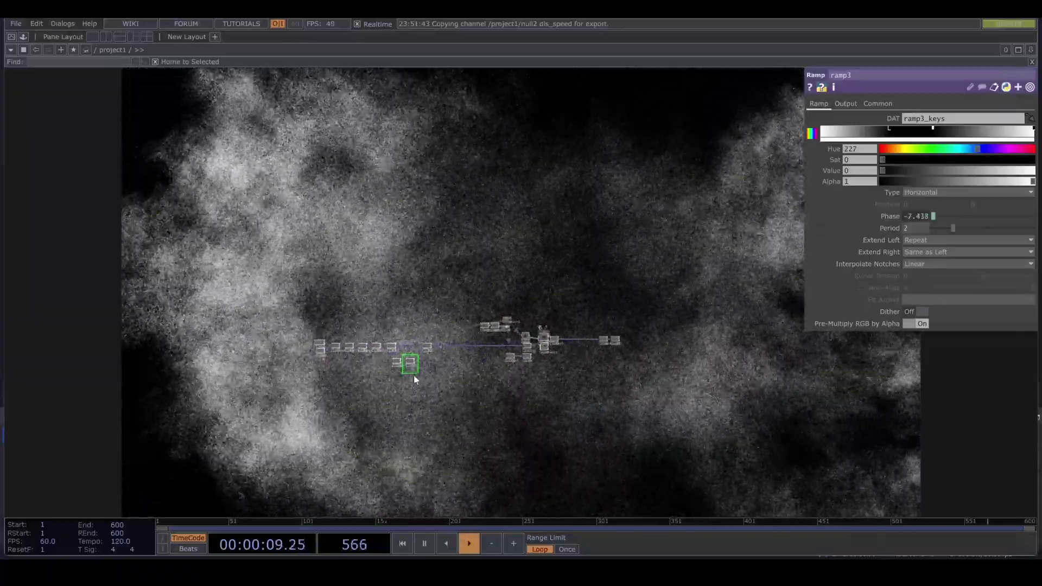
left_click(398, 365)
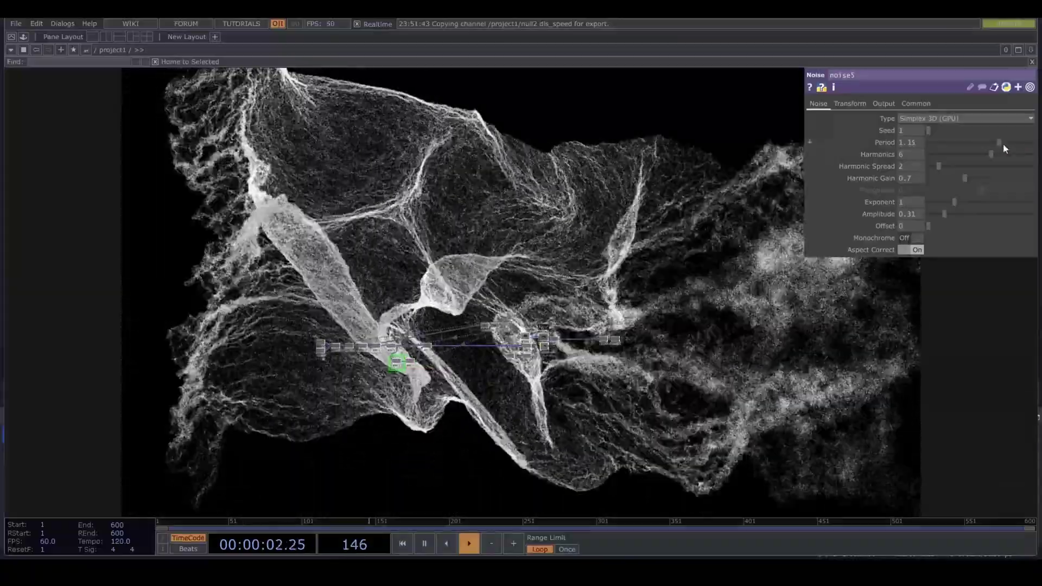
left_click_drag(1004, 146, 1036, 145)
left_click(1023, 157)
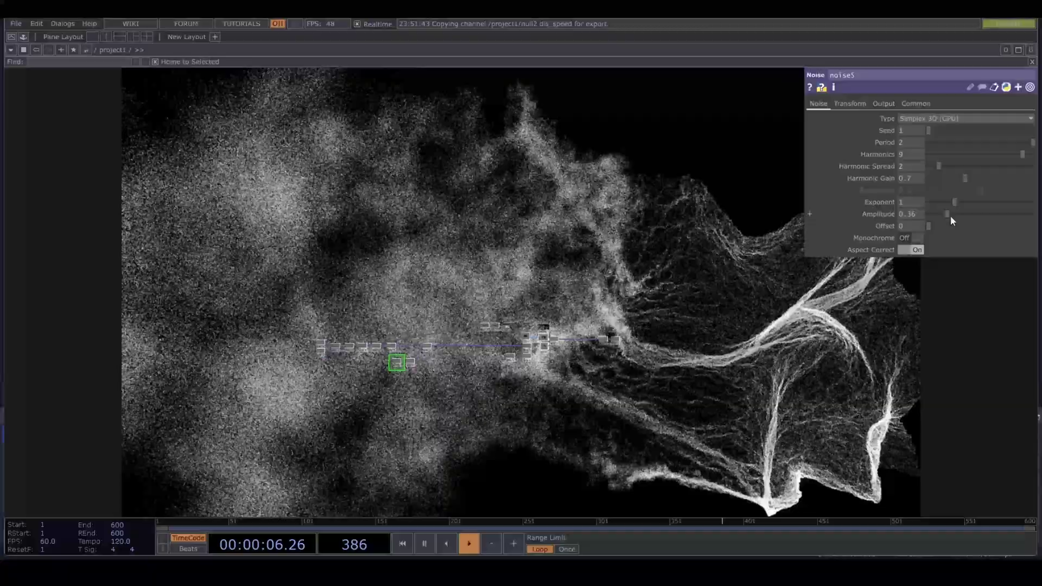
left_click_drag(951, 216, 984, 216)
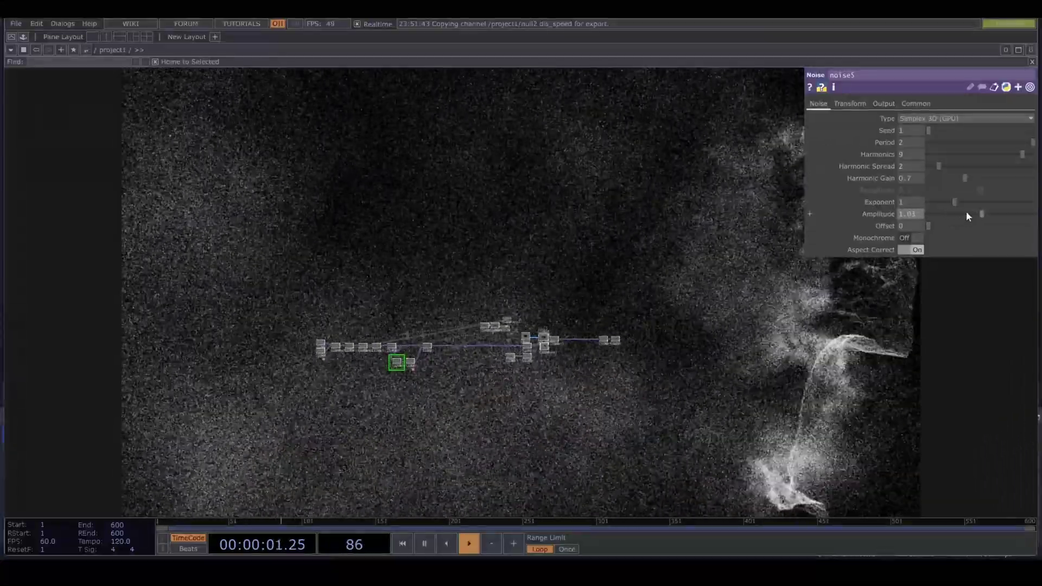
- Lower the dis_speed channel in the speed Constant CHOP to 0.15
scroll(485, 327, "up", 3)
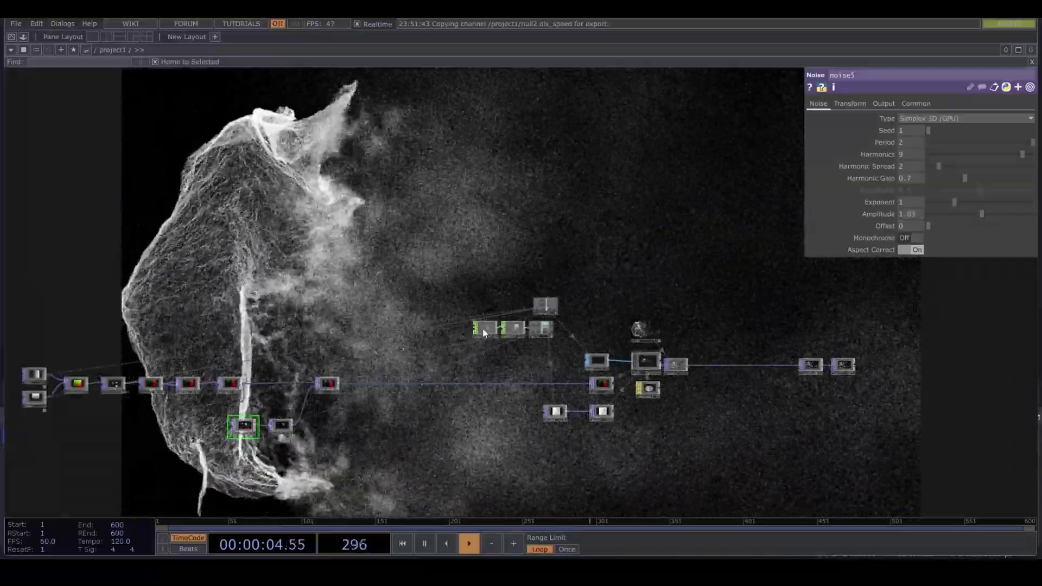
left_click(485, 331)
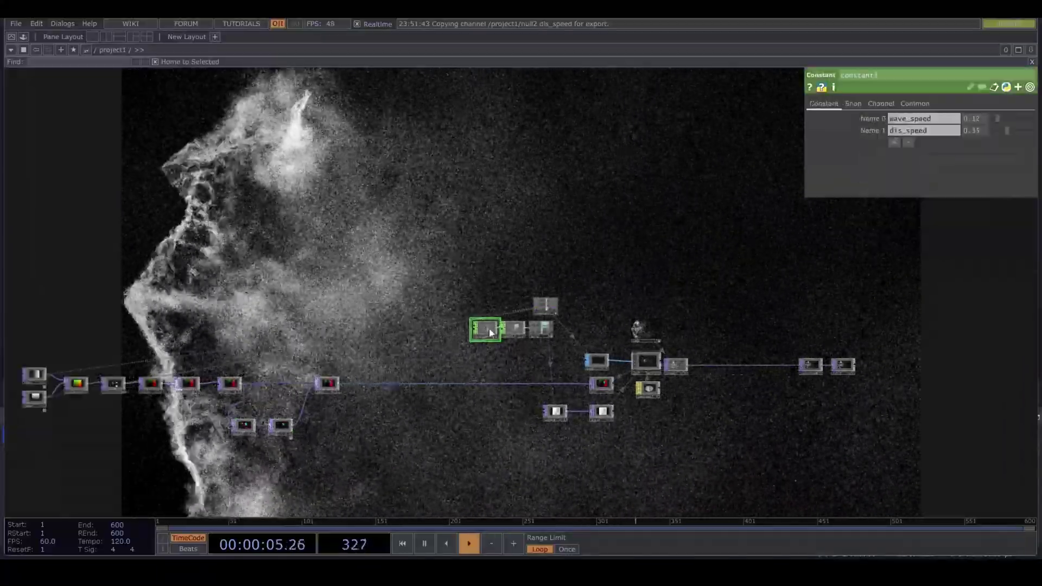
left_click_drag(1002, 130, 997, 130)
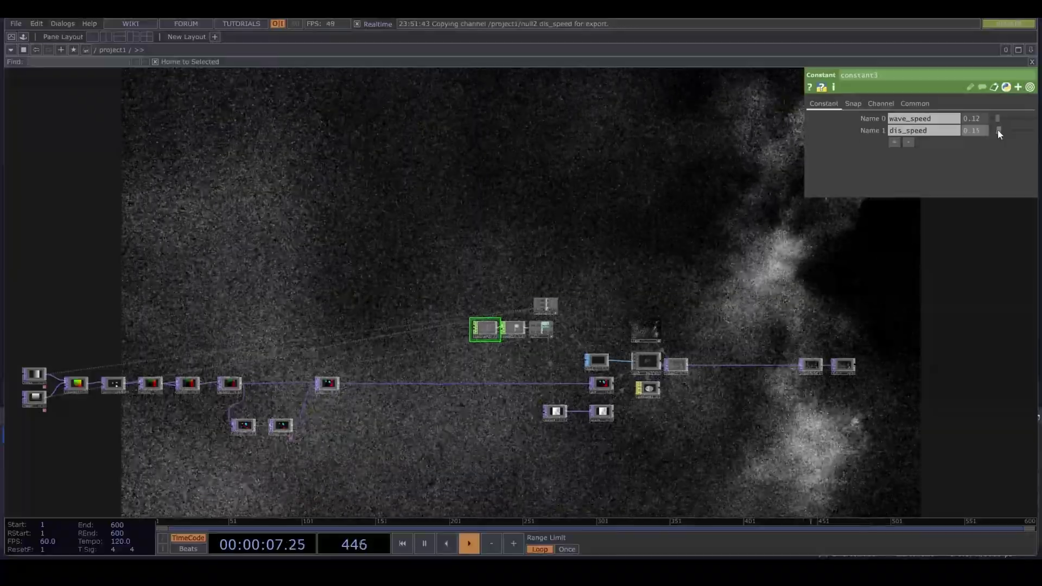
- Stretch the branched Noise TOP by setting its transform's X scale to 0.3
scroll(359, 403, "up", 5)
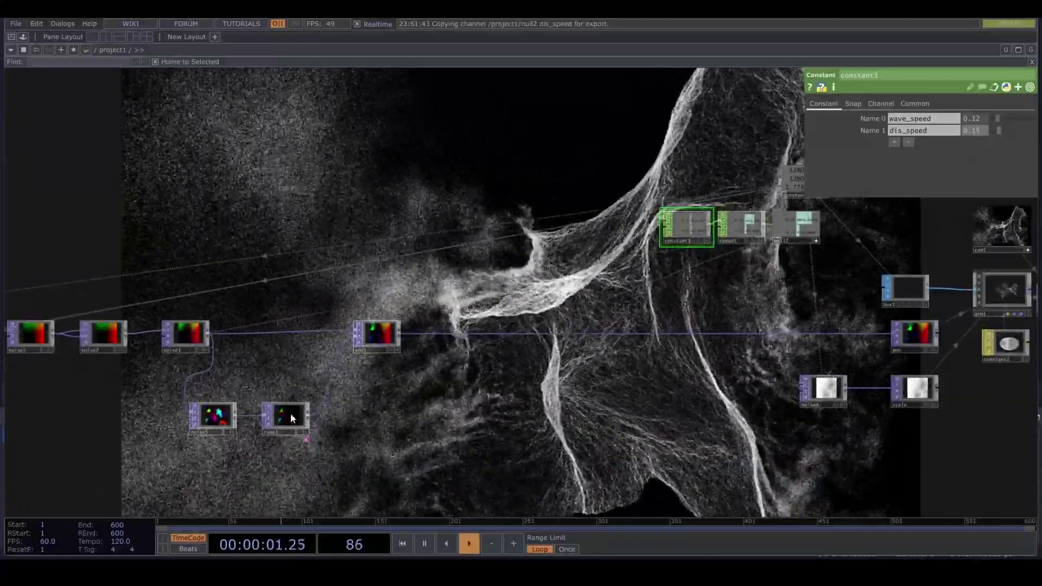
left_click(265, 418)
left_click(212, 415)
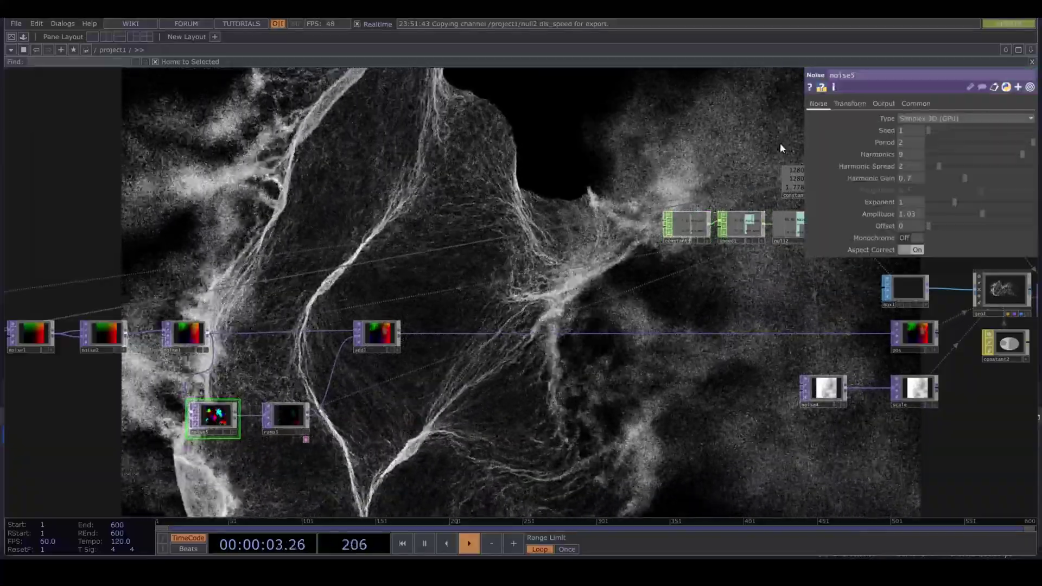
middle_click_drag(950, 166, 898, 156)
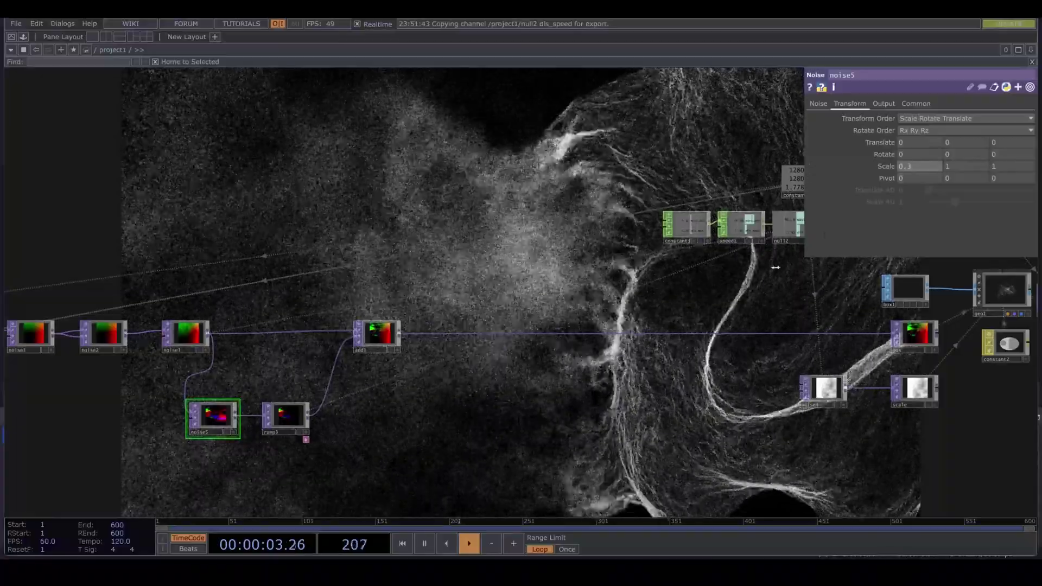
- Raise the branched Noise TOP's harmonics to 10
scroll(217, 419, "up", 3)
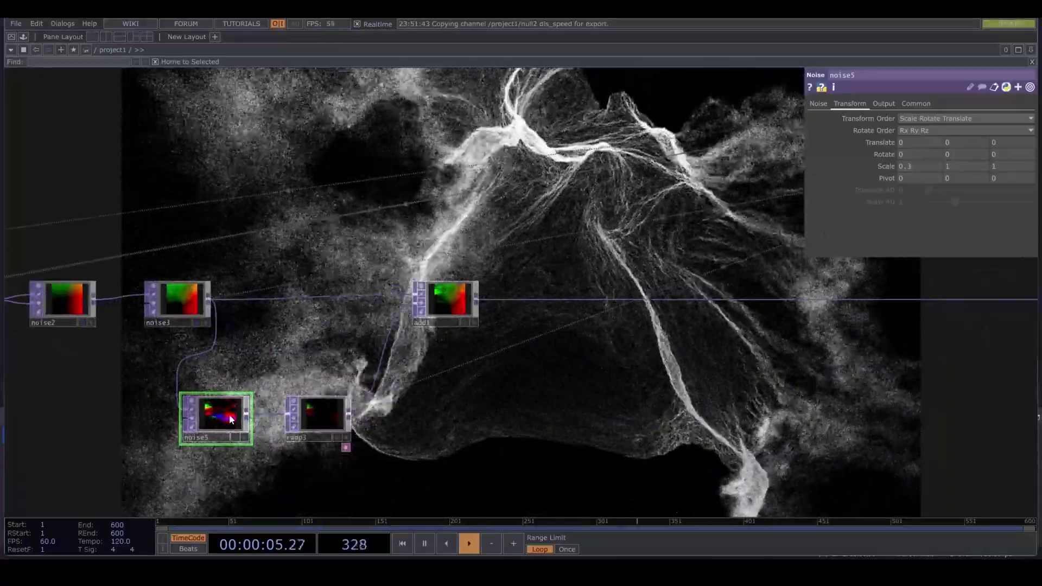
left_click(822, 104)
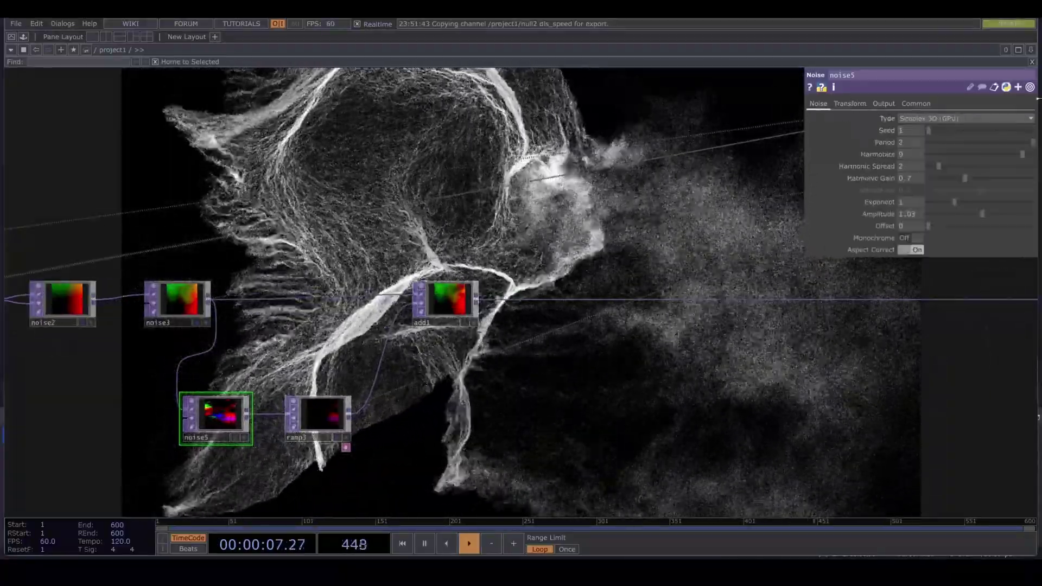
left_click_drag(1023, 154, 1032, 157)
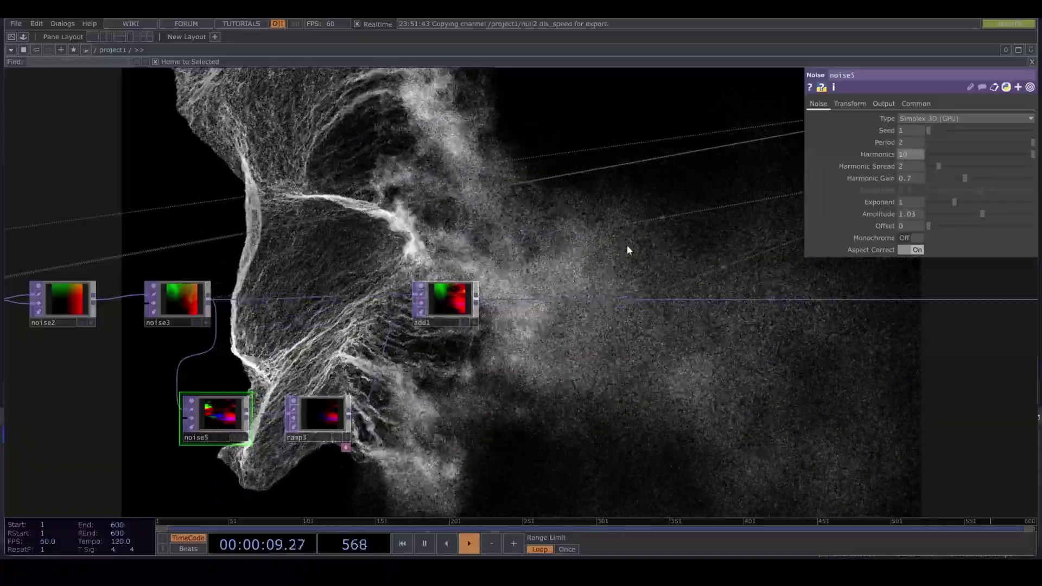
- Add a new Noise TOP in the empty area below the scale texture's noise chain
scroll(603, 258, "up", 1)
scroll(600, 260, "down", 4)
left_click_drag(943, 392, 597, 365)
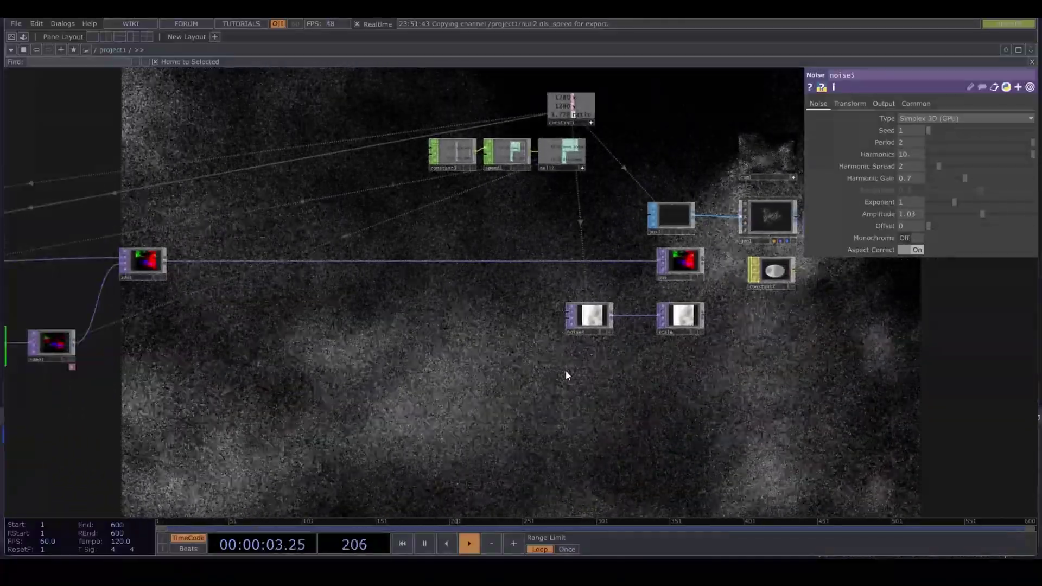
key("Tab")
type("noi")
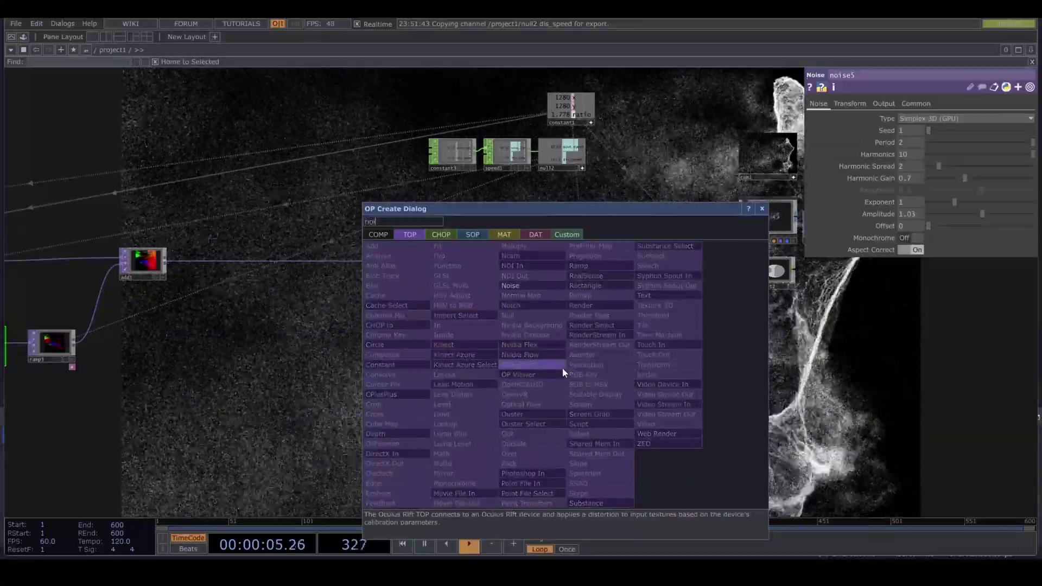
left_click(544, 284)
left_click(522, 383)
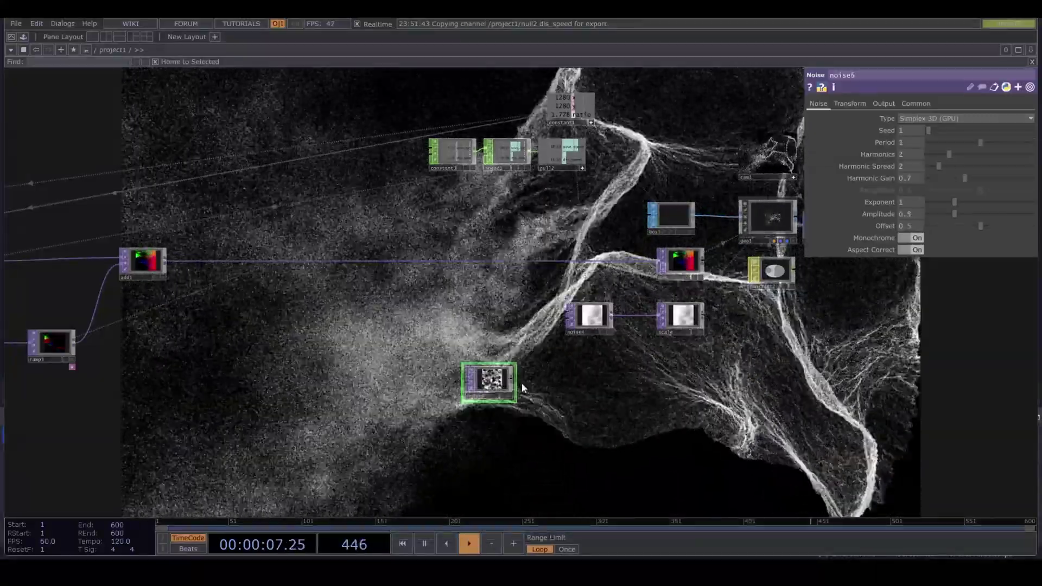
- Connect a Lookup TOP to the output of the new Noise TOP
left_click_drag(513, 379, 581, 378)
type("lo")
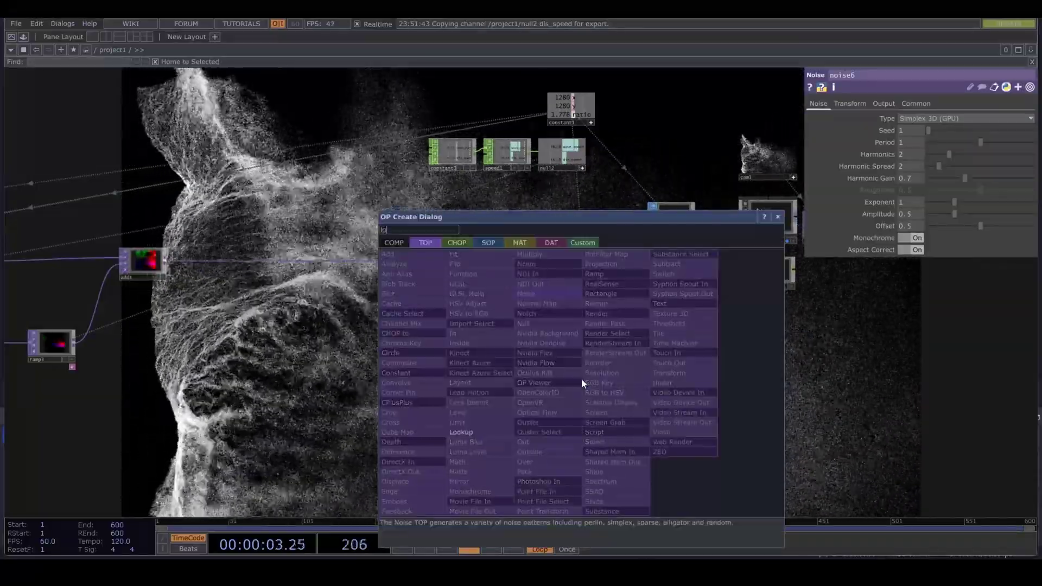
left_click(487, 431)
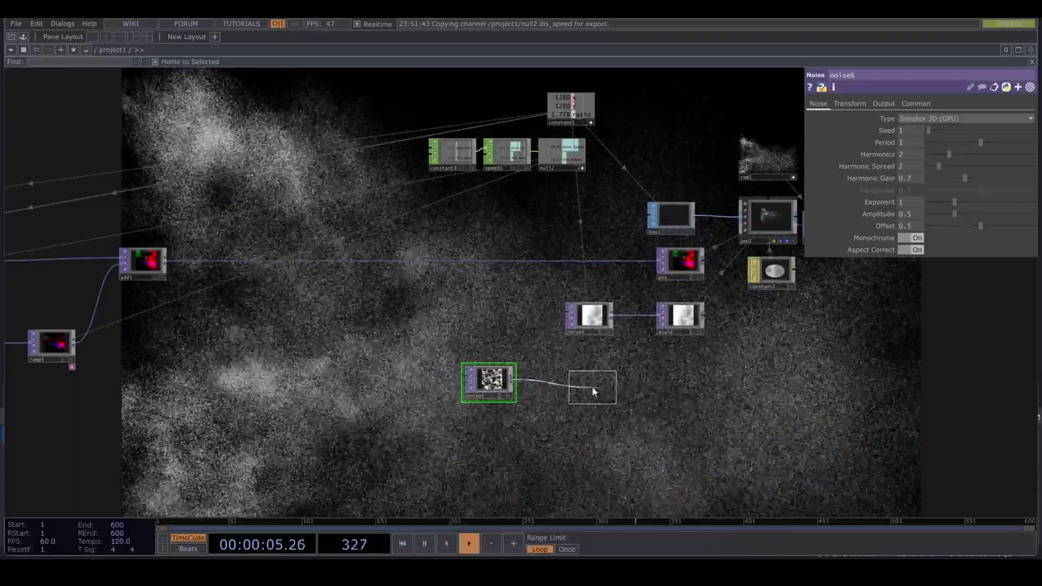
left_click(581, 385)
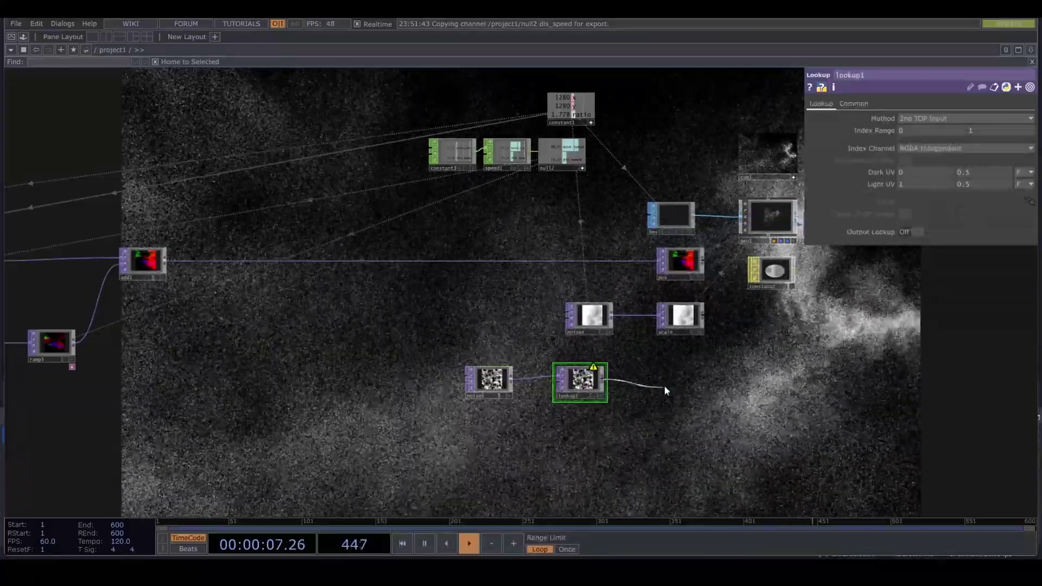
- Append a Null TOP after the Lookup TOP and rename it col
left_click(665, 384)
type("nul")
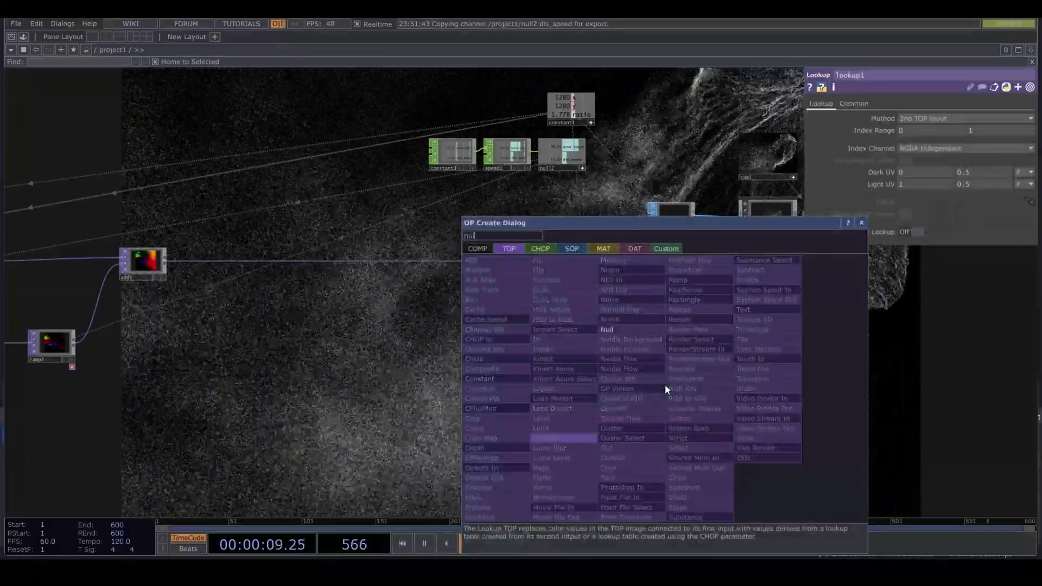
left_click(606, 330)
left_click(689, 381)
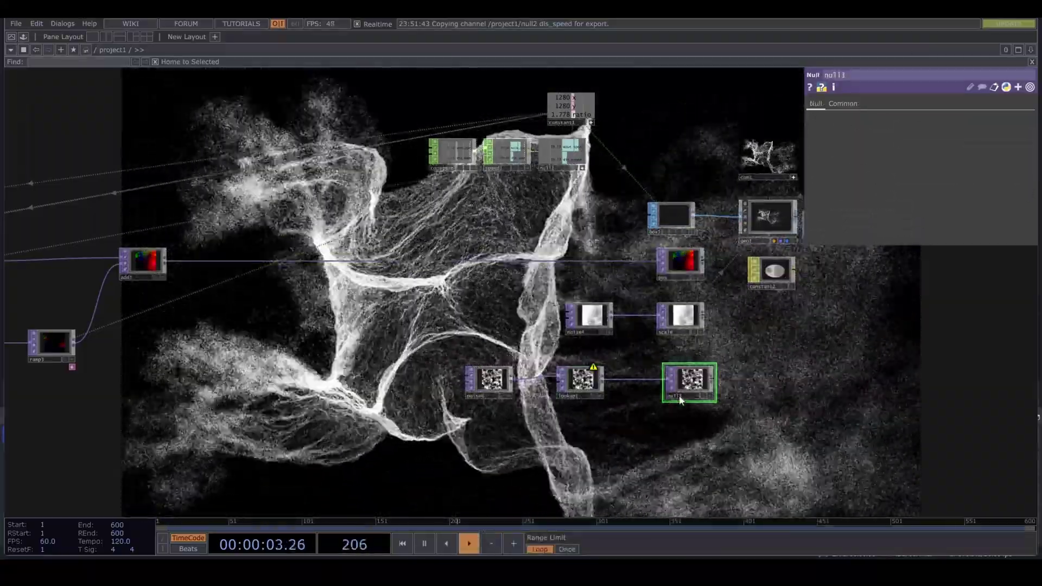
left_click(680, 397)
type("col")
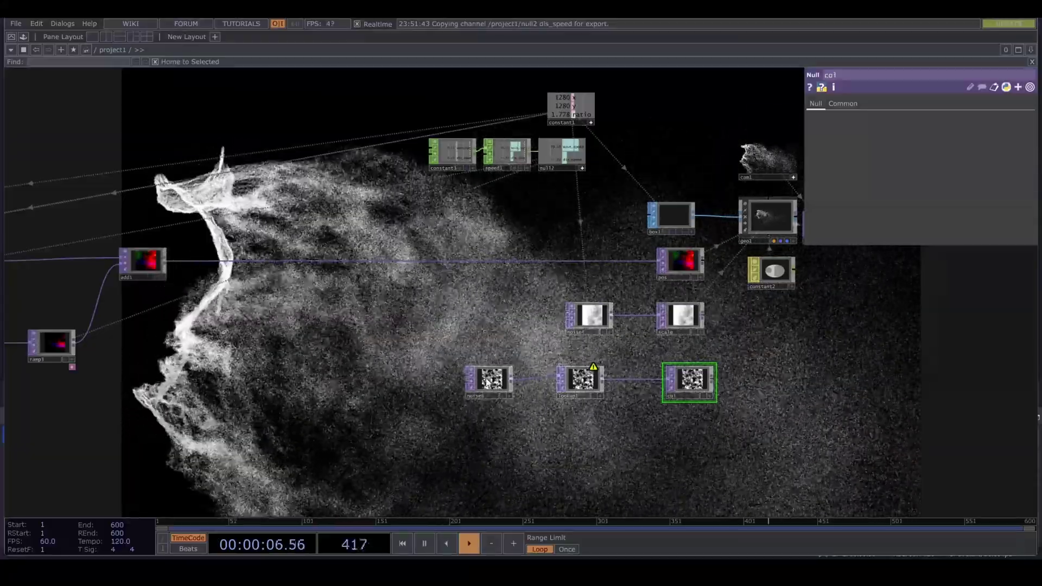
- Export constant1's x and y channels (1280 each) to the color Noise TOP's resolution and set its pixel format to 32-bit float (RGBA)
left_click(472, 383)
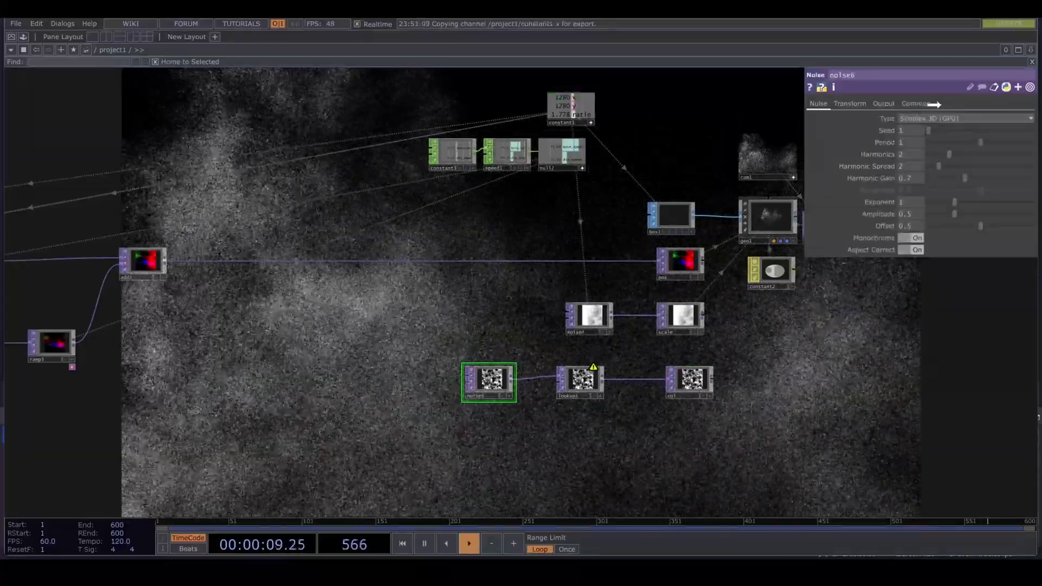
left_click(916, 104)
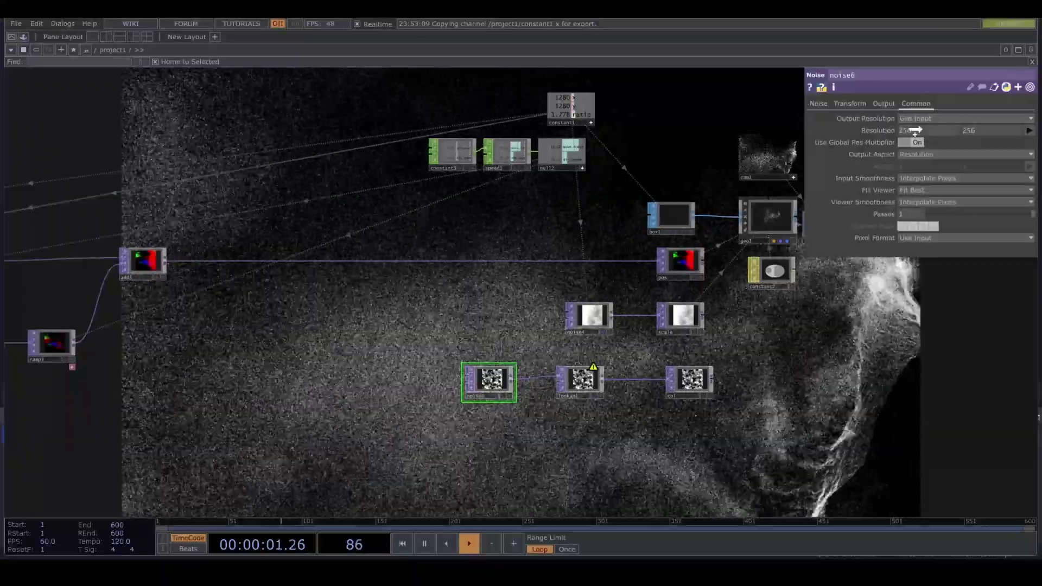
right_click(888, 118)
left_click(923, 134)
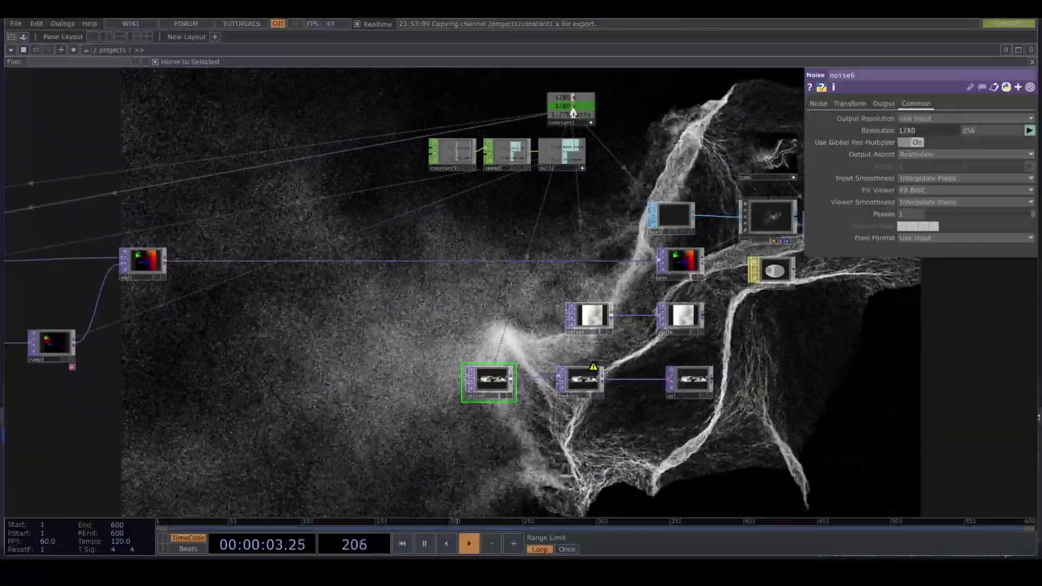
left_click_drag(614, 106, 972, 132)
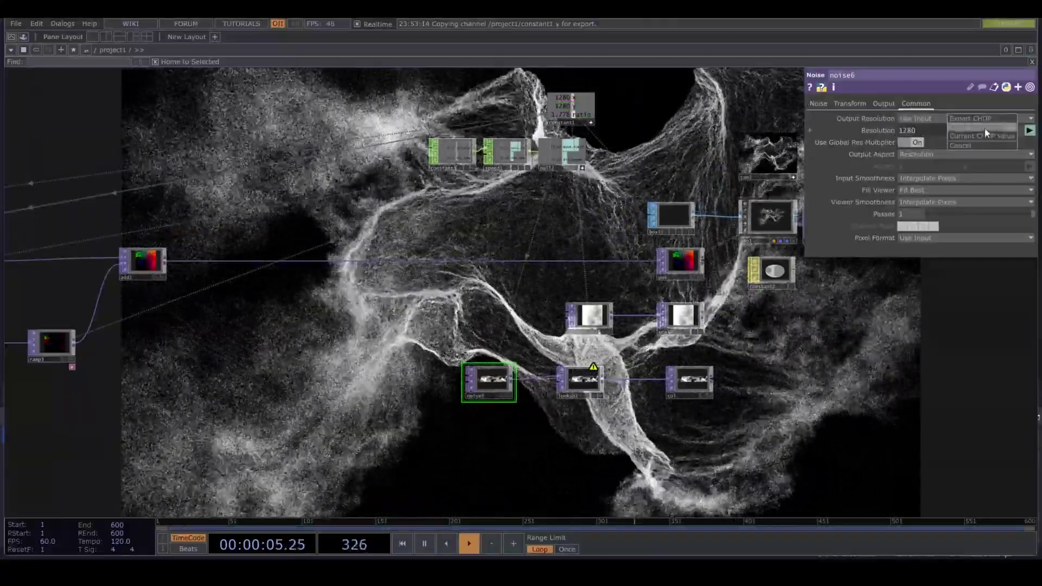
left_click(985, 133)
left_click(939, 240)
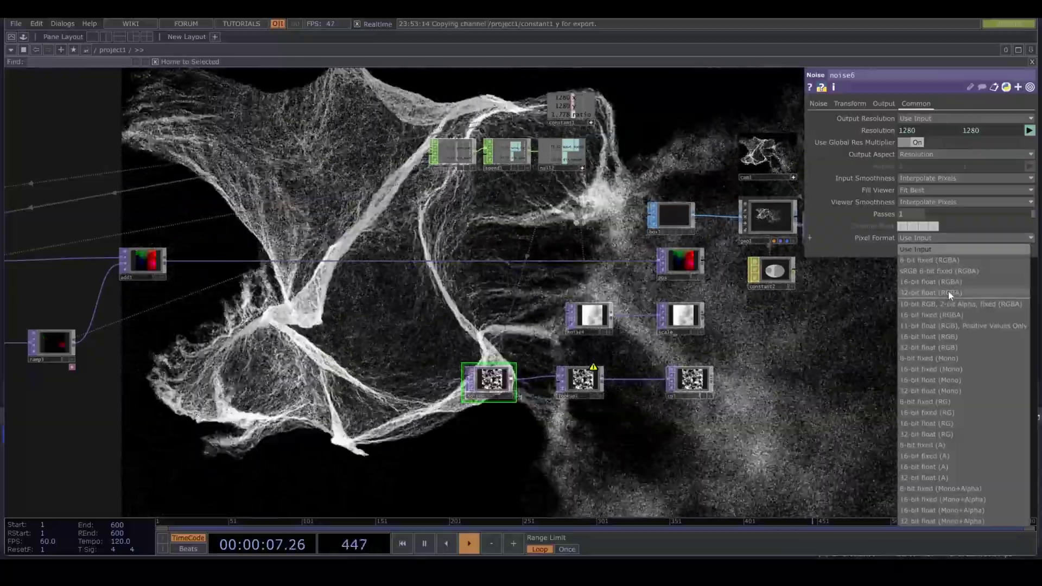
left_click(947, 298)
- Add a Ramp TOP directly below the color chain's Noise TOP
left_click_drag(498, 448, 512, 438)
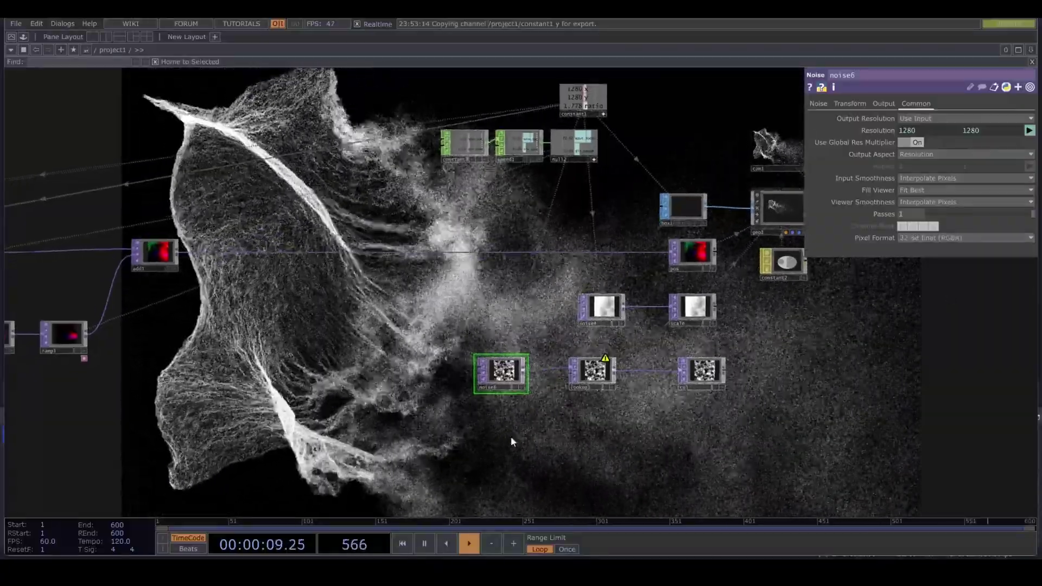
key("Tab")
type("ramp")
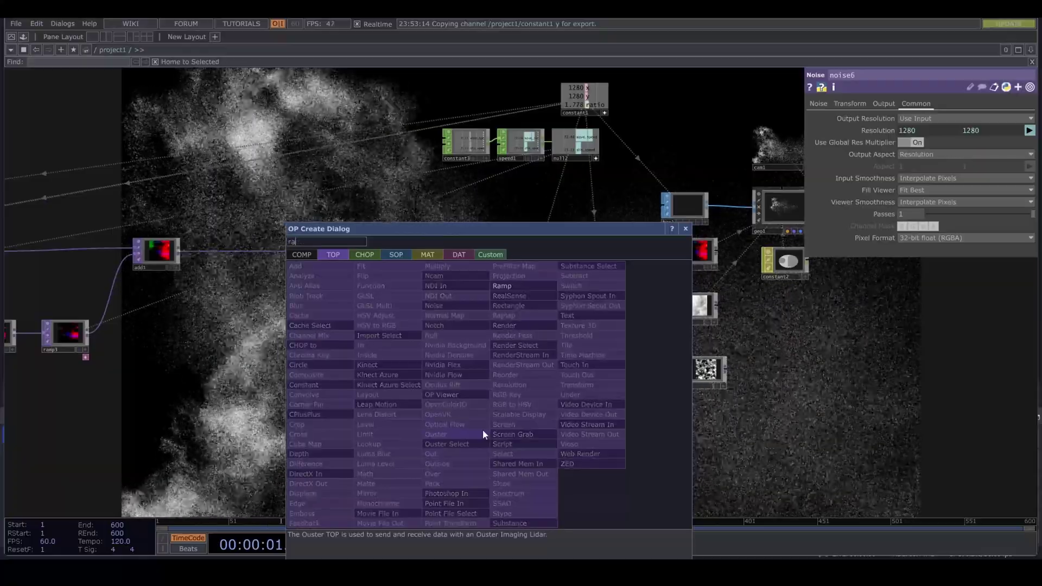
left_click(535, 284)
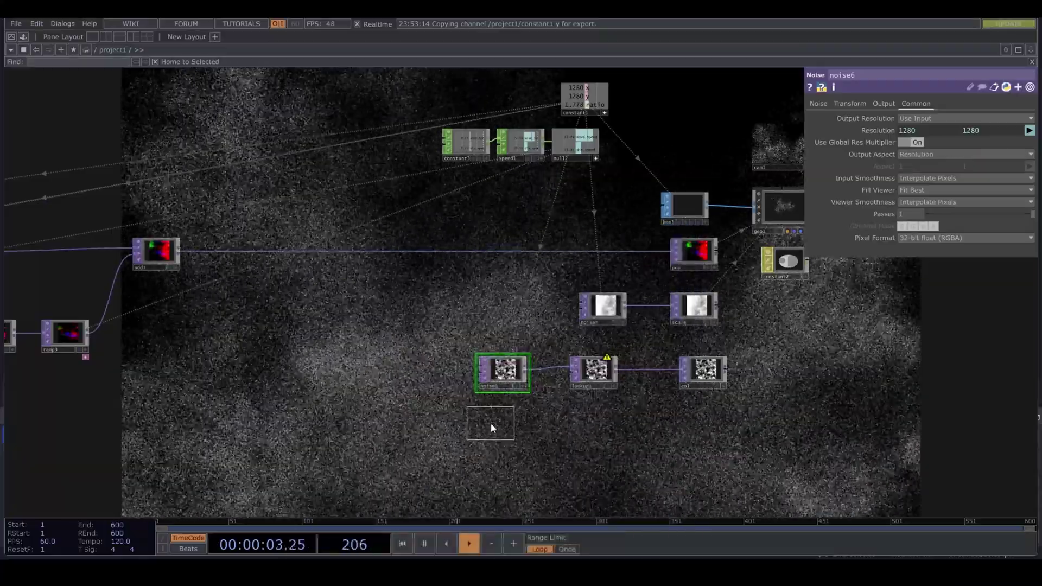
left_click(503, 421)
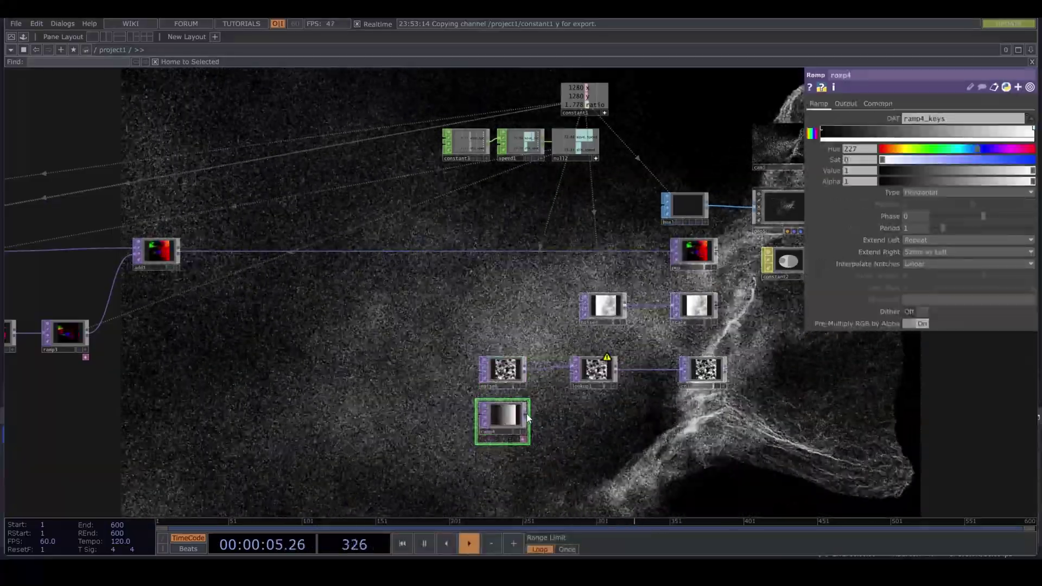
- Set the new Ramp TOP to 32-bit float (RGBA) with a resolution of 1280 by 1, linking the width to constant1's x channel
left_click(877, 103)
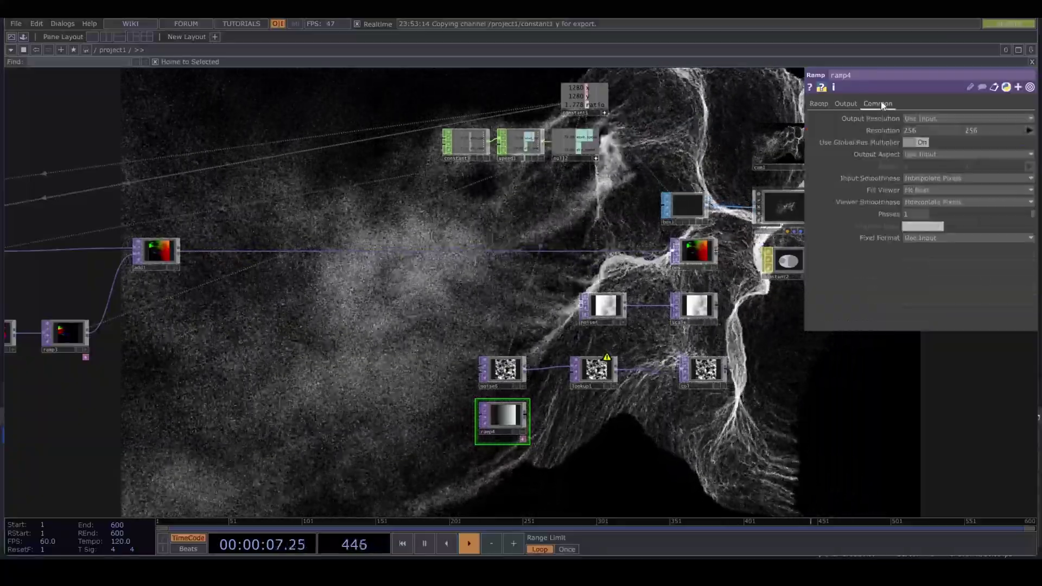
left_click(955, 237)
left_click(944, 292)
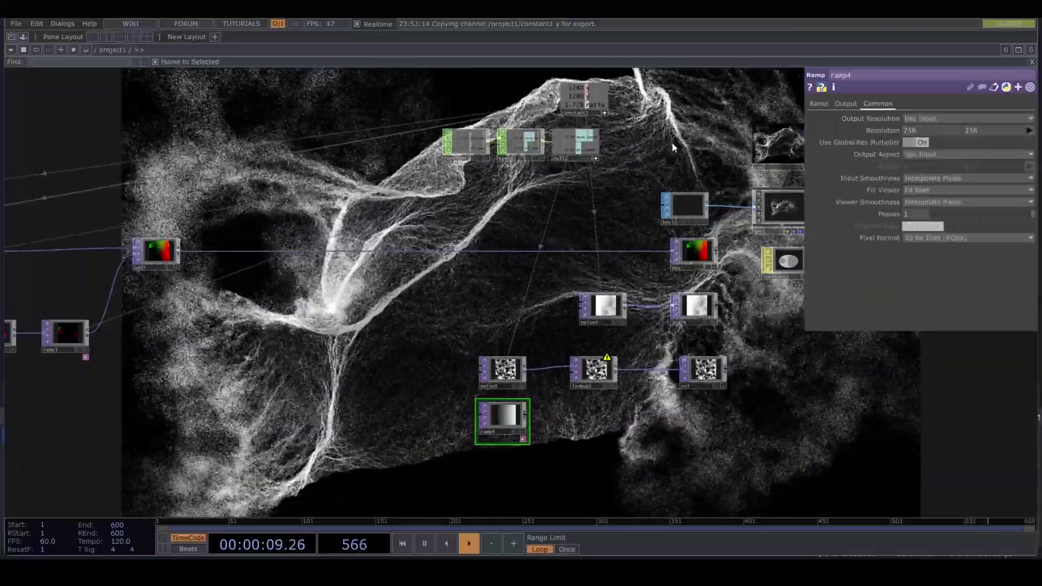
left_click_drag(587, 90, 917, 131)
left_click(922, 132)
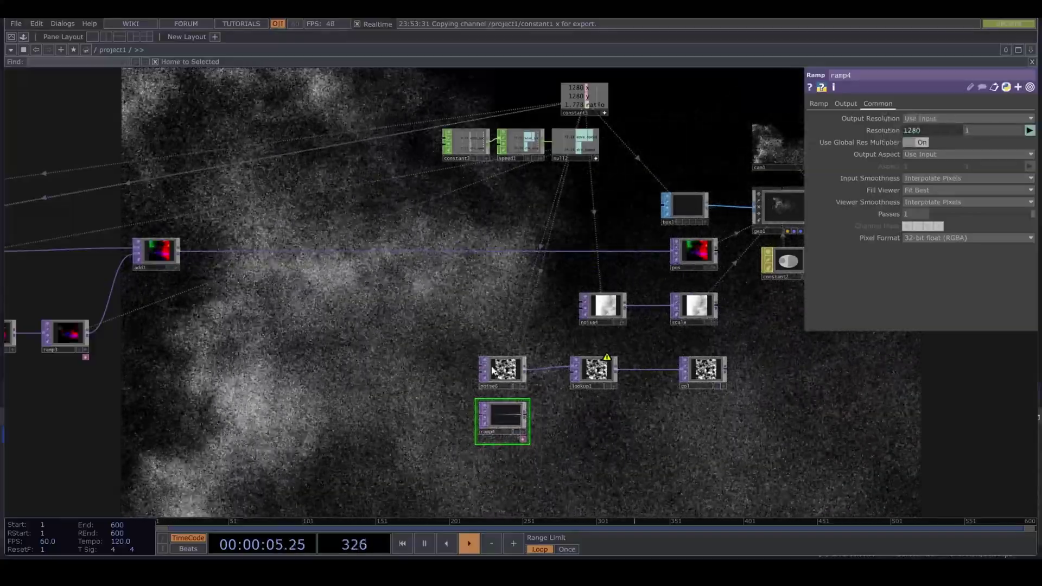
- Wire the ramp into the Lookup TOP's second input and color its keys from dark blue (hue 220) to pink (hue 349, saturation 0.511)
scroll(507, 426, "up", 5)
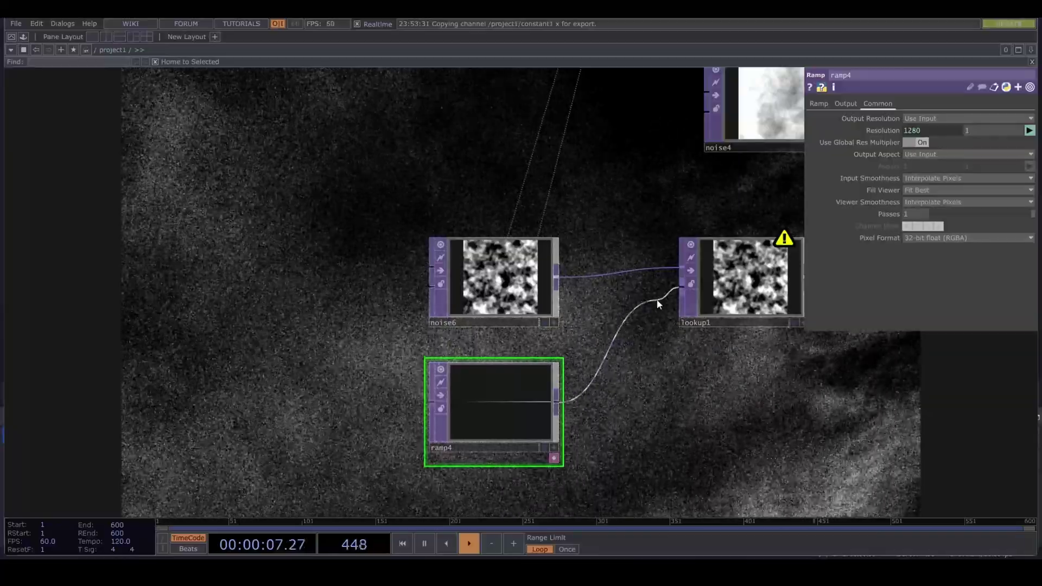
left_click(819, 103)
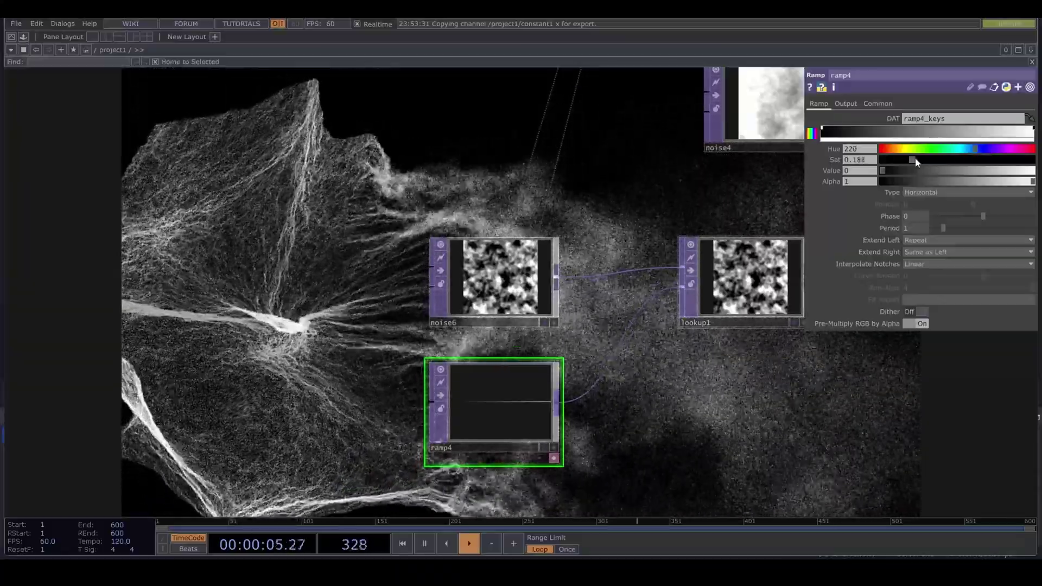
left_click_drag(927, 160, 942, 178)
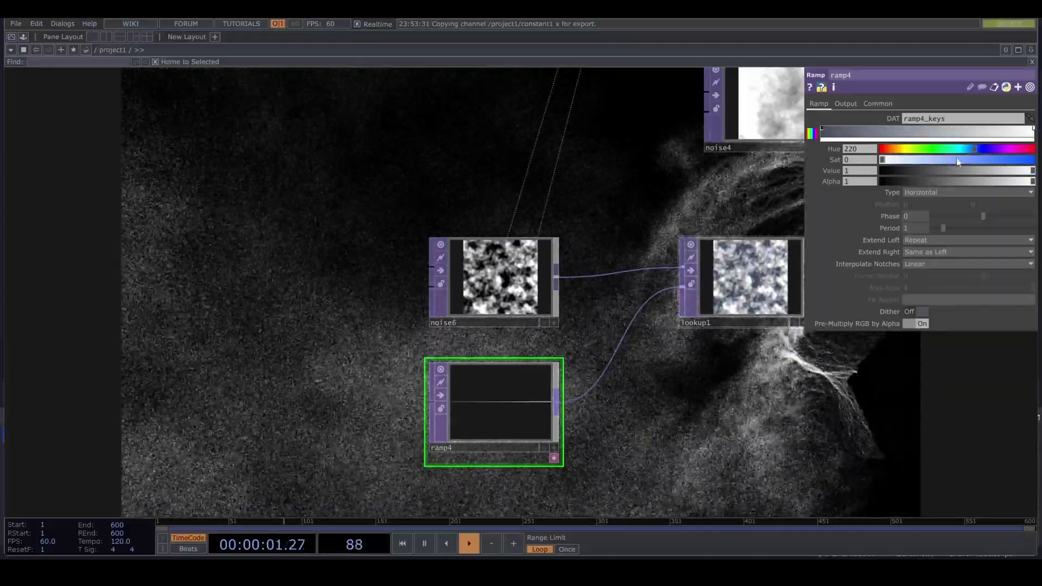
left_click_drag(975, 146, 1030, 152)
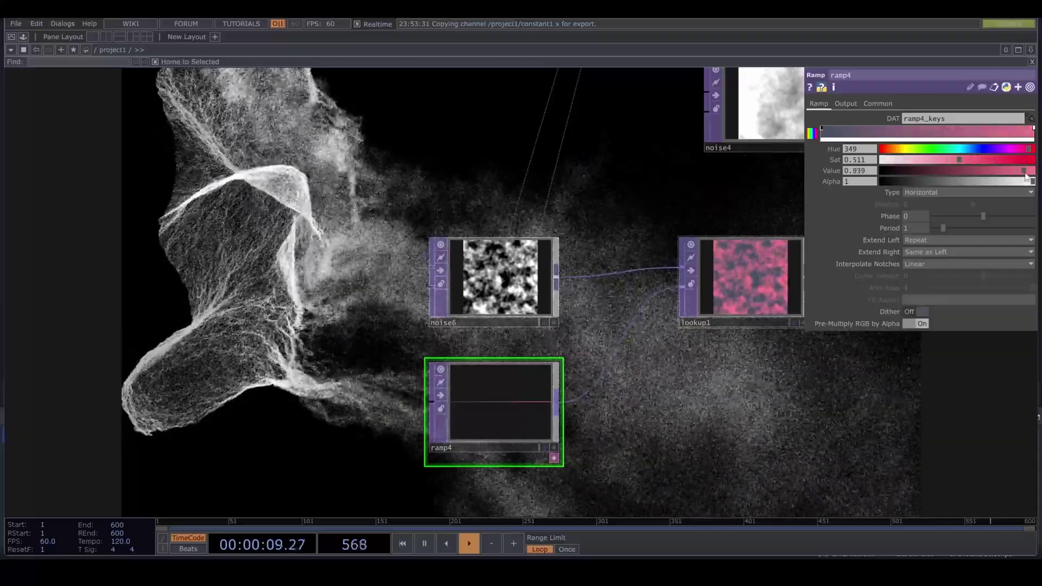
- Assign the col Null as geo1's instance Color OP and map R, G and B to its r, g and b channels
middle_click_drag(695, 414, 544, 412)
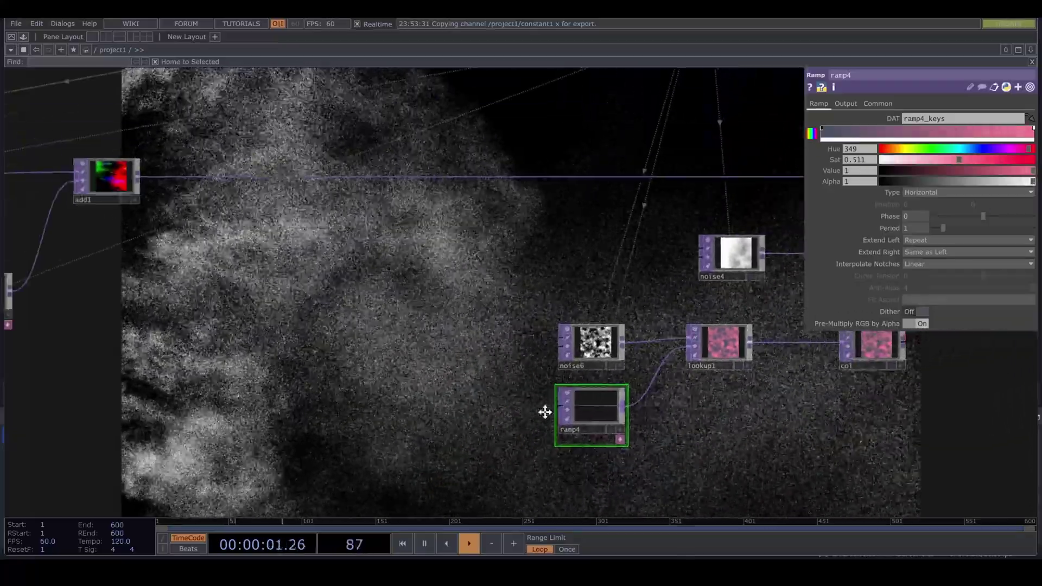
left_click_drag(815, 350, 296, 313)
left_click_drag(460, 263, 481, 333)
left_click(478, 153)
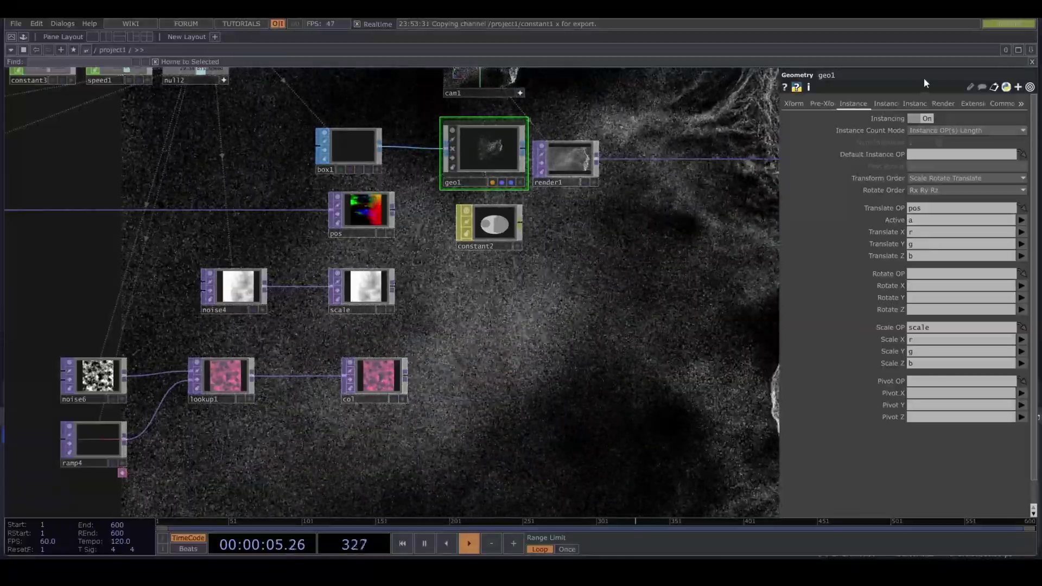
left_click(895, 103)
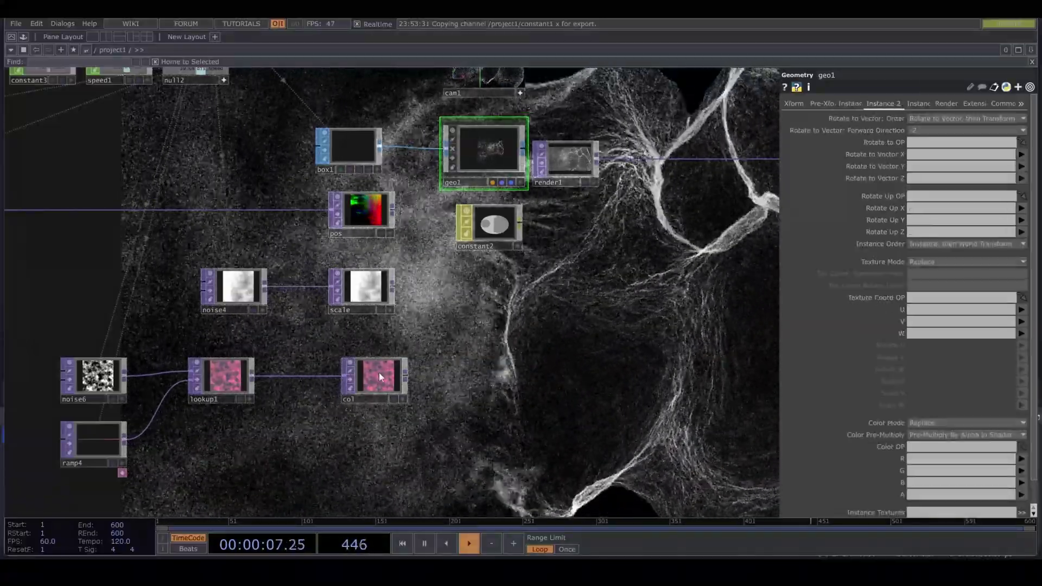
left_click_drag(378, 374, 961, 446)
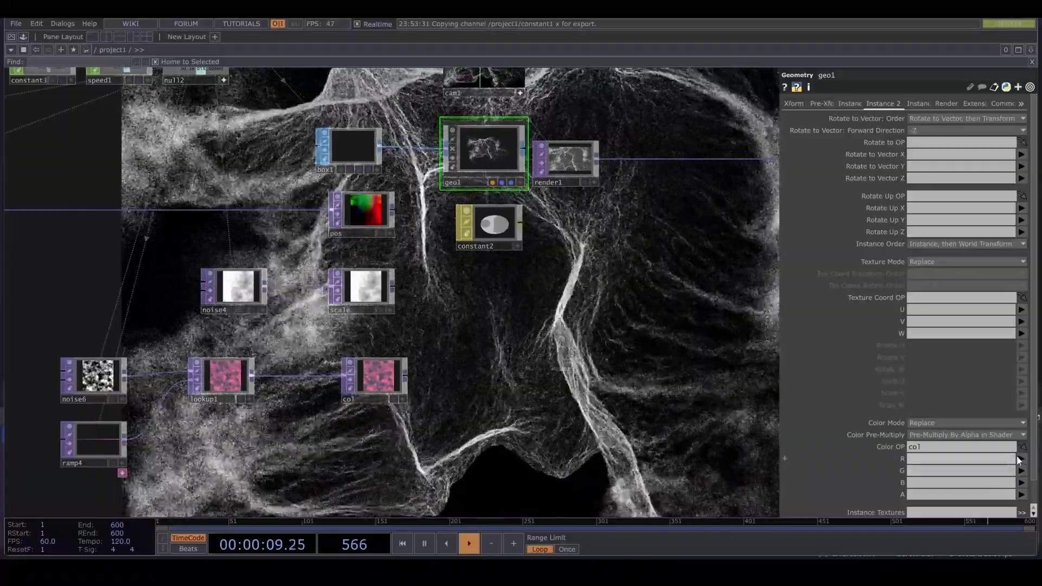
left_click(1020, 460)
left_click(1024, 473)
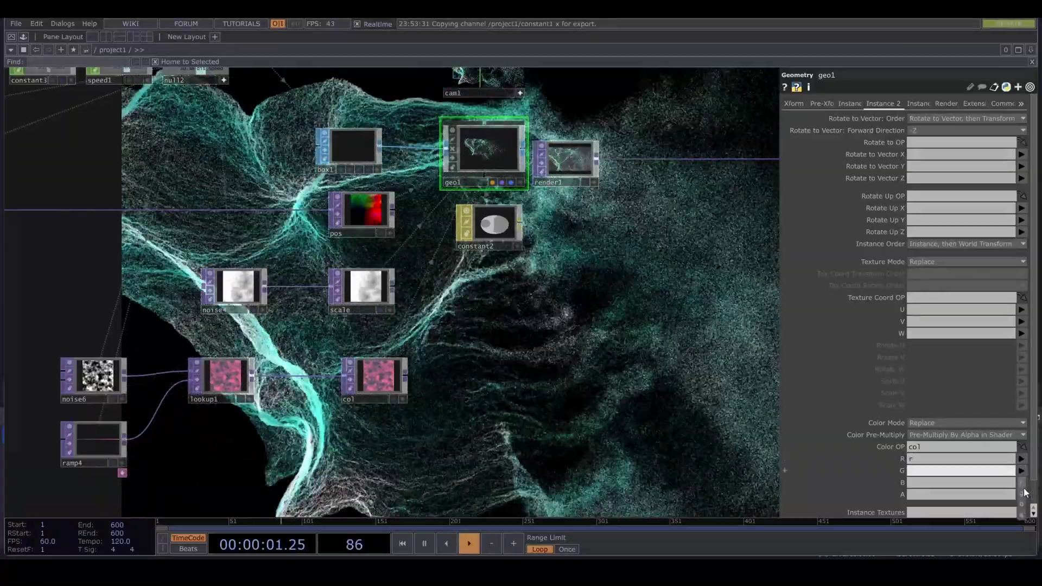
left_click(1022, 470)
left_click(1025, 485)
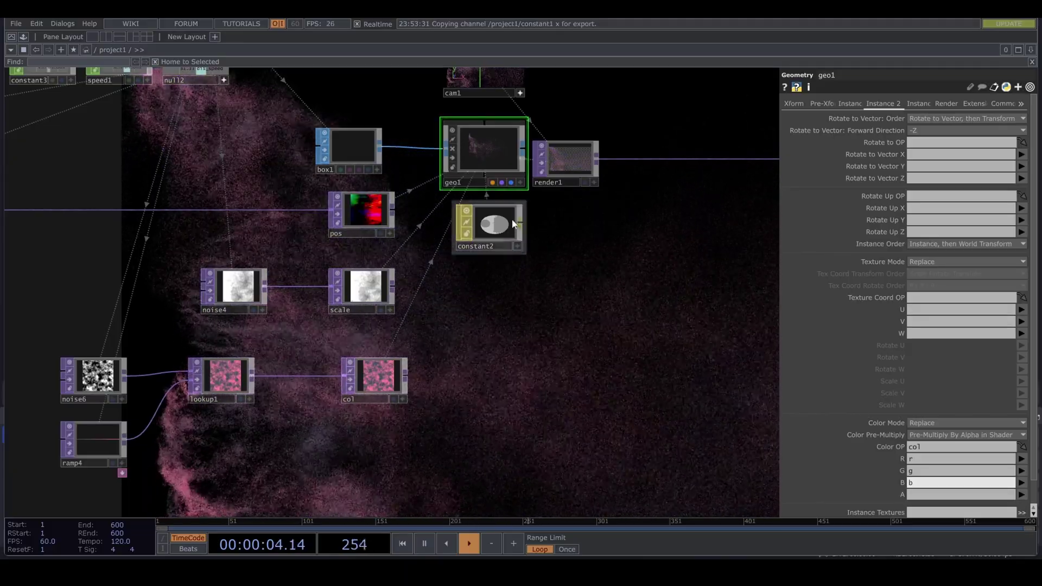
- Turn off the node viewers of the geometry and camera components
left_click_drag(417, 97, 412, 204)
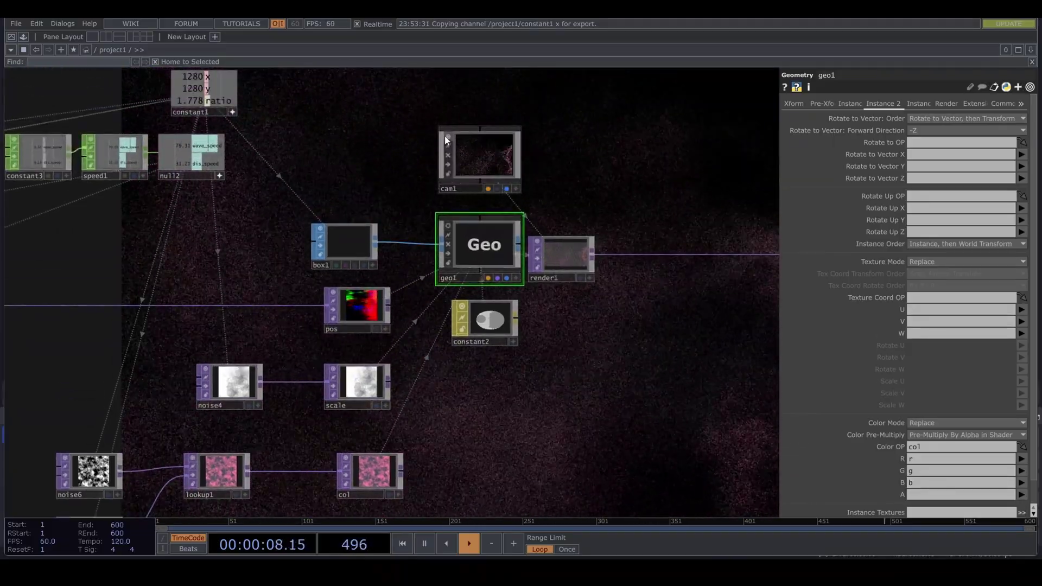
scroll(442, 313, "down", 3)
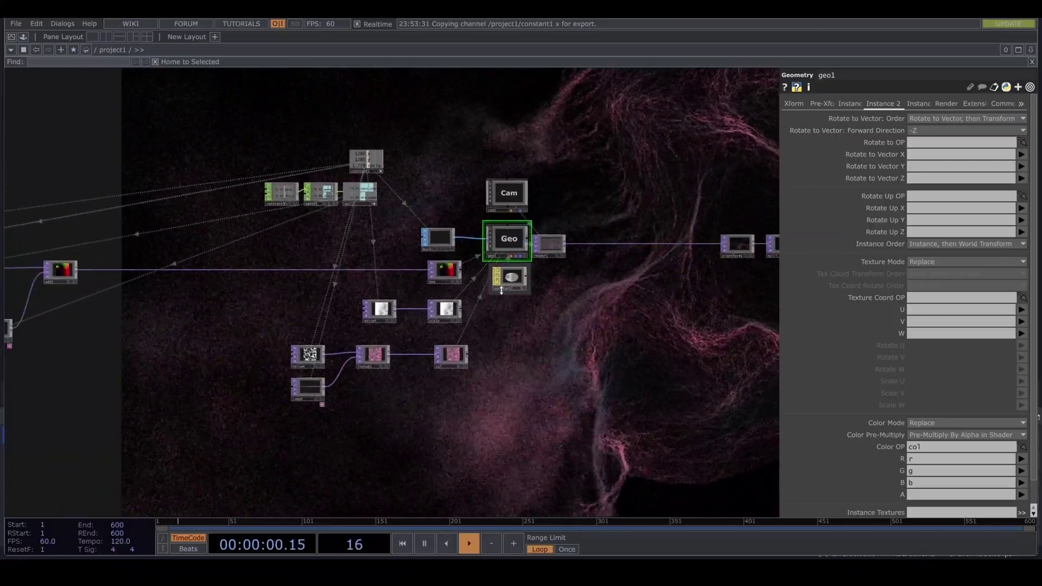
- Stretch the color noise horizontally through its transform scale and set its noise type to Perlin 3D (GPU)
left_click(296, 346)
left_click(846, 103)
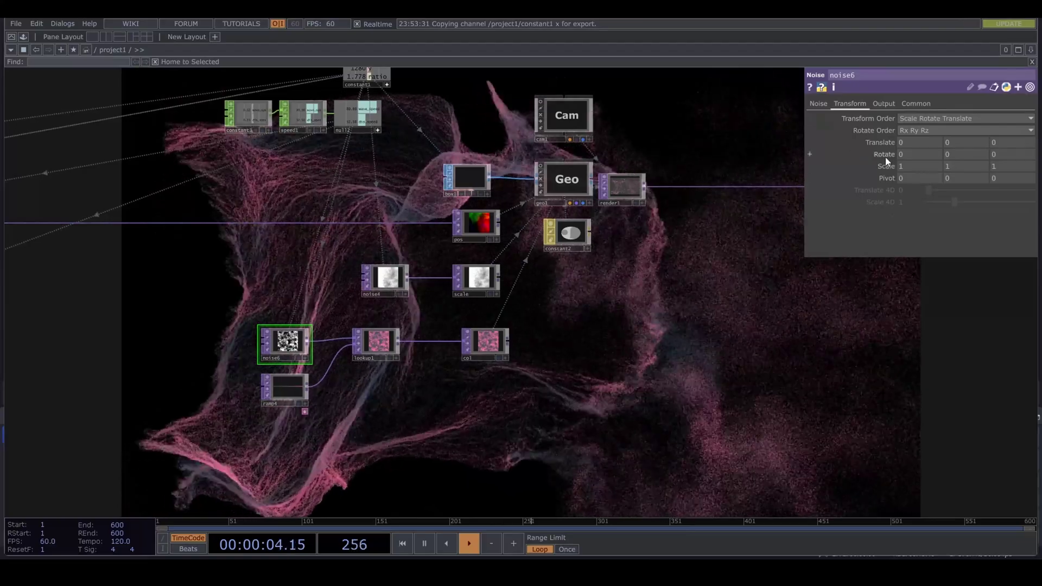
mouse_move(916, 164)
middle_mouse_down()
mouse_move(933, 148)
mouse_move(911, 155)
middle_mouse_up()
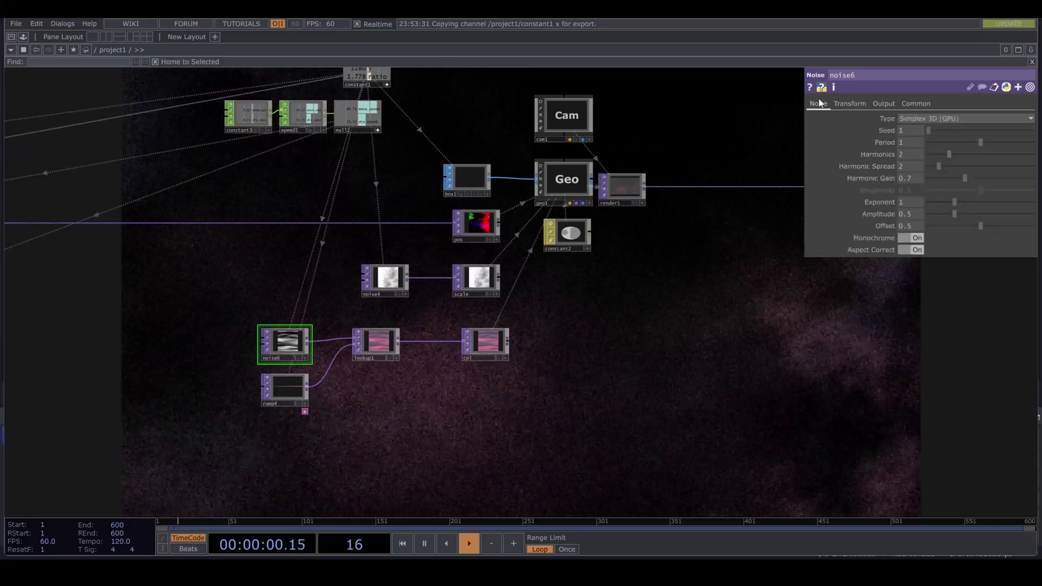
left_click(918, 116)
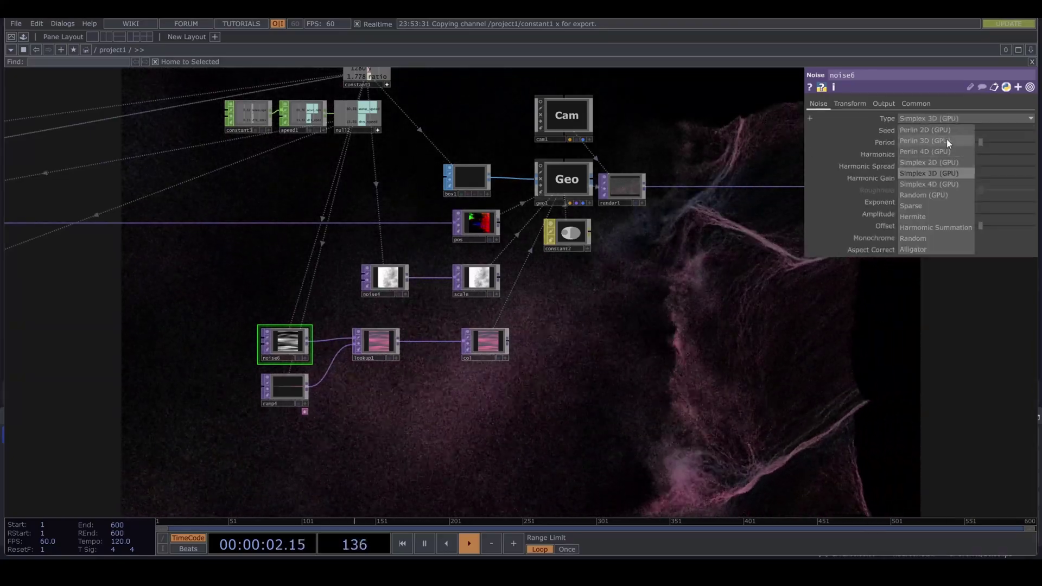
left_click(932, 148)
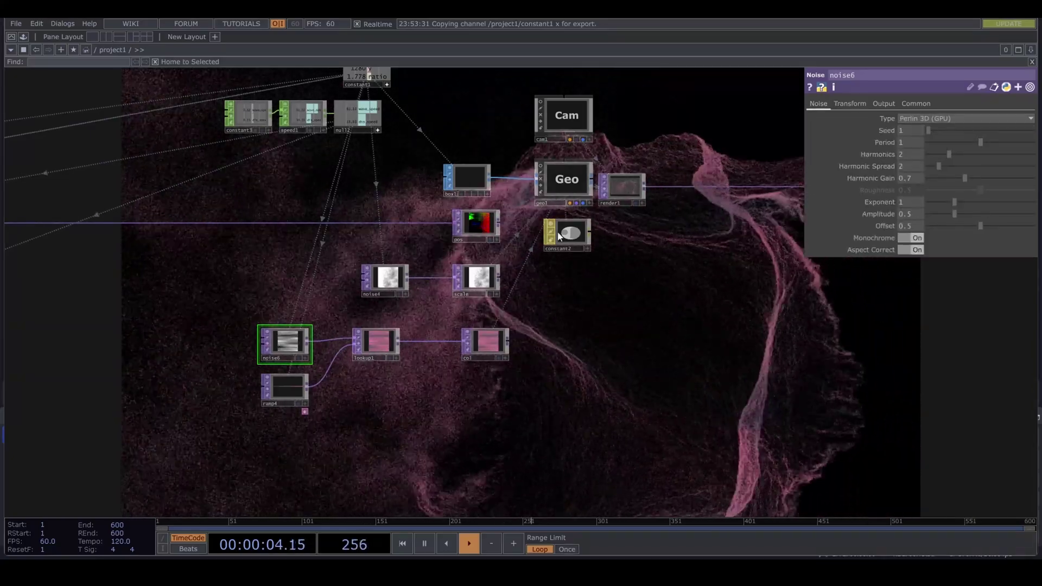
- Lower the saturation of the color ramp's pink end key for a paler tint
scroll(258, 343, "up", 5)
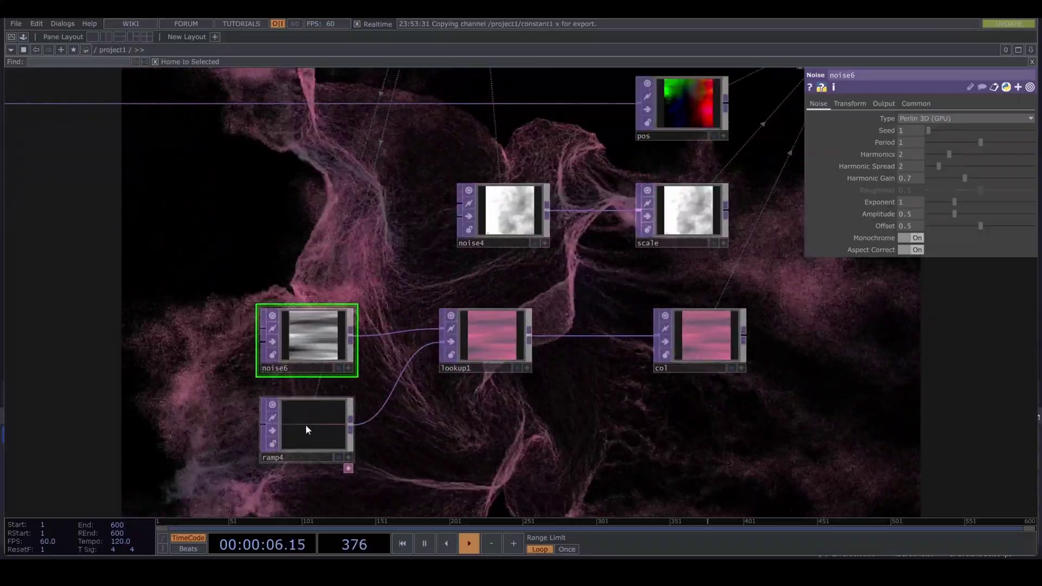
left_click(307, 428)
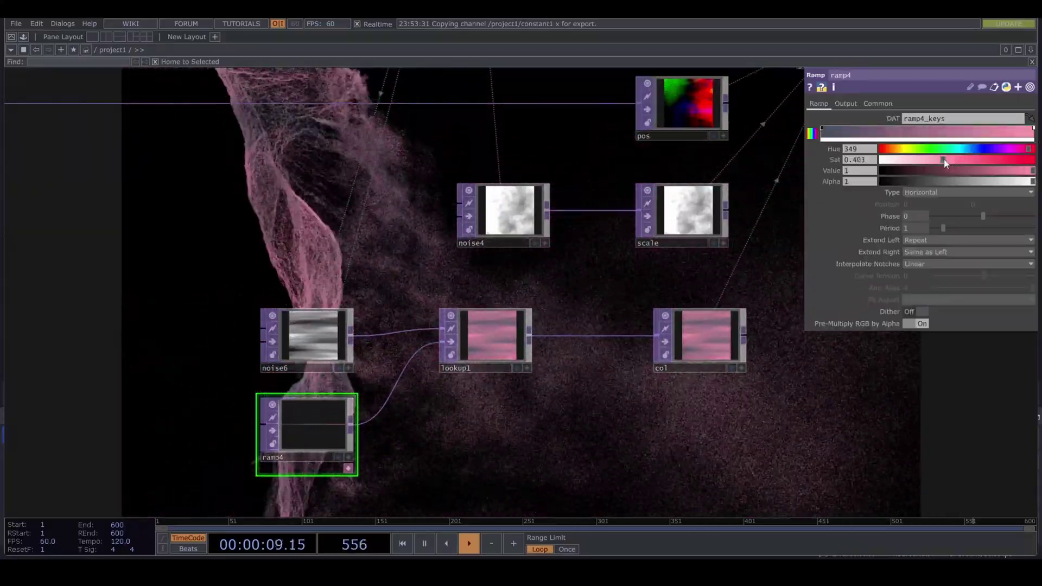
left_click(486, 336)
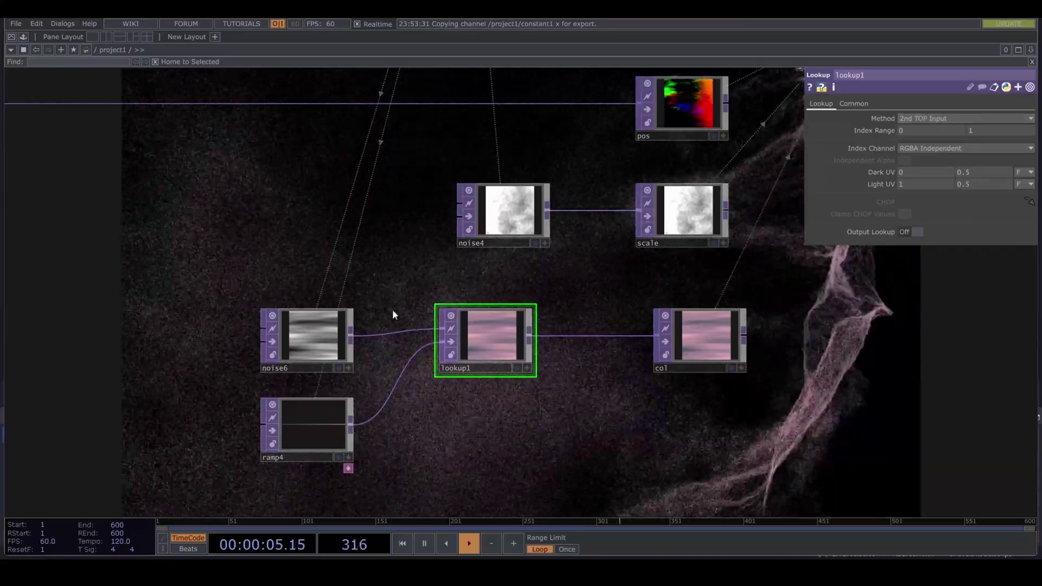
- Set the color noise's exponent to 0.79 and its period to 2
left_click(312, 334)
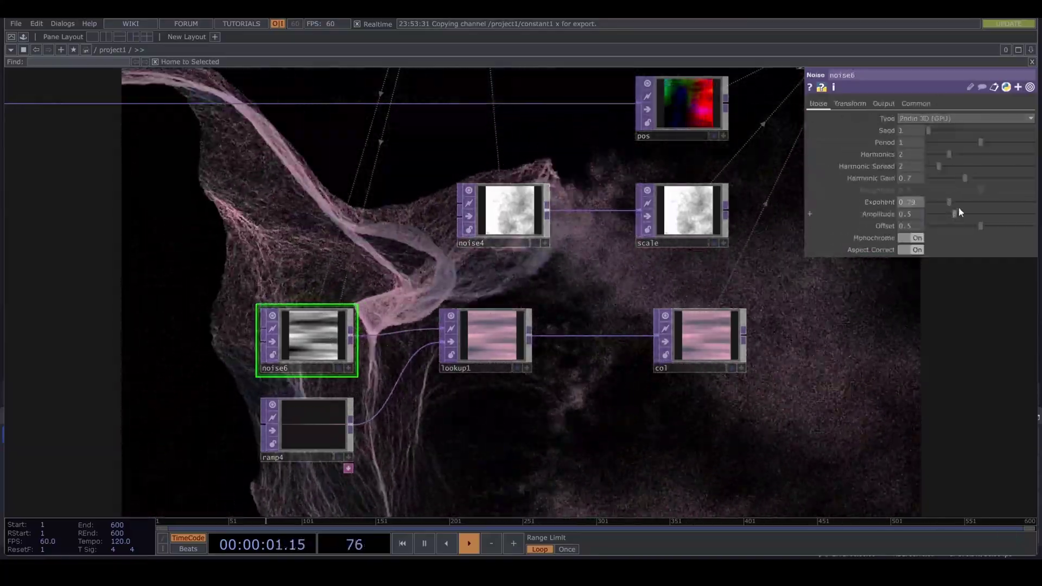
left_click_drag(980, 142, 1038, 128)
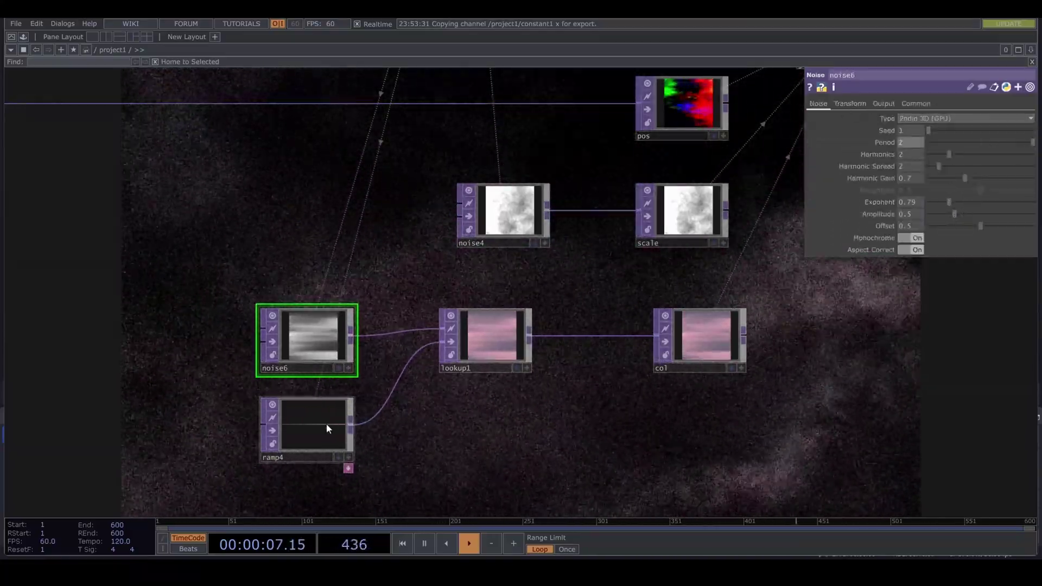
- Brighten the color ramp's blue start key to saturation 0.388 and value 0.612
left_click(327, 429)
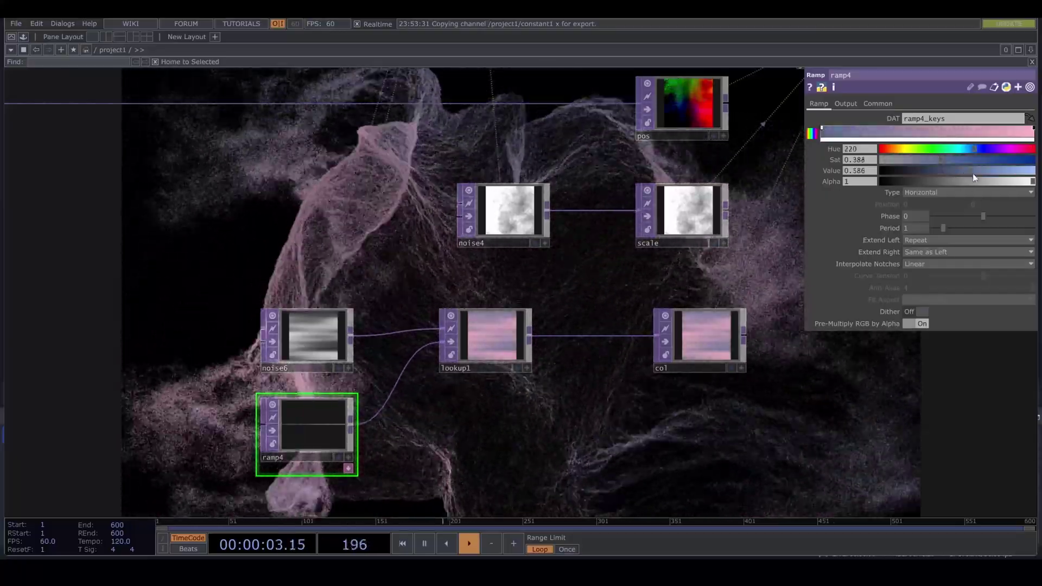
left_click(974, 174)
scroll(624, 326, "down", 10)
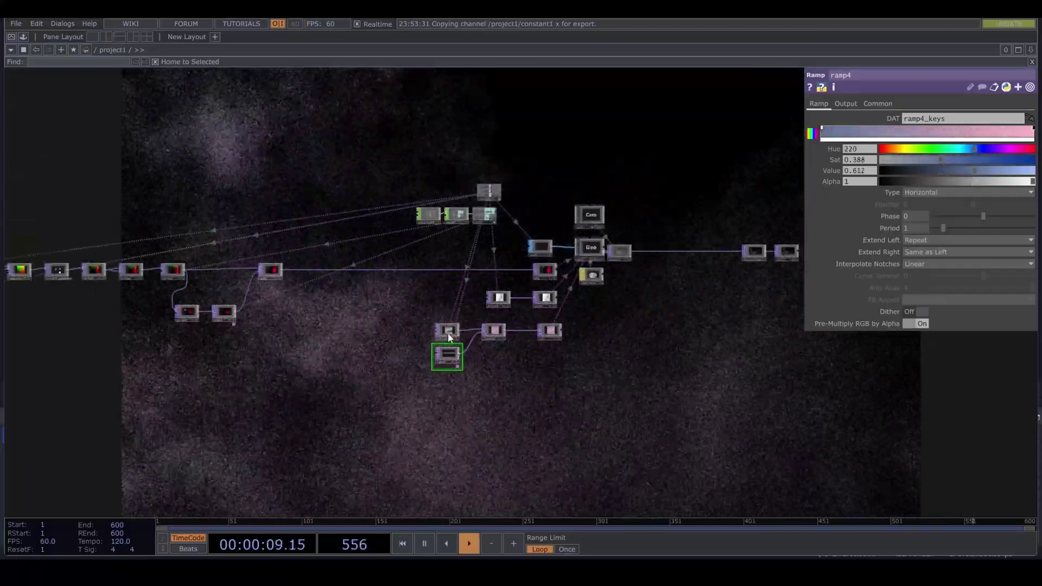
- Set the color noise's amplitude to 0.94 and its offset to 0.14
left_click(449, 332)
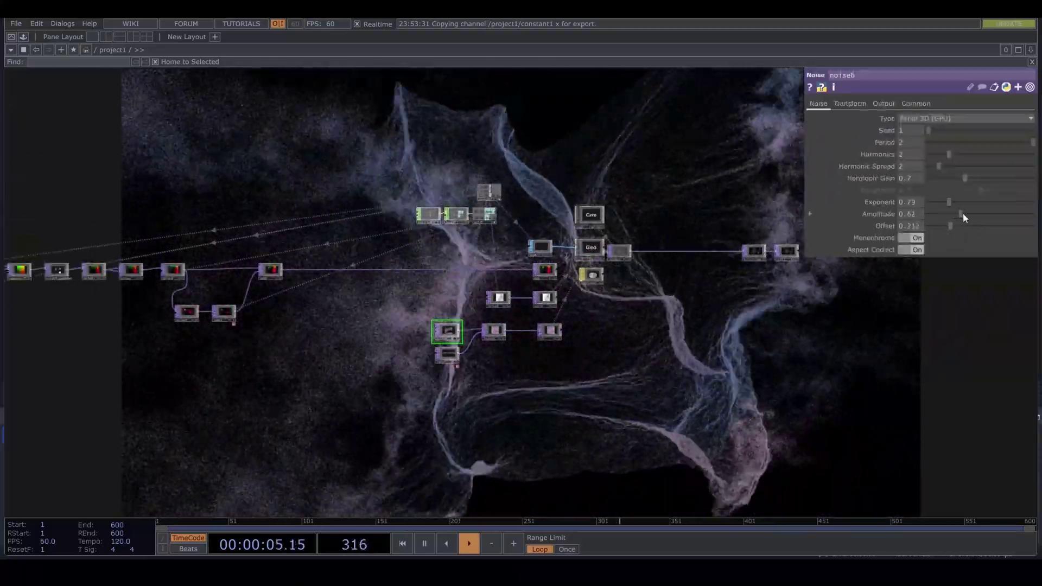
mouse_move(963, 213)
left_mouse_down()
mouse_move(943, 225)
mouse_move(978, 213)
left_mouse_up()
scroll(504, 347, "up", 8)
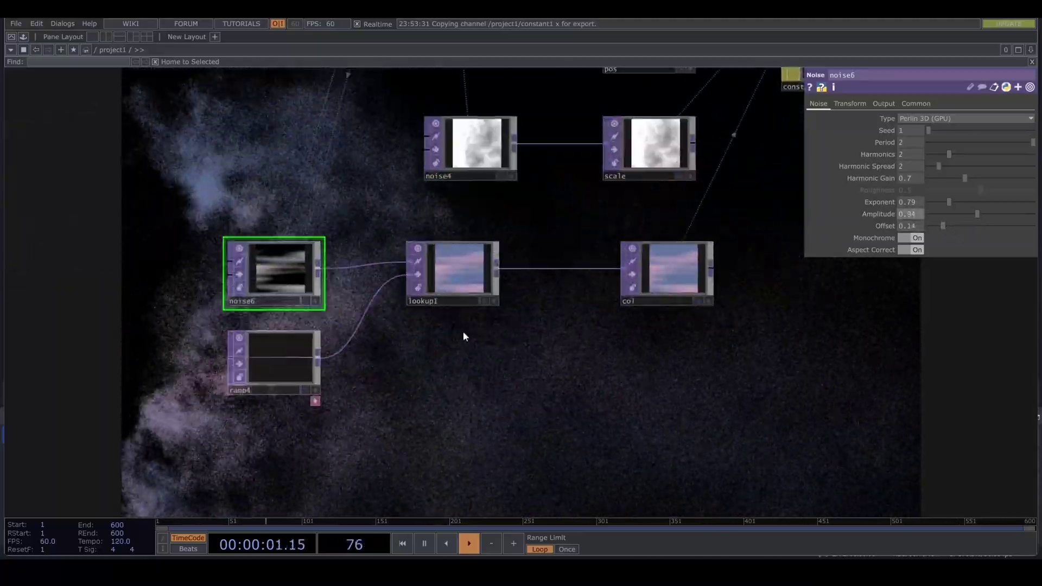
scroll(505, 331, "down", 8)
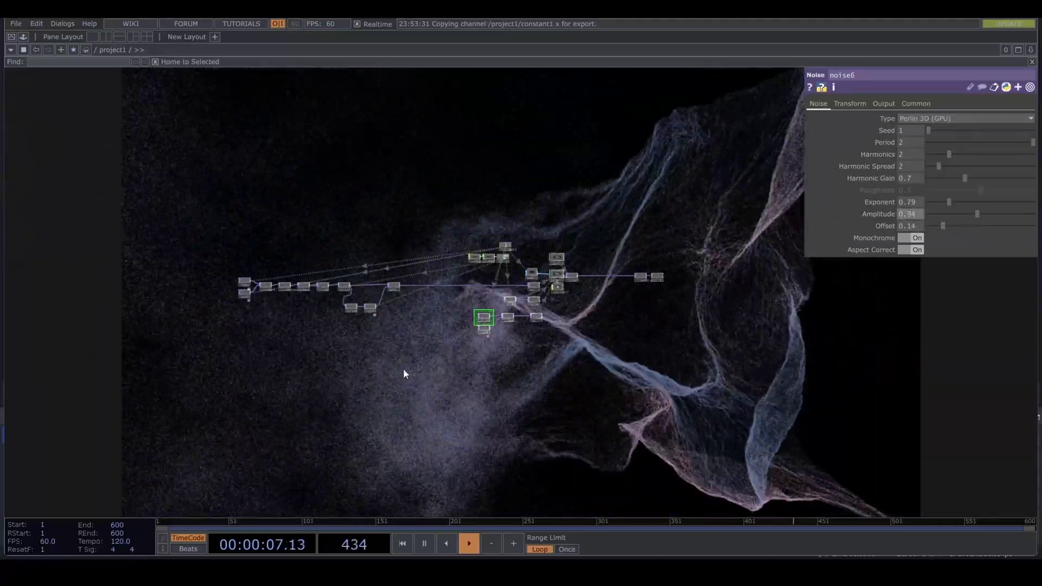
scroll(405, 331, "up", 8)
- Switch the scale noise noise4 to Simplex 3D (GPU), with seed 5130 and amplitude 0.22
left_click(687, 253)
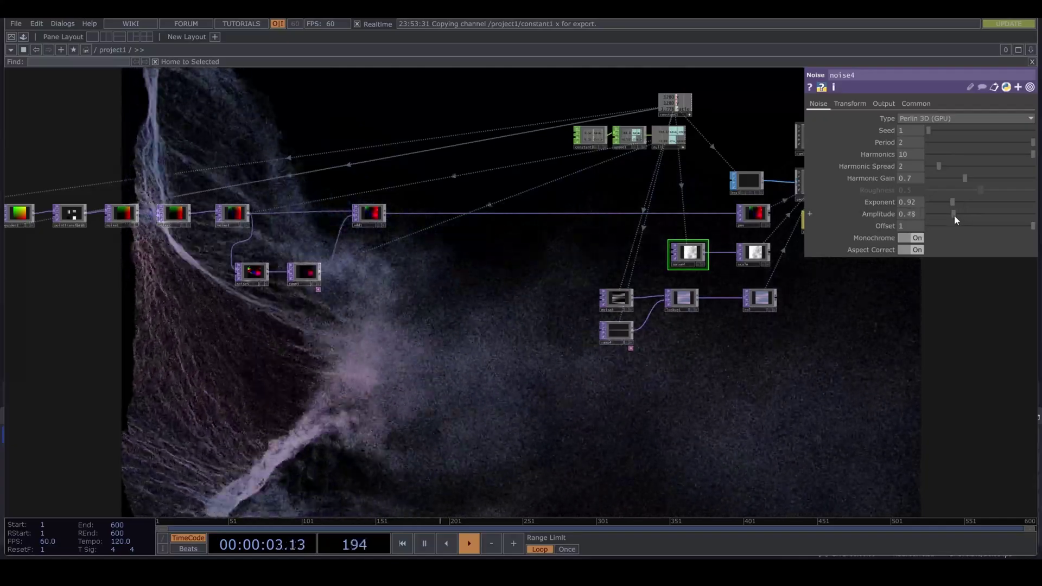
left_click(916, 103)
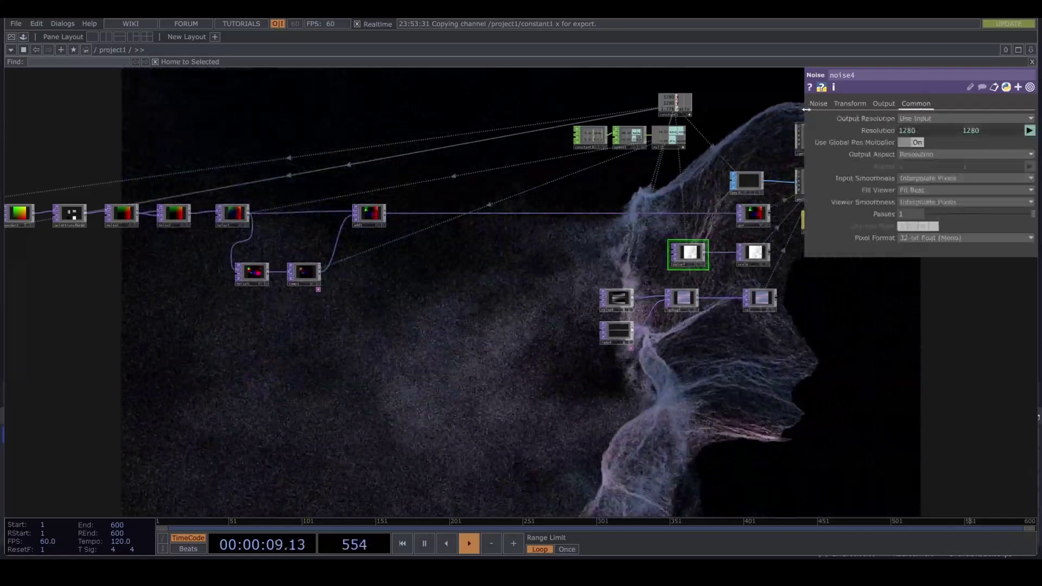
left_click(818, 104)
left_click(936, 120)
left_click(959, 173)
left_click(982, 131)
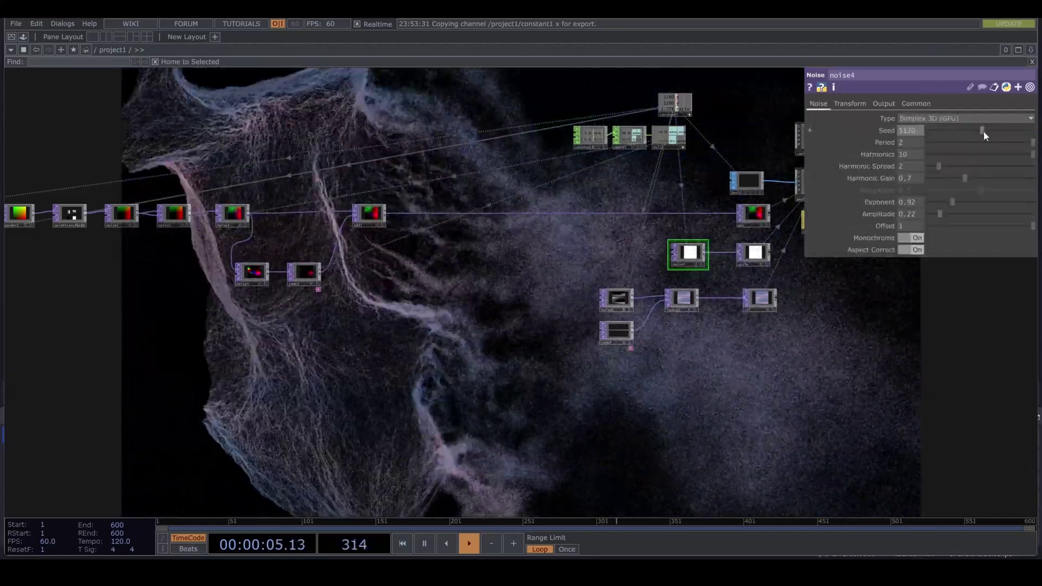
scroll(790, 341, "down", 8)
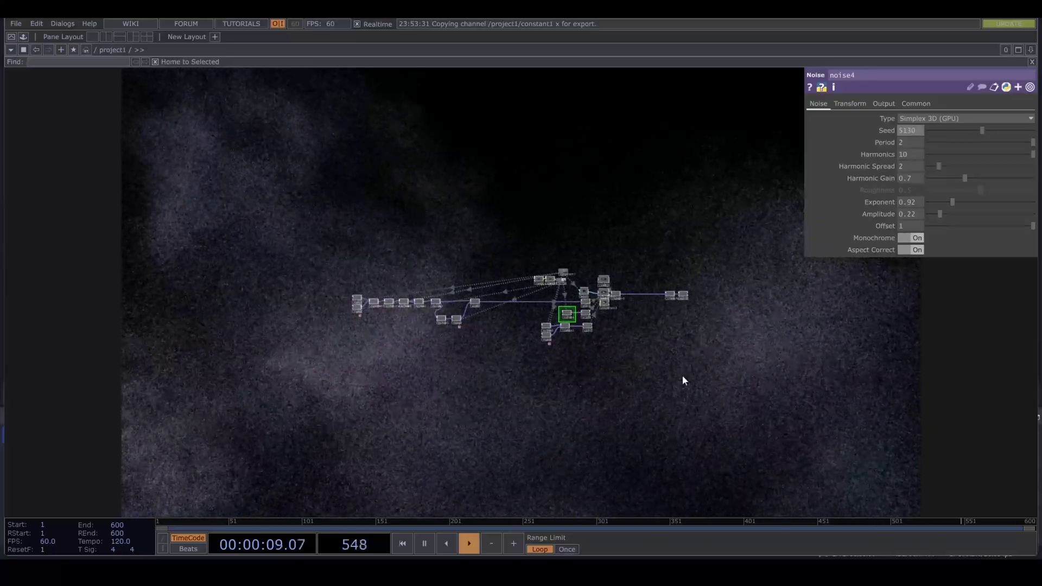
- Move the transform1 and null nodes together farther from the render node to make room between them
left_click_drag(659, 353, 555, 435)
scroll(556, 429, "up", 5)
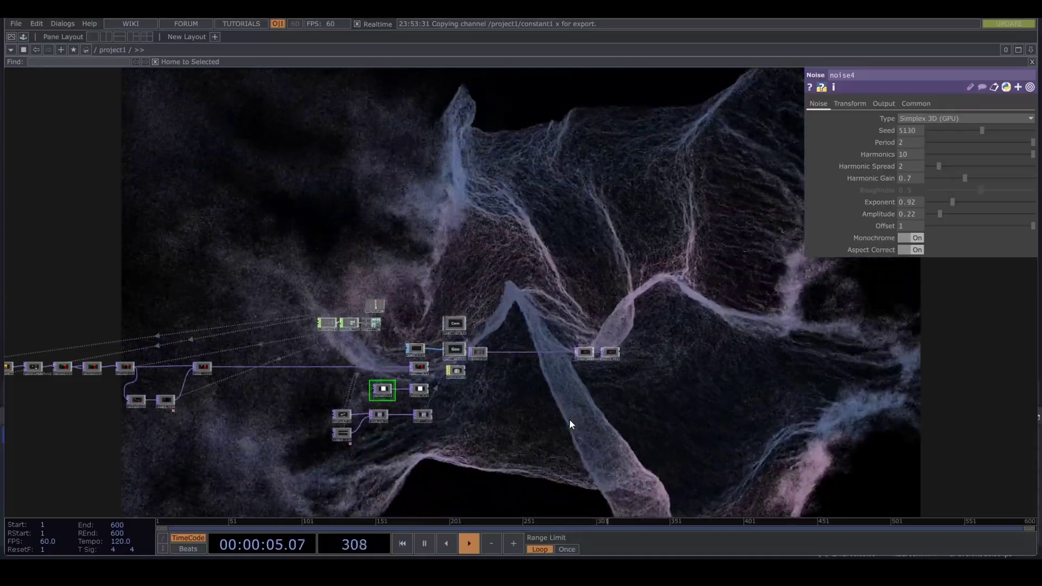
right_click_drag(568, 383, 657, 338)
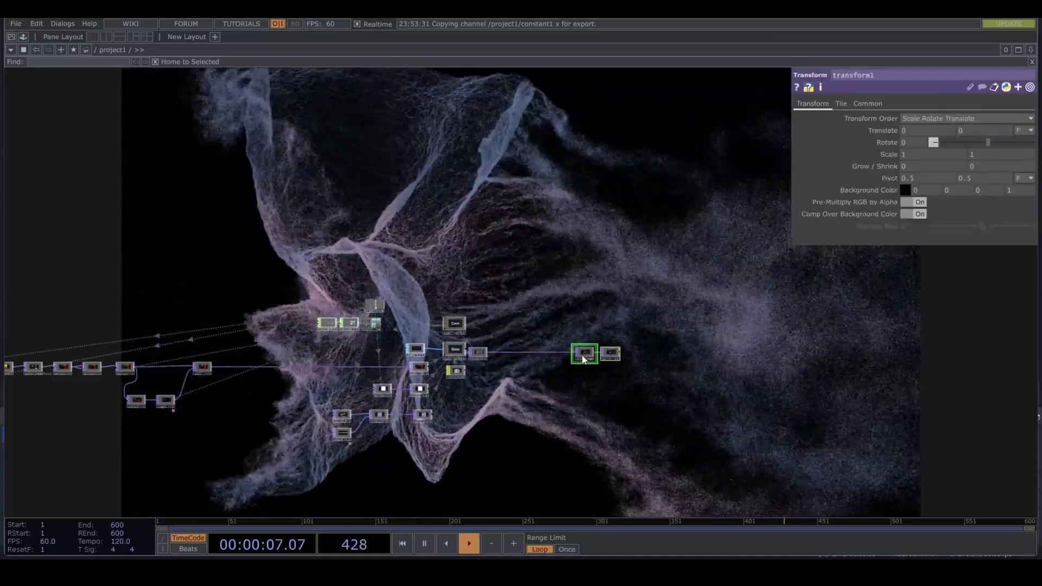
left_click_drag(584, 357, 631, 360)
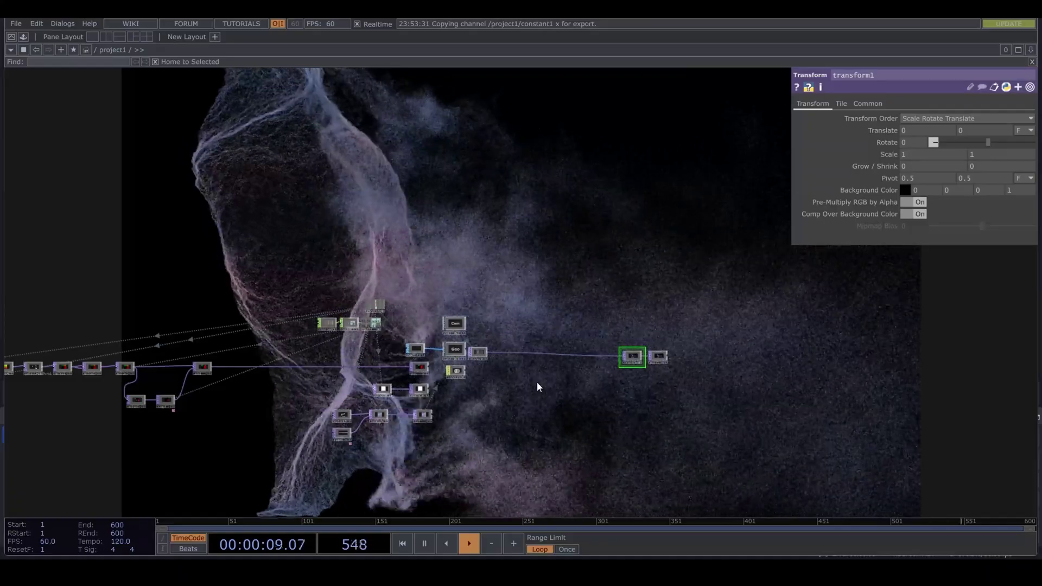
- Set the render node's pixel format to 32-bit float (RGBA)
left_click(480, 354)
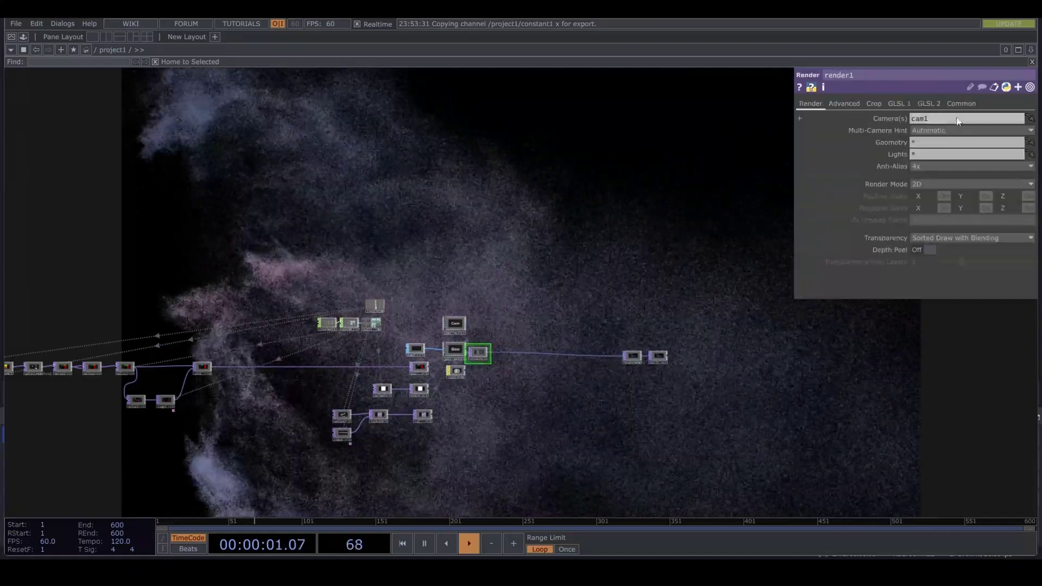
left_click(971, 191)
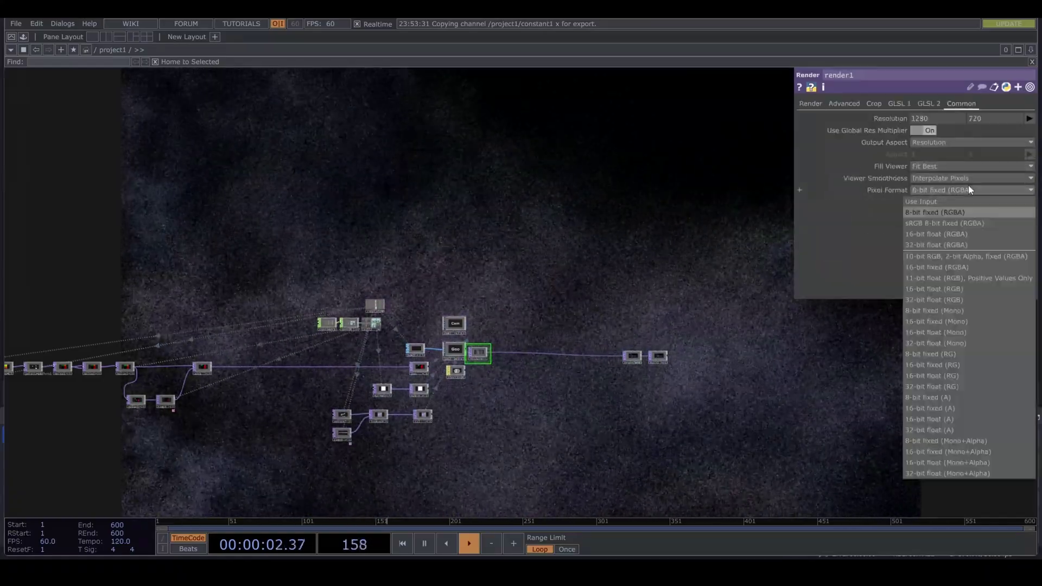
left_click(963, 243)
- Add the palette's feedback image filter and wire it between render1 and transform1
key("alt+l")
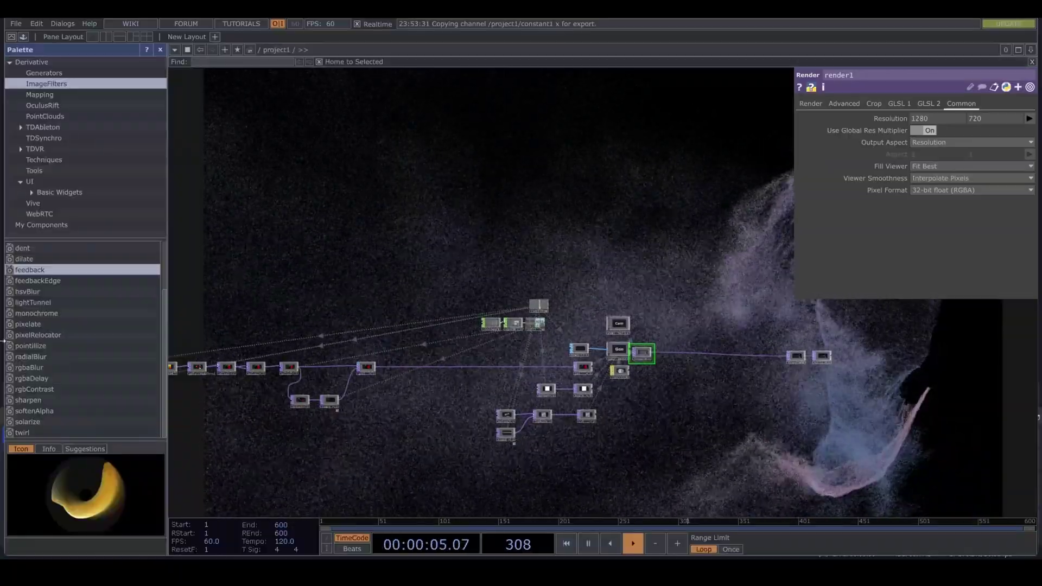
left_click_drag(31, 268, 683, 363)
scroll(685, 356, "up", 2)
scroll(685, 355, "up", 3)
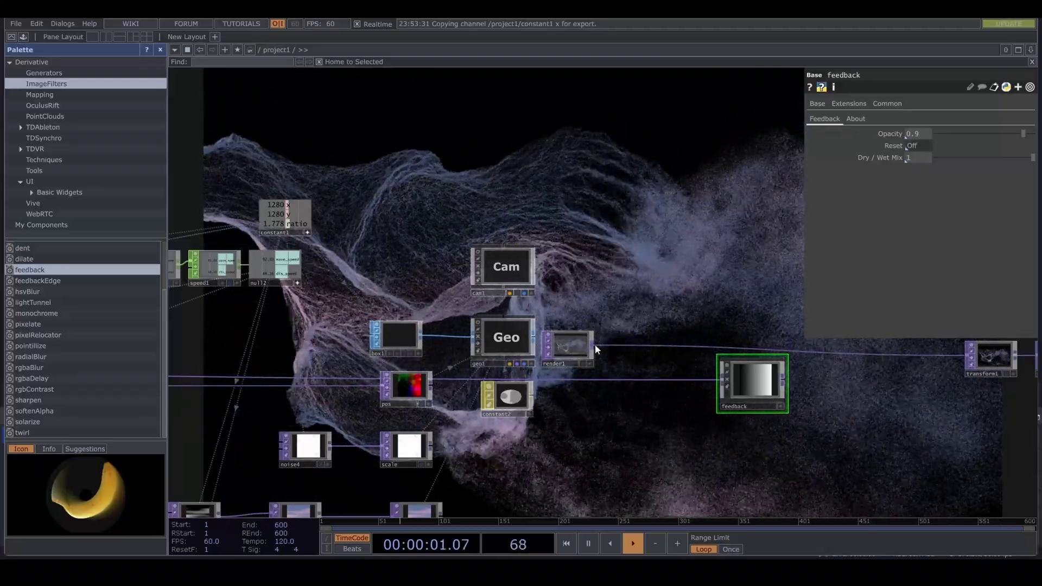
left_click_drag(593, 345, 664, 384)
left_click_drag(781, 383, 673, 310)
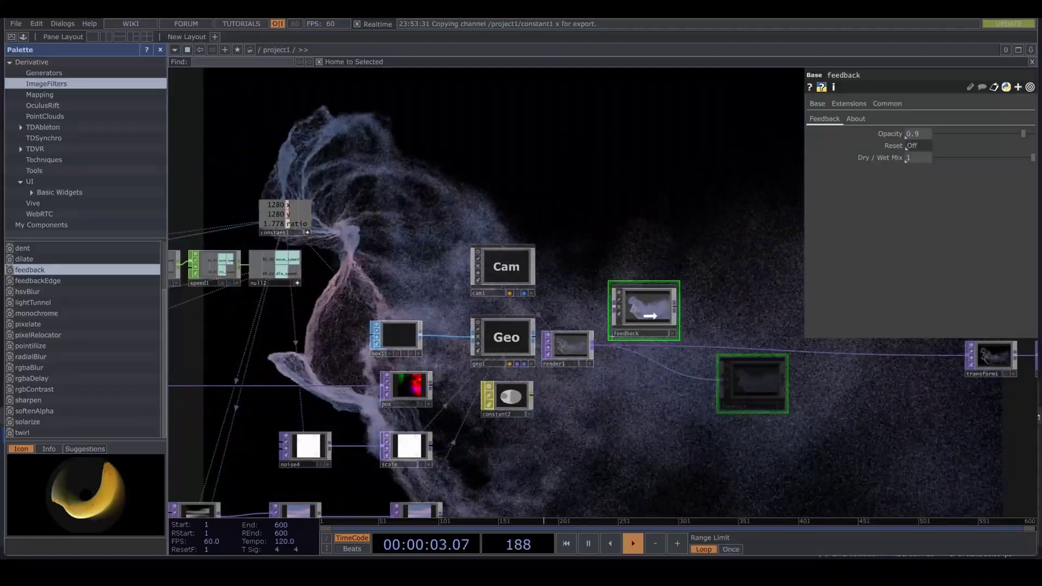
left_click(732, 344)
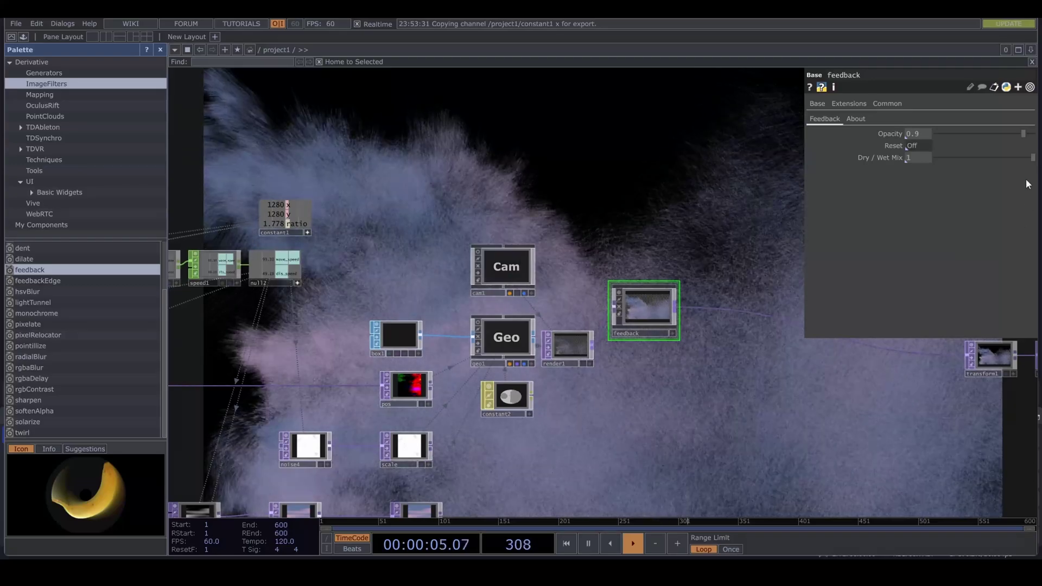
- Lower the feedback component's dry/wet mix to 0.447
left_click_drag(1004, 156, 1001, 156)
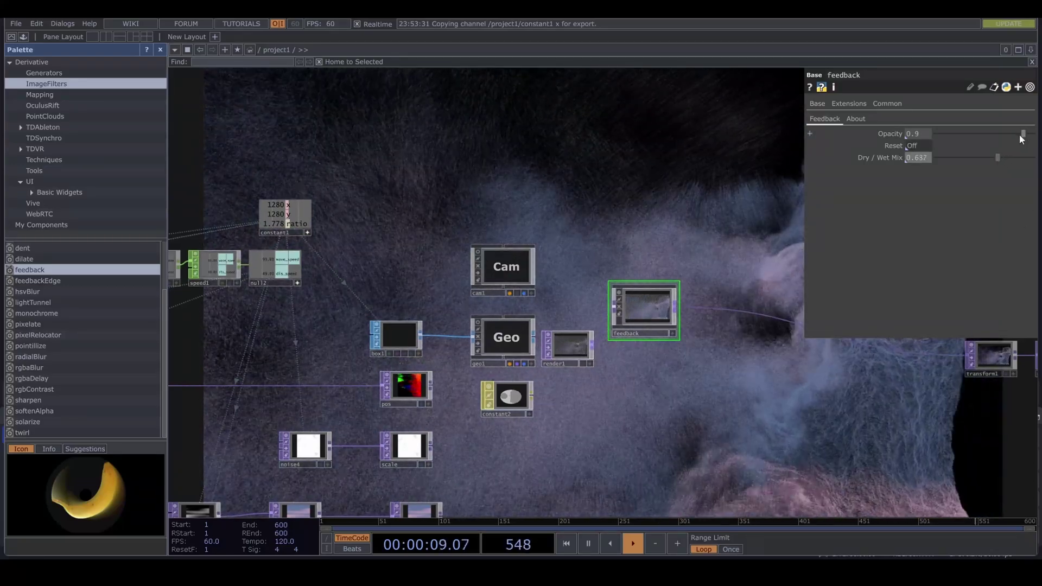
left_click(980, 157)
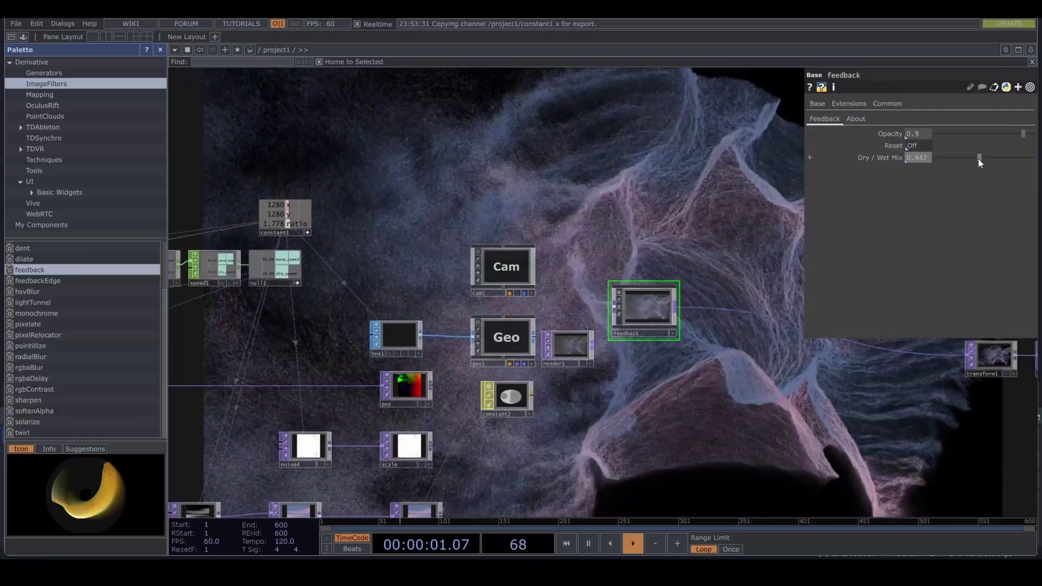
scroll(696, 376, "down", 3)
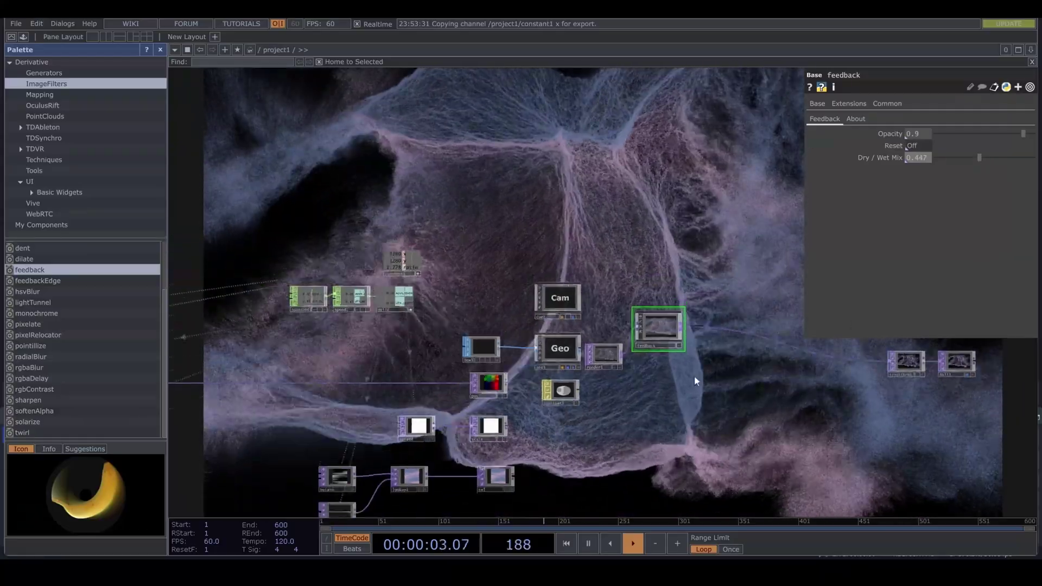
scroll(555, 321, "up", 5)
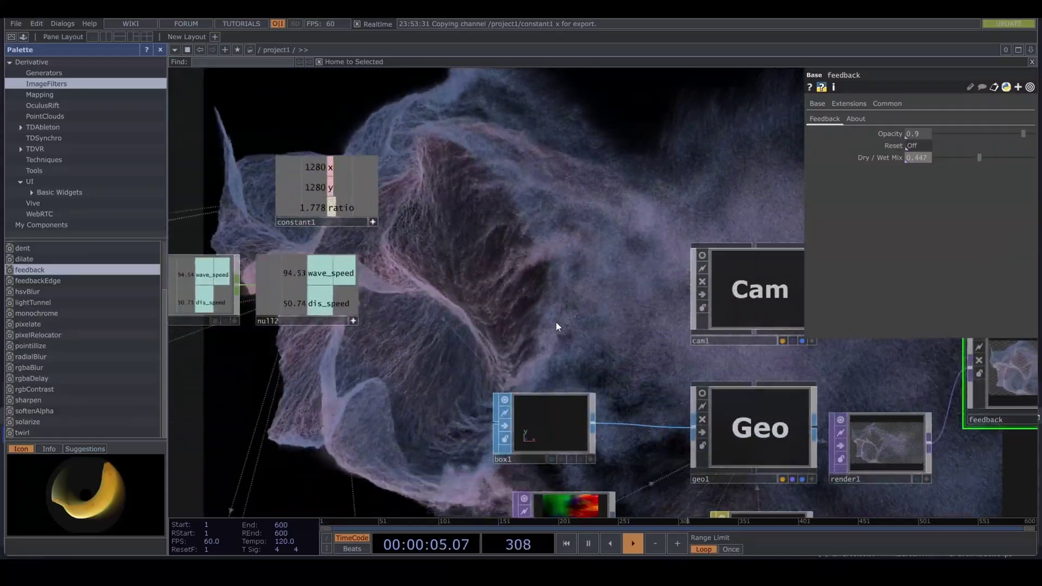
- Turn on the viewer of the cam1 camera node and close the palette
left_click(560, 416)
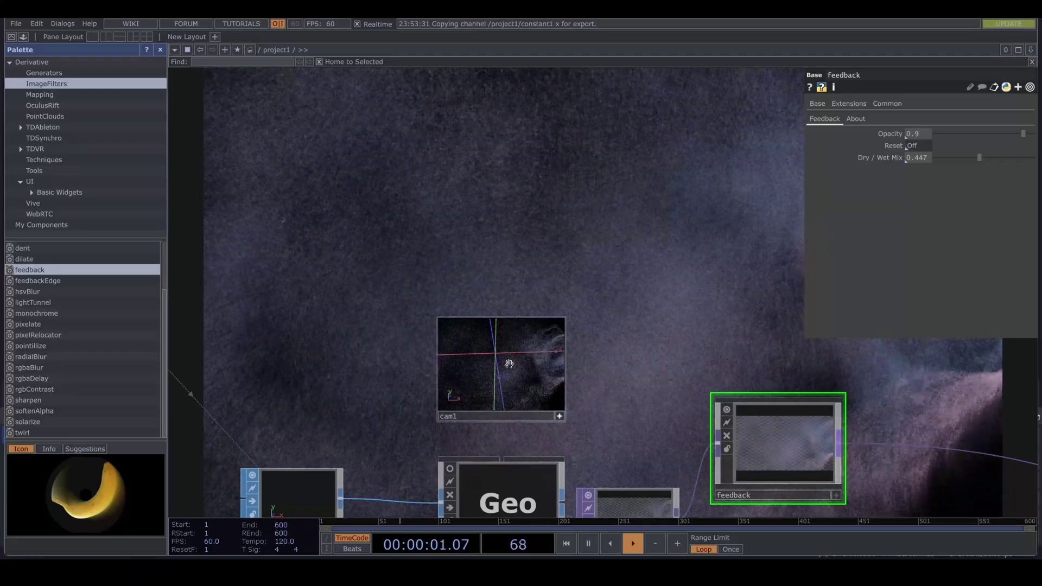
scroll(288, 335, "down", 5)
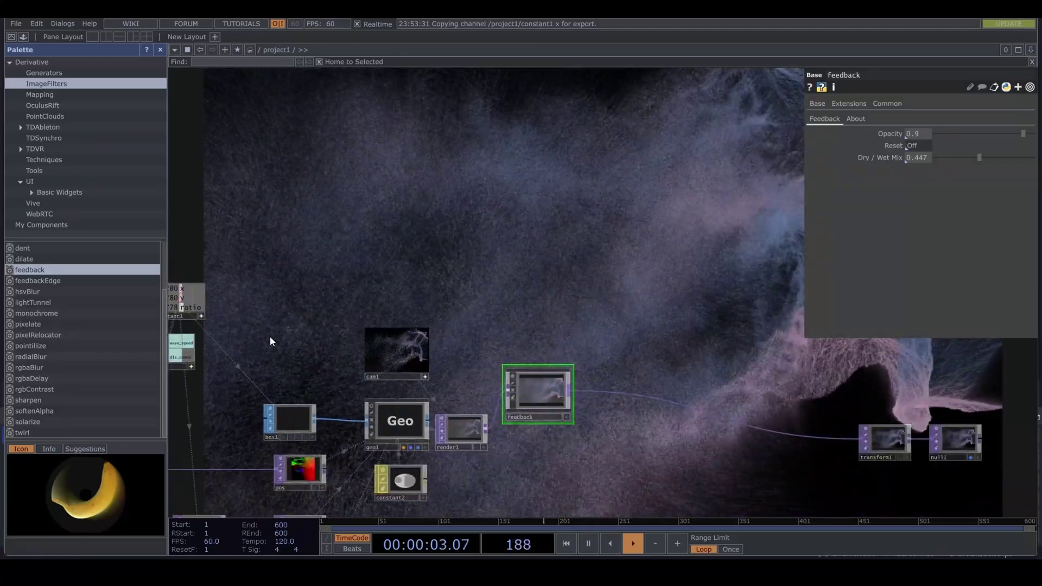
key("p")
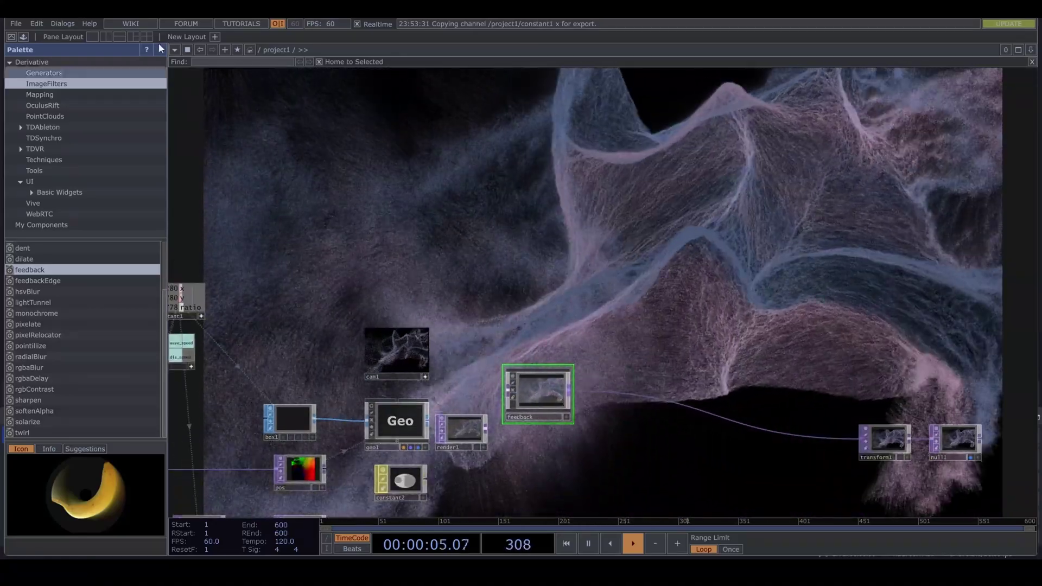
left_click(161, 48)
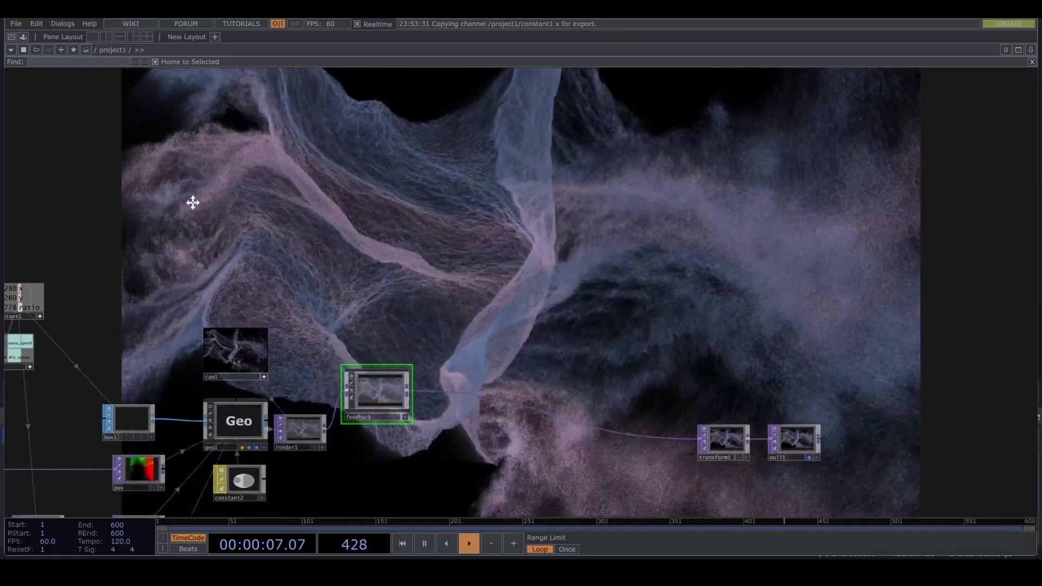
- Reduce the alpha of the constant2 material to 0.363
left_click_drag(193, 203, 401, 165)
left_click_drag(393, 389, 432, 327)
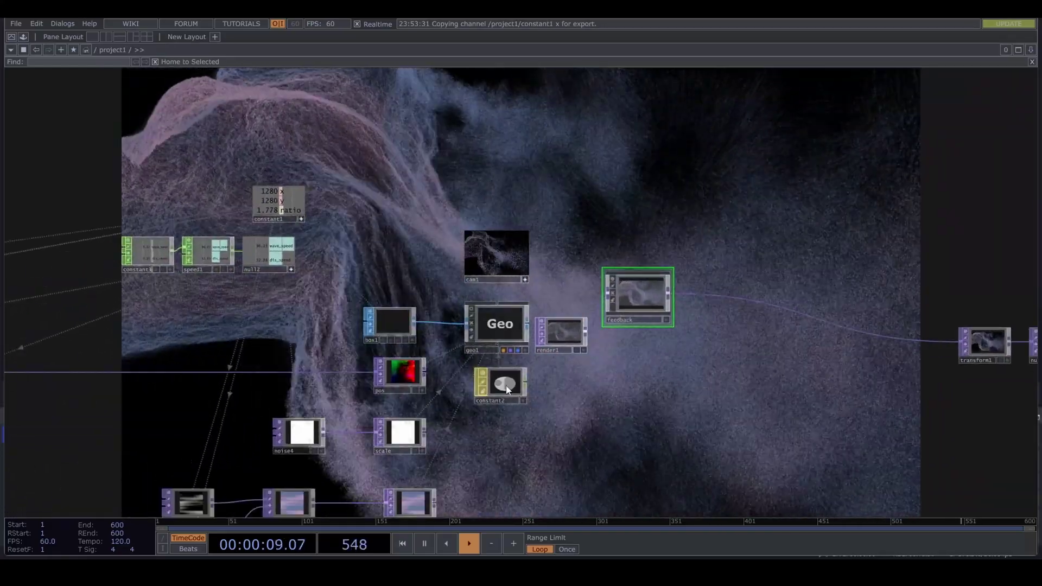
left_click(508, 387)
key("p")
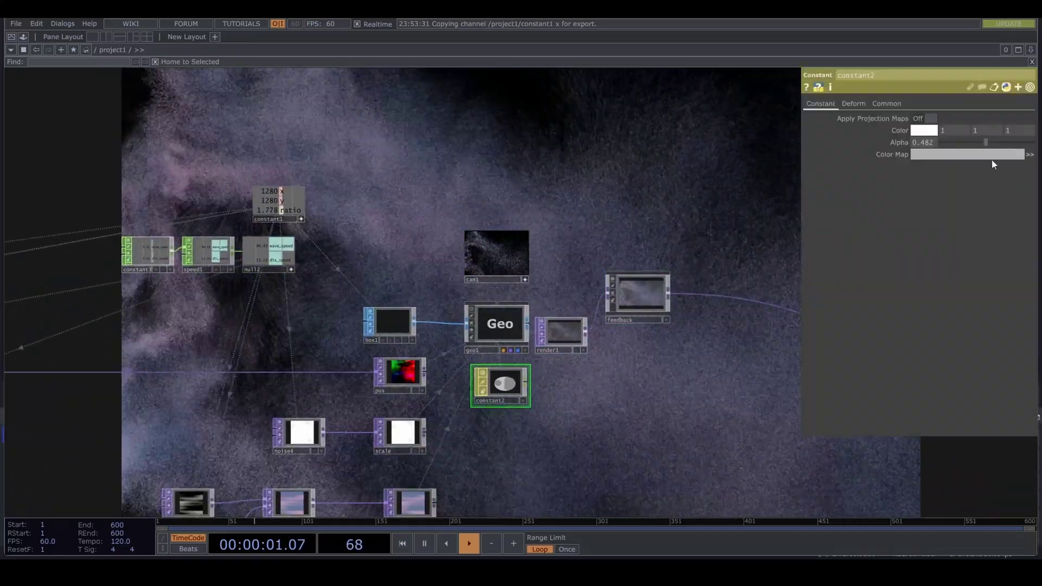
left_click(969, 143)
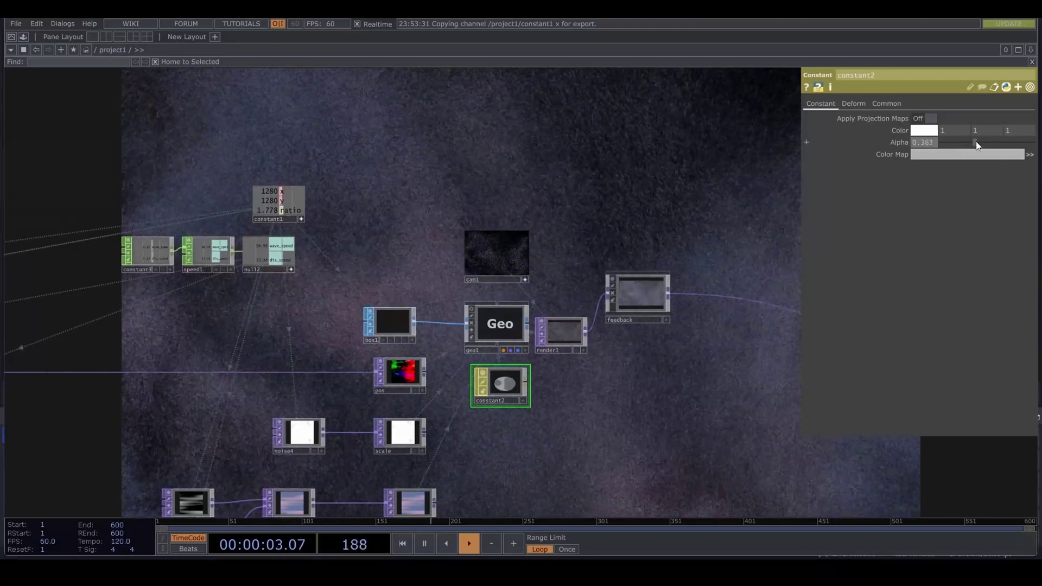
key("p")
- Set the period of the dissolving noise noise5 to 1.47
left_click_drag(556, 447, 796, 434)
scroll(795, 406, "down", 5)
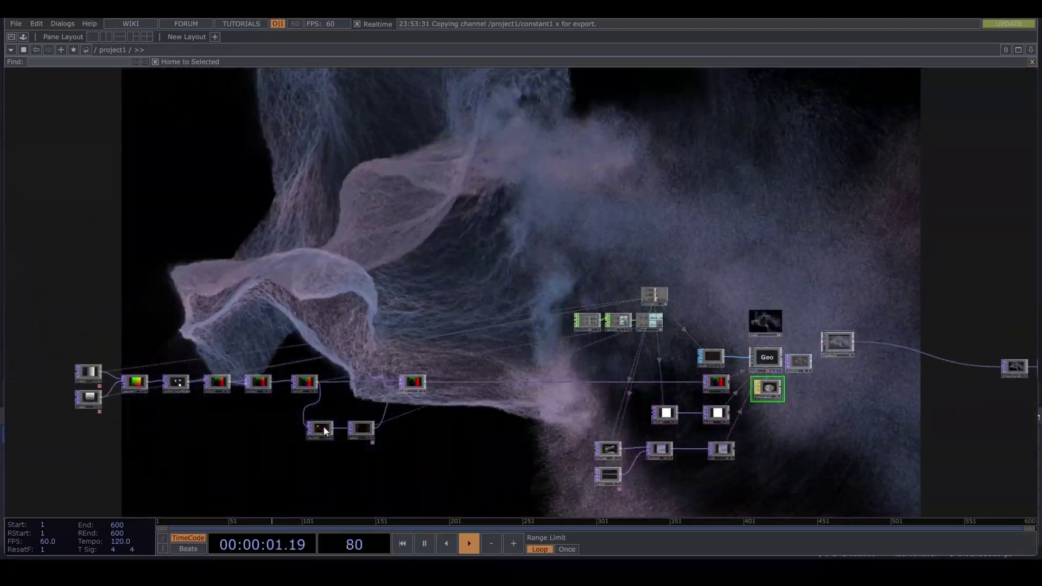
left_click(320, 428)
key("p")
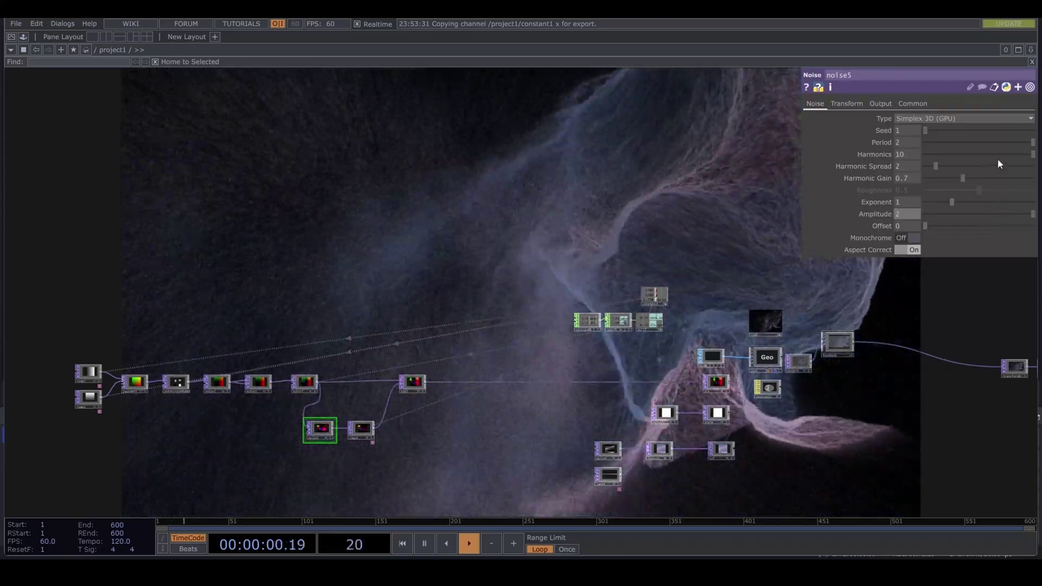
left_click_drag(1032, 142, 1003, 146)
scroll(327, 415, "up", 4)
left_click_drag(327, 410, 470, 392)
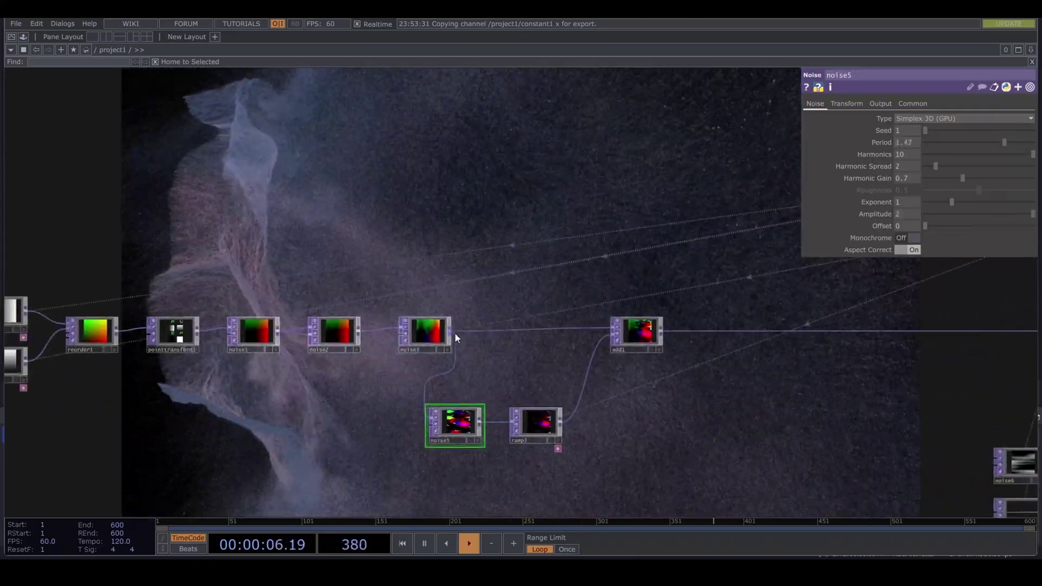
scroll(487, 360, "down", 5)
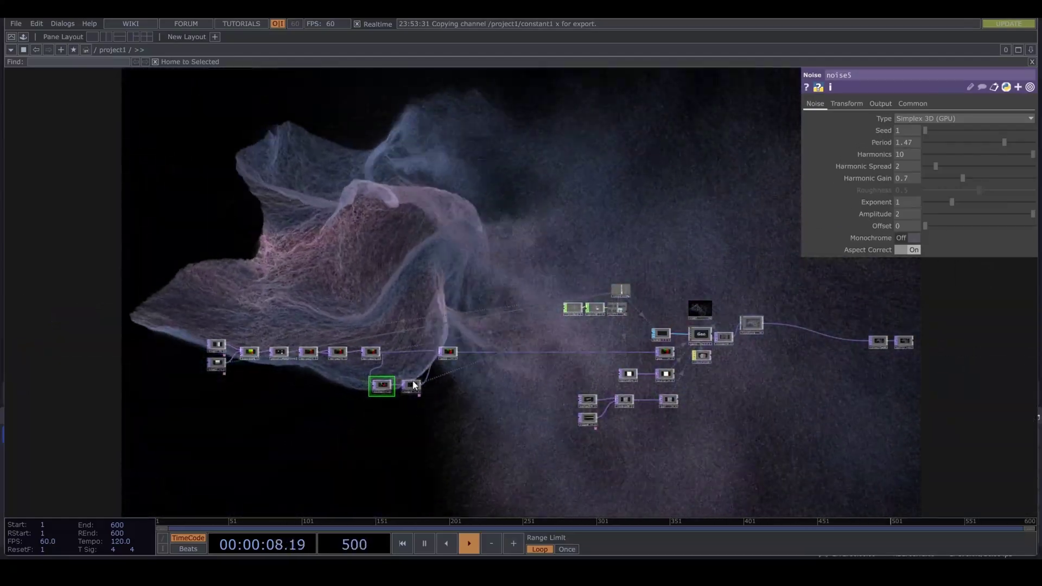
- Widen the black band of the mask ramp ramp3 by moving its second black key farther toward the white end
left_click(411, 385)
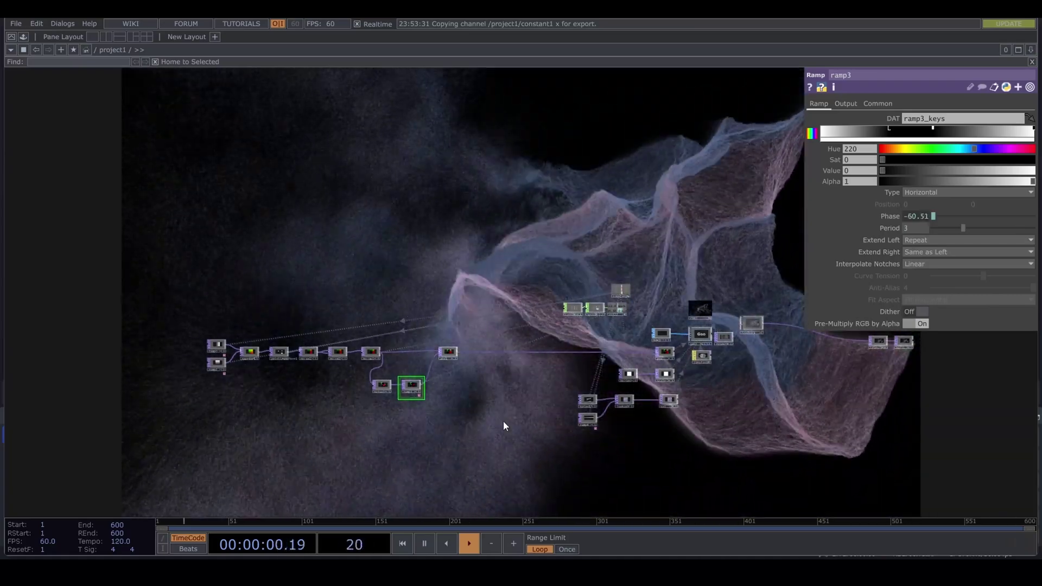
left_click_drag(932, 130, 954, 133)
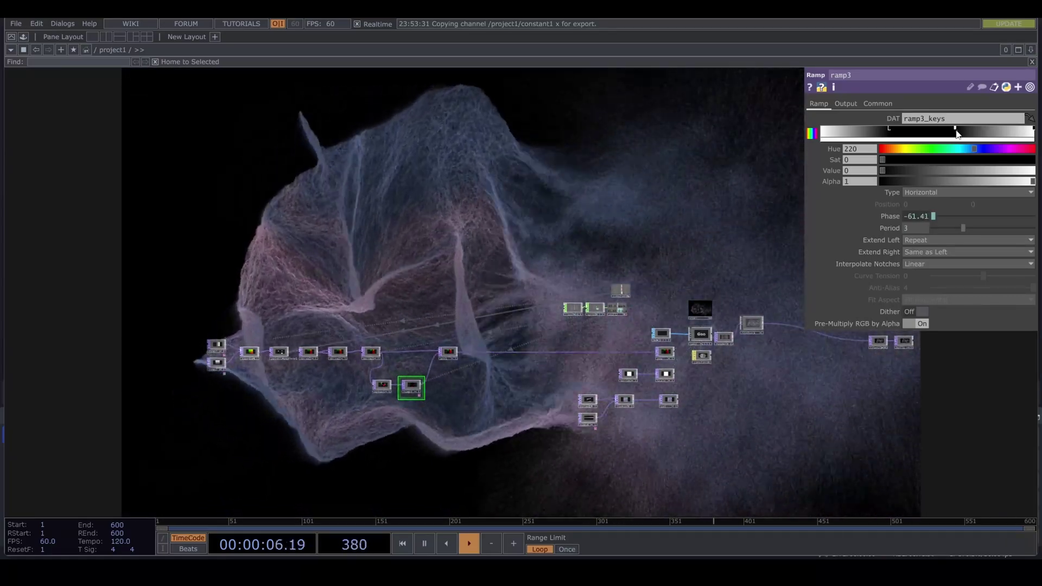
scroll(767, 358, "down", 4)
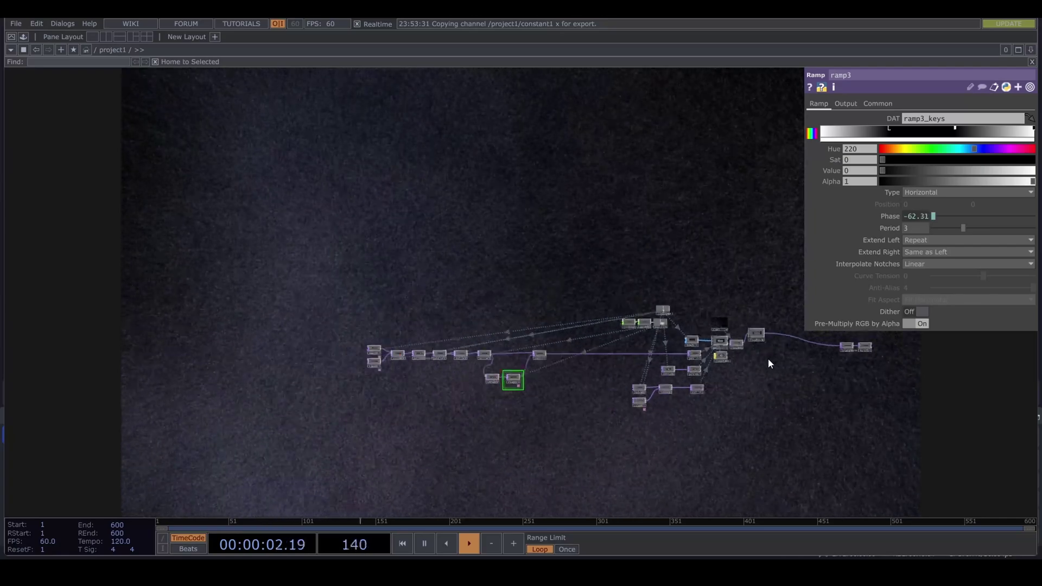
scroll(767, 359, "up", 10)
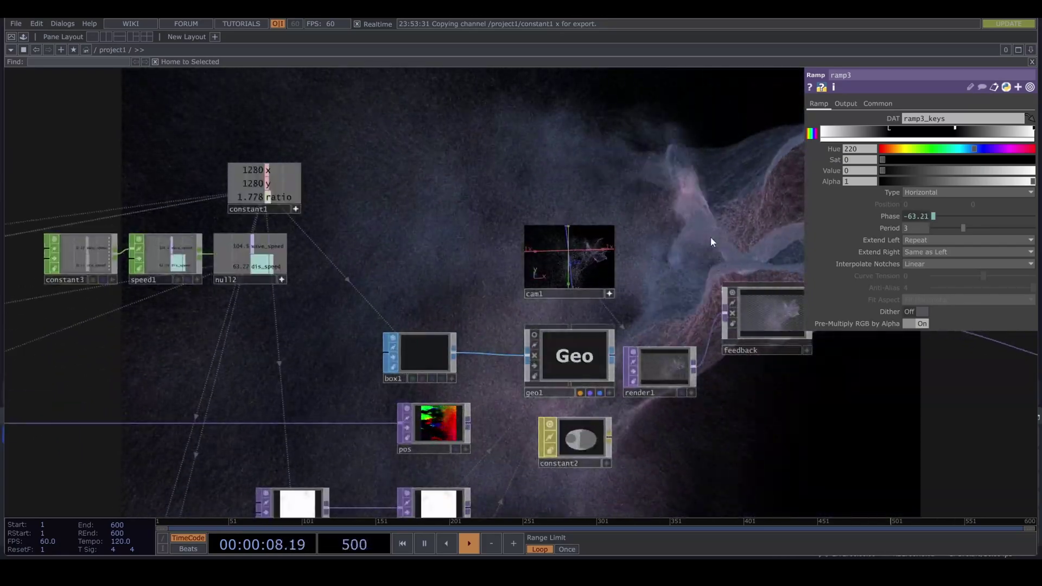
- Insert a Circle TOP between the mask ramp ramp3 and the add1 node
key("p")
scroll(640, 294, "down", 6)
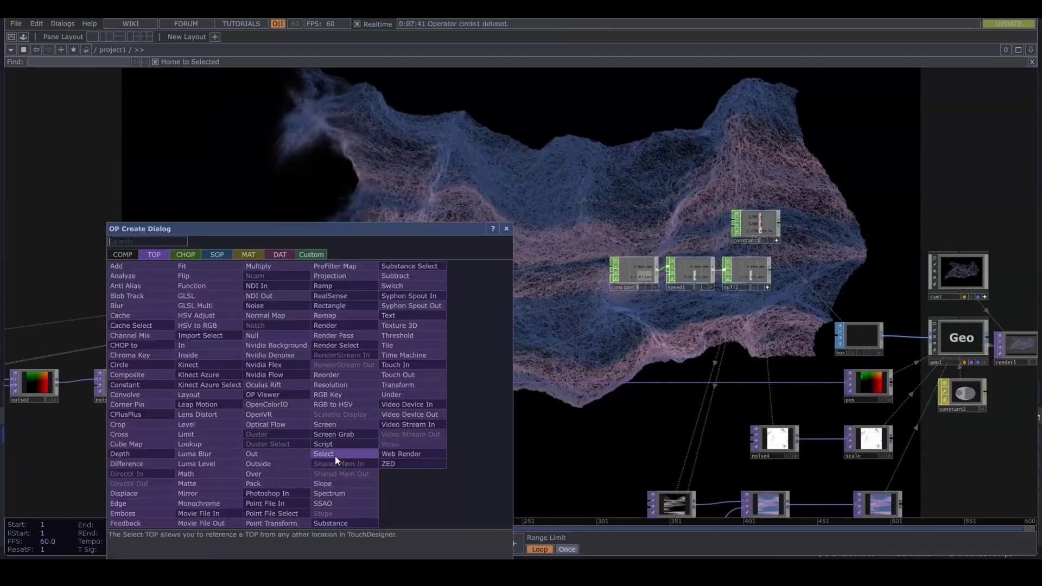
type("cir")
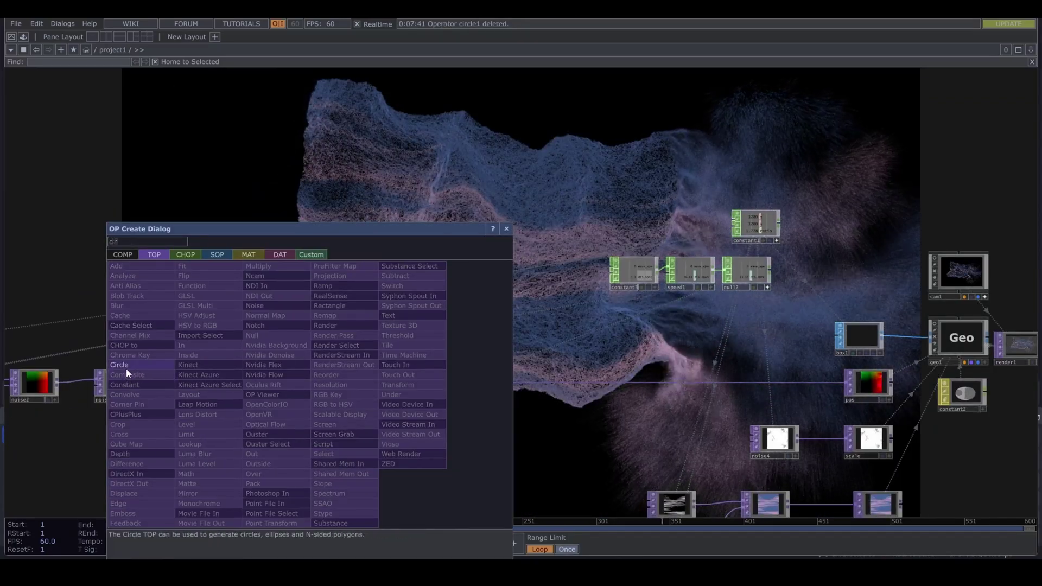
left_click(126, 367)
left_click(316, 471)
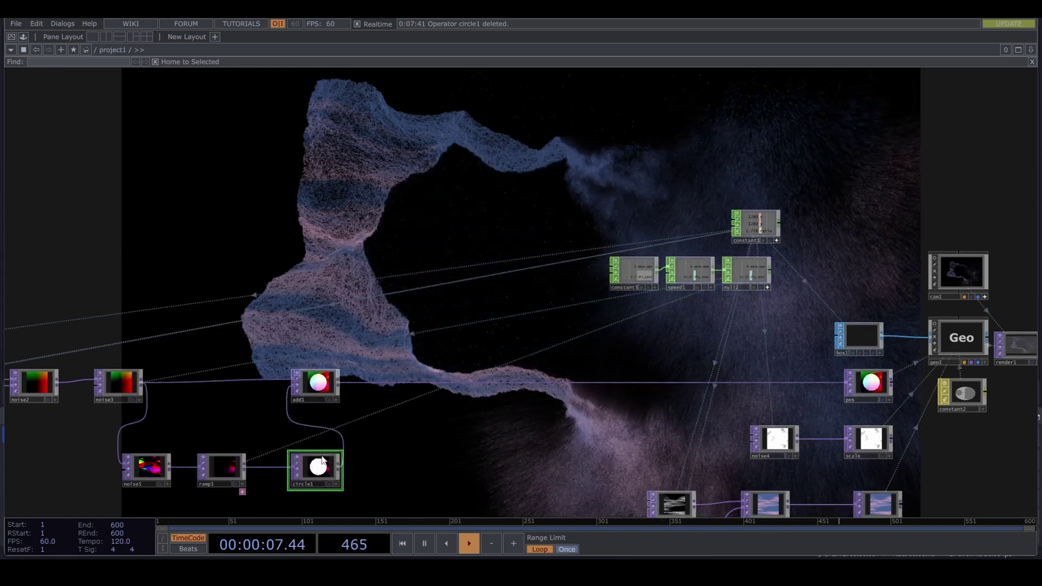
- Set circle1's composite operation to Multiply and shape it with a 0.7 by 0.2 radius and 0.2 softness
key("p")
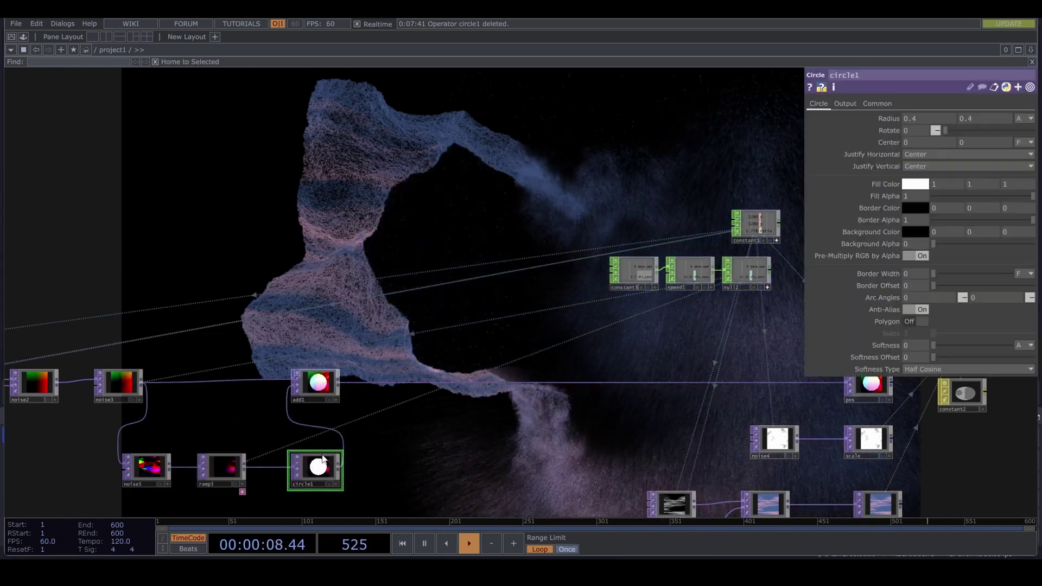
left_click(845, 104)
left_click(965, 130)
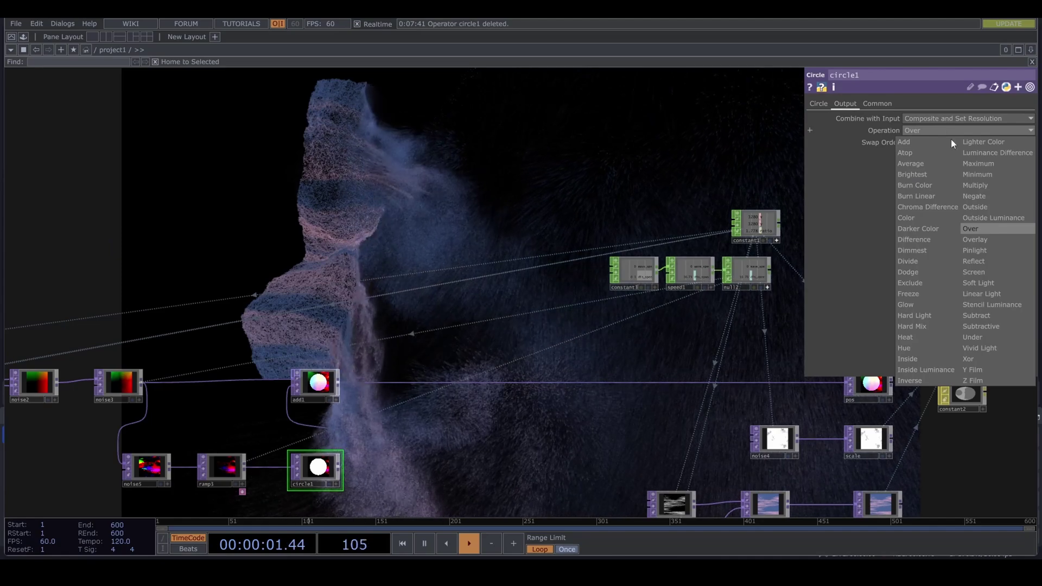
left_click(1008, 184)
left_click(818, 104)
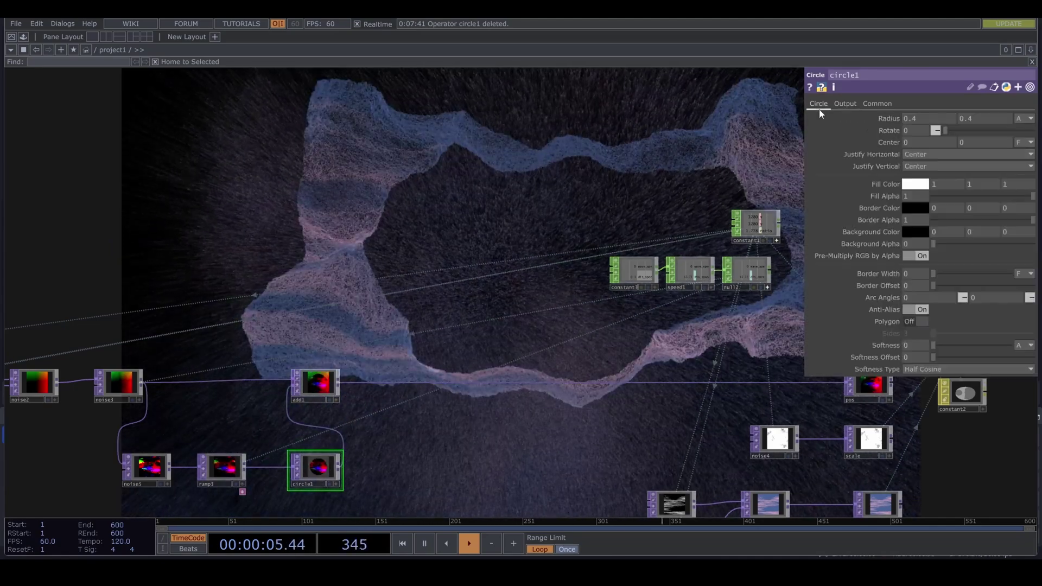
middle_click_drag(913, 122, 915, 98)
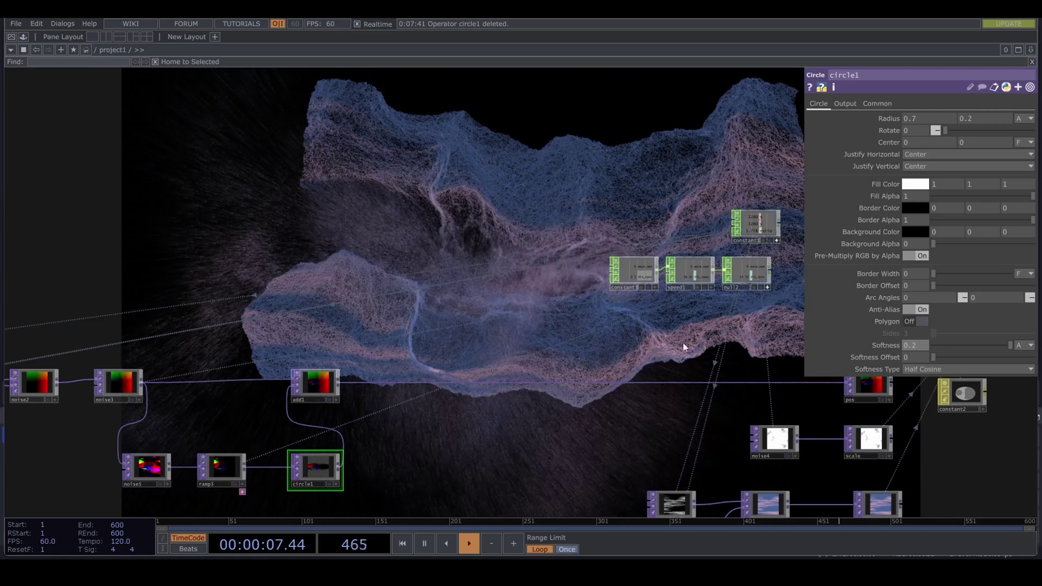
- Move the cam1 camera closer to the particle surface and rotate it slightly, and hide the parameter window
left_click_drag(472, 342, 142, 378)
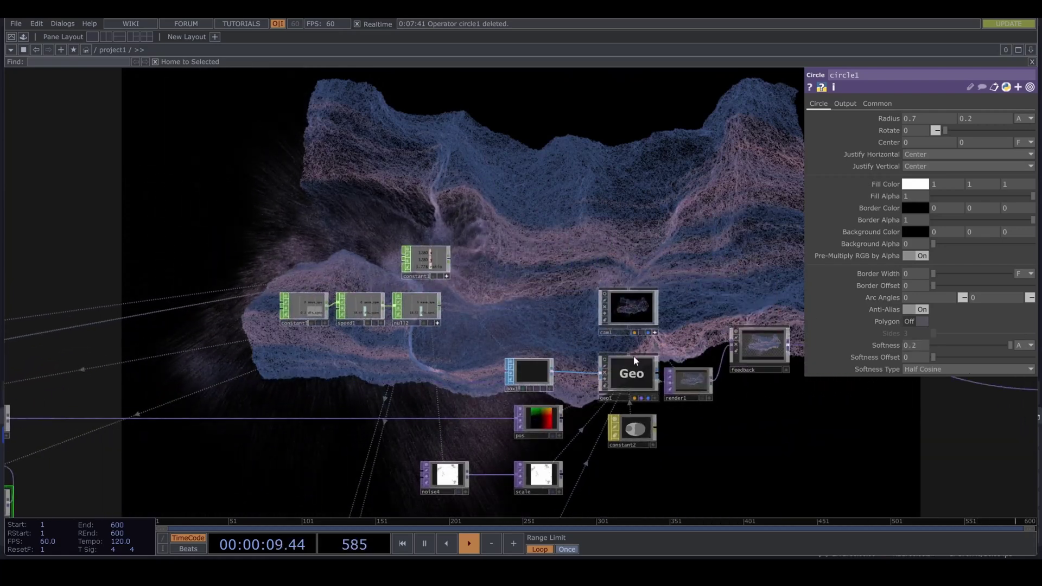
scroll(694, 301, "up", 5)
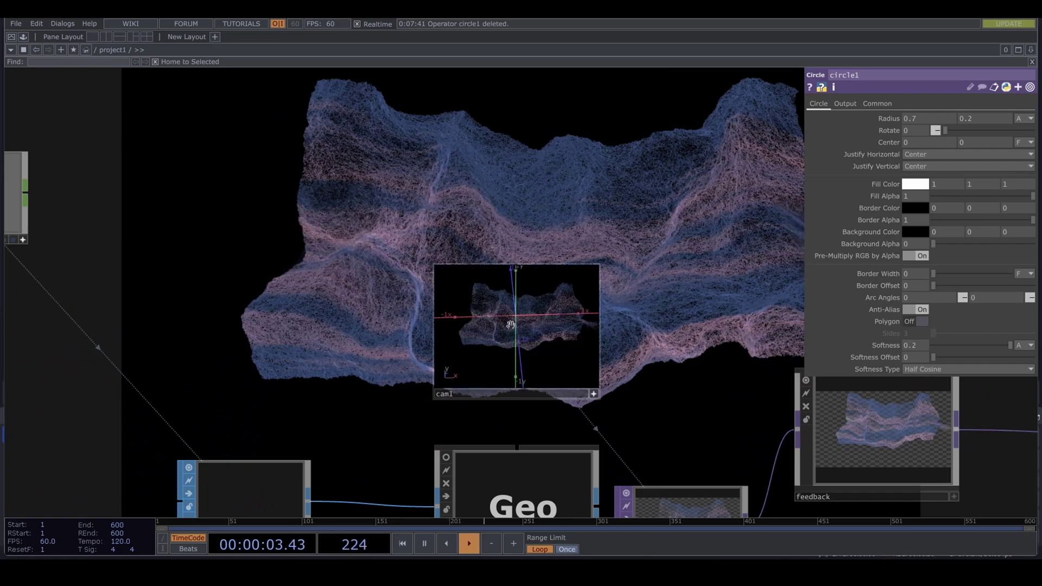
middle_click_drag(510, 325, 548, 324)
right_click_drag(544, 328, 542, 331)
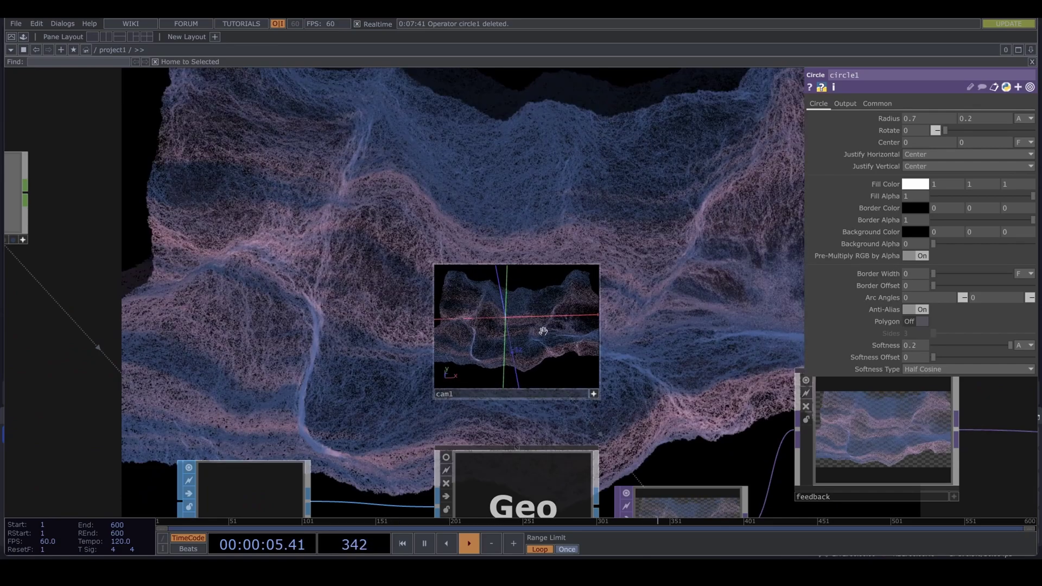
middle_click_drag(542, 334, 542, 328)
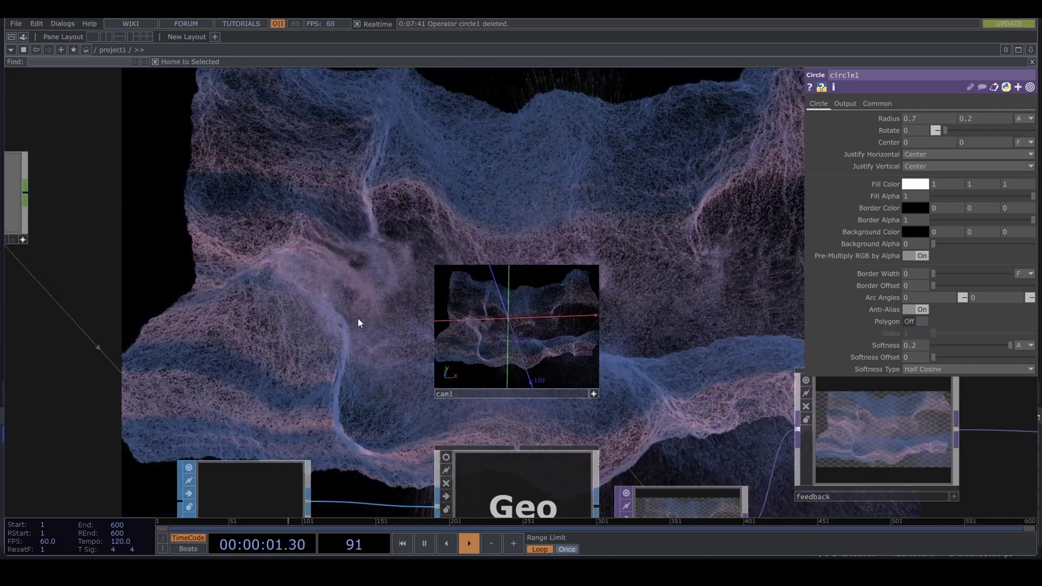
key("p")
scroll(347, 314, "down", 10)
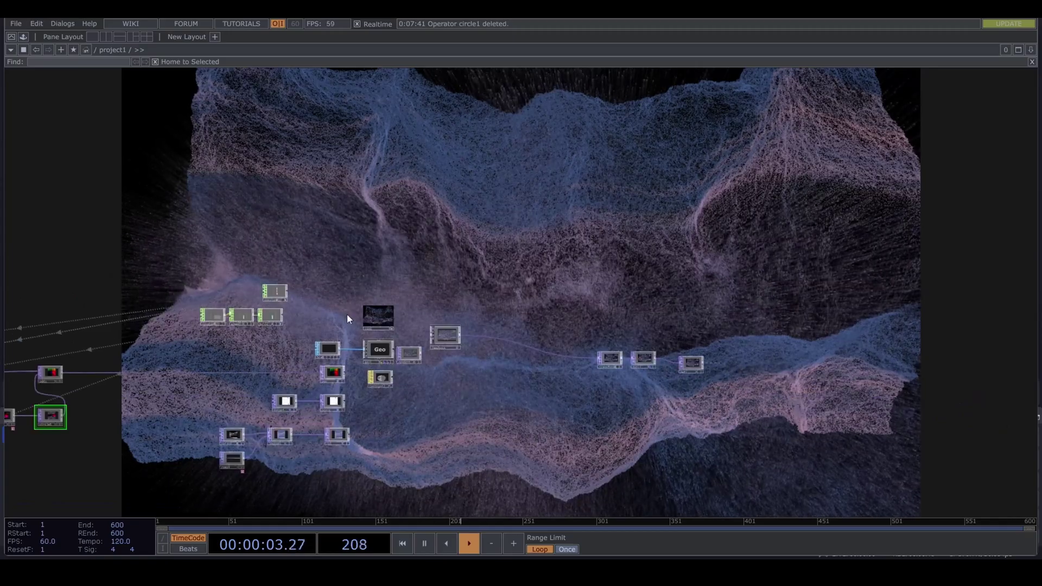
left_click_drag(189, 414, 380, 438)
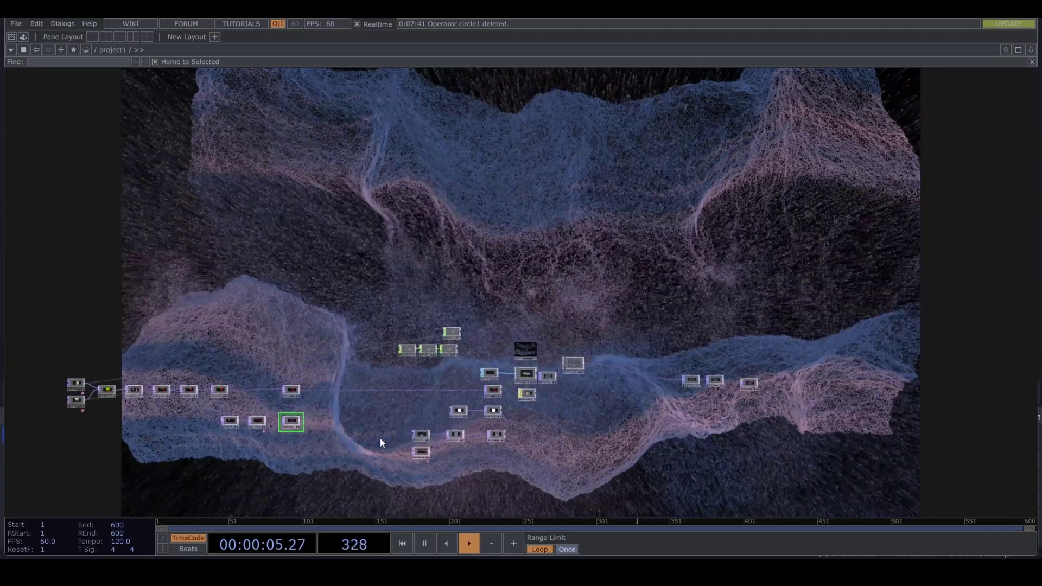